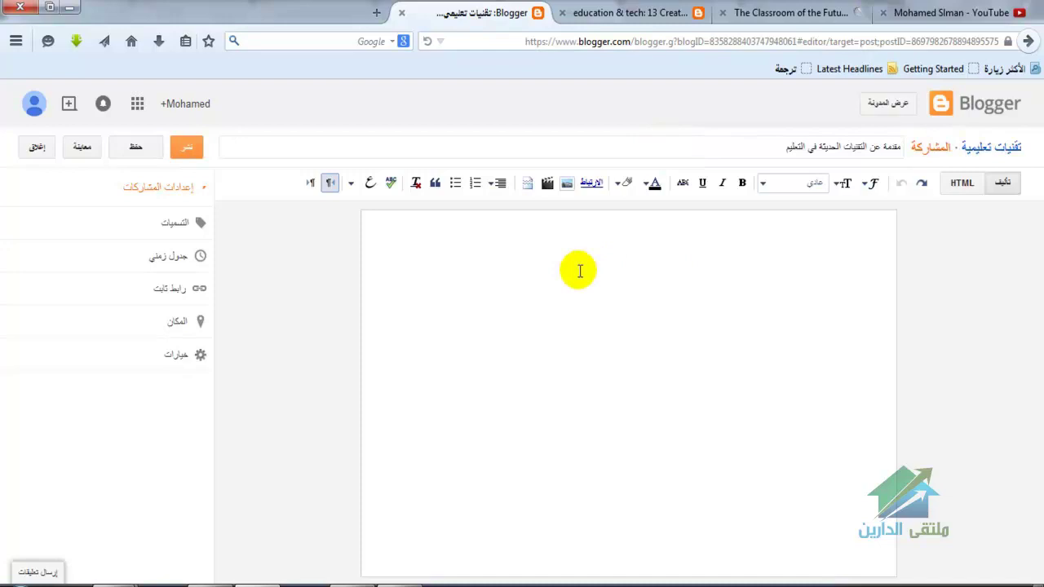
# - Copy the project heading, description and eight-item list from the usethetechnologyineducation.blogspot.com blog into the empty post body
pyautogui.click(377, 14)
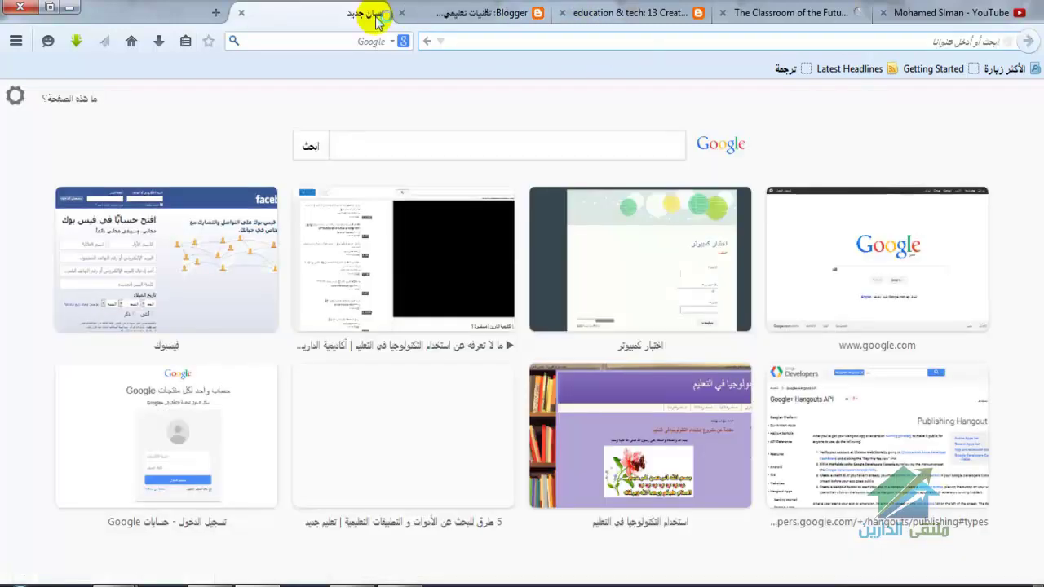
pyautogui.click(710, 483)
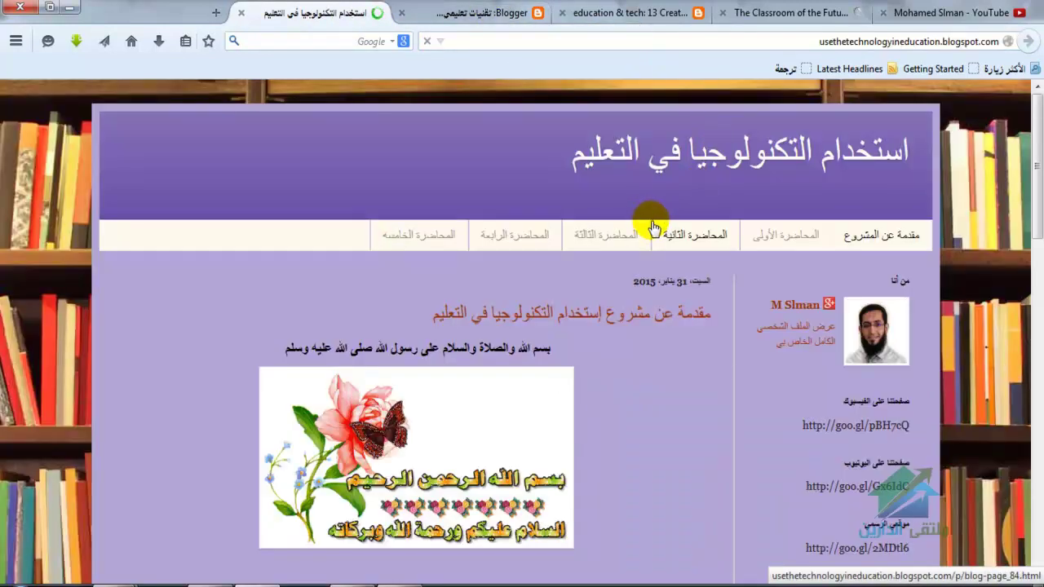
pyautogui.tripleClick(712, 302)
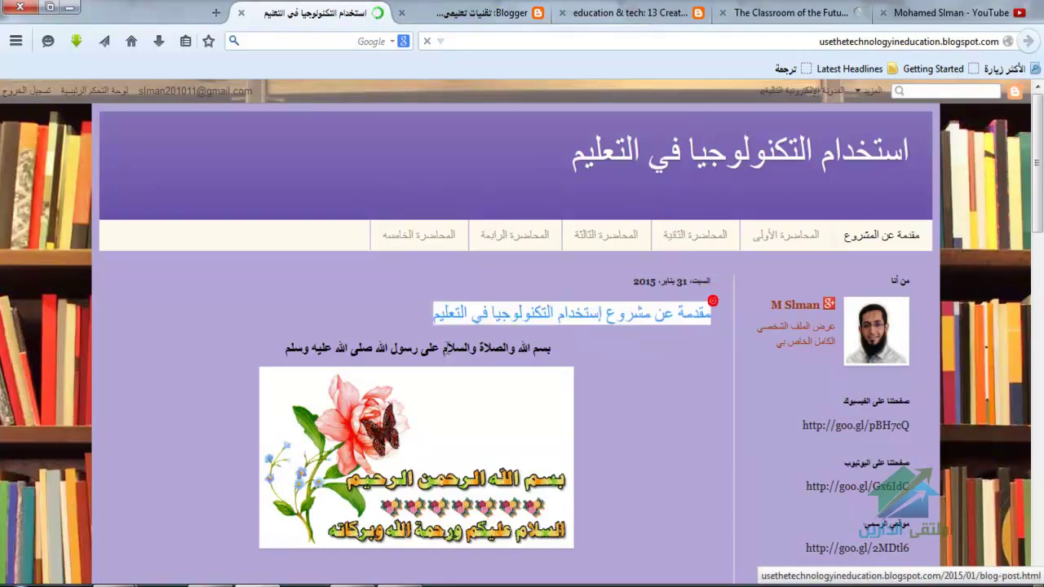
pyautogui.moveTo(712, 301); pyautogui.dragTo(413, 332)
pyautogui.scroll(-3, 643, 412)
pyautogui.moveTo(613, 292); pyautogui.dragTo(441, 565)
pyautogui.hotkey('ctrl', 'c')
pyautogui.hotkey('ctrl', 'Tab')
pyautogui.hotkey('ctrl', 'v')
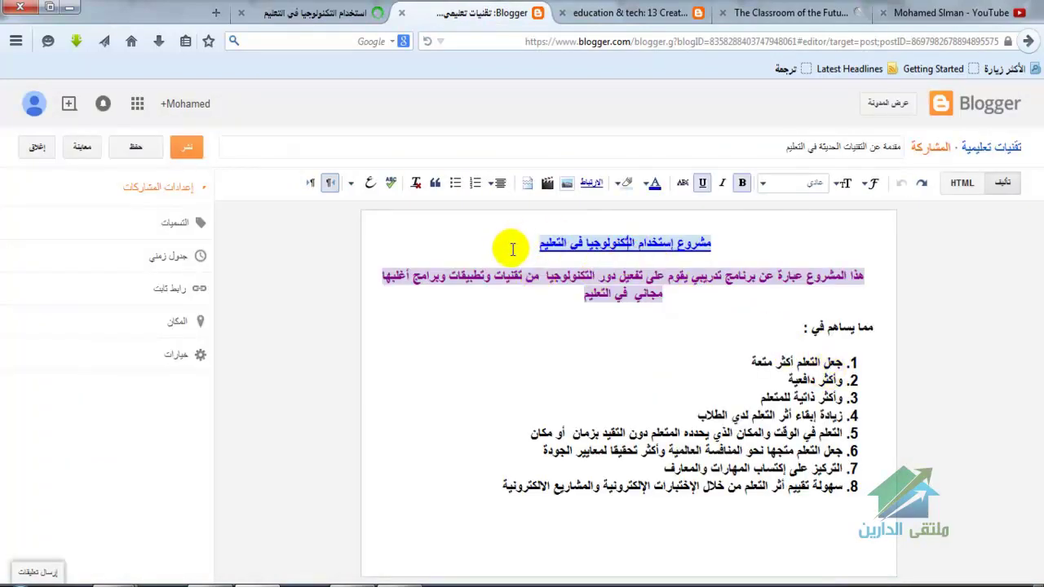
# - Add blank lines above and below the heading "مشروع إستخدام التكنولوجيا في التعليم" in the post
pyautogui.press('Return')
pyautogui.press('Return')
pyautogui.press('Return')
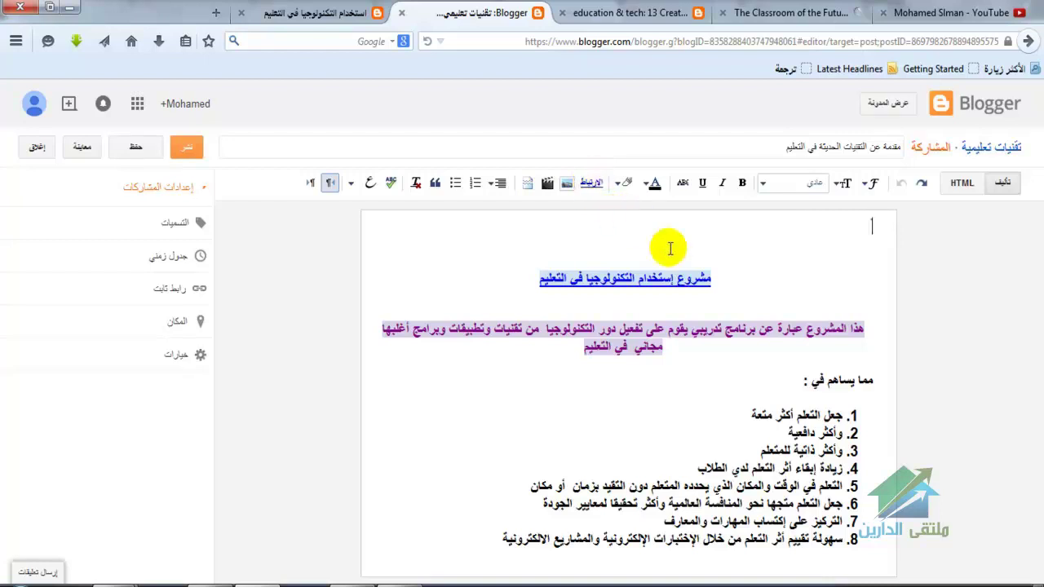
pyautogui.tripleClick(677, 280)
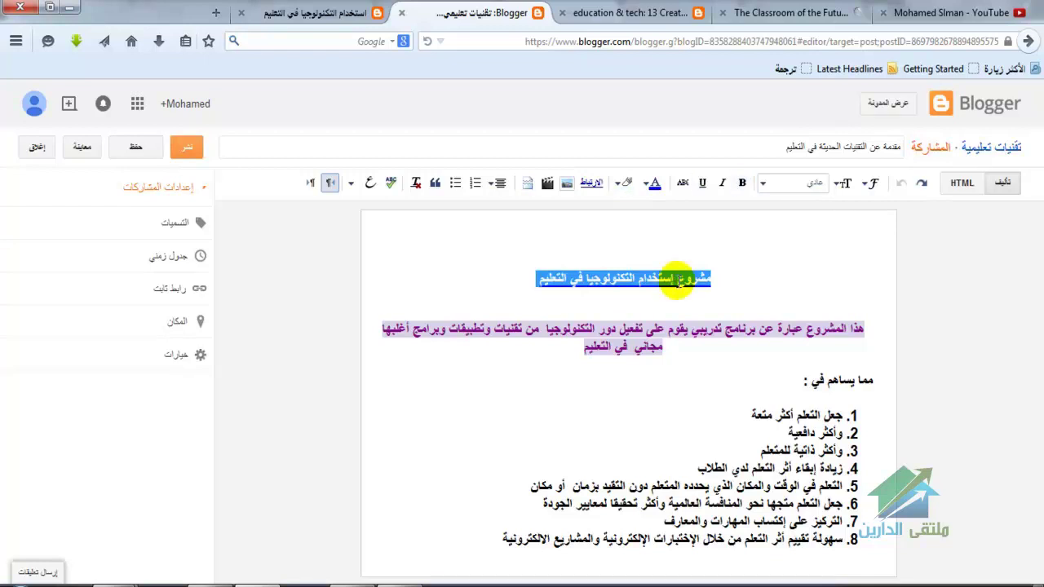
pyautogui.click(593, 186)
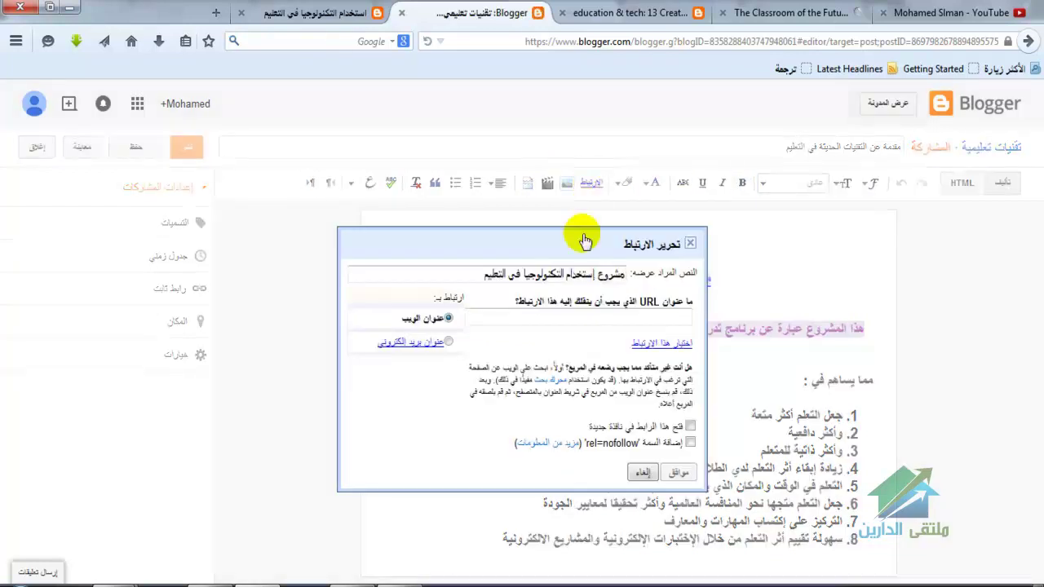
pyautogui.click(314, 13)
pyautogui.click(466, 40)
pyautogui.hotkey('ctrl', 'c')
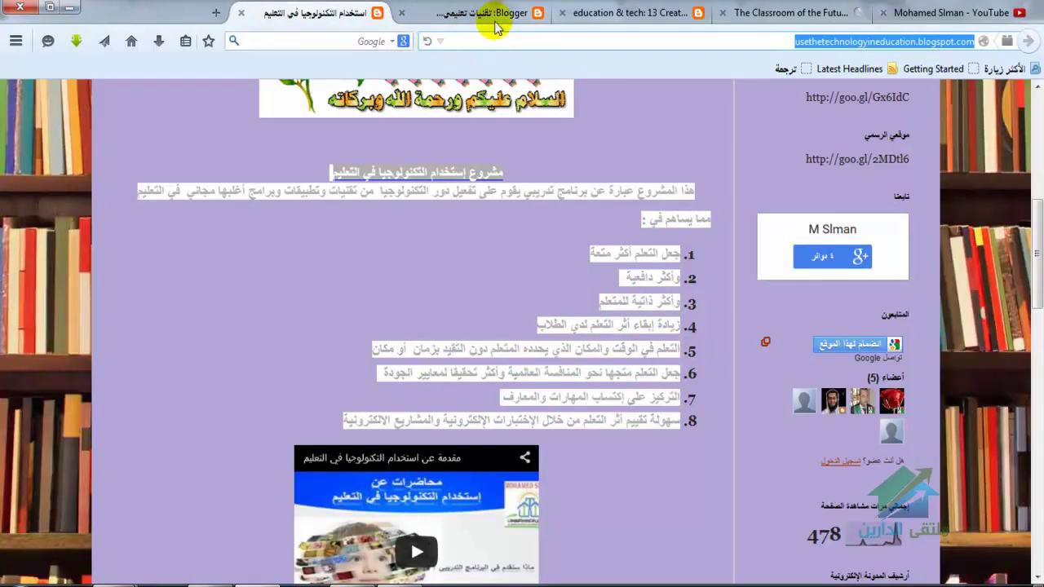
pyautogui.click(489, 13)
pyautogui.click(584, 315)
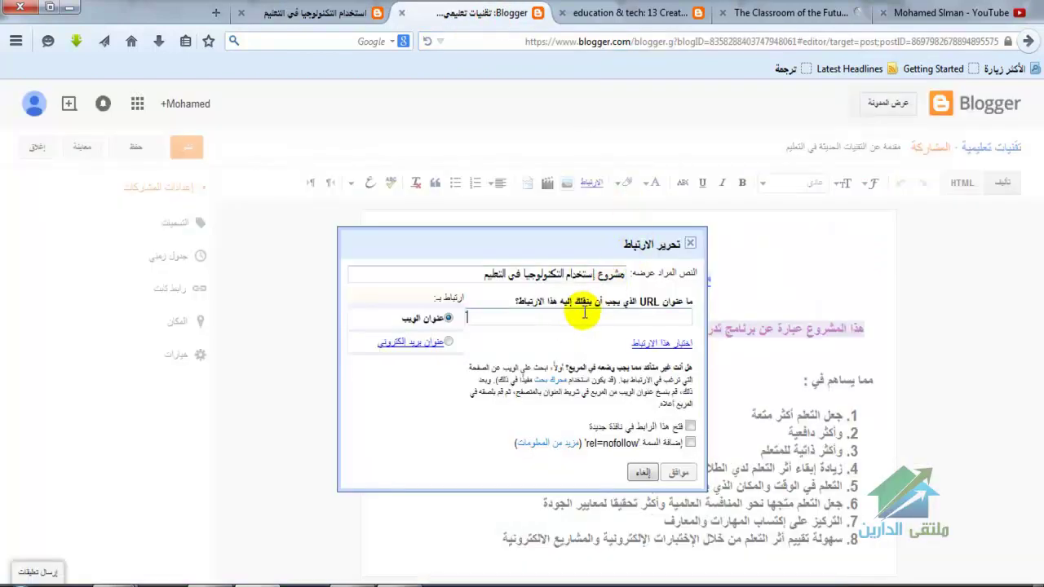
pyautogui.hotkey('ctrl', 'v')
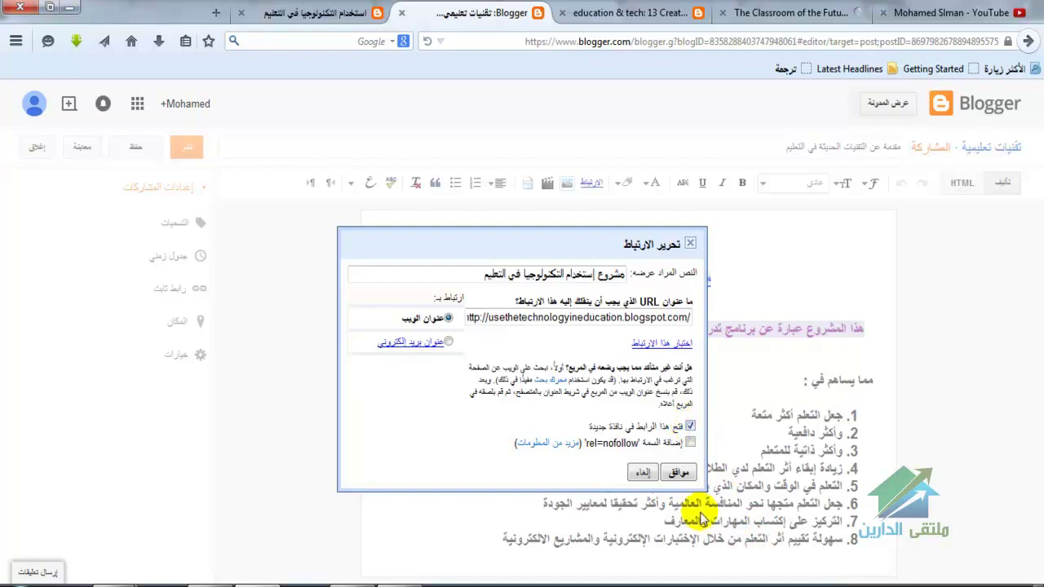
pyautogui.click(678, 472)
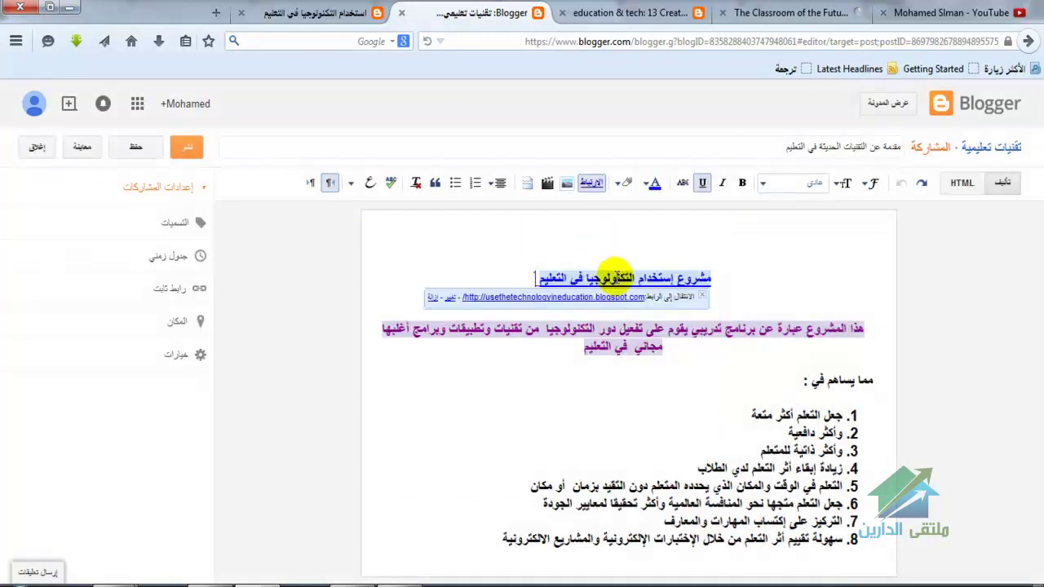
# - Insert the flower greeting image from the source blog above the linked heading, using its copied image URL
pyautogui.click(633, 263)
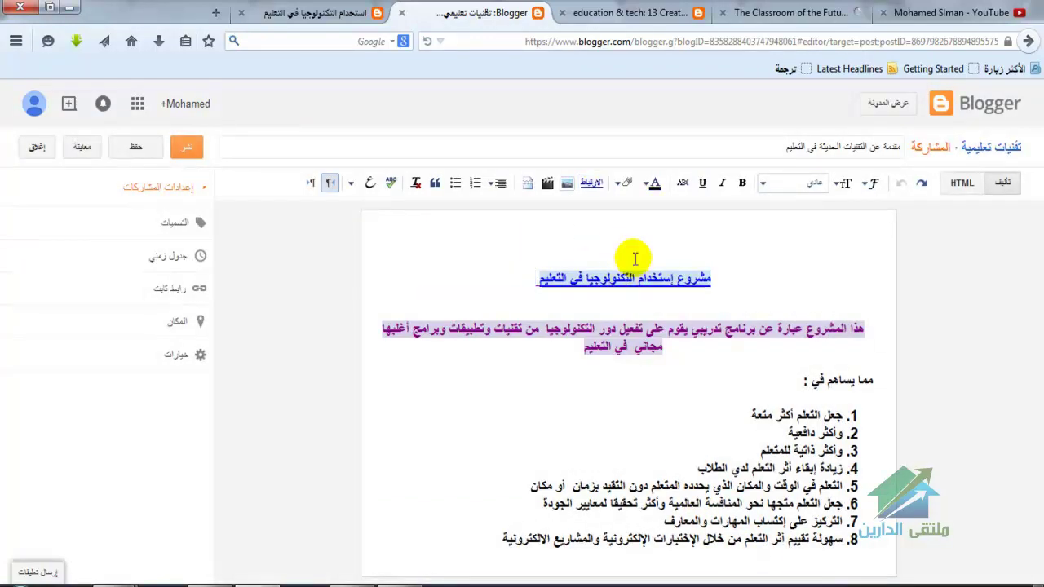
pyautogui.click(327, 13)
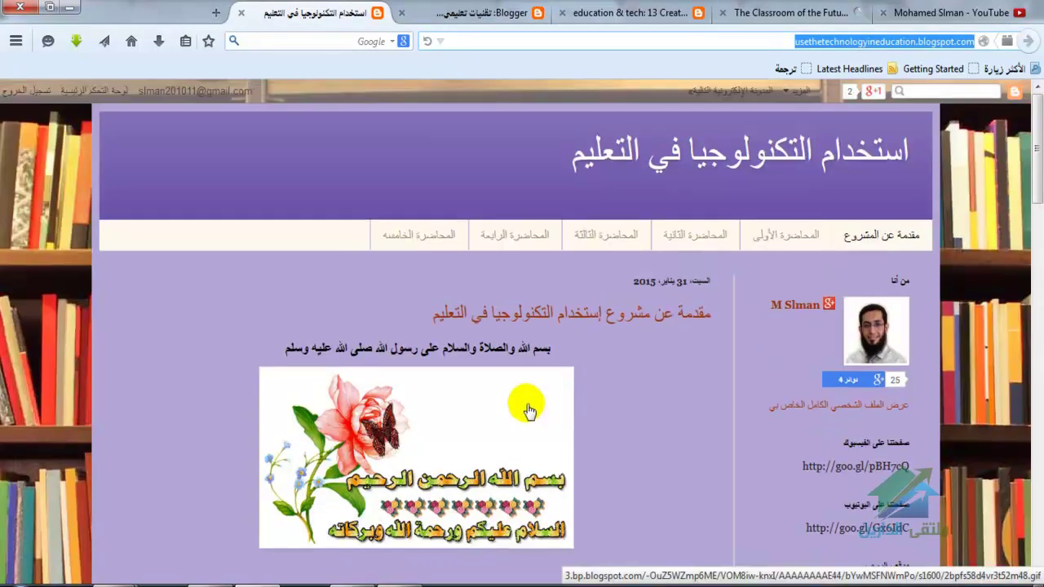
pyautogui.rightClick(527, 407)
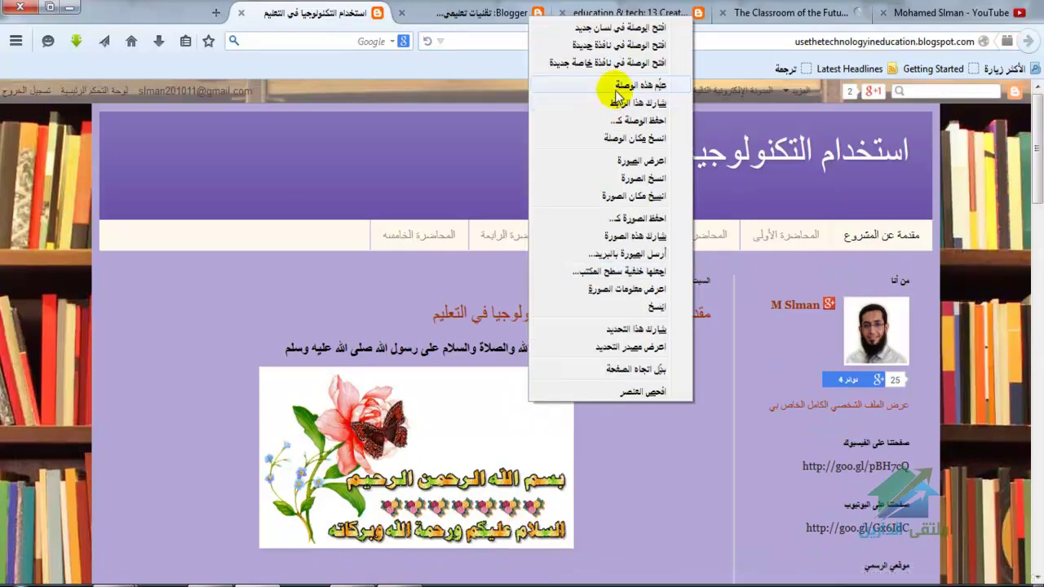
pyautogui.rightClick(451, 418)
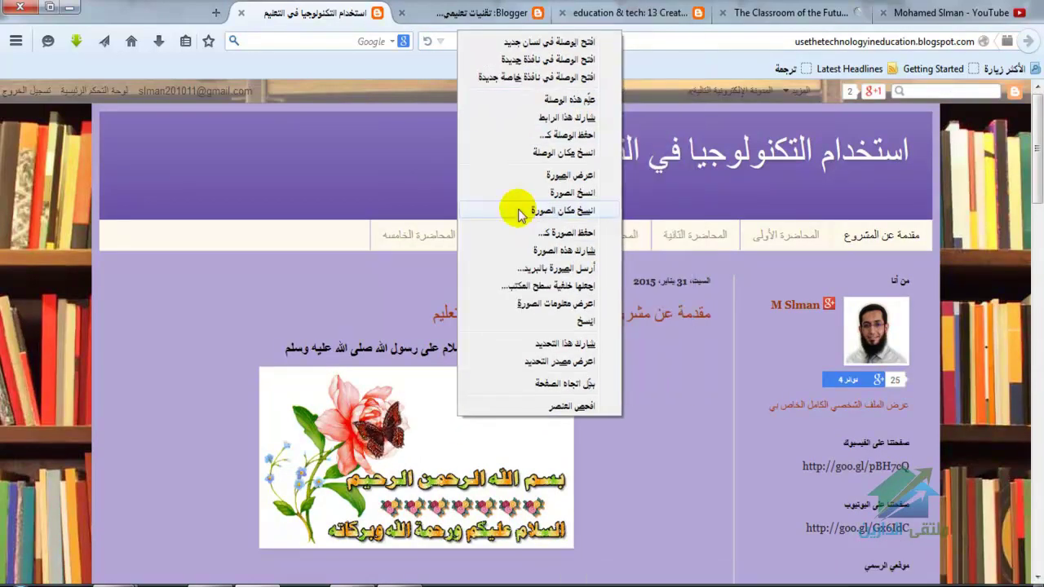
pyautogui.click(520, 212)
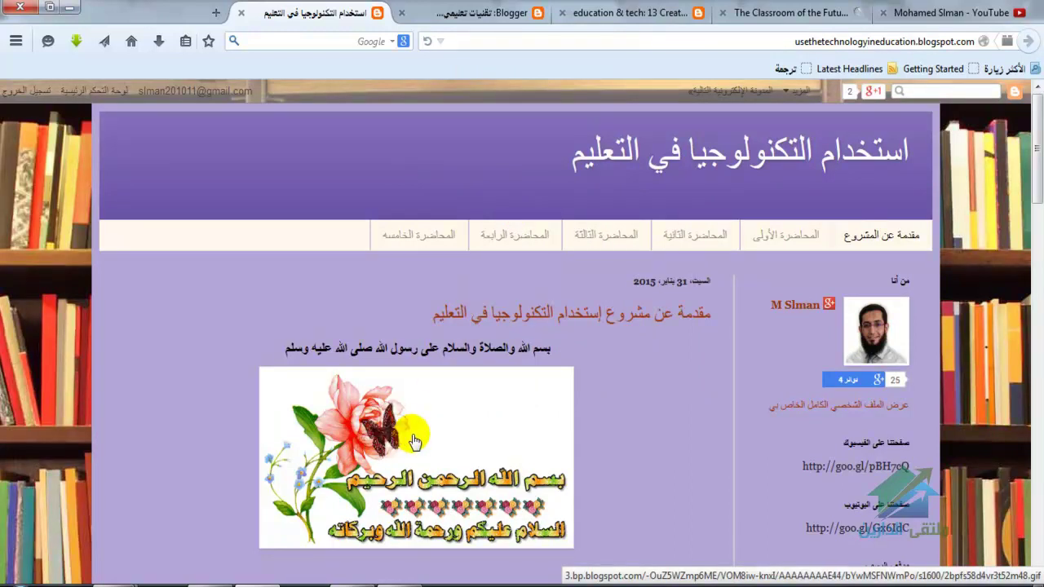
pyautogui.hotkey('ctrl', 'Tab')
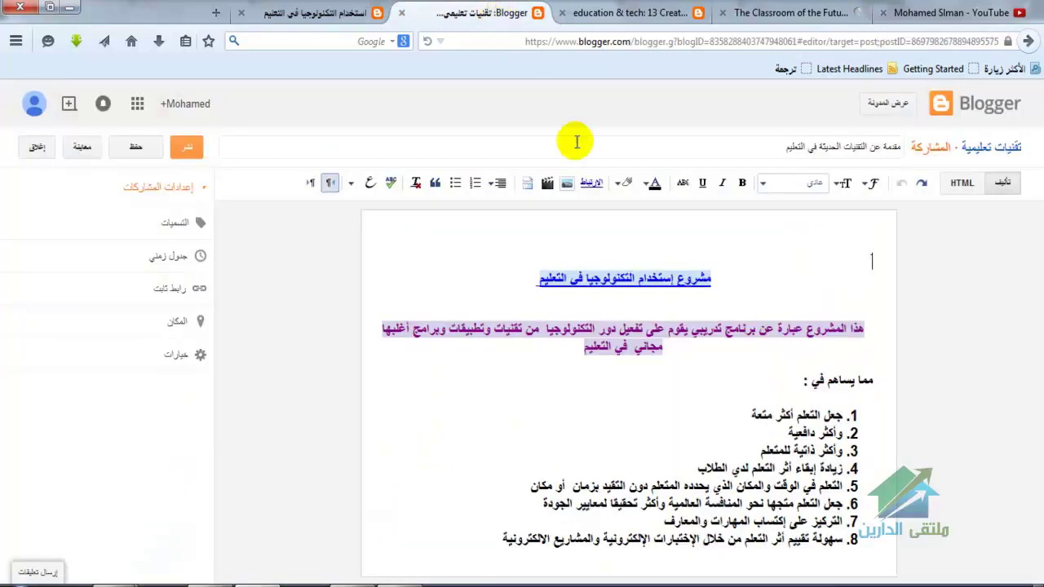
pyautogui.click(566, 184)
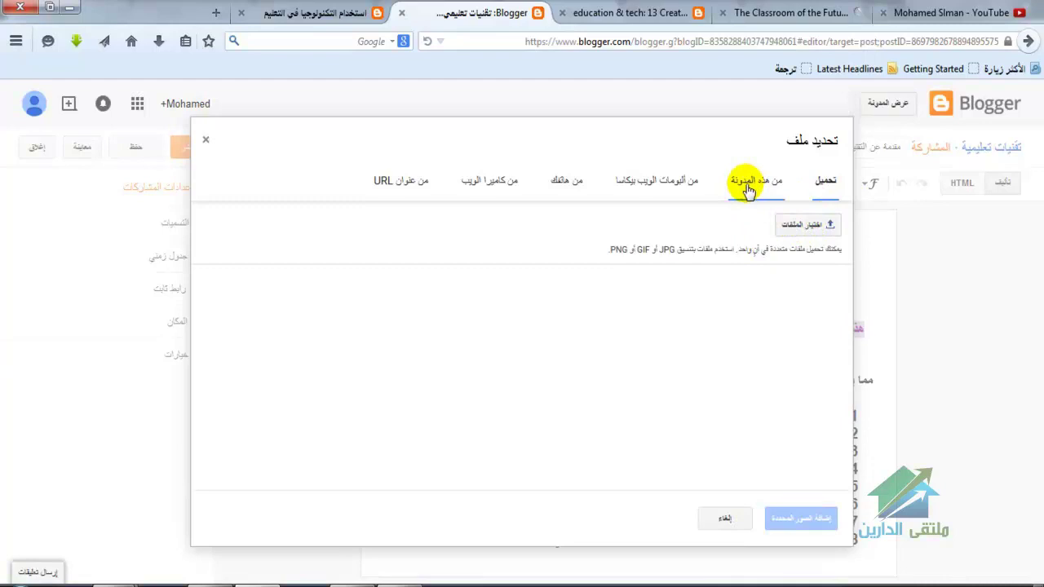
pyautogui.click(401, 177)
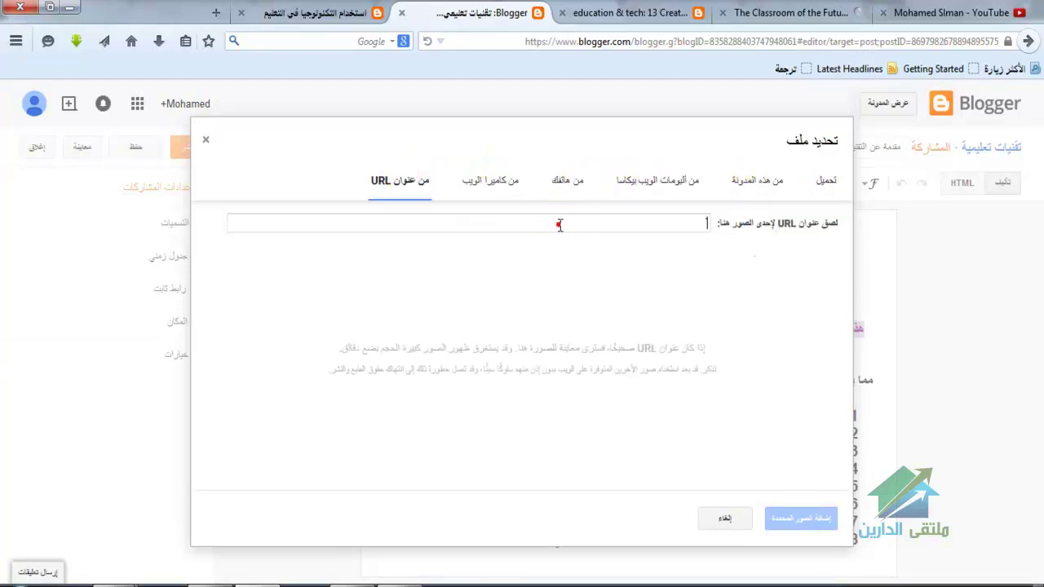
pyautogui.hotkey('ctrl', 'v')
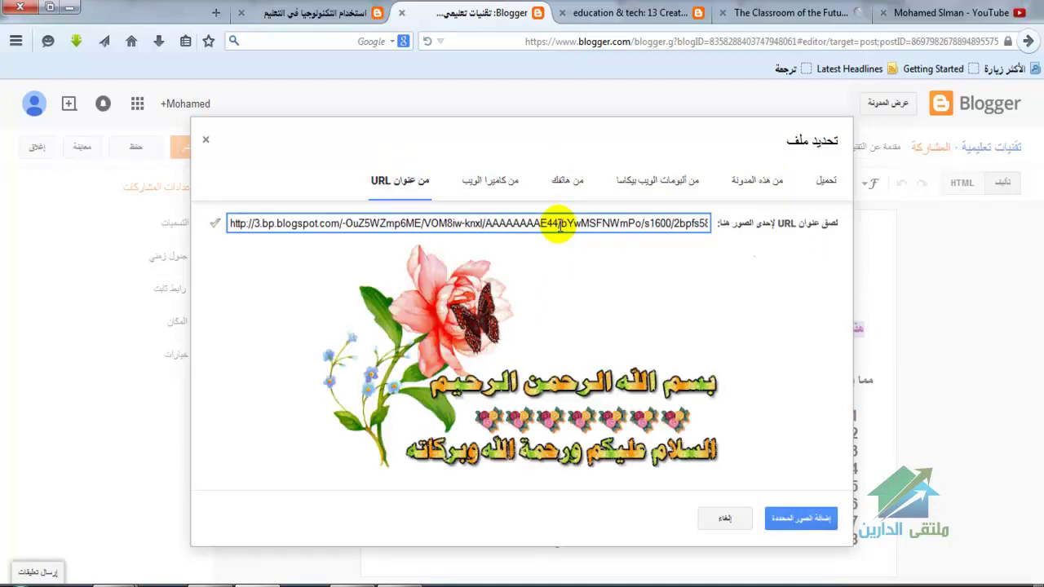
pyautogui.click(816, 520)
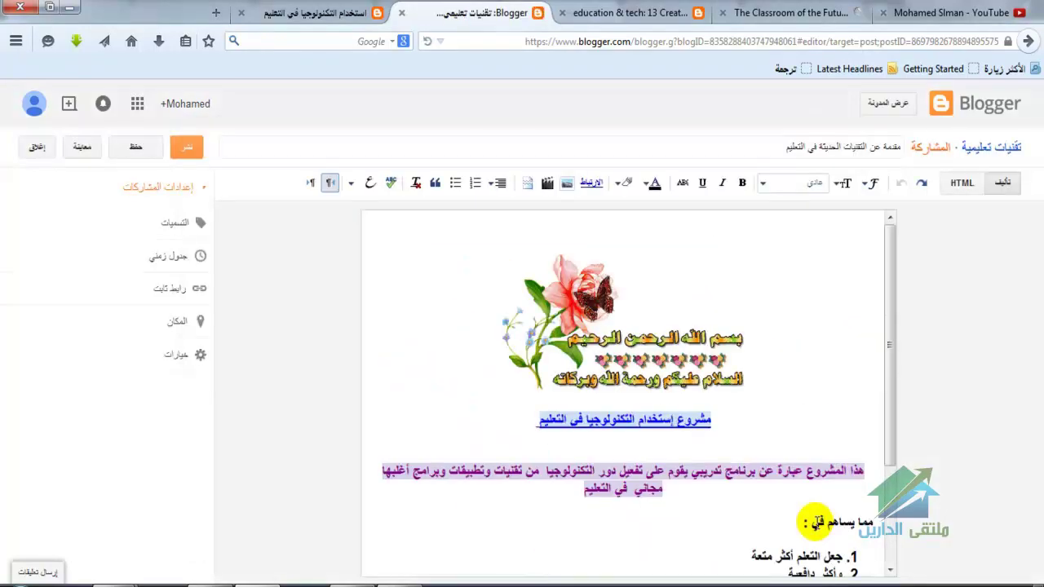
# - Set the inserted greeting image's size to large (كبير)
pyautogui.click(622, 377)
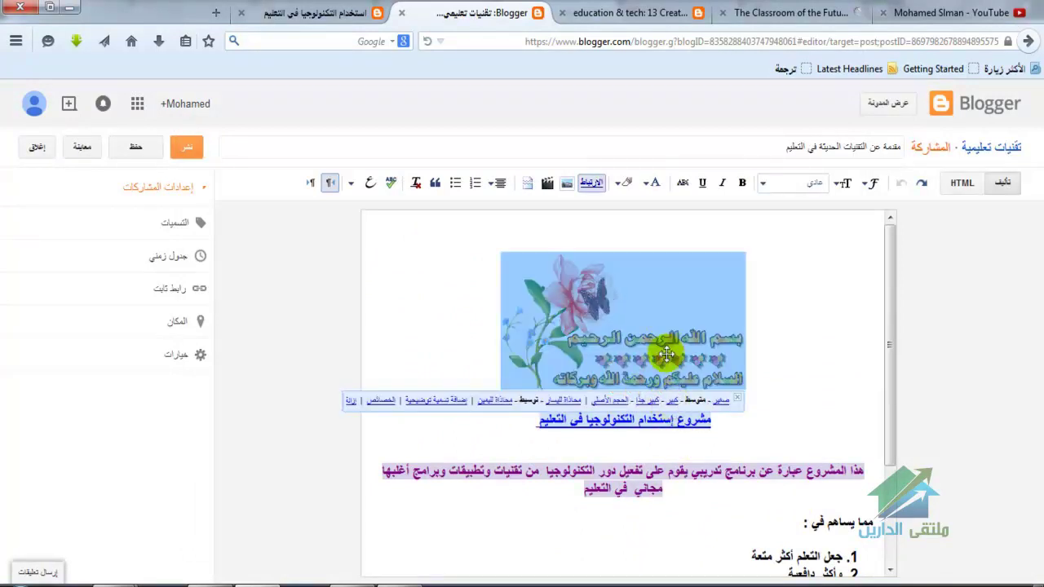
pyautogui.click(648, 400)
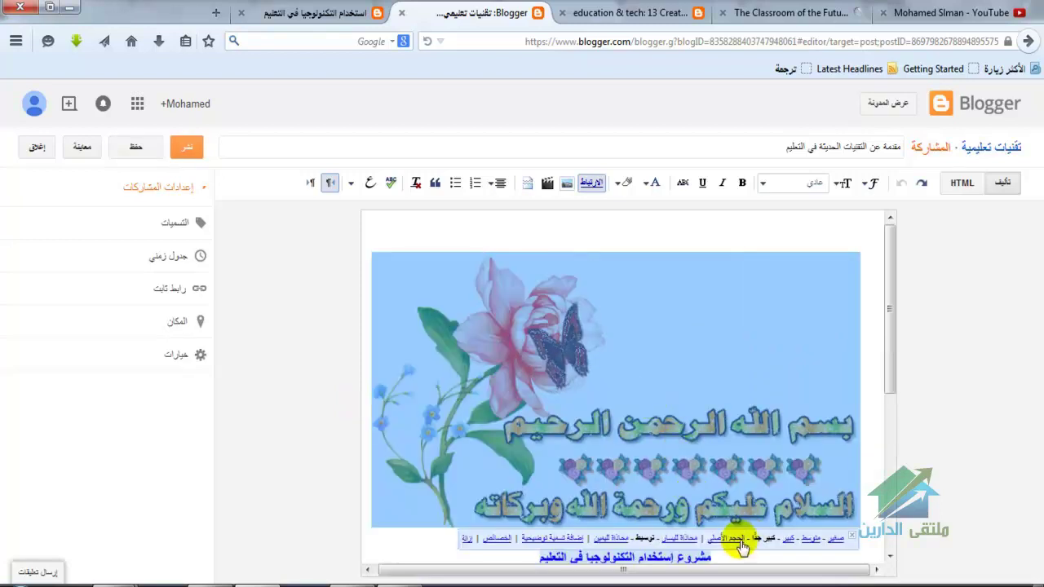
pyautogui.click(789, 540)
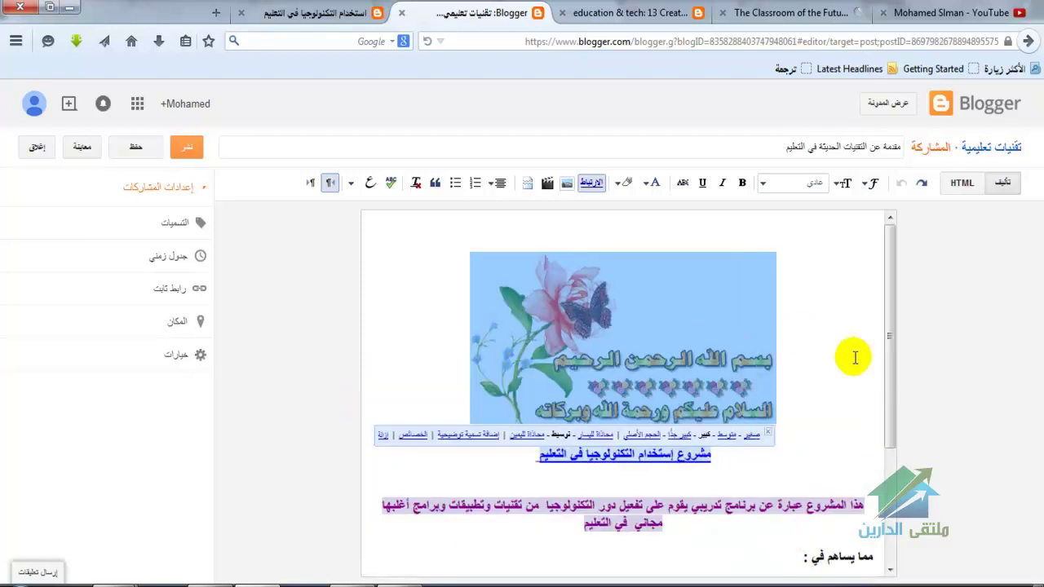
# - Add an empty unnumbered paragraph below the last item of the eight-item list
pyautogui.click(888, 365)
pyautogui.moveTo(889, 369); pyautogui.dragTo(893, 567)
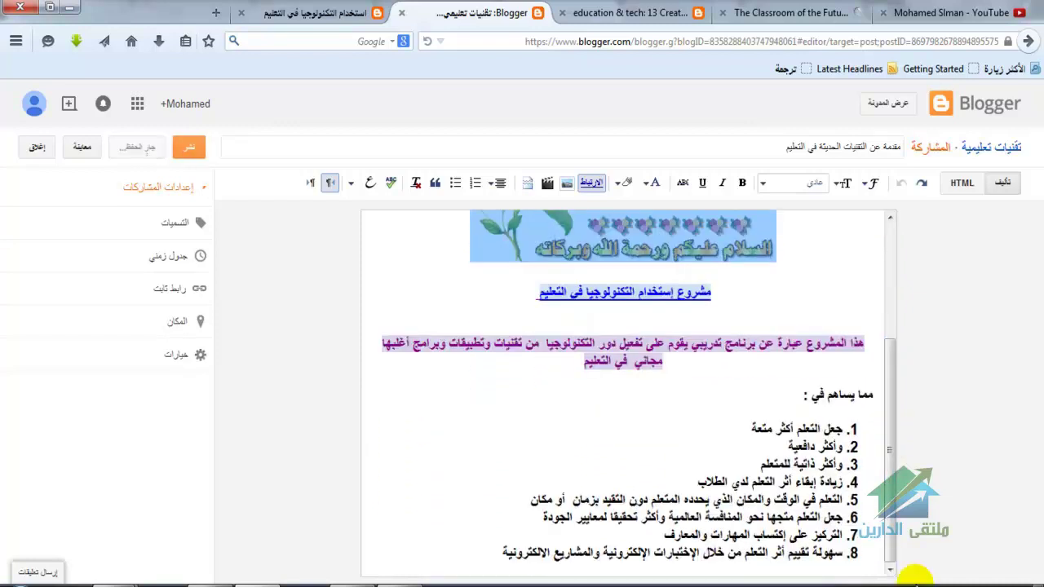
pyautogui.click(493, 552)
pyautogui.press('Return')
pyautogui.press('Return')
pyautogui.press('Return')
pyautogui.press('Return')
pyautogui.press('Return')
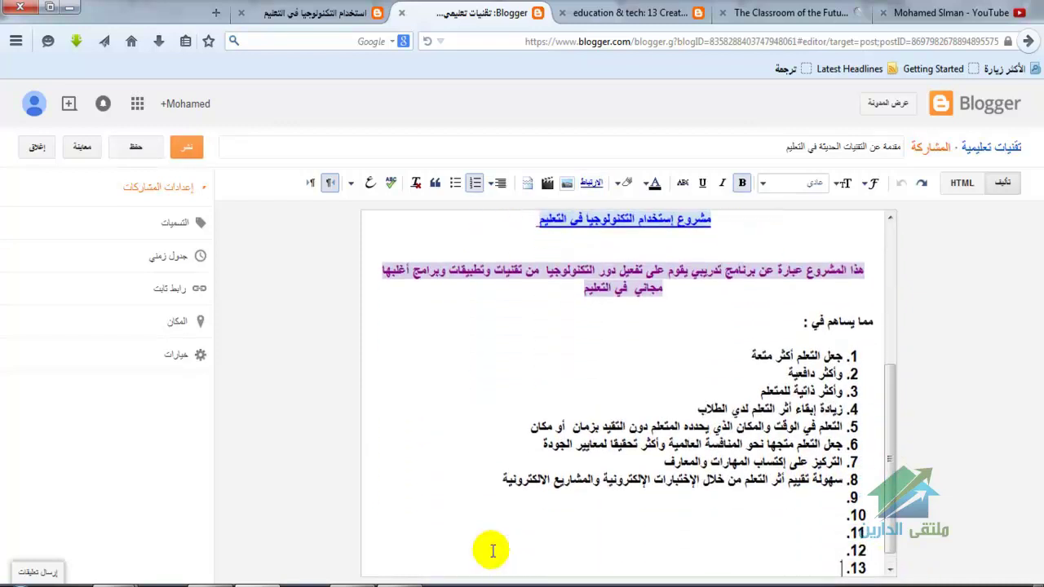
pyautogui.press('BackSpace')
pyautogui.press('BackSpace')
pyautogui.press('BackSpace')
pyautogui.press('BackSpace')
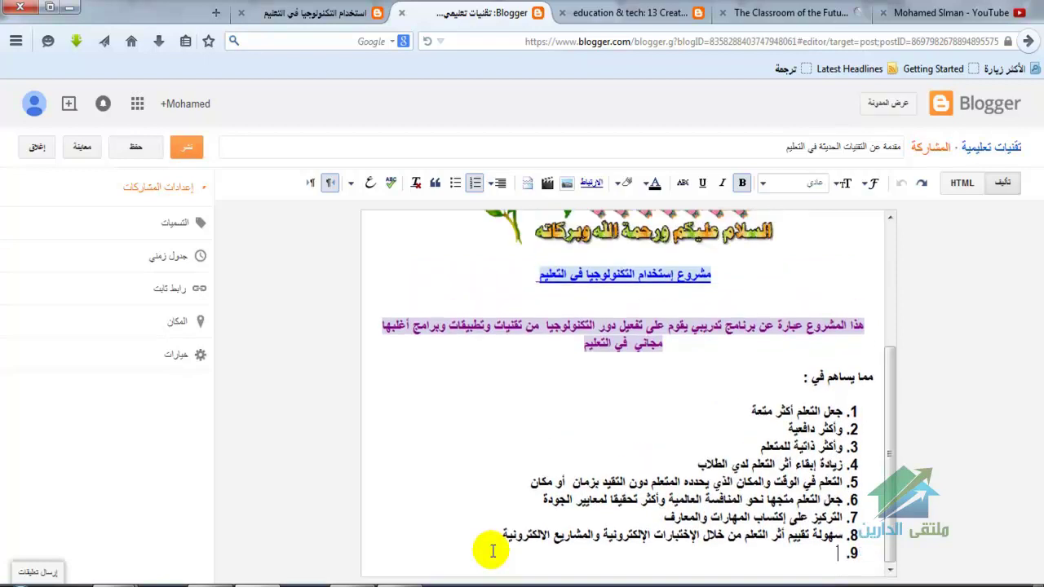
pyautogui.press('BackSpace')
pyautogui.press('Return')
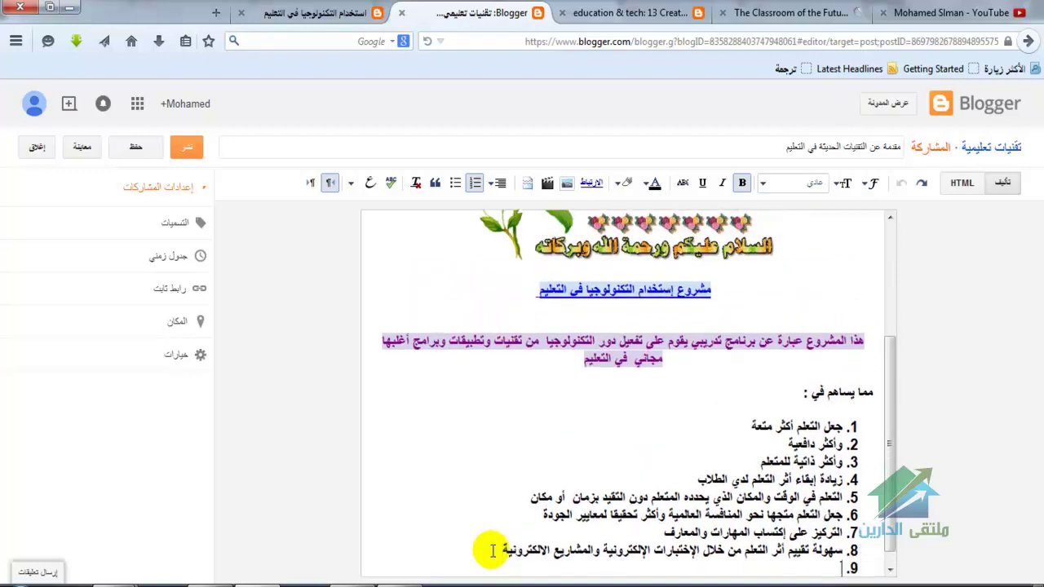
pyautogui.press('BackSpace')
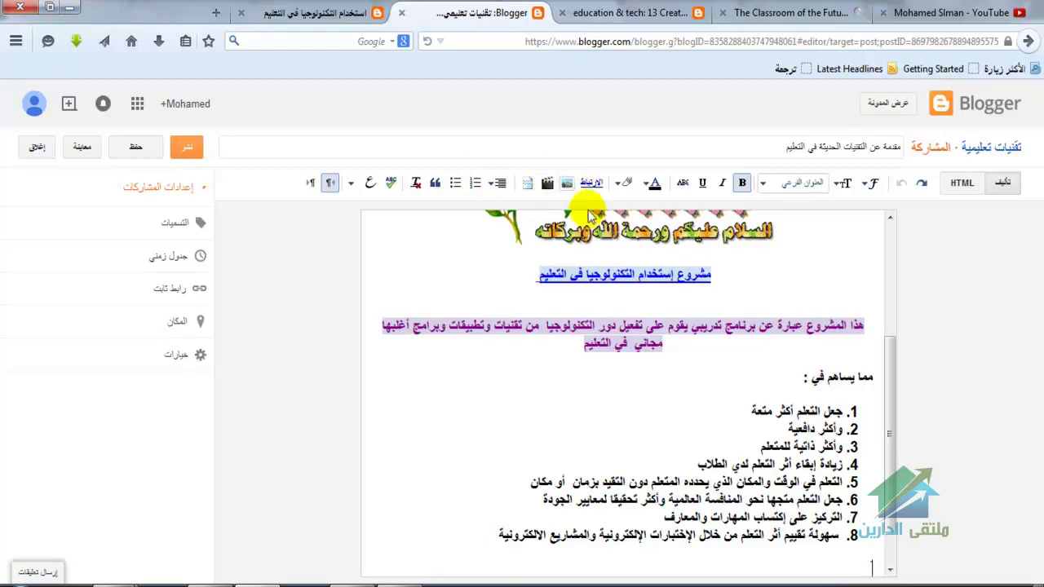
# - Insert the video "صوري" from the account's own YouTube videos below the list
pyautogui.click(547, 183)
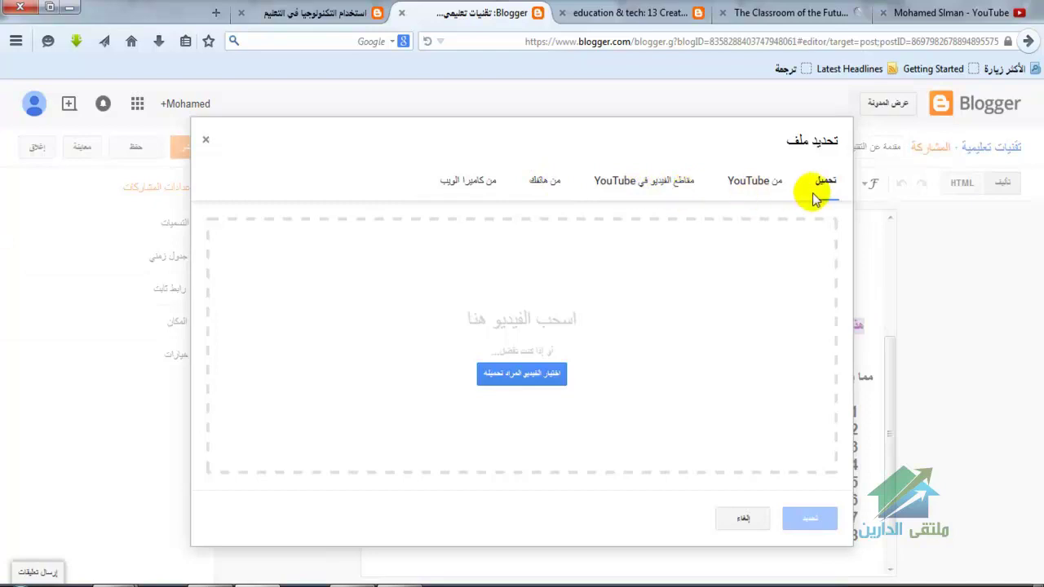
pyautogui.click(758, 181)
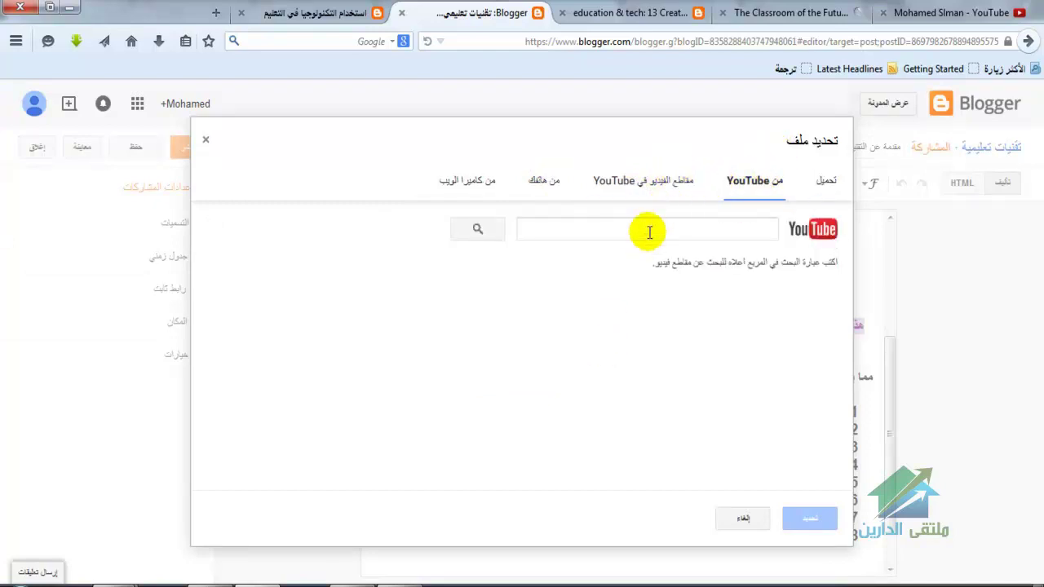
pyautogui.click(641, 188)
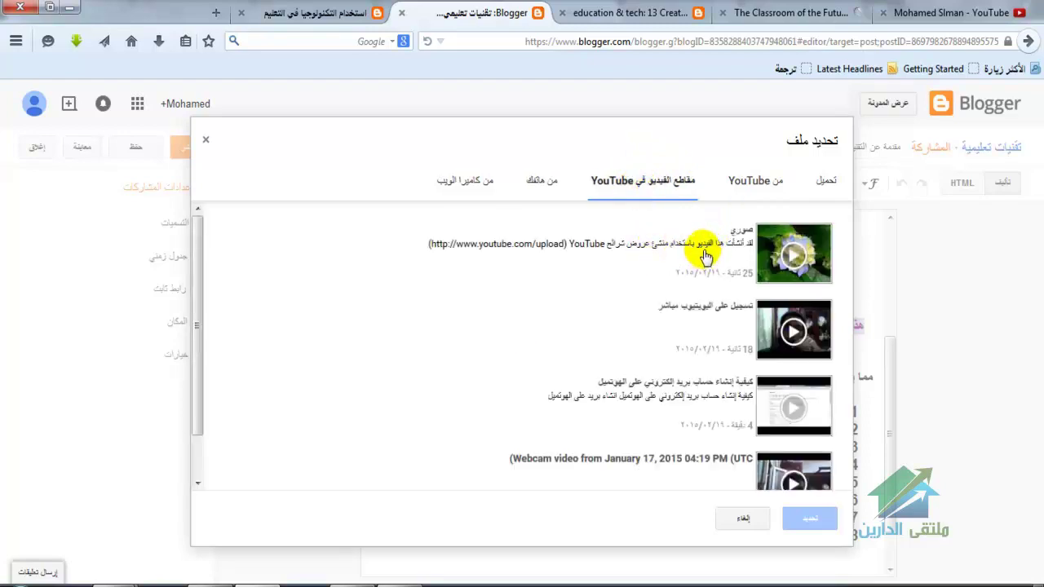
pyautogui.doubleClick(705, 255)
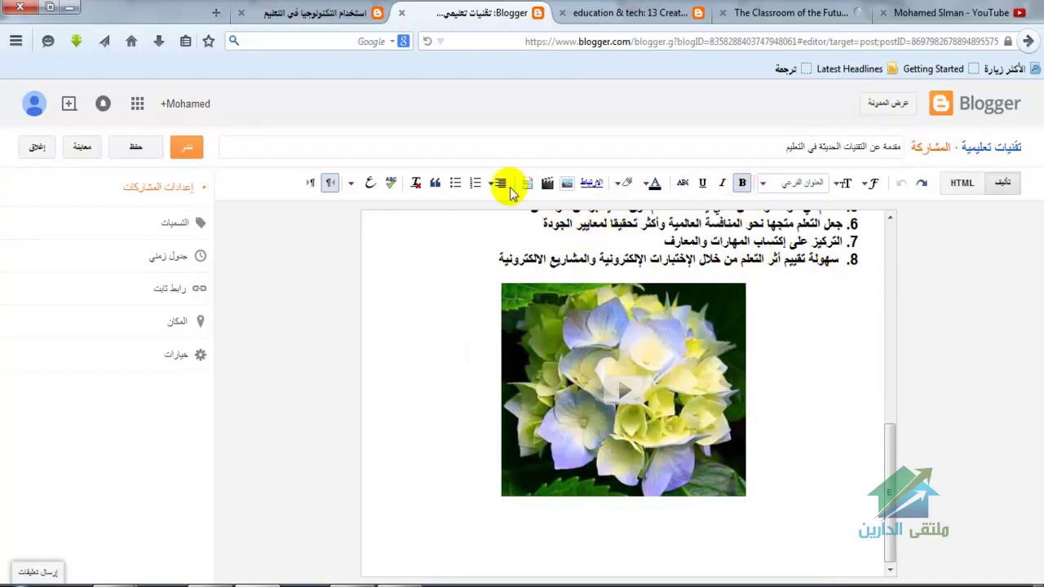
# - Publish the finished post to the blog
pyautogui.click(330, 184)
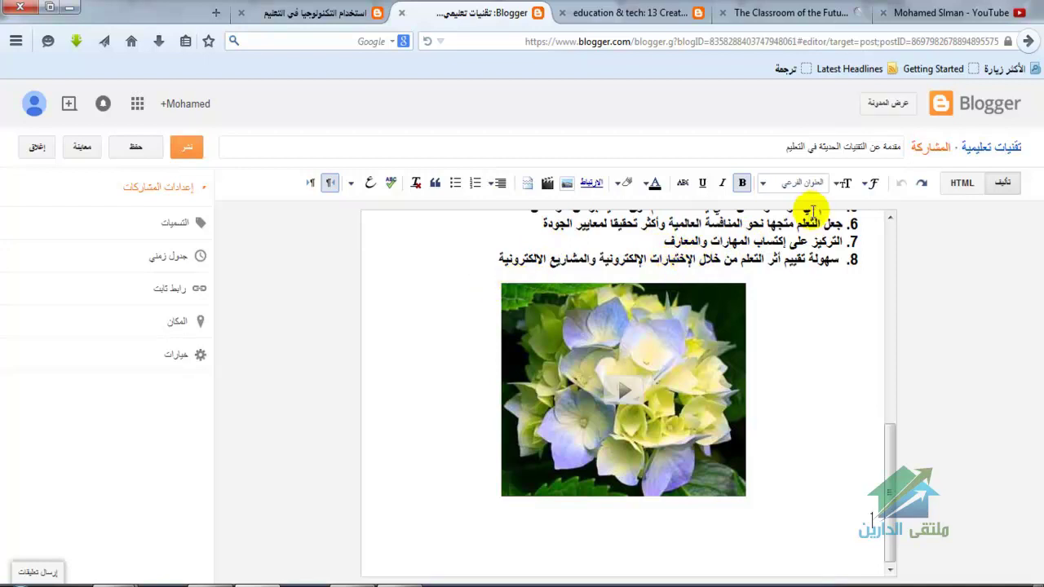
pyautogui.click(428, 289)
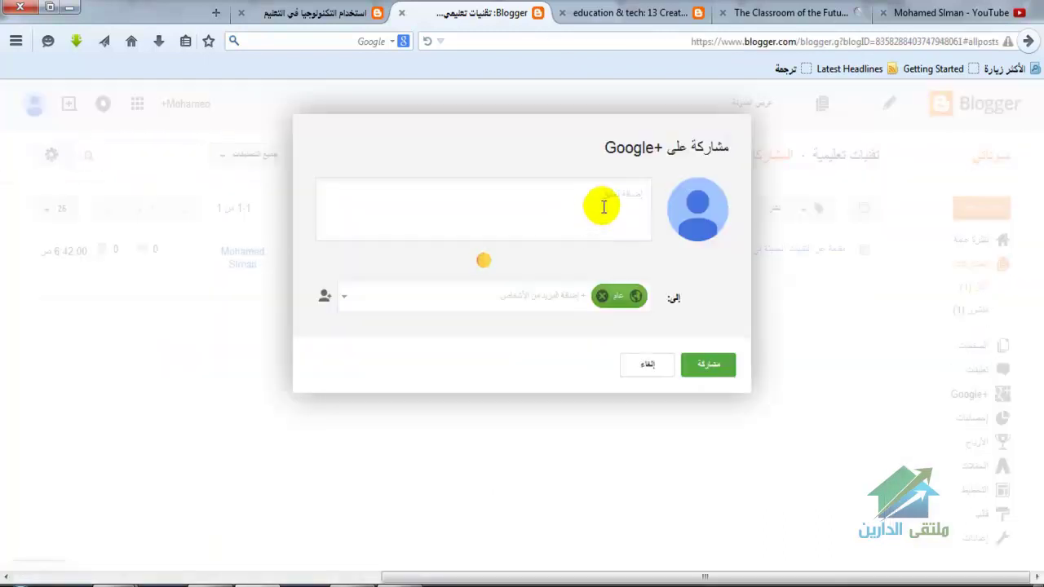
# - Share the published post on Google+ with the public audience (عام)
pyautogui.click(602, 206)
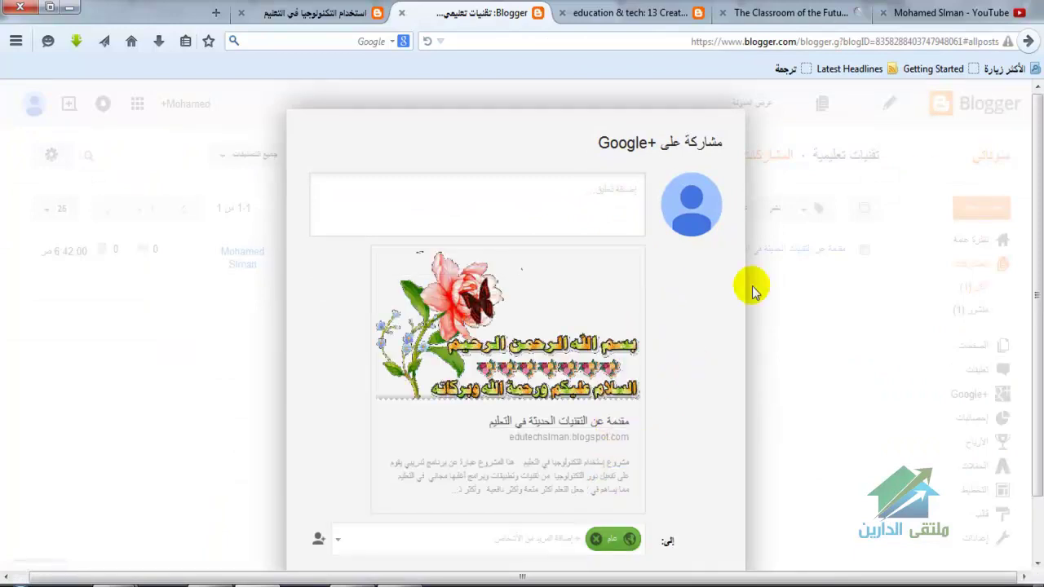
pyautogui.moveTo(1038, 106); pyautogui.dragTo(1037, 167)
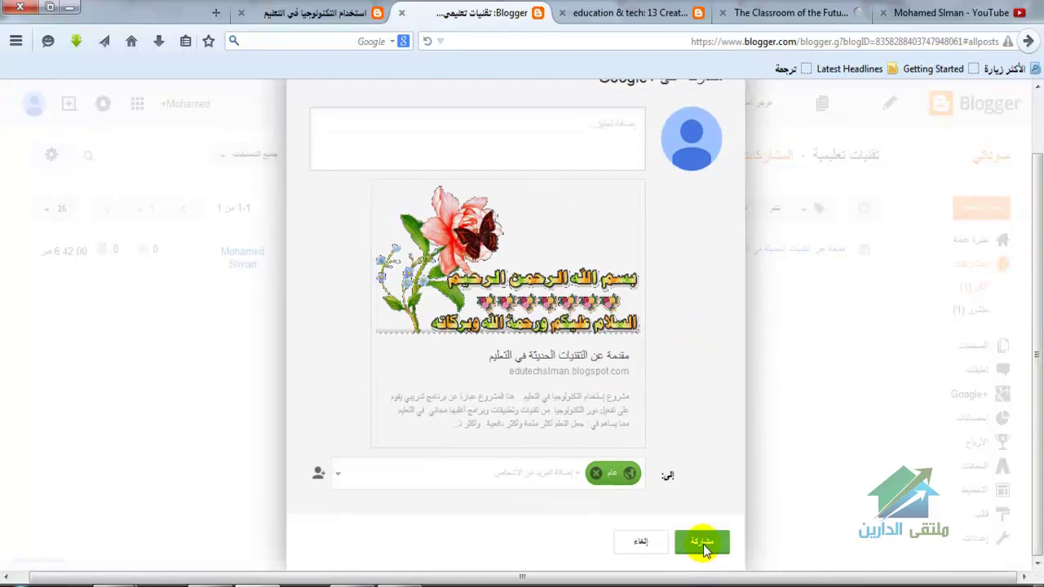
pyautogui.click(536, 473)
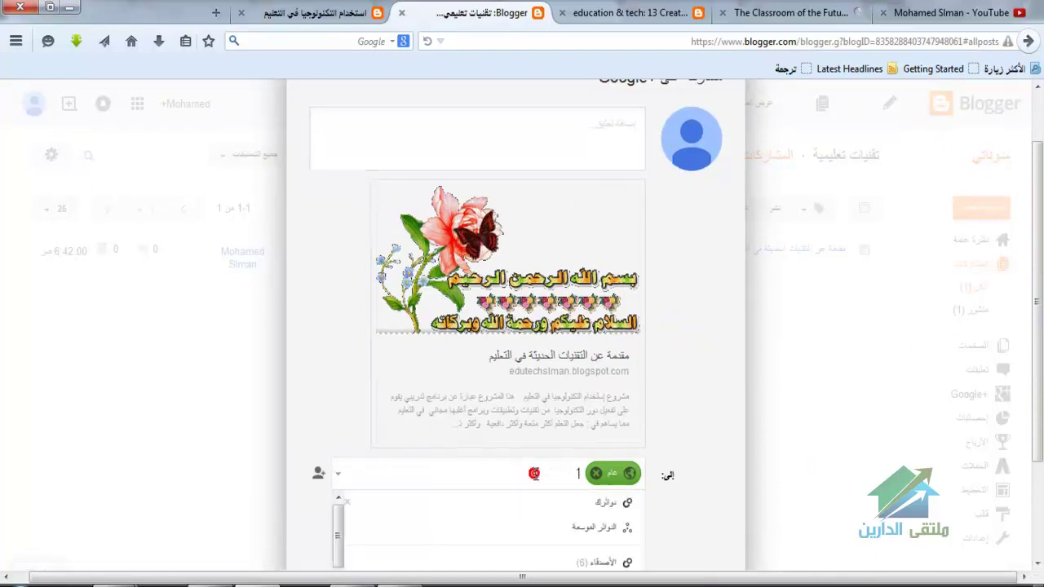
pyautogui.click(690, 479)
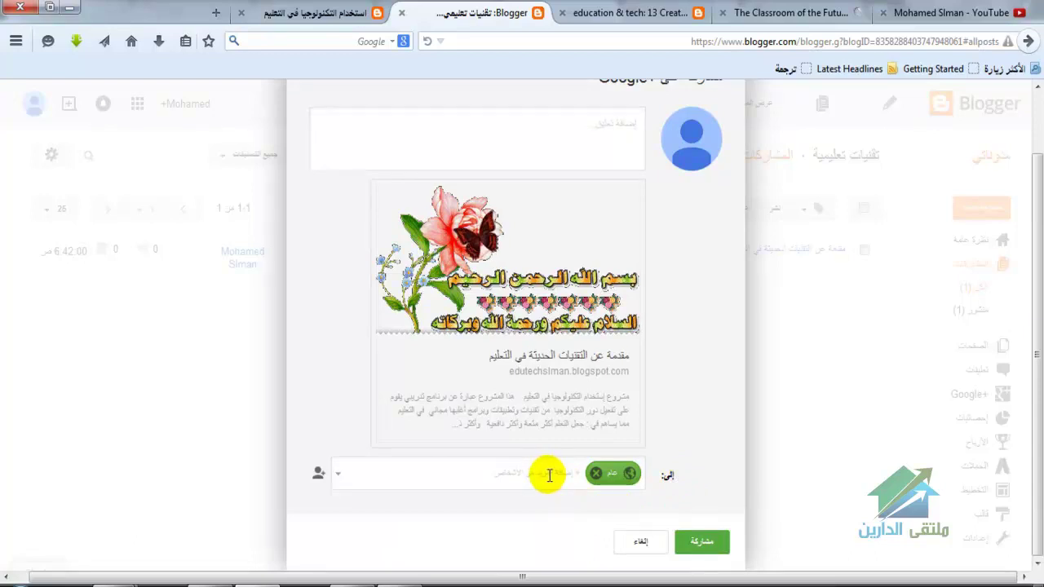
pyautogui.click(692, 545)
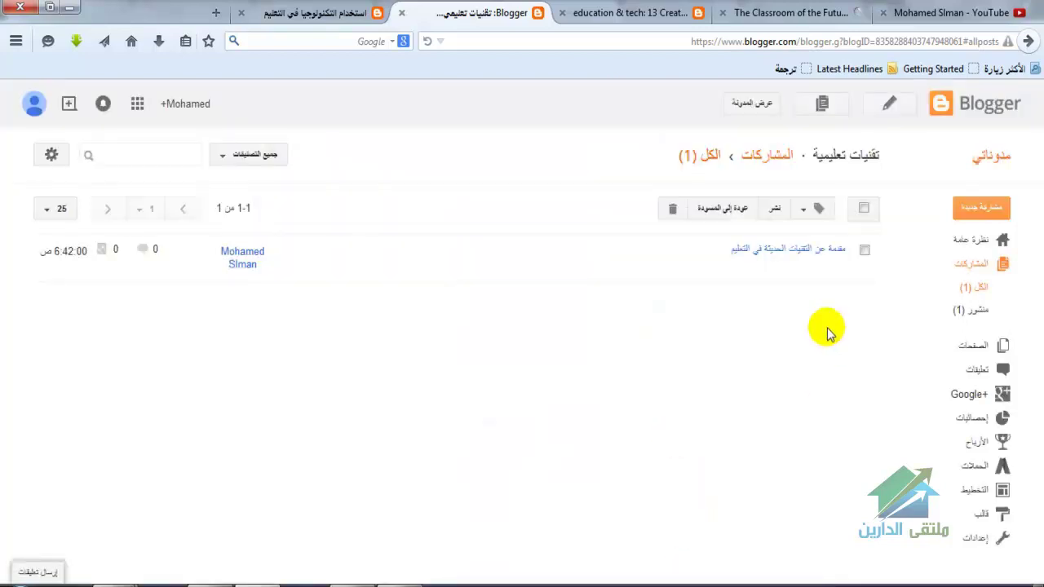
# - View the published blog, check the post's contents and play its embedded video, and close the blog page
pyautogui.moveTo(831, 270)
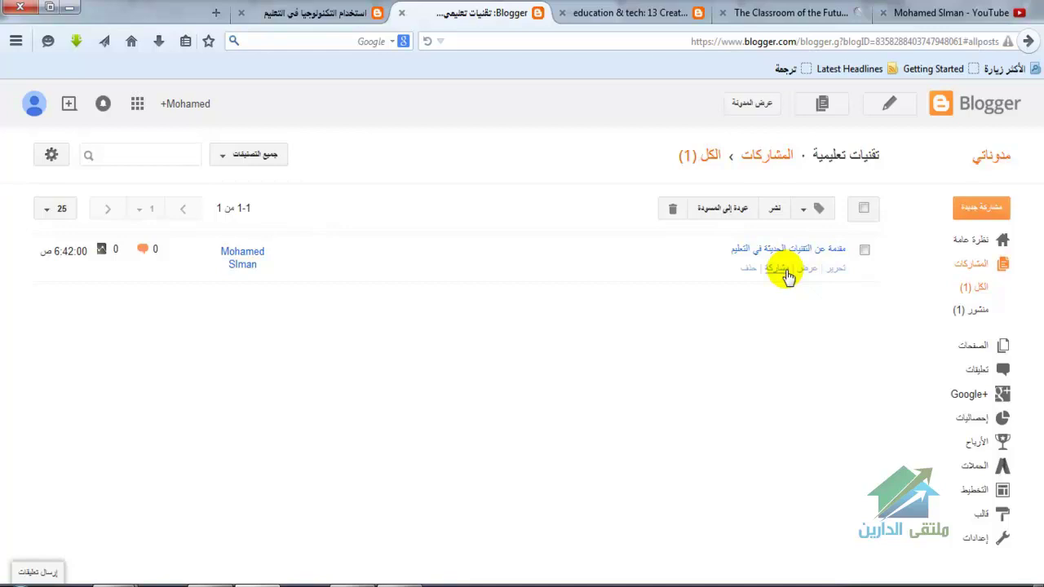
pyautogui.click(744, 105)
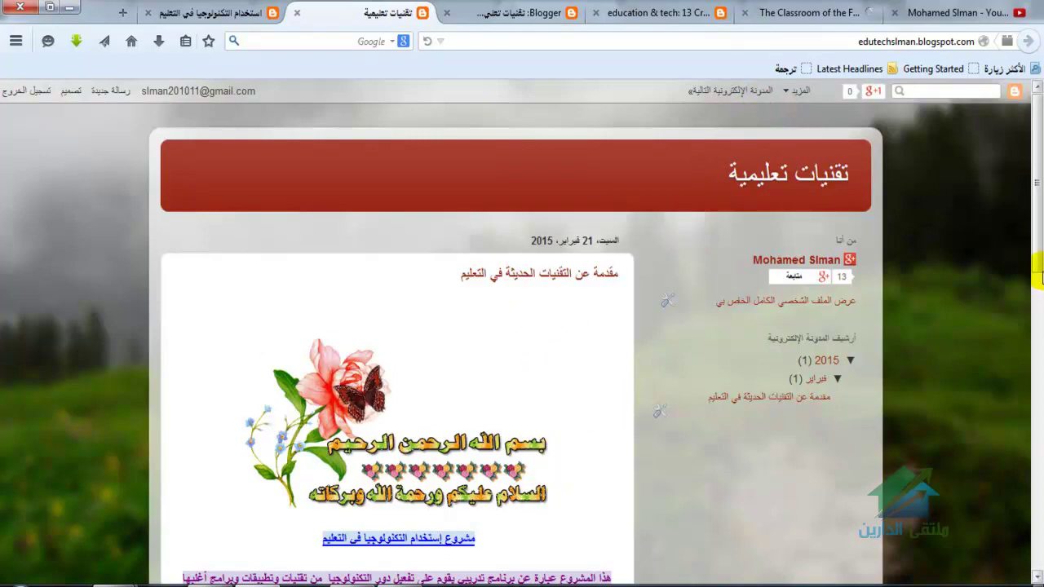
pyautogui.moveTo(1038, 251); pyautogui.dragTo(1039, 501)
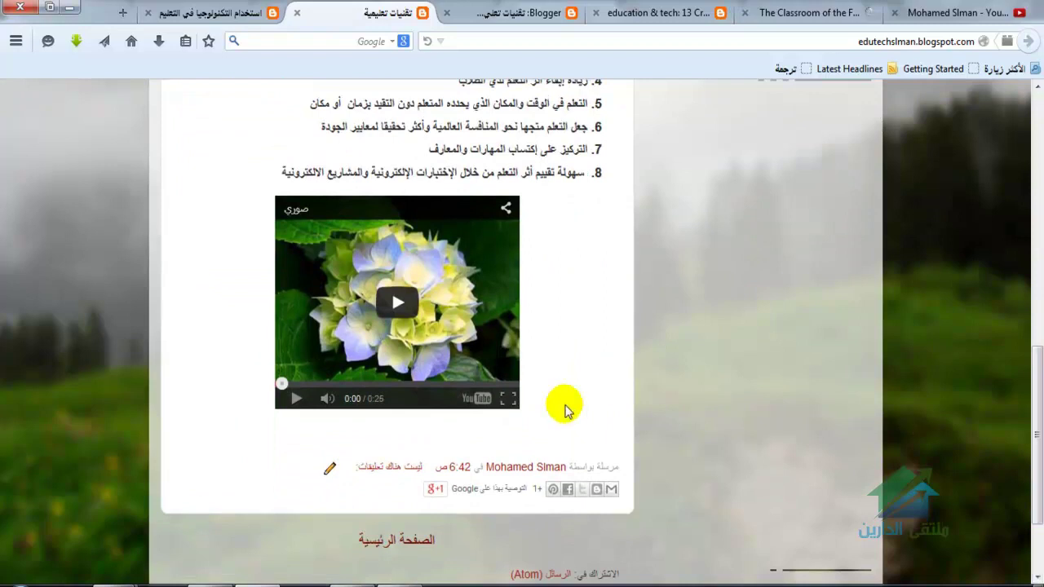
pyautogui.click(397, 321)
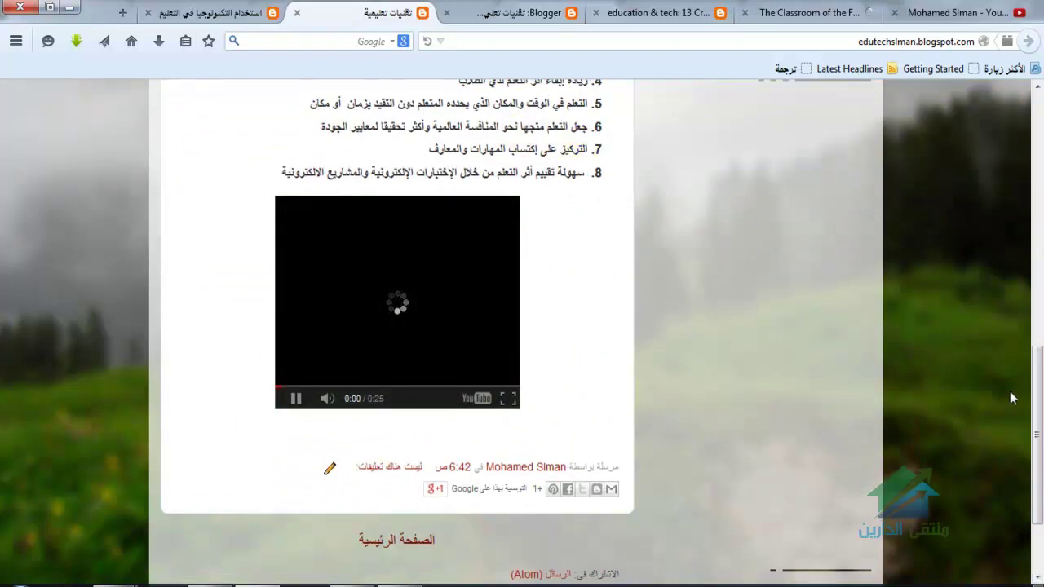
pyautogui.click(1038, 168)
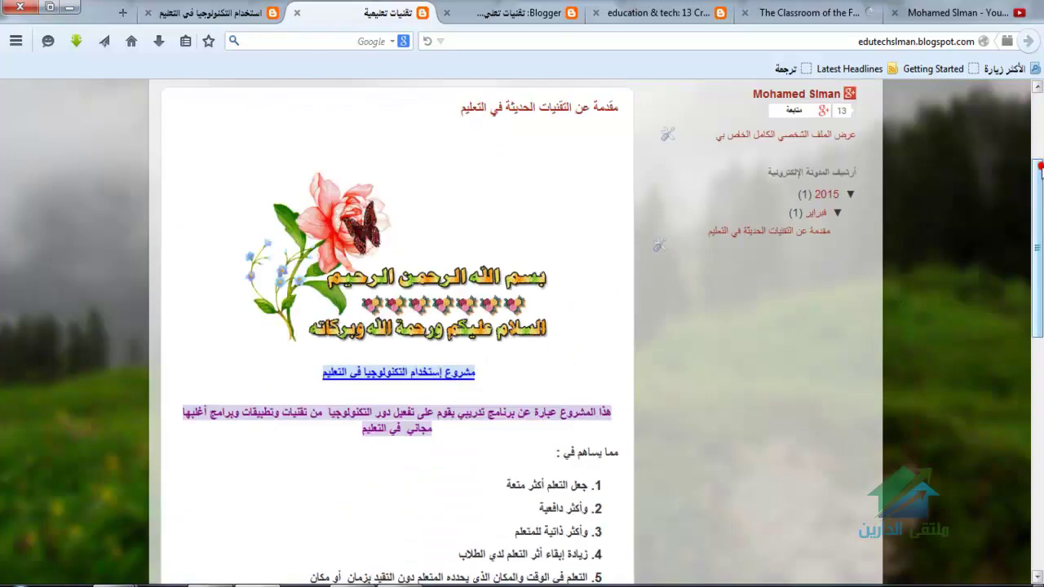
pyautogui.moveTo(1038, 168); pyautogui.dragTo(1015, 65)
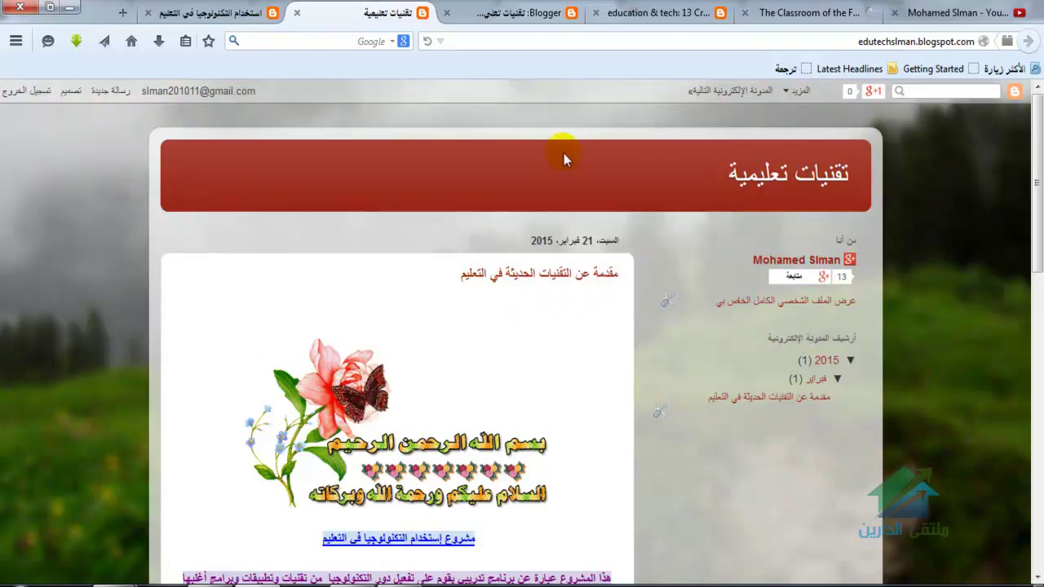
pyautogui.click(294, 12)
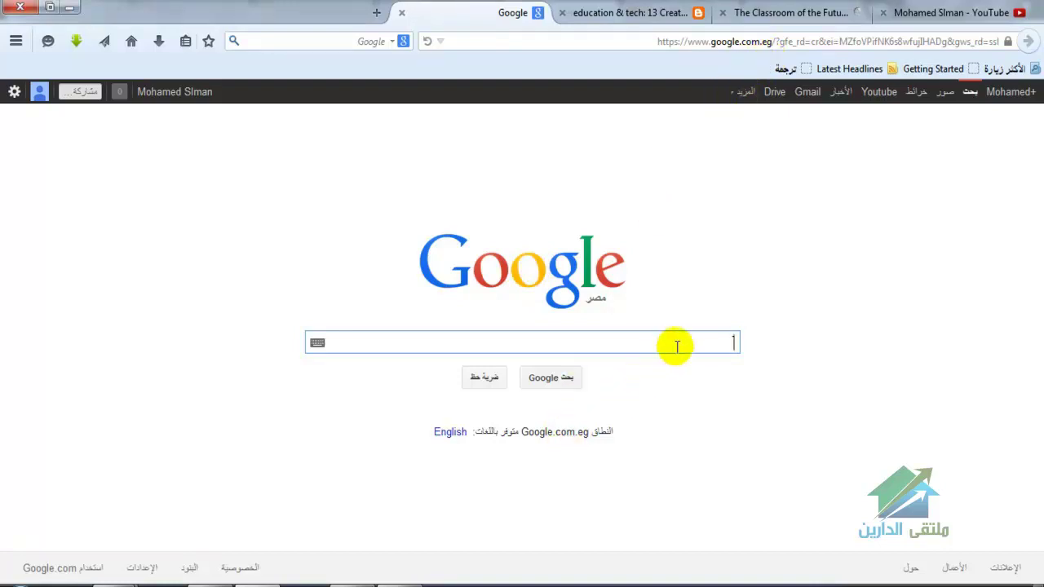
# - Search Google for "blogger" and open the Blogger result in a new tab
pyautogui.write('blogger')
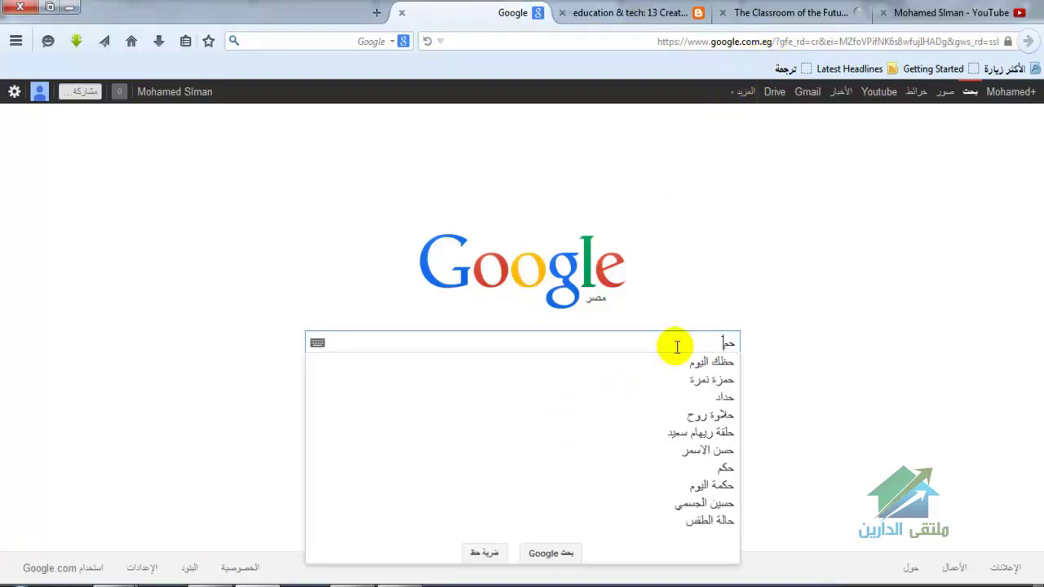
pyautogui.press('Return')
pyautogui.rightClick(895, 241)
pyautogui.click(905, 246)
# - Open Blogger from Google's list of services and sign in to the account
pyautogui.click(695, 92)
pyautogui.click(665, 172)
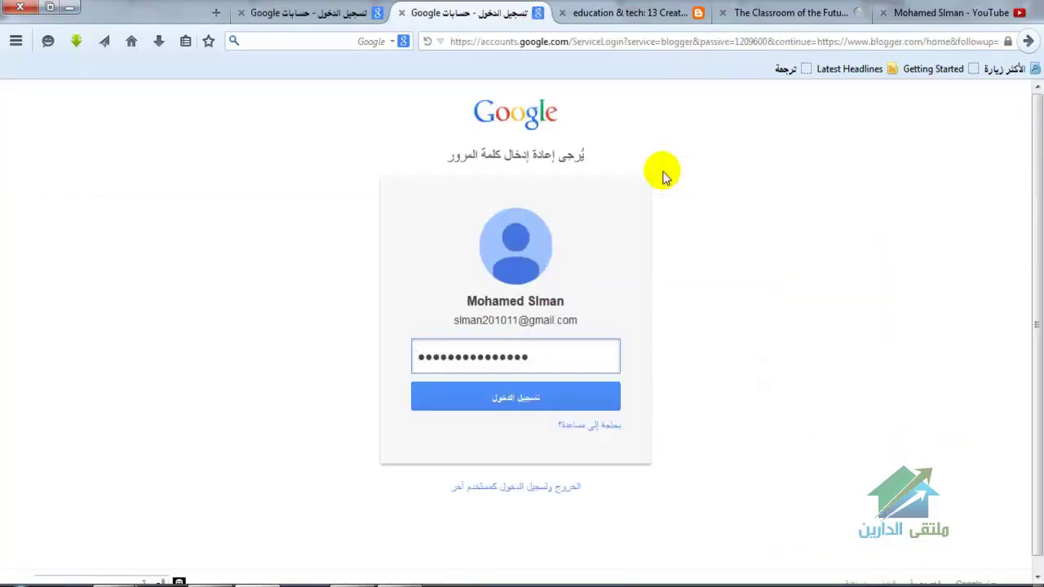
pyautogui.click(536, 400)
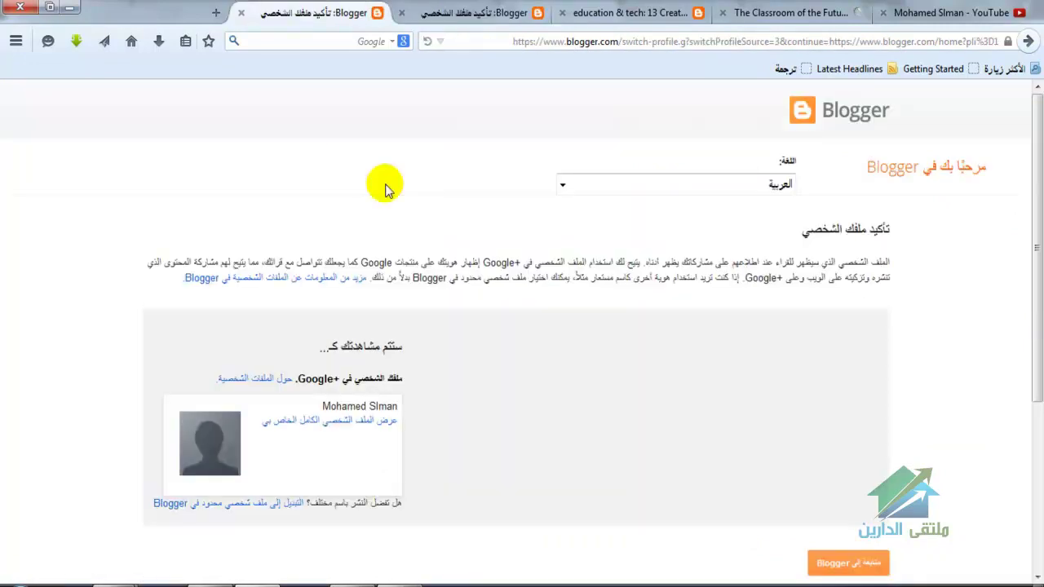
# - Close the duplicate Blogger tab and confirm the Google+ profile to continue to Blogger
pyautogui.click(449, 12)
pyautogui.click(346, 13)
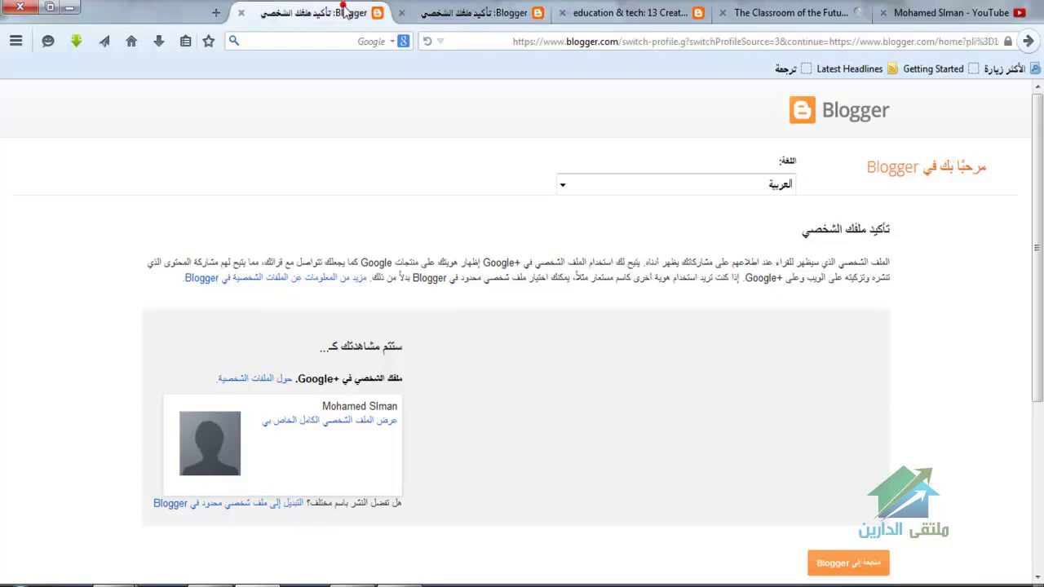
pyautogui.click(242, 13)
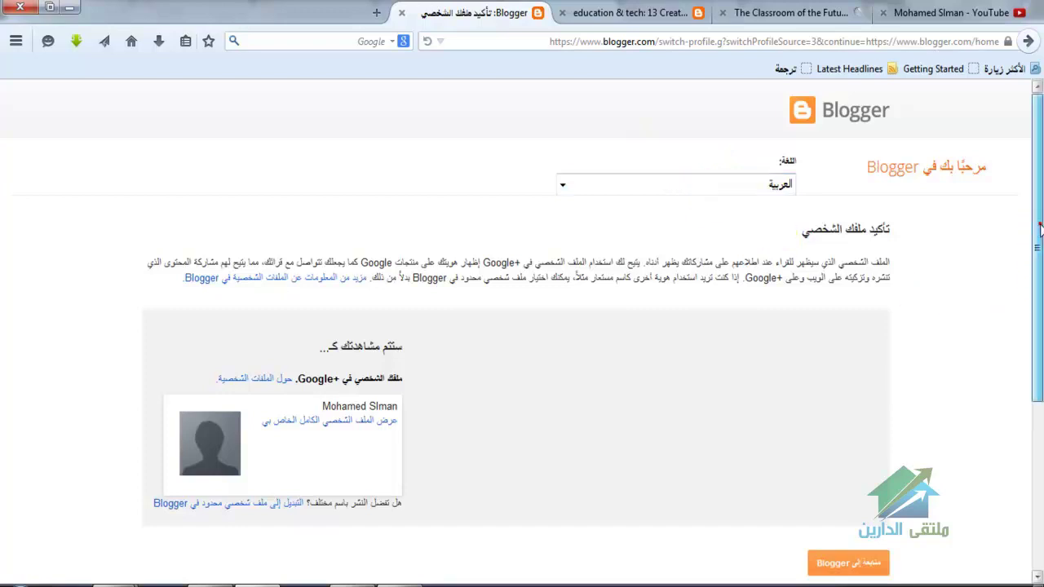
pyautogui.moveTo(1039, 228); pyautogui.dragTo(1035, 285)
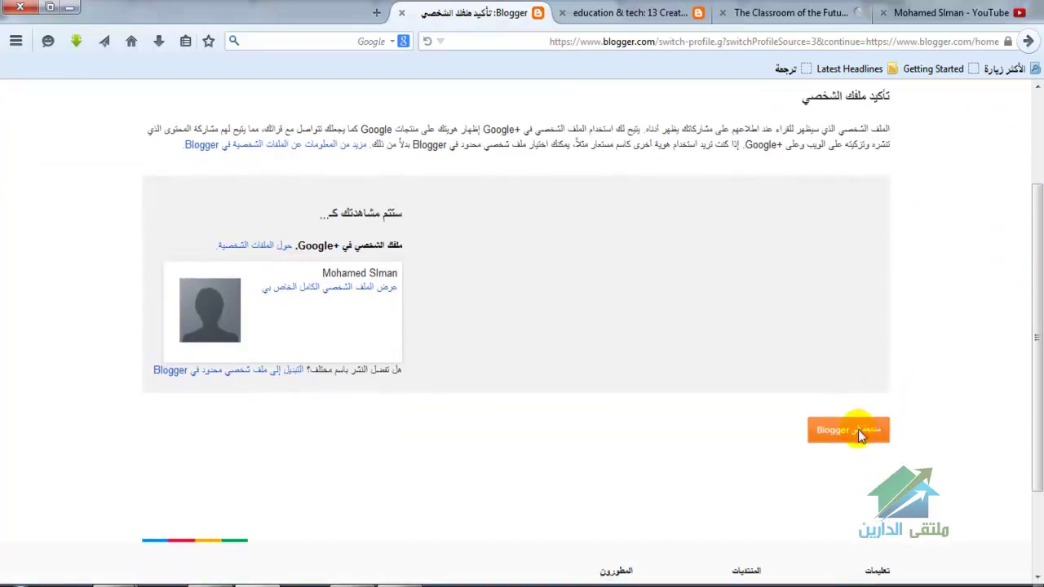
pyautogui.click(857, 430)
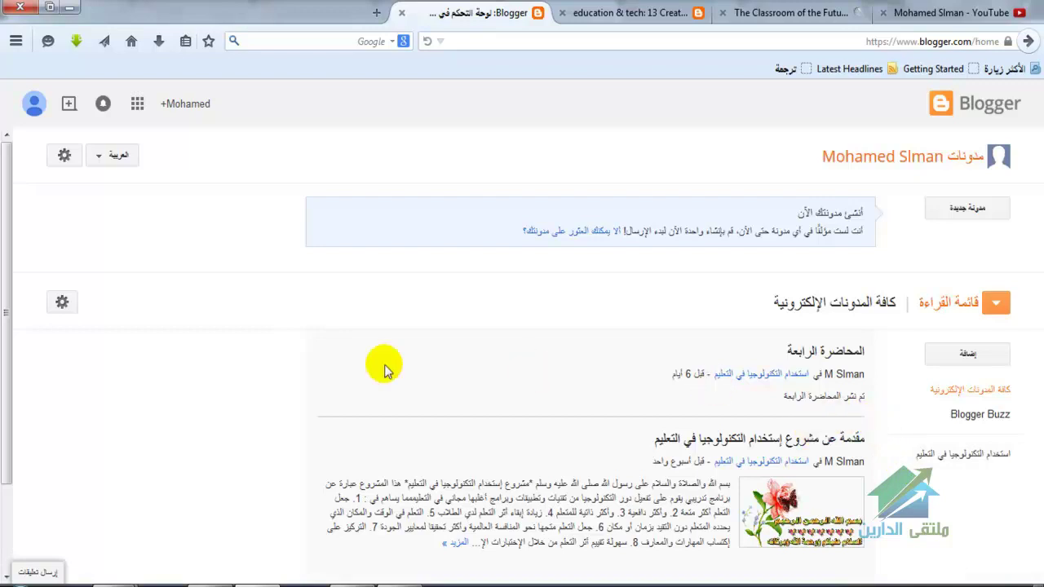
# - Start a new blog and title it "تقنيات تعليمية"
pyautogui.click(3, 499)
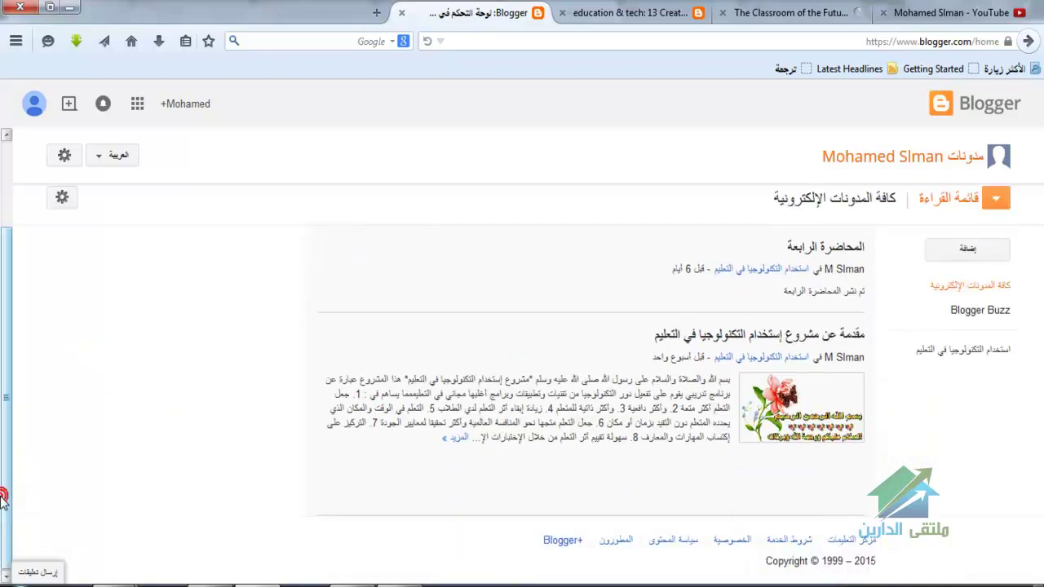
pyautogui.scroll(2, 8, 478)
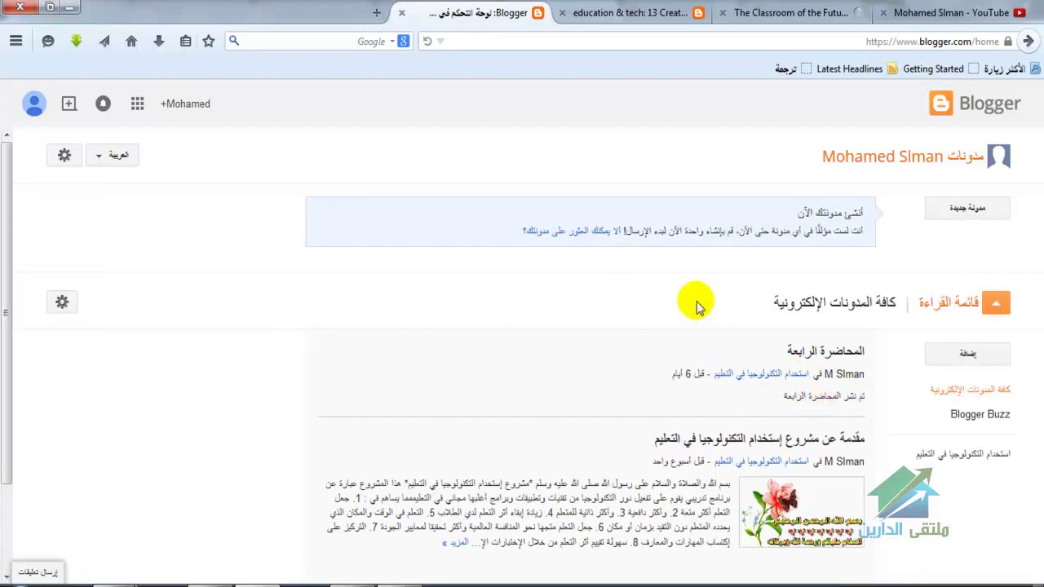
pyautogui.click(966, 212)
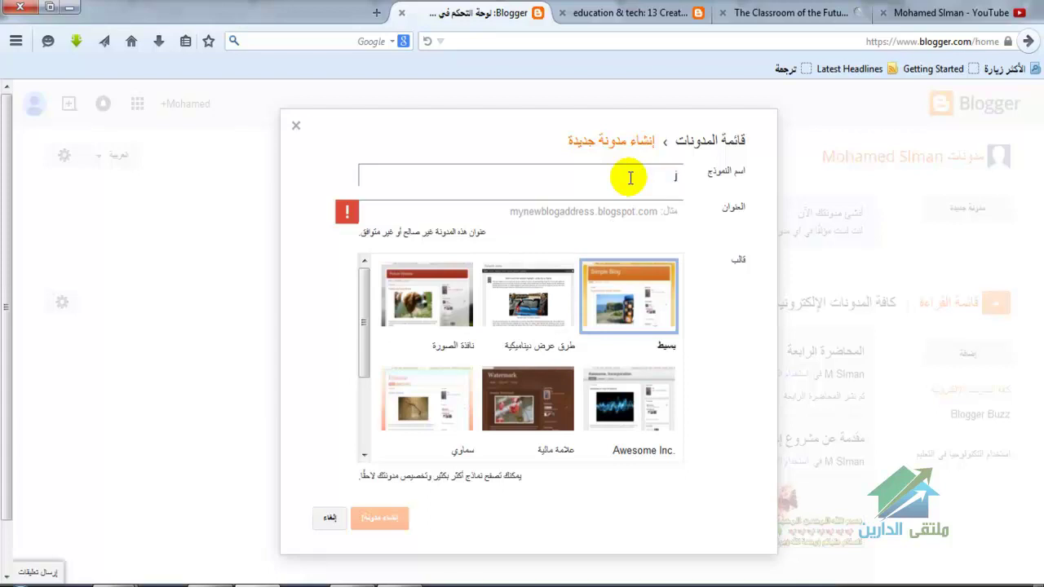
pyautogui.write('تقنيات تعليمية')
# - Enter edutech as the new blog's address
pyautogui.click(634, 213)
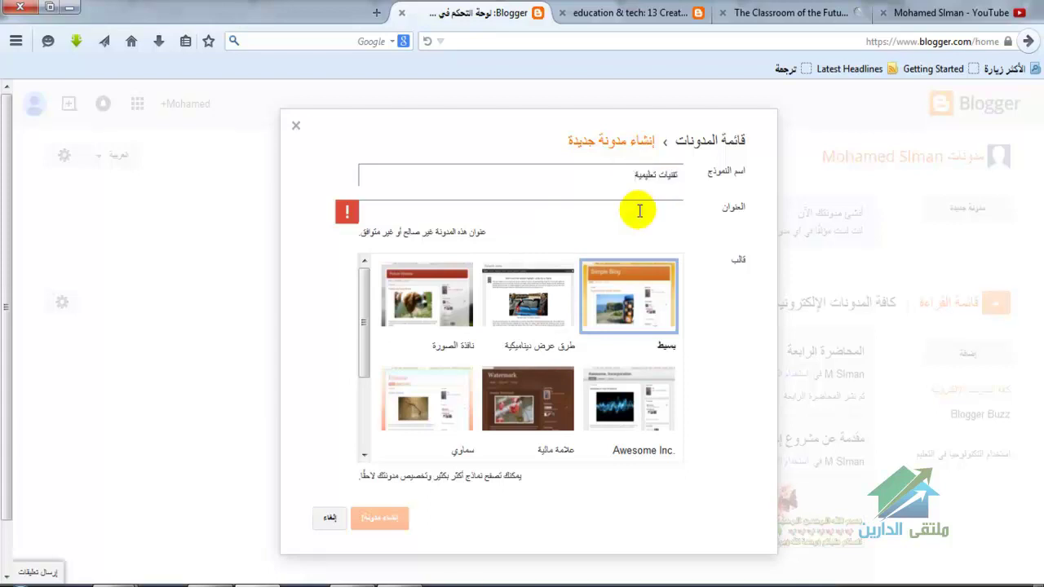
pyautogui.write('ت')
pyautogui.press('BackSpace')
pyautogui.write('edutech')
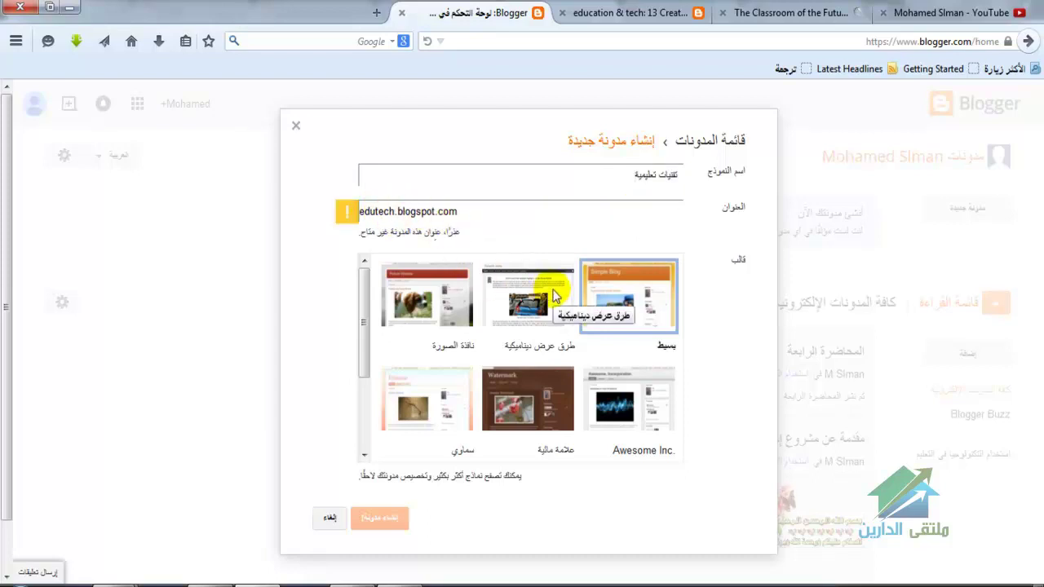
# - Try edutech2015 as the blog's address and take the year off again
pyautogui.write('2015')
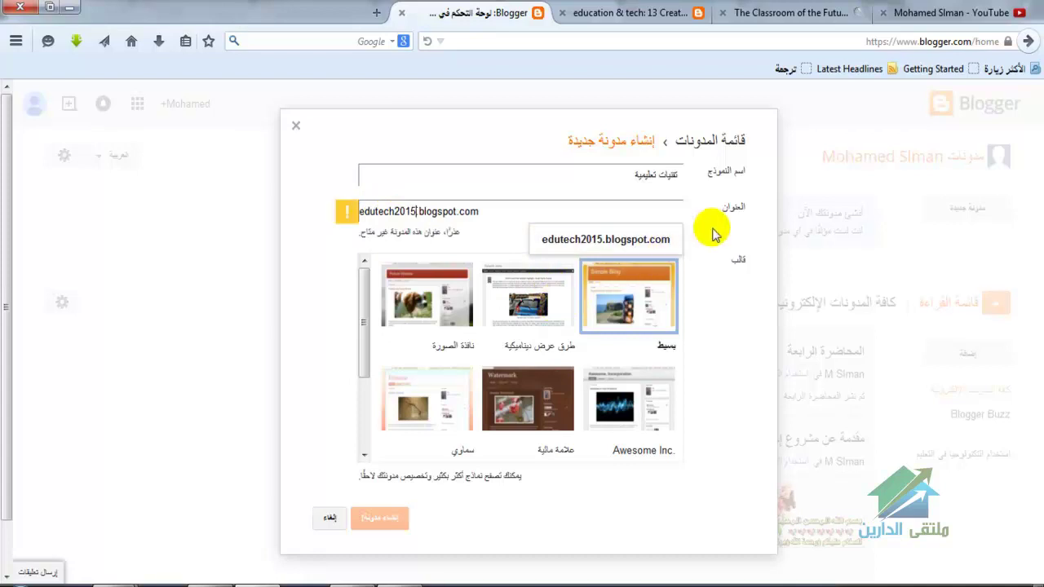
pyautogui.press('BackSpace')
pyautogui.press('BackSpace')
pyautogui.press('BackSpace')
pyautogui.press('BackSpace')
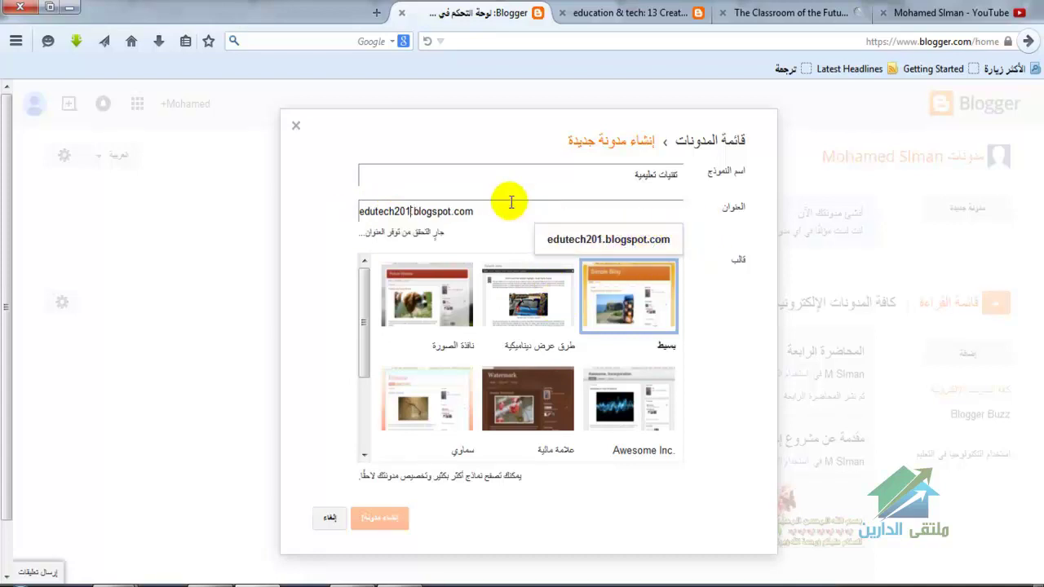
# - Append the author's surname to the edutech blog address, accept the suggested address and browse the templates
pyautogui.write('slman')
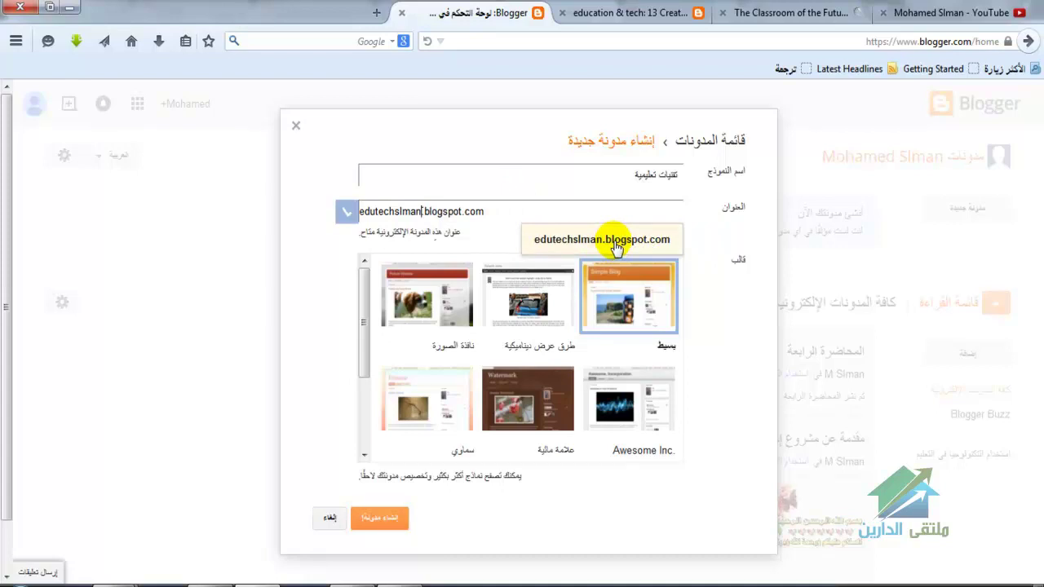
pyautogui.click(615, 245)
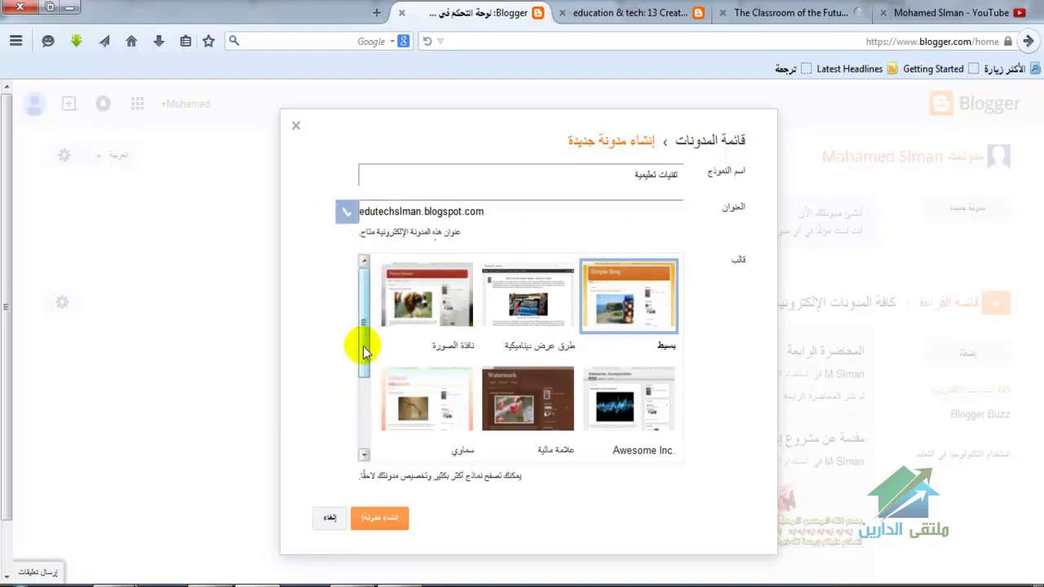
pyautogui.moveTo(362, 345); pyautogui.dragTo(334, 318)
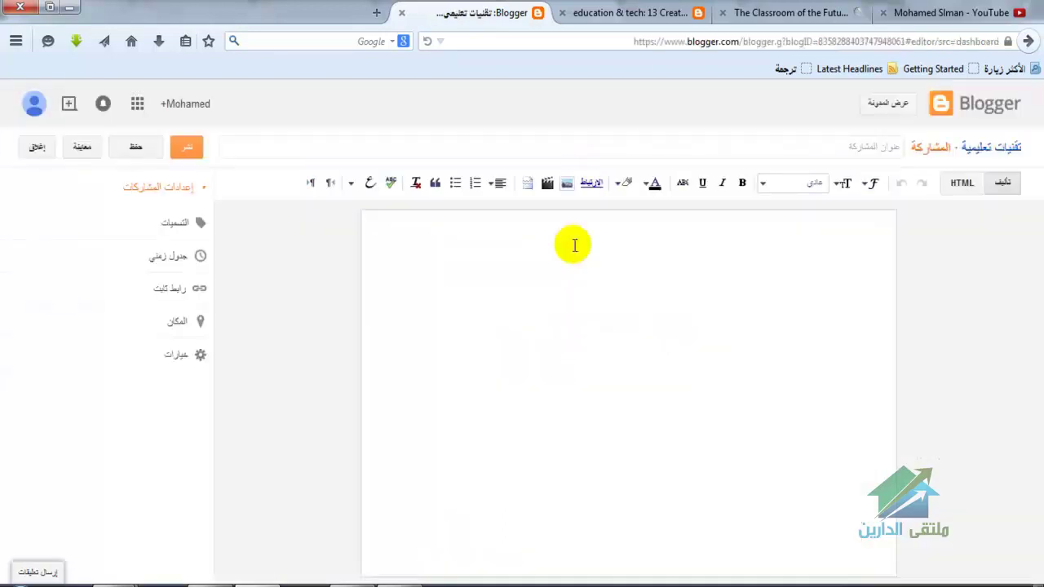
# - Title the new post "مقدمة عن التقنيات الحديثة في التعليم" and place the cursor in its empty body
pyautogui.click(575, 245)
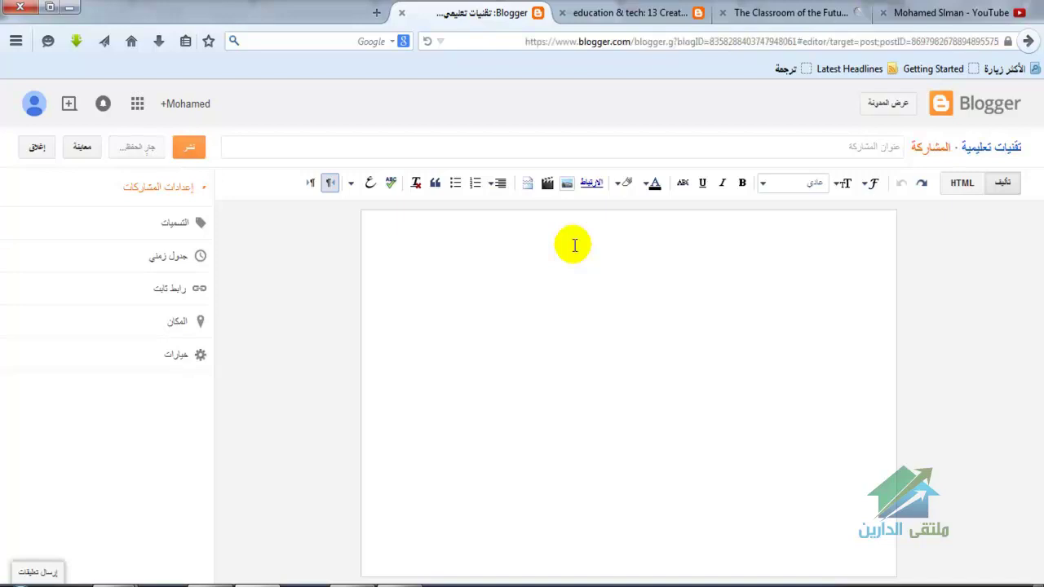
pyautogui.click(662, 148)
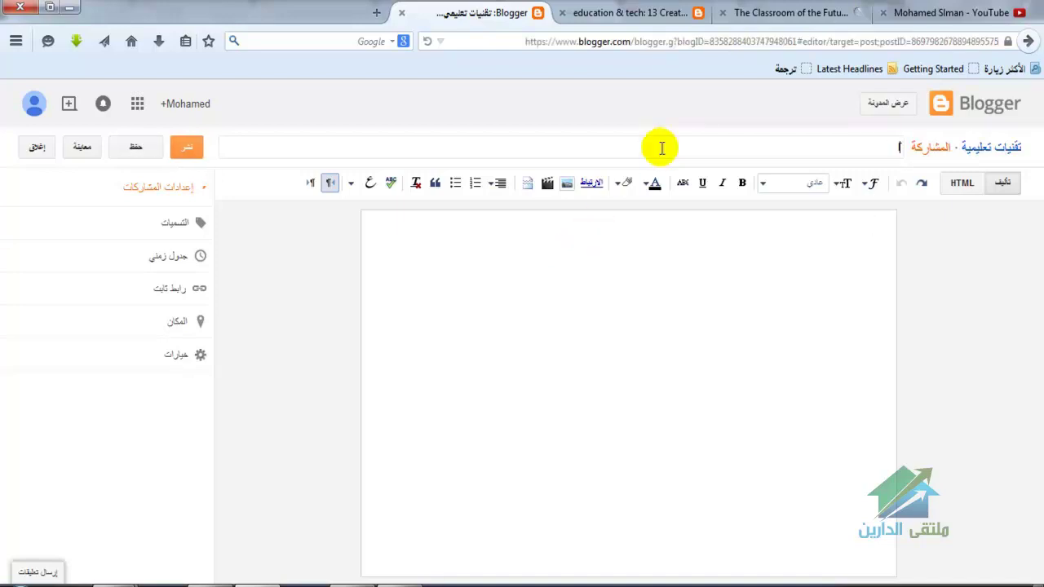
pyautogui.write('مقدمة عن التقنيات الحديثة في التعليم')
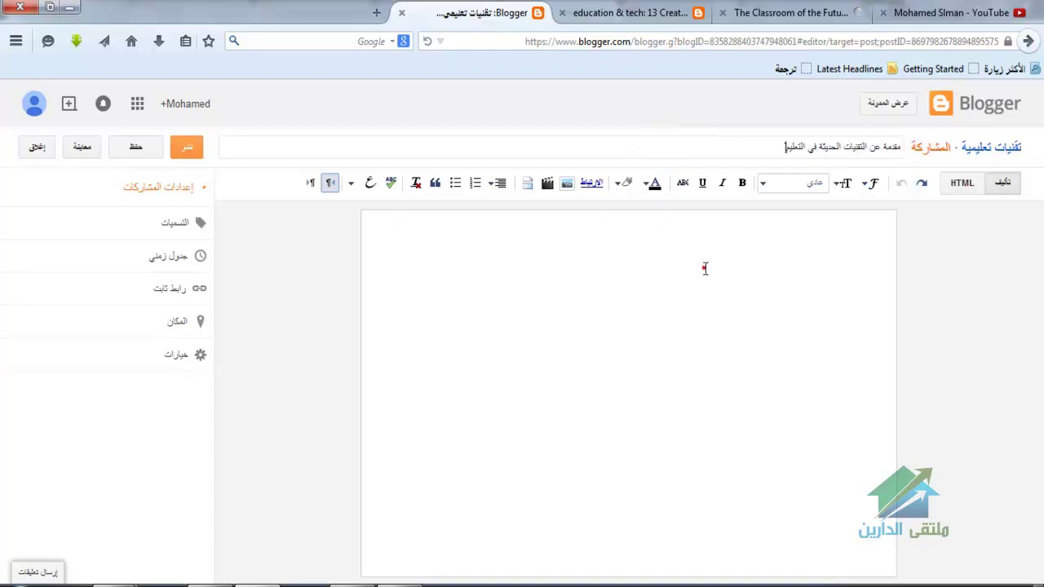
pyautogui.click(579, 271)
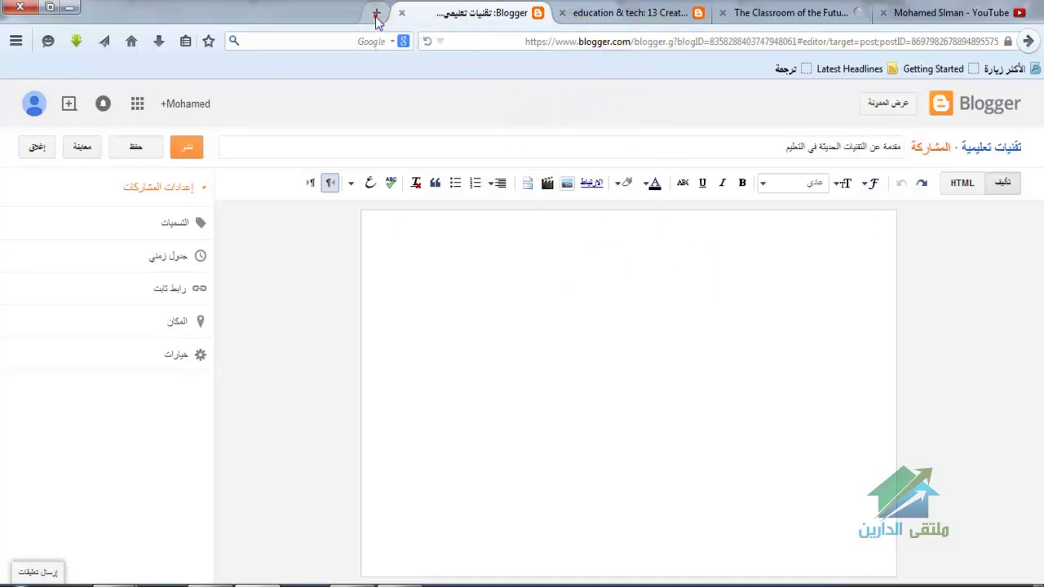
# - Open the existing blog "استخدام التكنولوجيا في التعليم" in a new tab
pyautogui.click(377, 14)
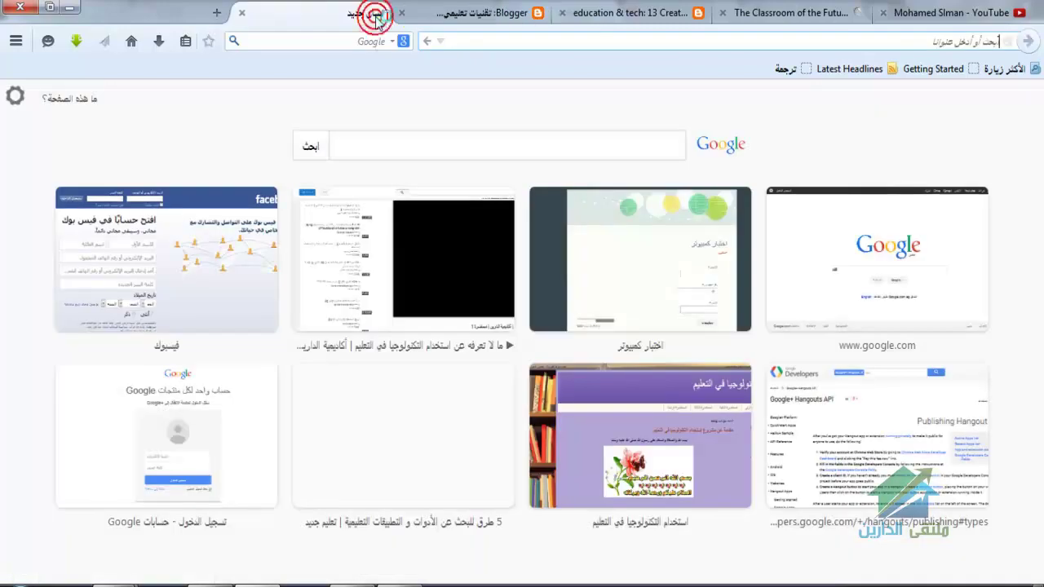
pyautogui.click(703, 492)
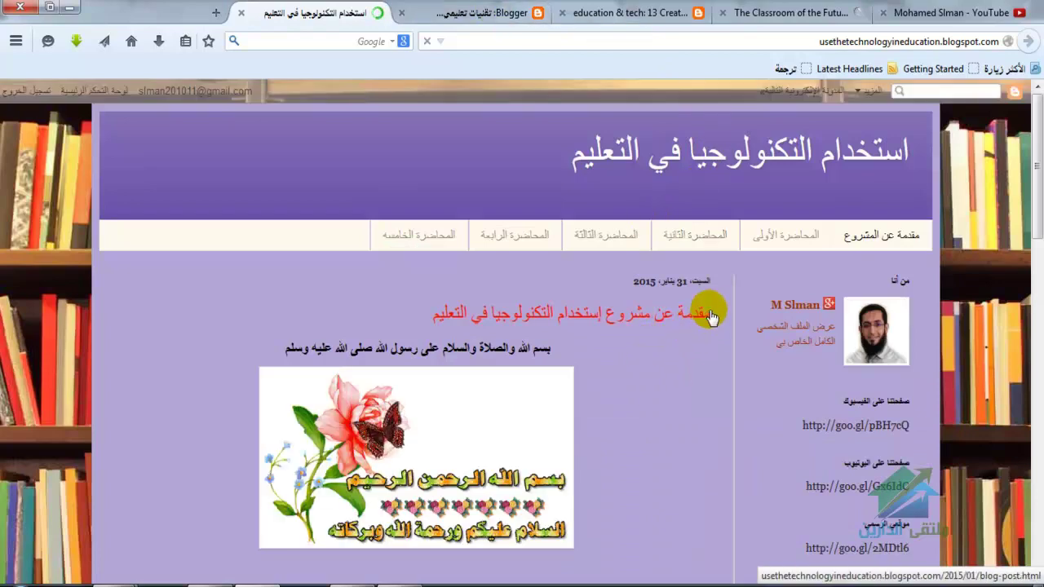
# - Copy the project heading, description and eight-point list from the existing blog into the post body and space out the heading with blank lines
pyautogui.moveTo(708, 308); pyautogui.dragTo(303, 559)
pyautogui.scroll(-3, 669, 421)
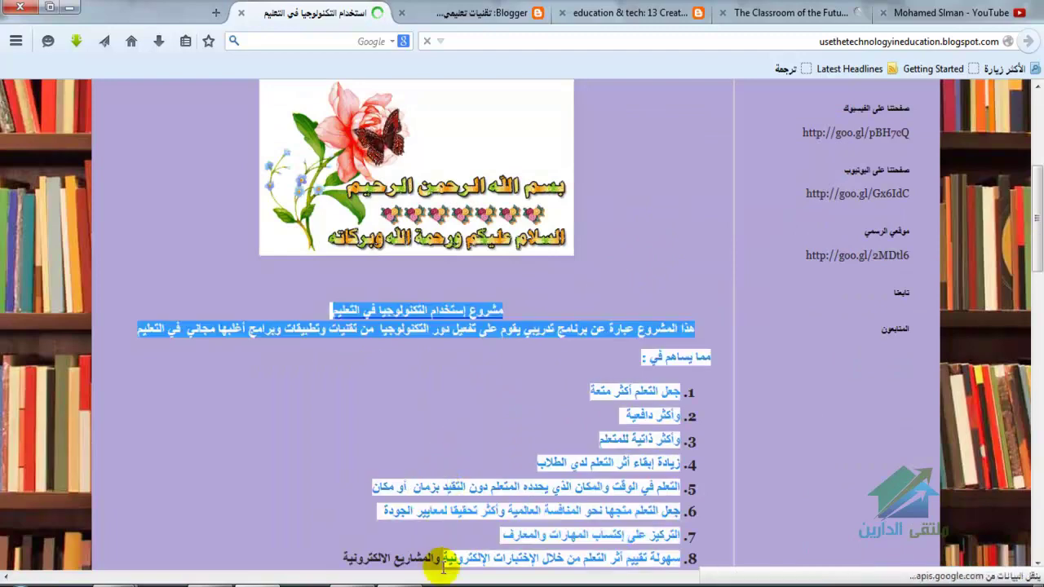
pyautogui.hotkey('ctrl', 'Tab')
pyautogui.hotkey('ctrl', 'v')
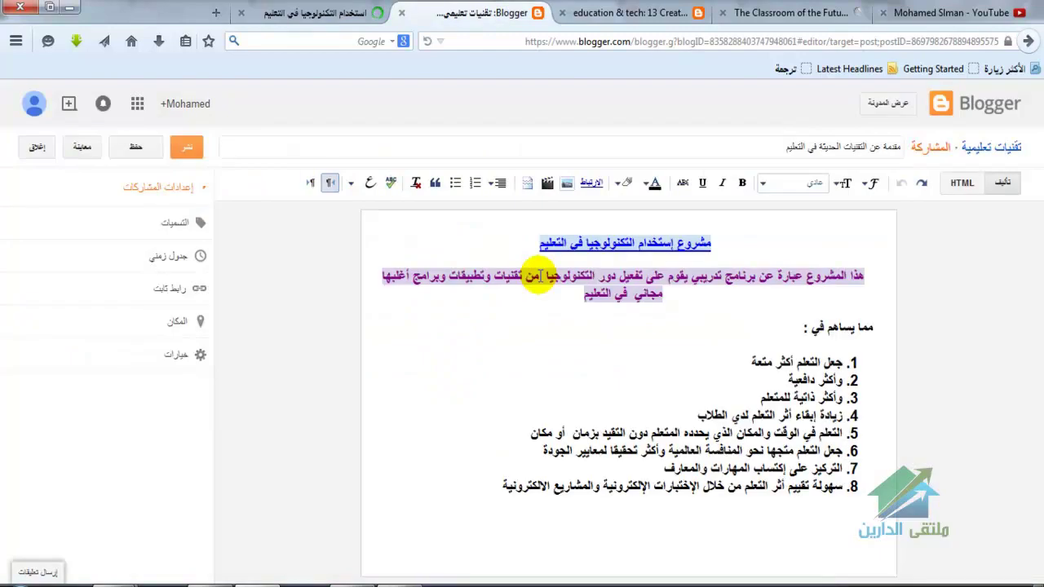
pyautogui.click(628, 257)
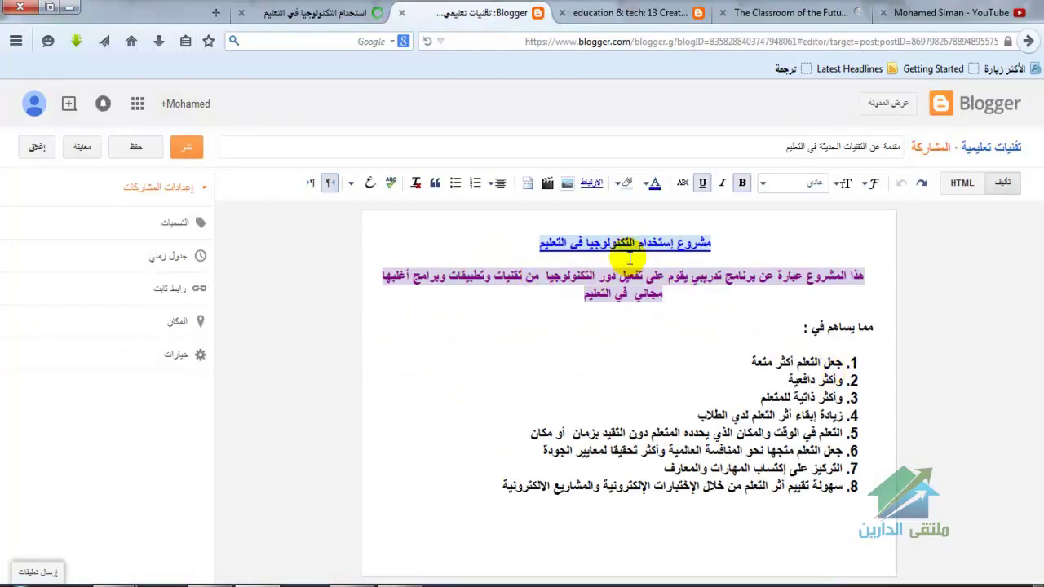
pyautogui.click(508, 242)
pyautogui.press('Return')
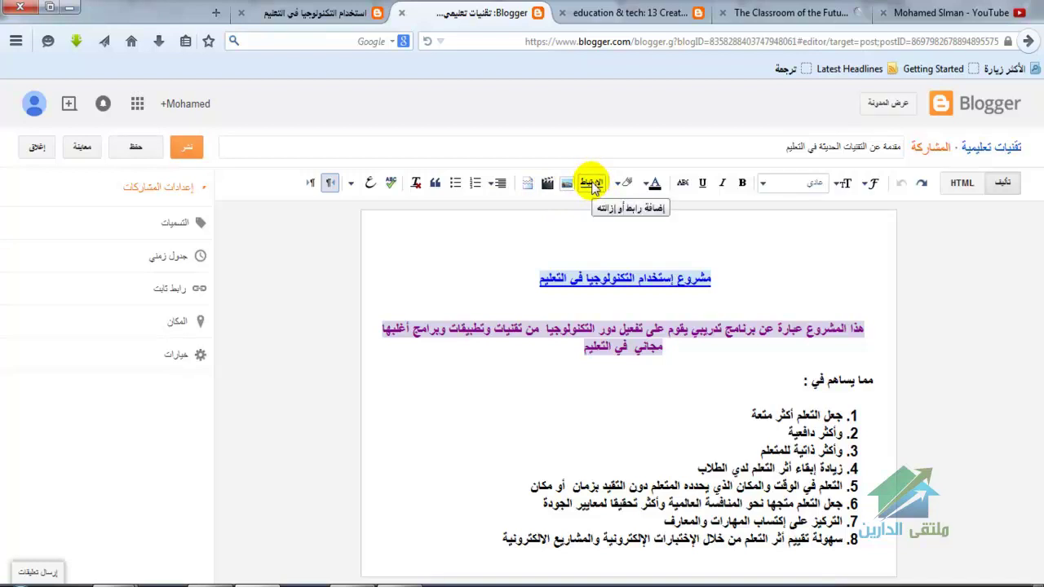
pyautogui.tripleClick(676, 280)
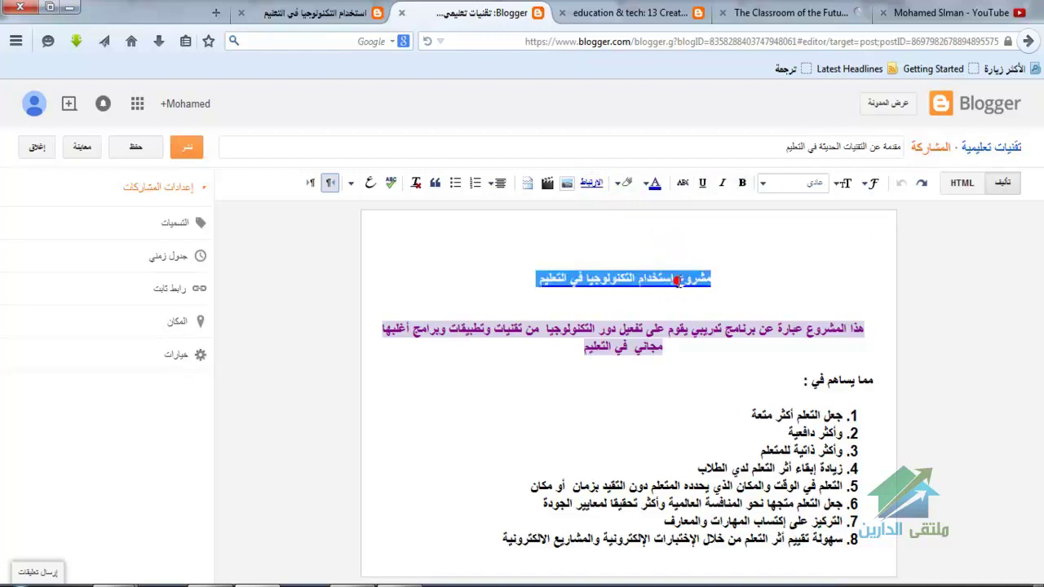
pyautogui.click(593, 184)
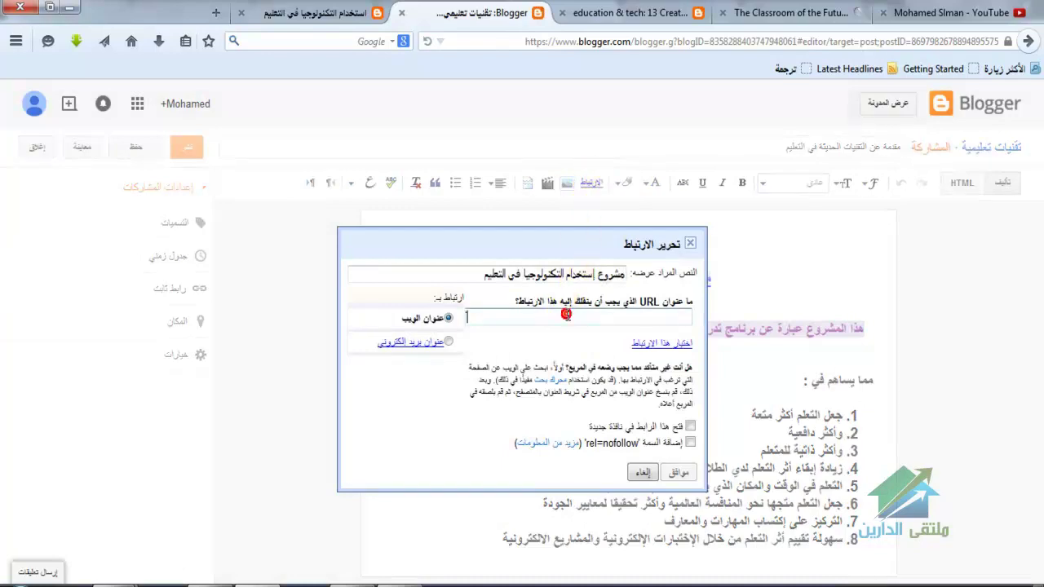
pyautogui.click(322, 13)
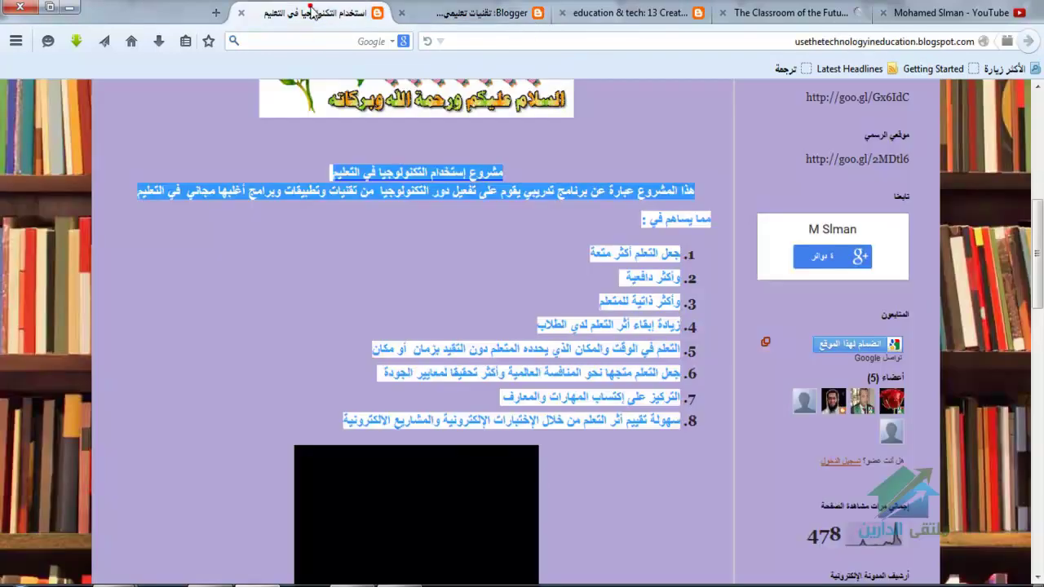
pyautogui.click(465, 40)
pyautogui.hotkey('ctrl', 'c')
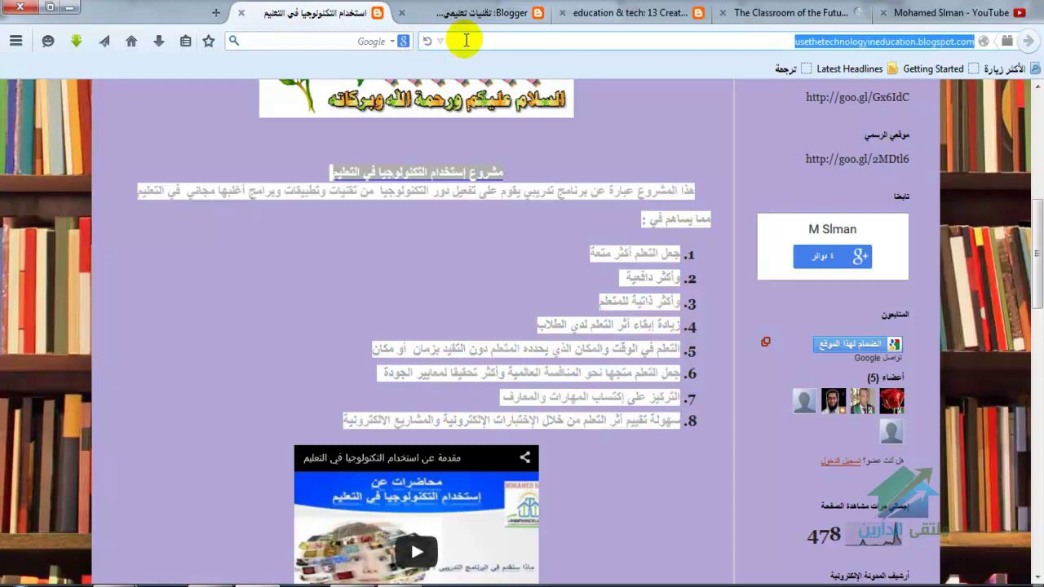
pyautogui.click(490, 13)
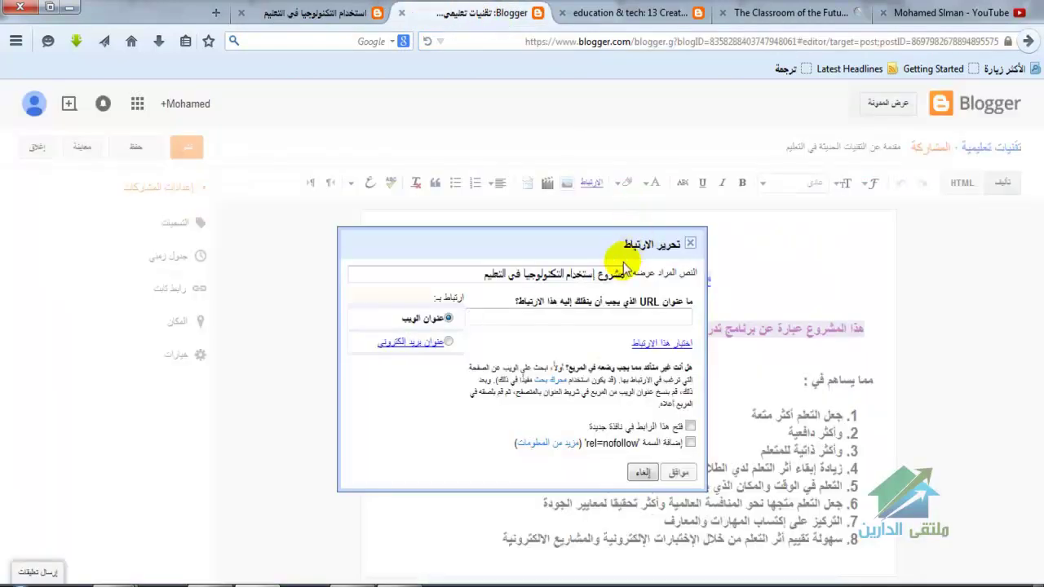
pyautogui.click(584, 314)
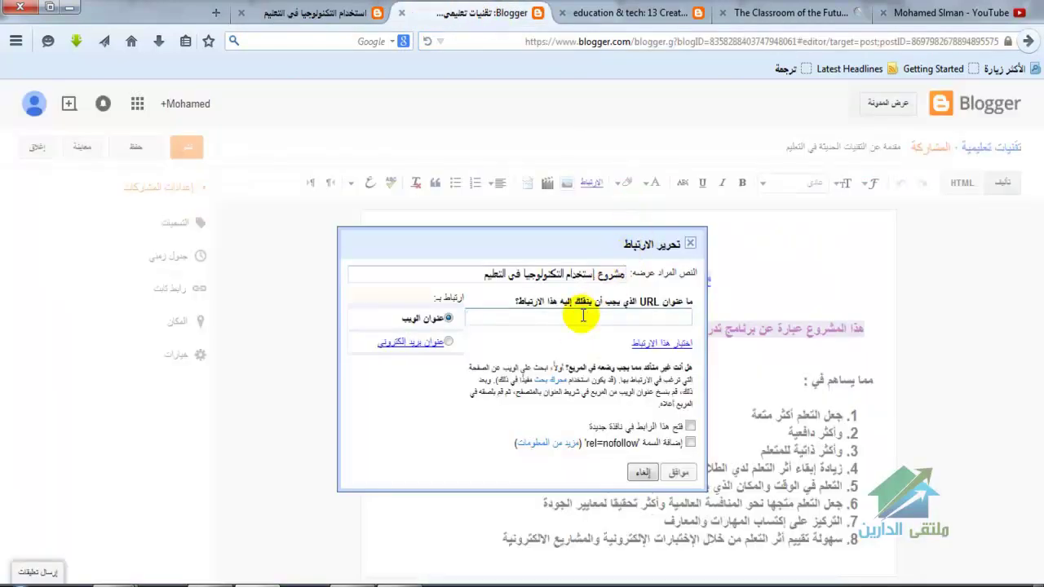
pyautogui.hotkey('ctrl', 'v')
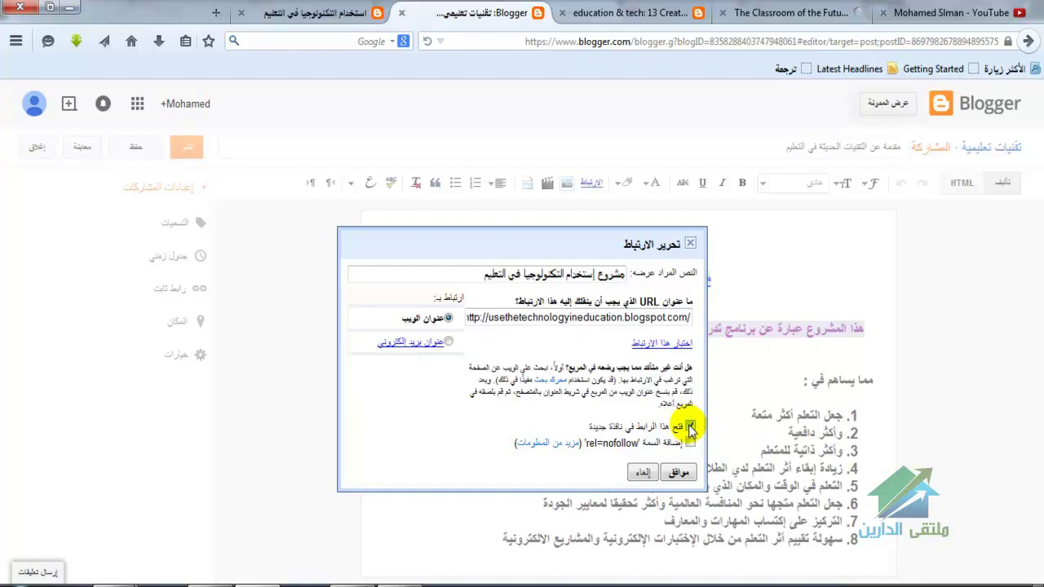
pyautogui.click(682, 471)
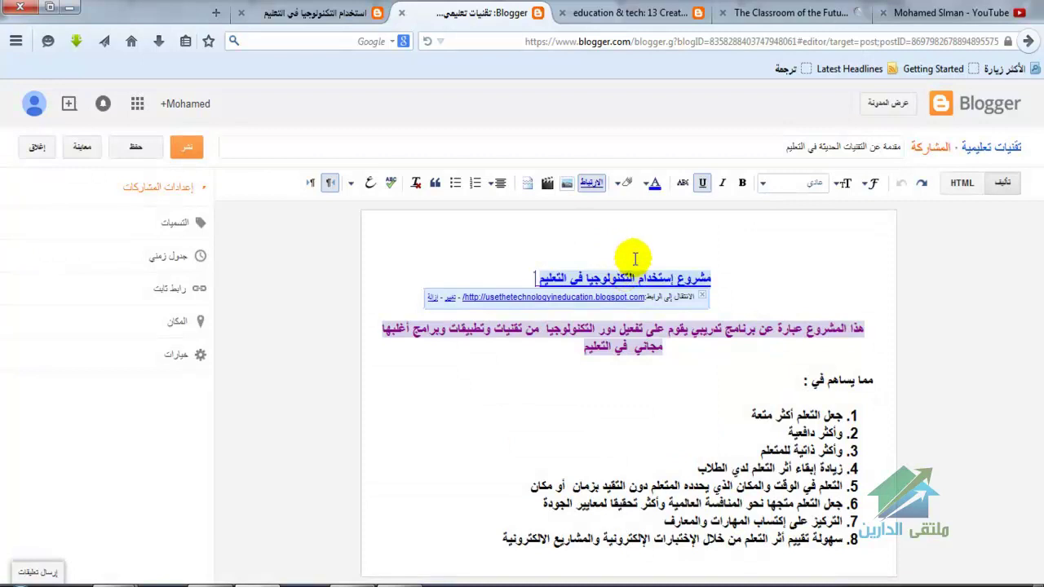
# - Place the cursor above the linked heading and copy the image address of the flower greeting picture on the existing blog
pyautogui.click(634, 258)
pyautogui.click(331, 13)
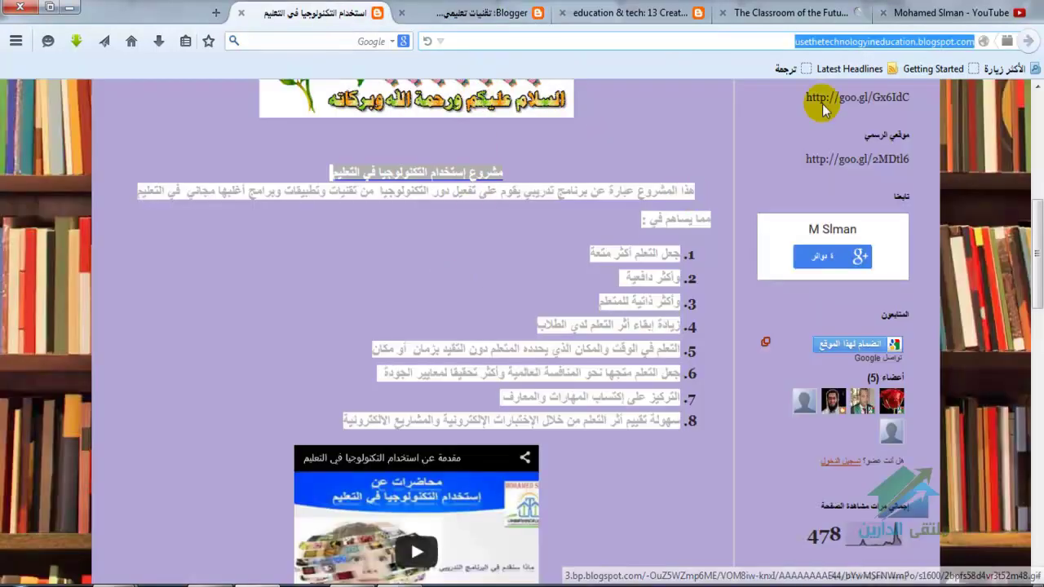
pyautogui.scroll(5, 1041, 120)
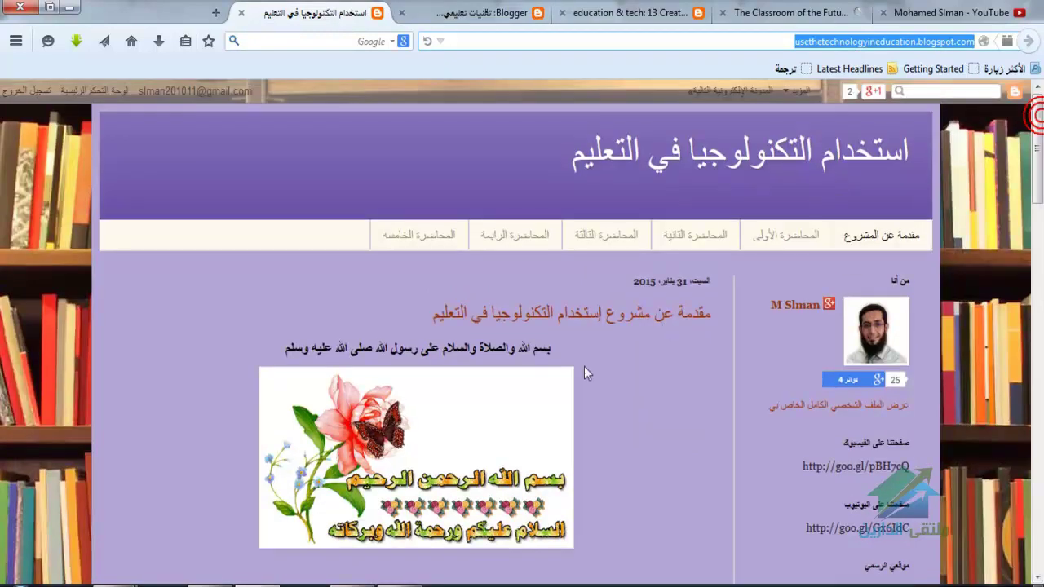
pyautogui.rightClick(530, 410)
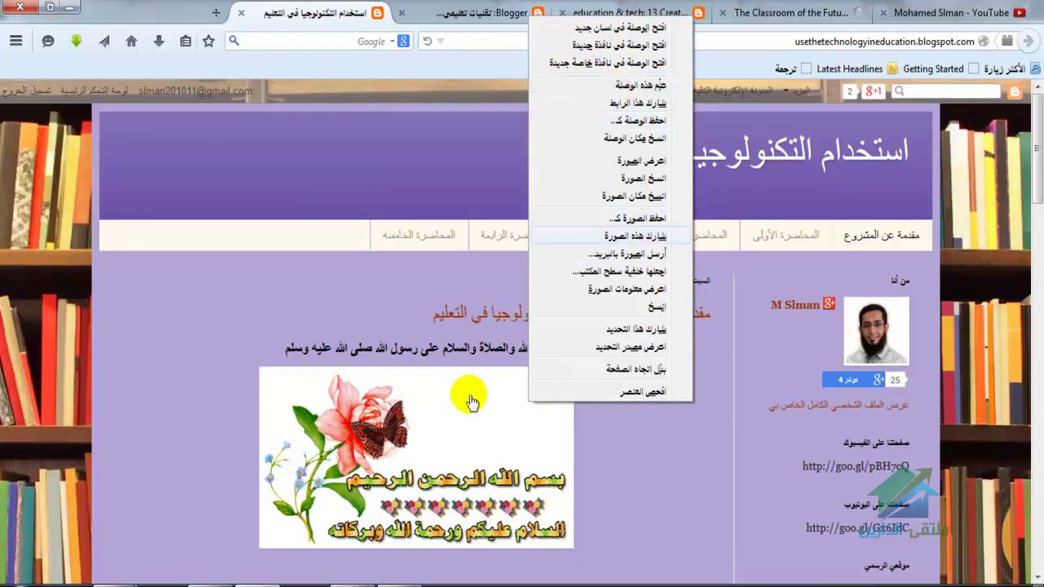
pyautogui.rightClick(457, 418)
pyautogui.click(522, 211)
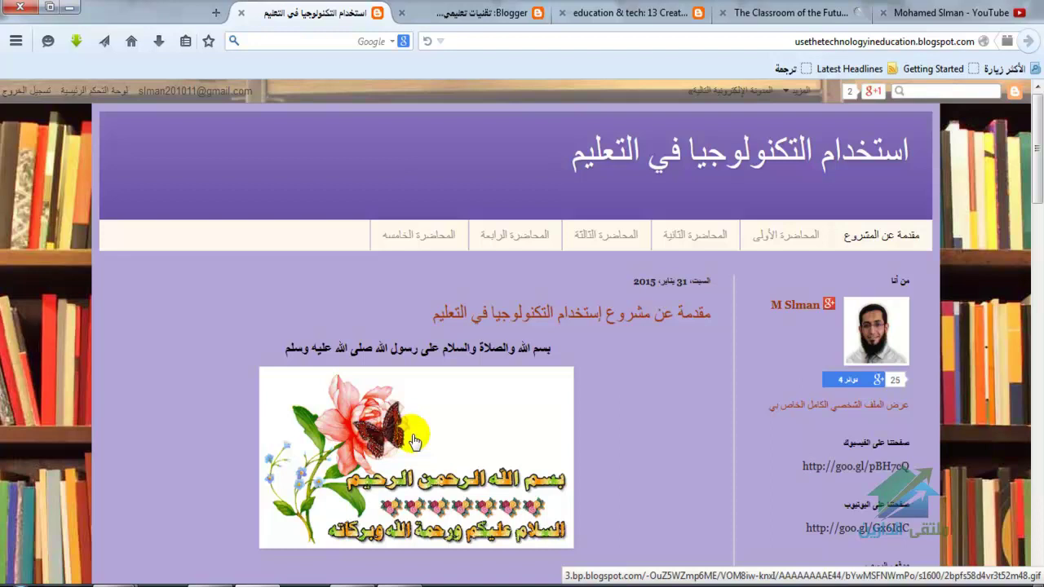
# - Insert the flower greeting picture above the post's linked heading from its copied URL
pyautogui.click(485, 13)
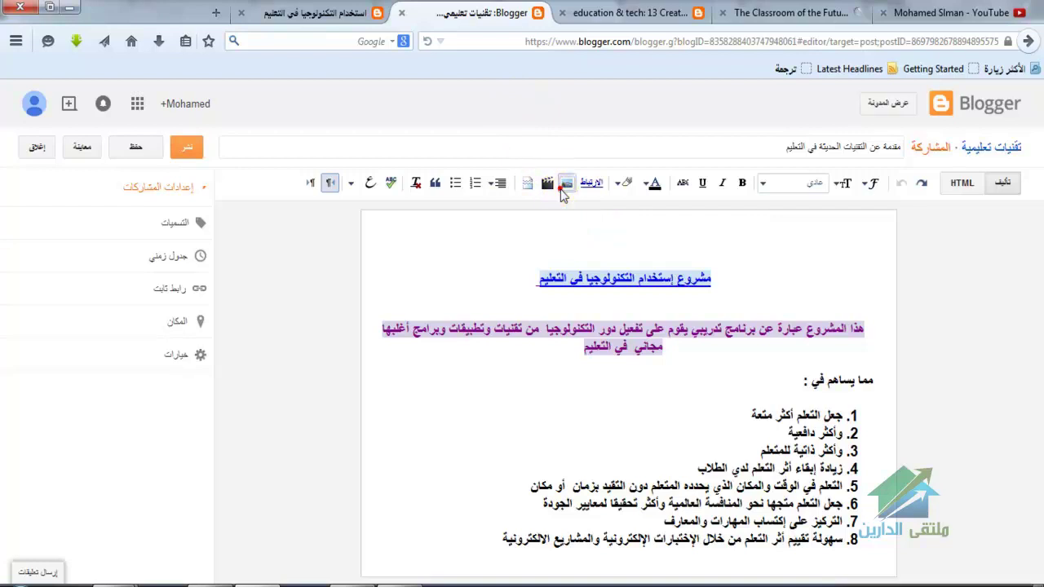
pyautogui.click(565, 185)
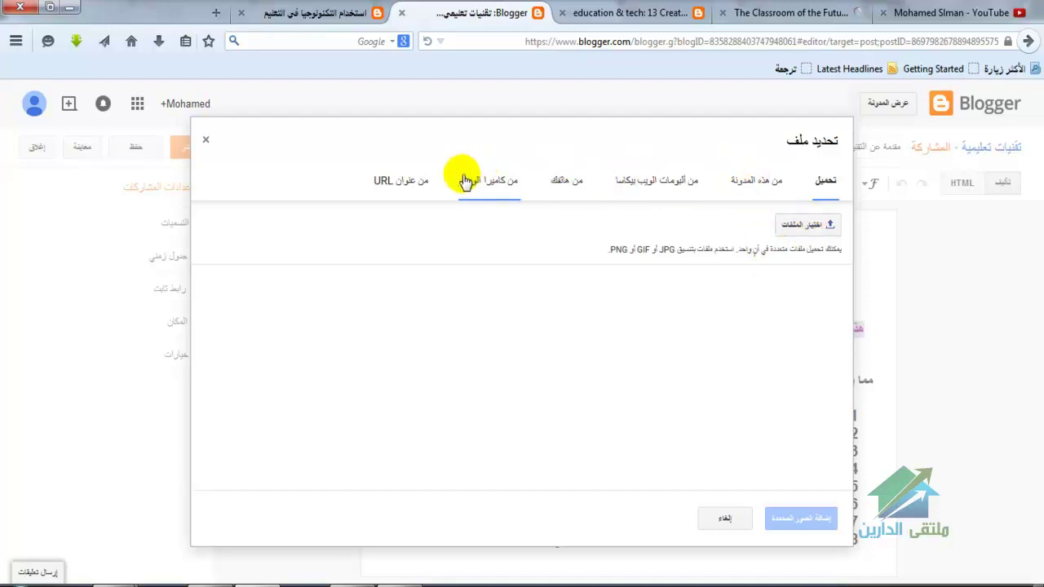
pyautogui.click(403, 179)
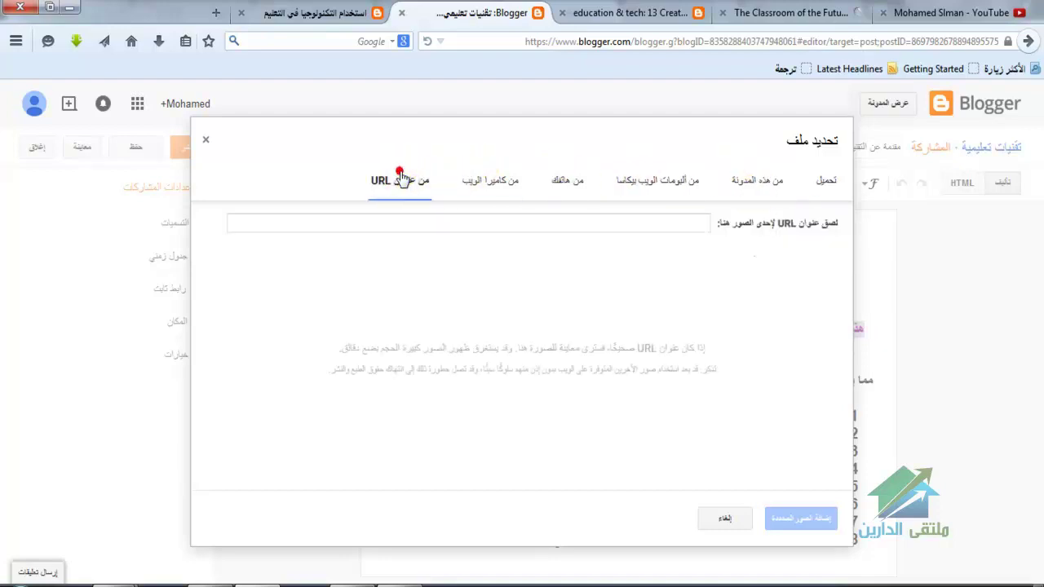
pyautogui.click(560, 226)
pyautogui.hotkey('ctrl', 'v')
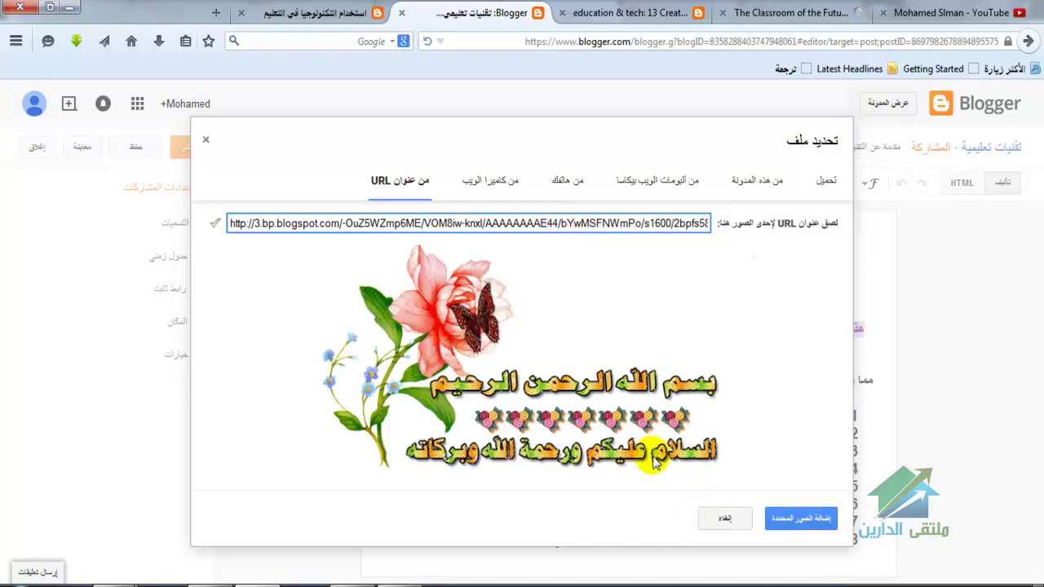
pyautogui.click(816, 522)
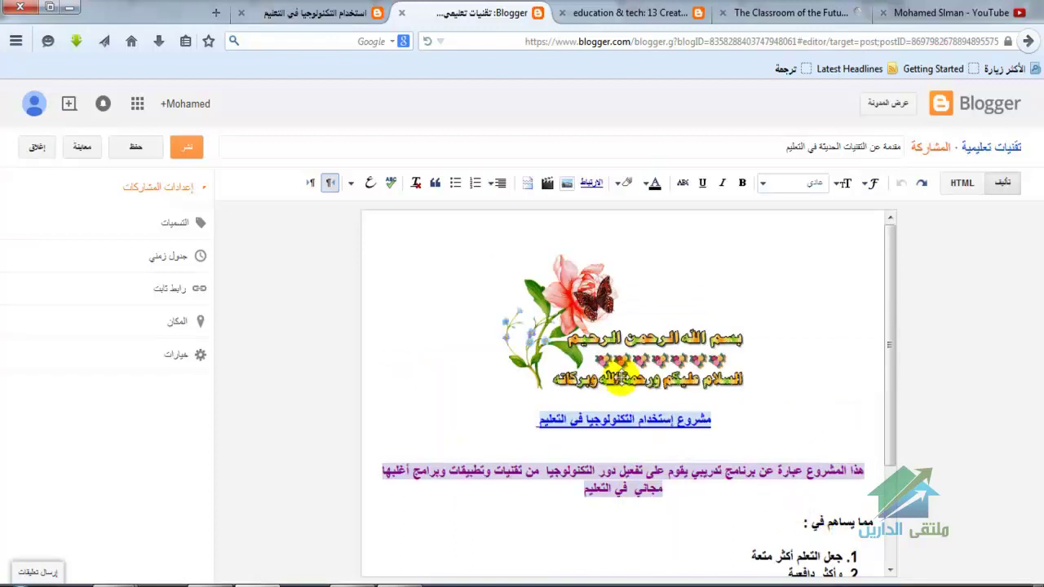
# - Try the very large size on the inserted picture, then set its size to large (كبير)
pyautogui.click(622, 375)
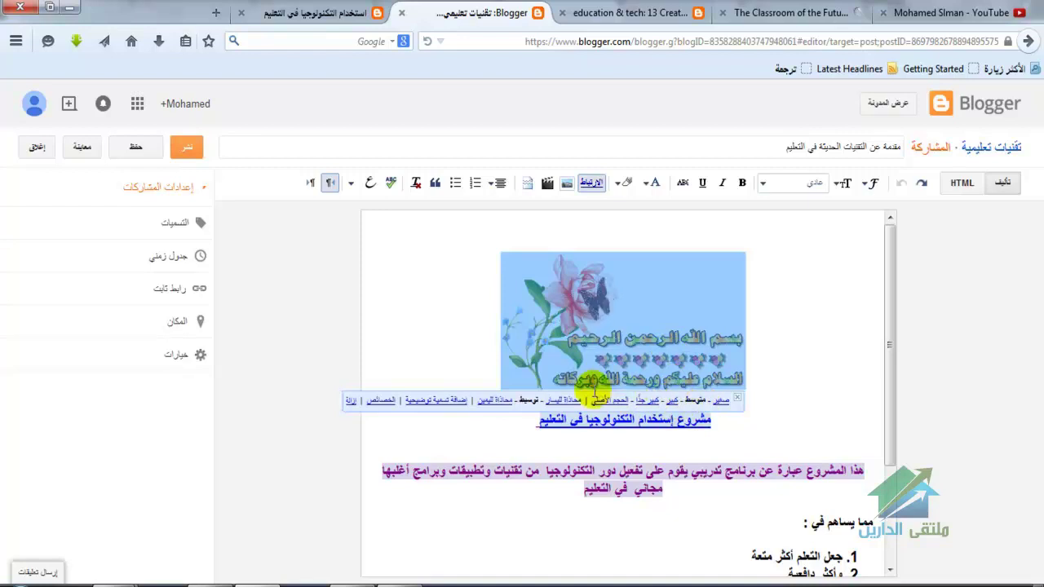
pyautogui.click(648, 400)
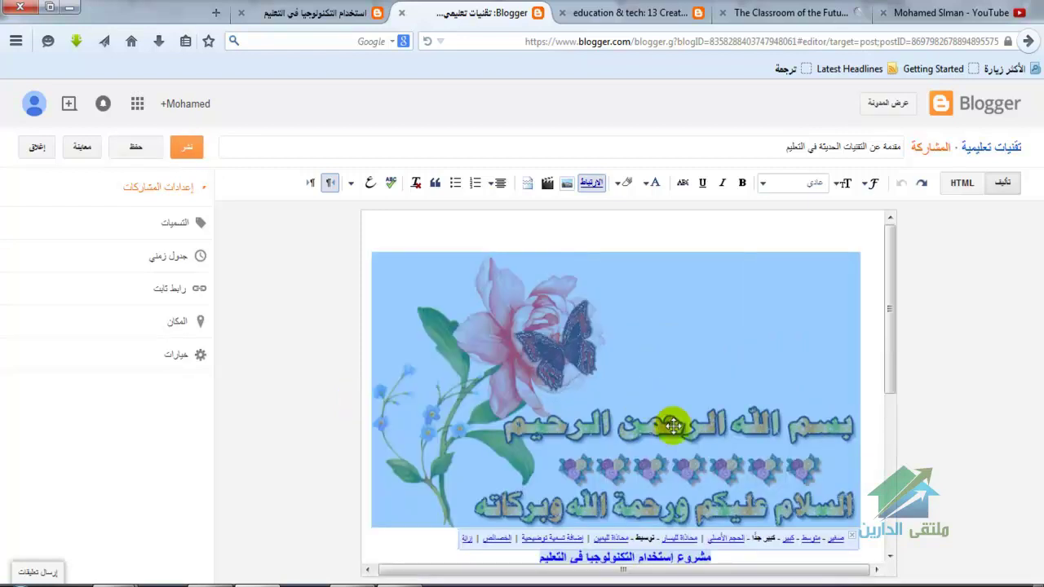
pyautogui.click(791, 539)
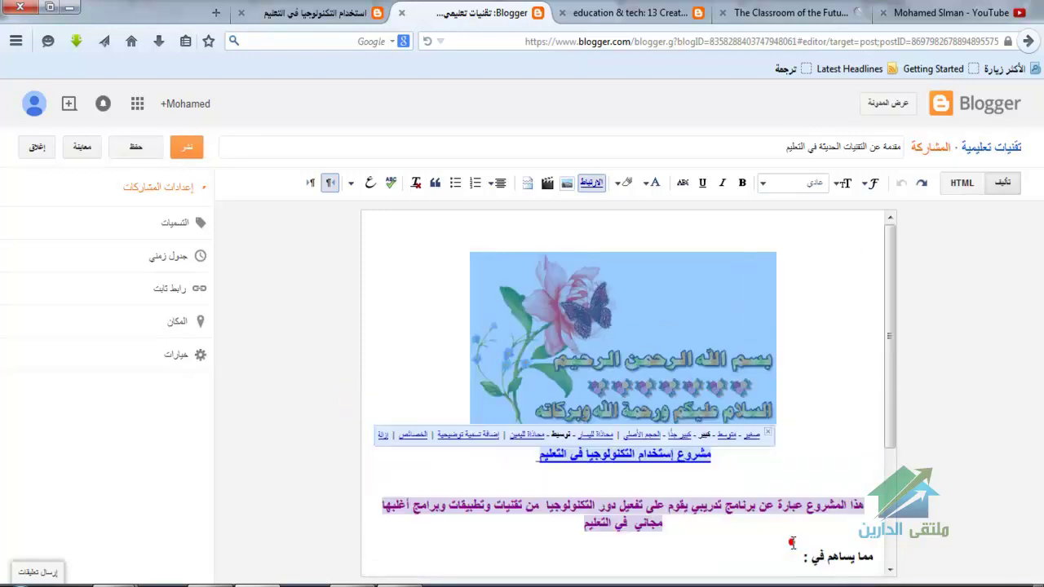
# - Add a new line after the eighth list item and end the numbering there
pyautogui.moveTo(889, 369); pyautogui.dragTo(889, 562)
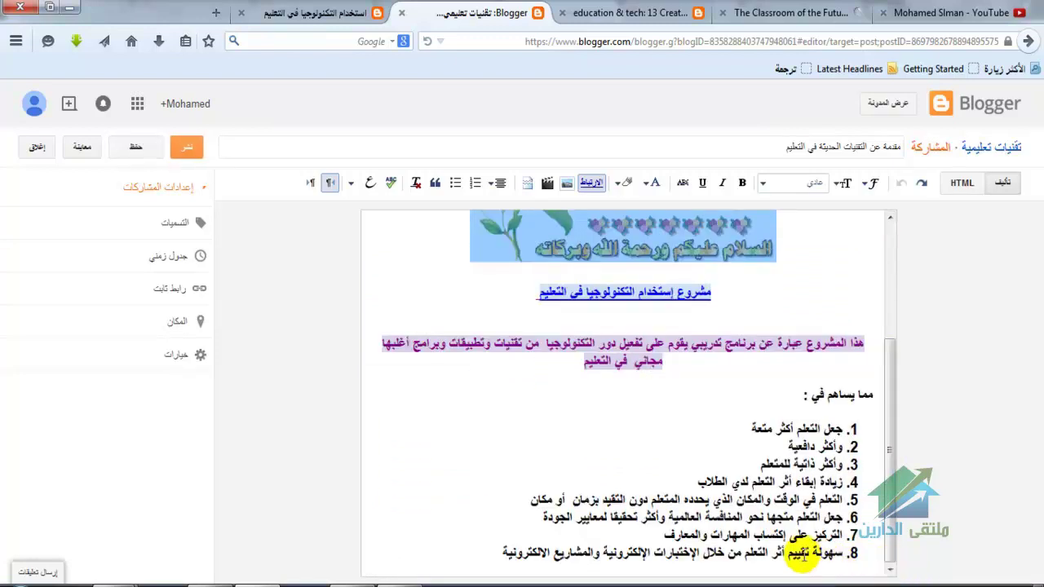
pyautogui.click(494, 551)
pyautogui.press('Return')
pyautogui.press('Return')
pyautogui.press('Return')
pyautogui.press('Return')
pyautogui.press('Return')
pyautogui.press('BackSpace')
pyautogui.press('BackSpace')
pyautogui.press('BackSpace')
pyautogui.press('BackSpace')
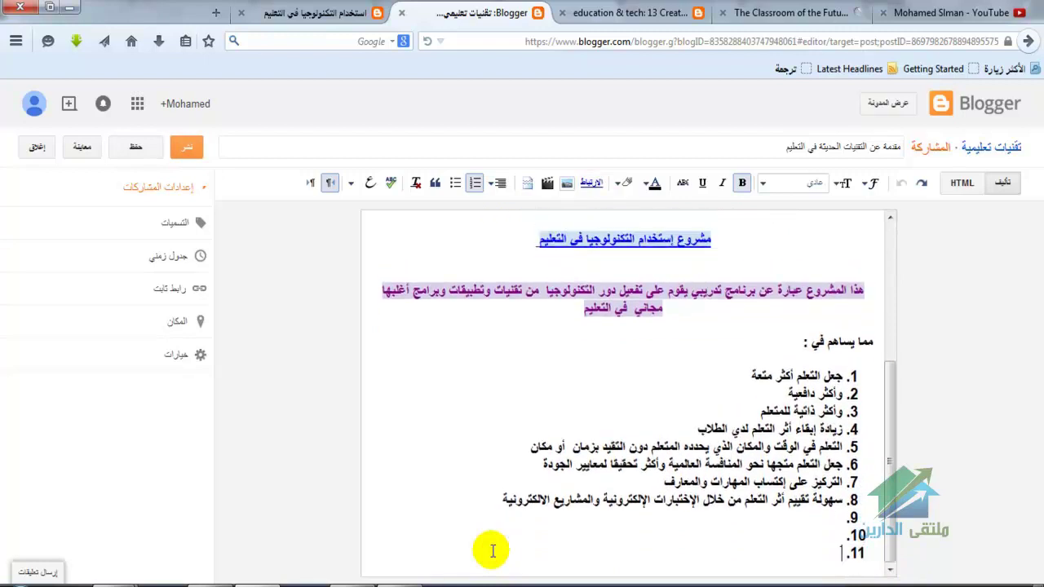
pyautogui.press('BackSpace')
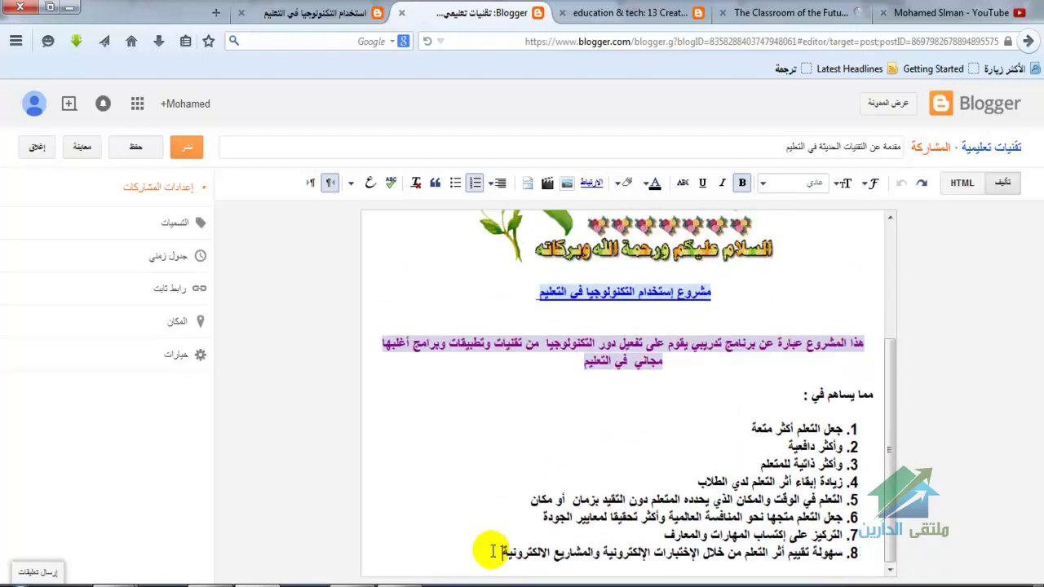
pyautogui.press('Return')
pyautogui.click(474, 183)
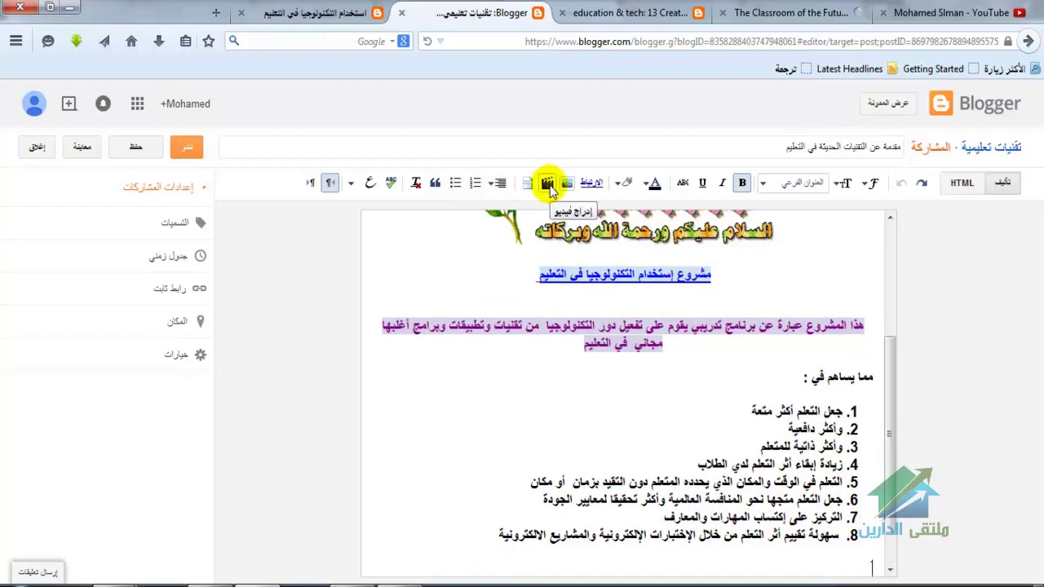
# - Insert the video "صوري" from the account's own YouTube videos below the numbered list
pyautogui.click(548, 184)
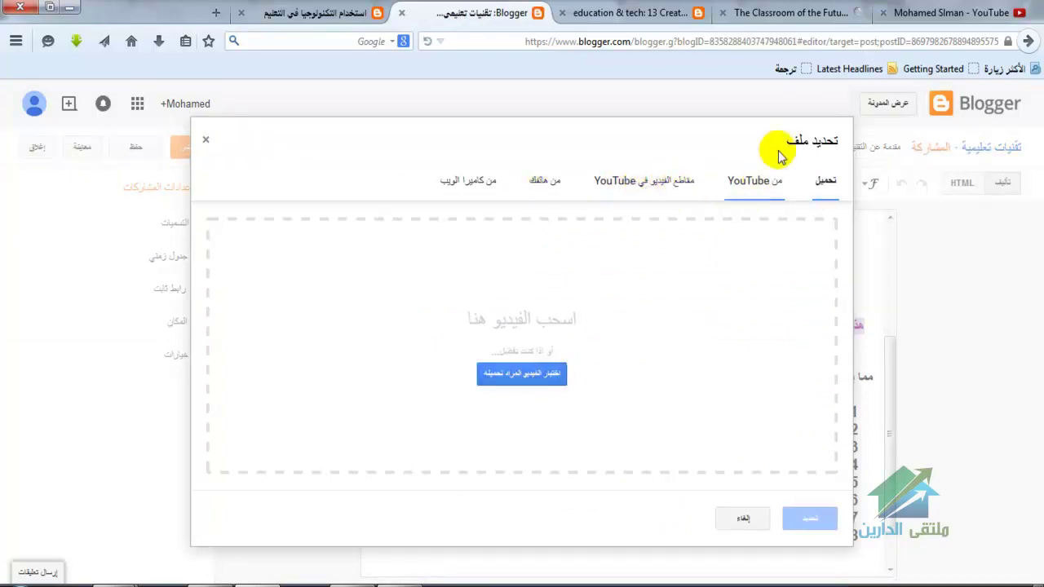
pyautogui.click(760, 180)
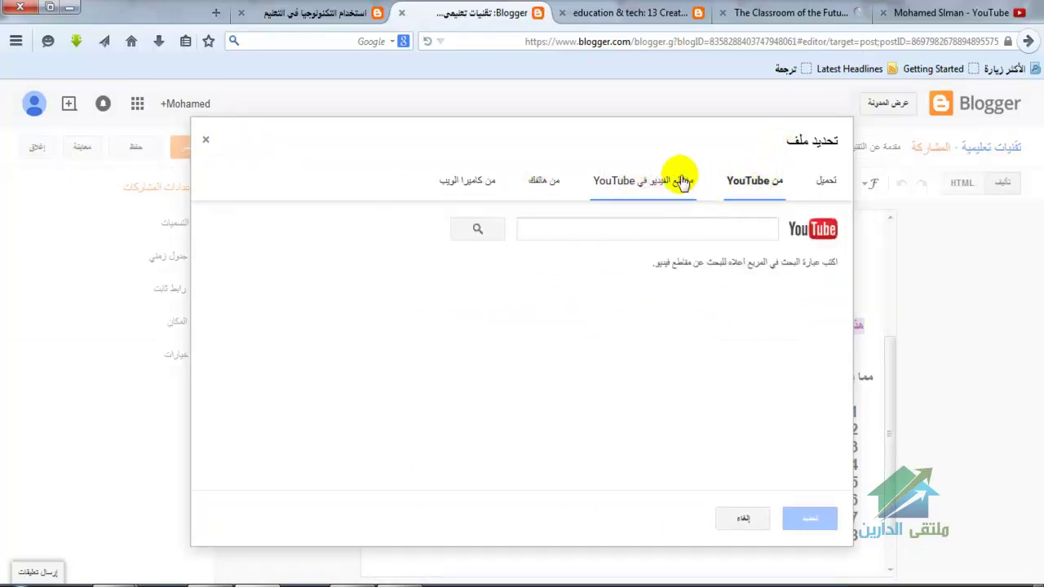
pyautogui.click(640, 188)
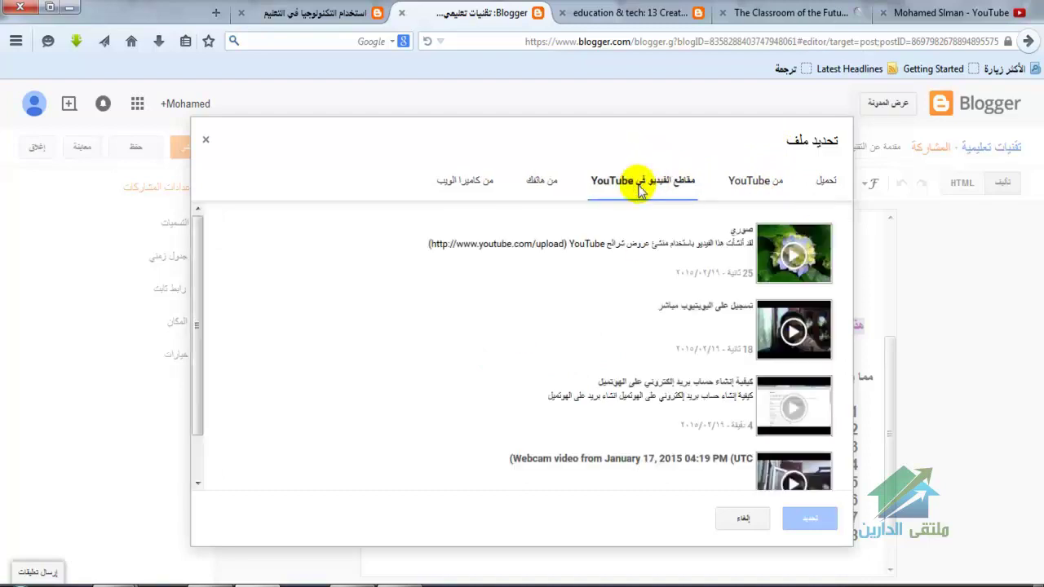
pyautogui.doubleClick(706, 257)
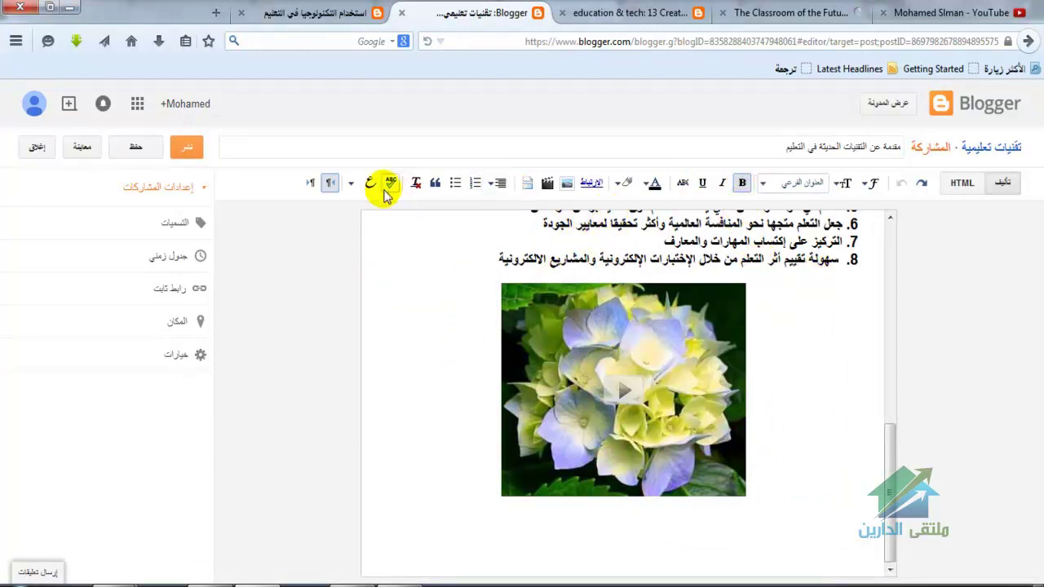
# - Publish the post and share it on Google+ with the audience set to public (عام)
pyautogui.click(329, 184)
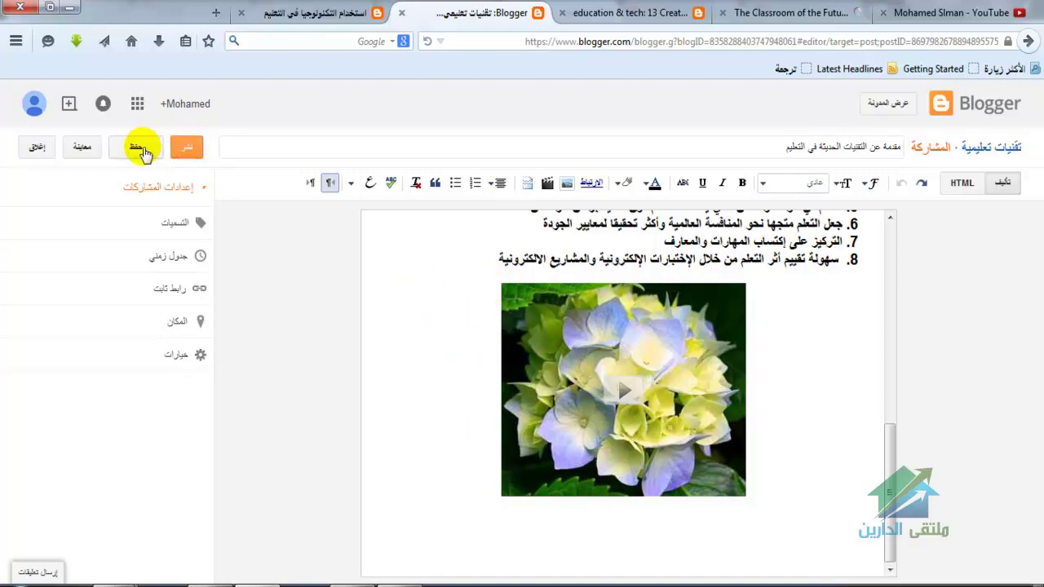
pyautogui.click(188, 150)
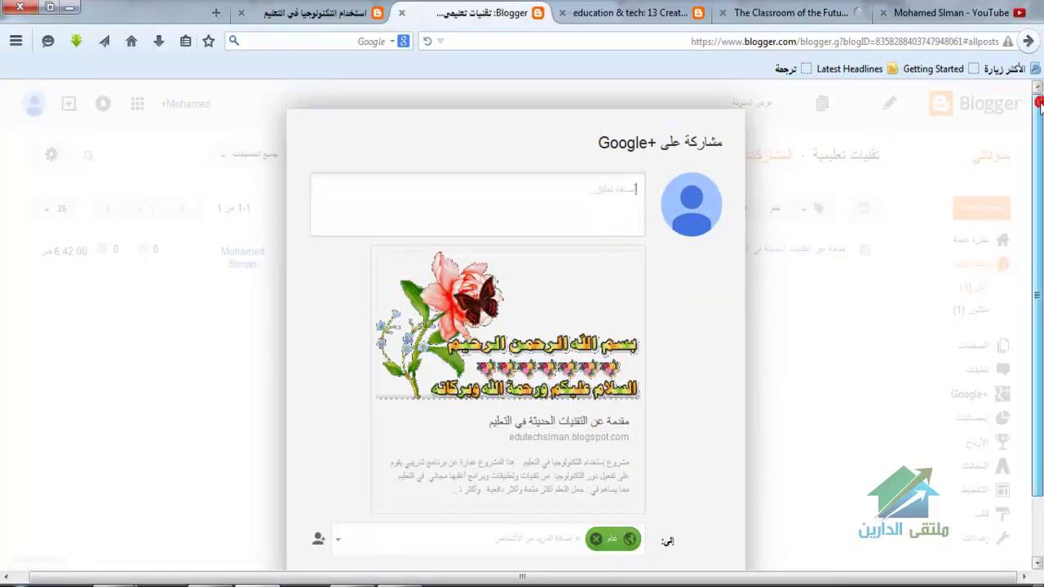
pyautogui.scroll(-2, 1027, 298)
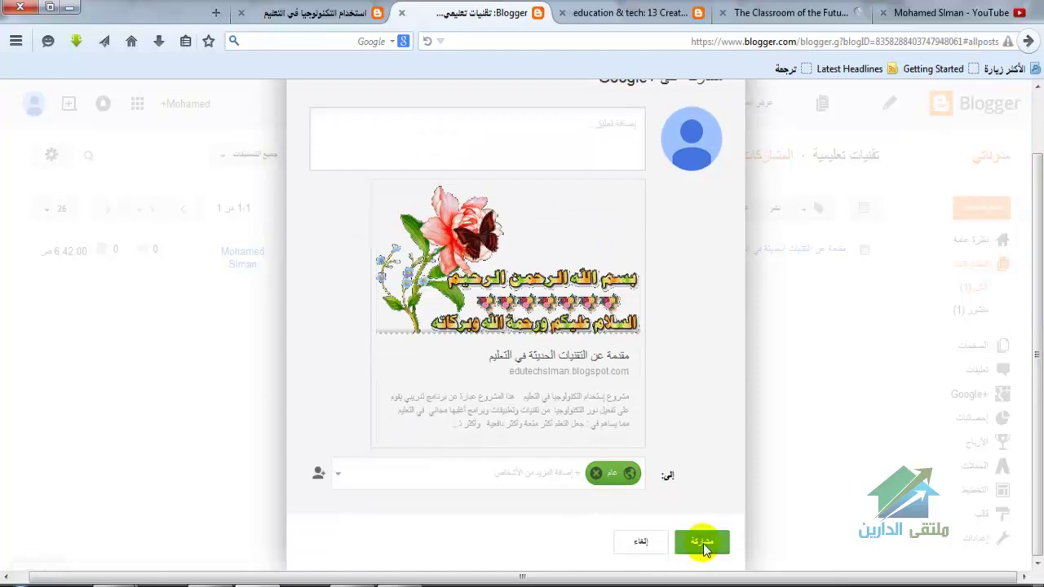
pyautogui.click(535, 474)
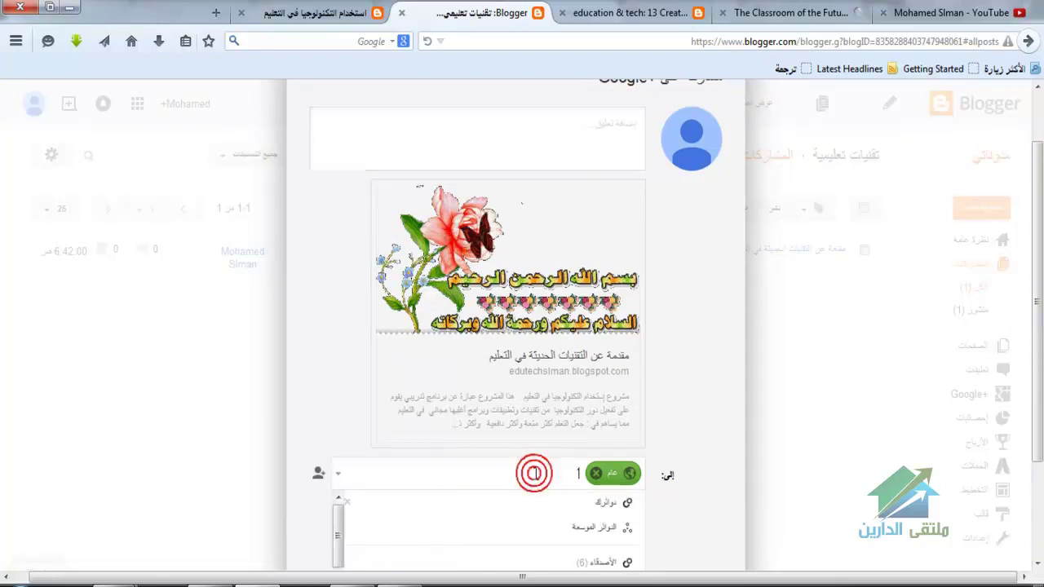
pyautogui.click(687, 475)
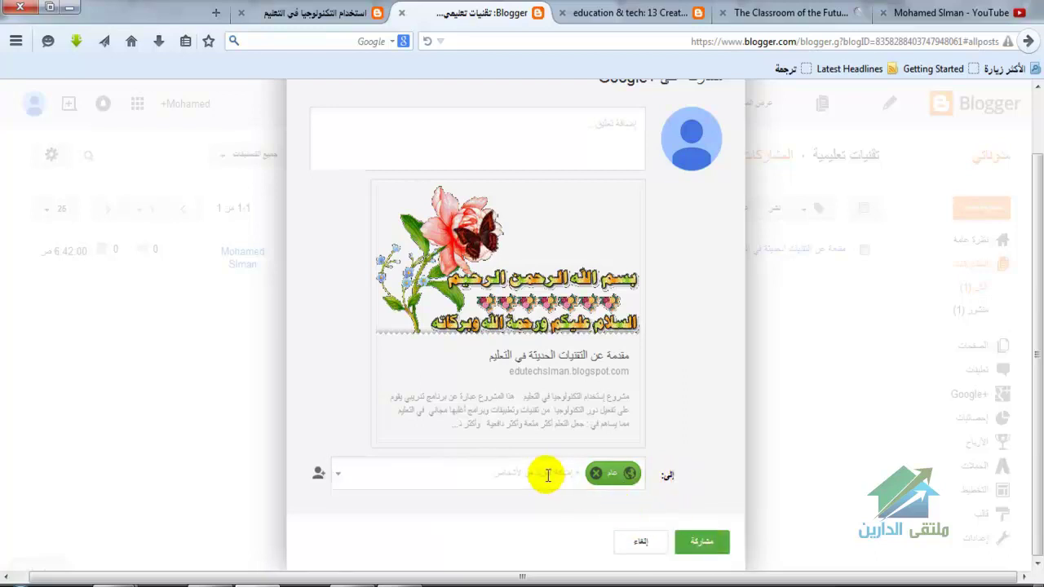
pyautogui.click(691, 543)
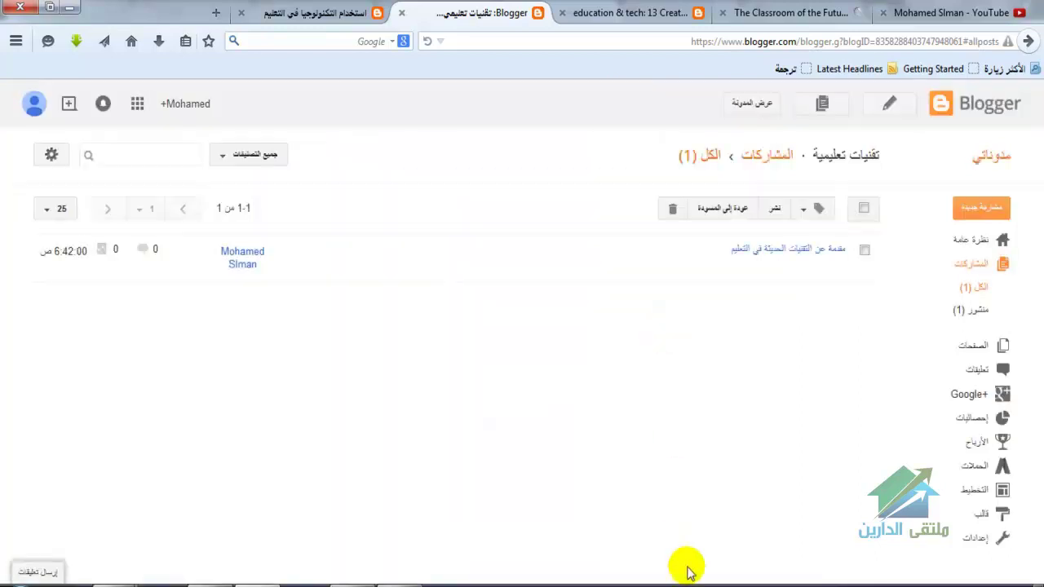
# - View the live blog, check the published post from start to end and play its embedded video
pyautogui.moveTo(823, 259)
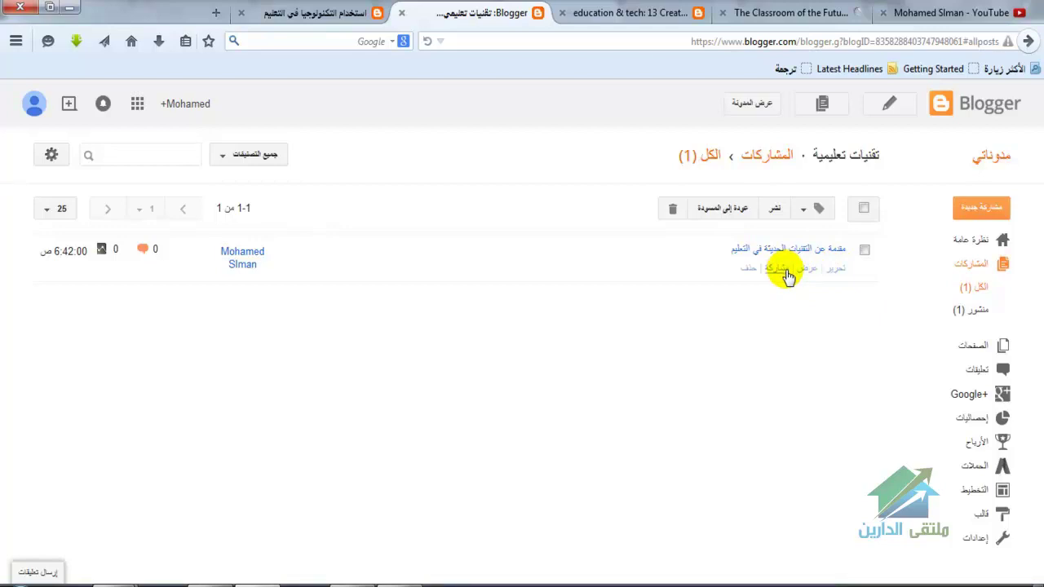
pyautogui.click(752, 103)
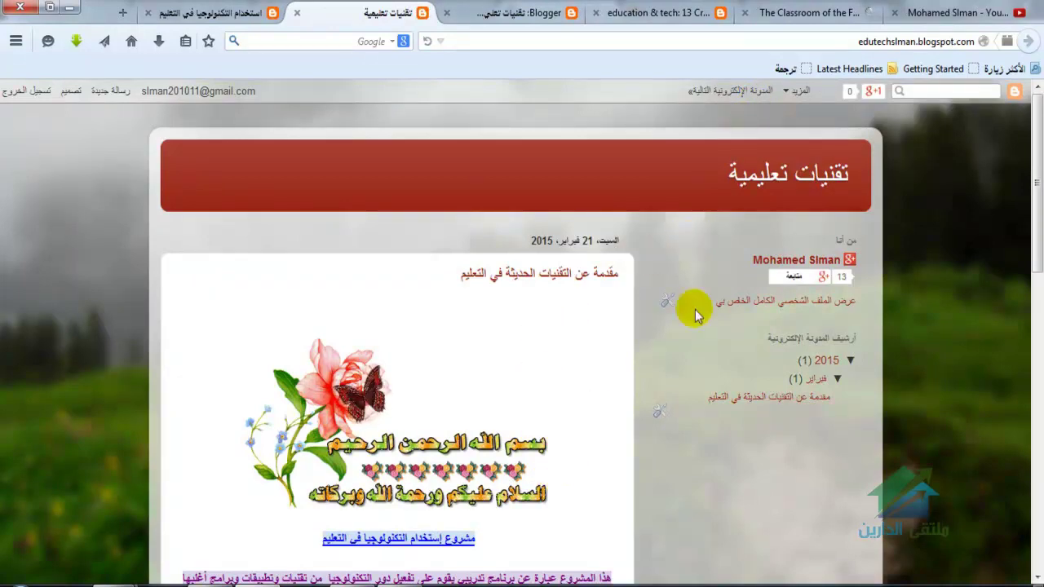
pyautogui.click(1037, 245)
pyautogui.moveTo(1038, 244); pyautogui.dragTo(1039, 499)
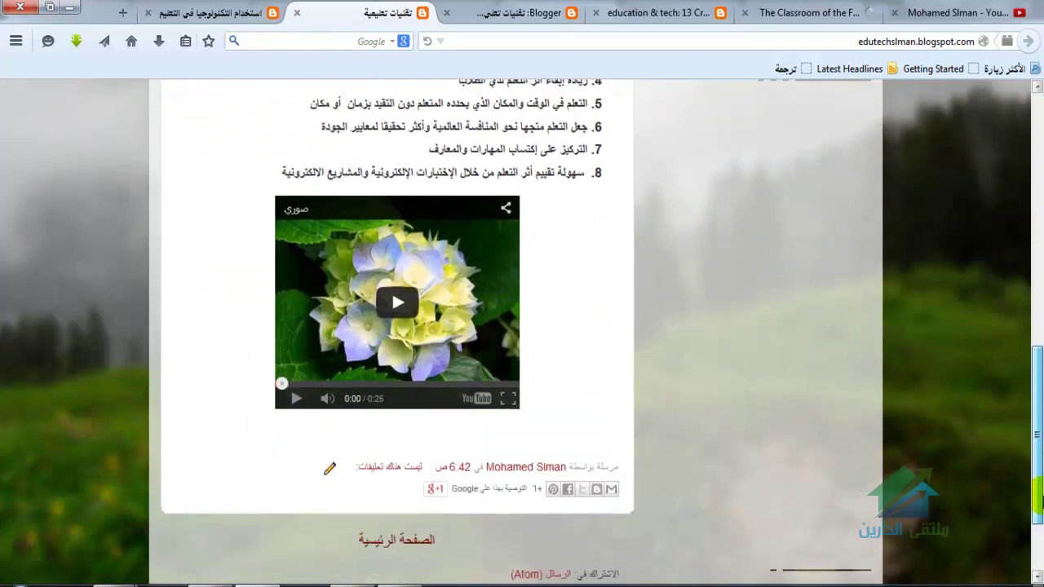
pyautogui.click(396, 314)
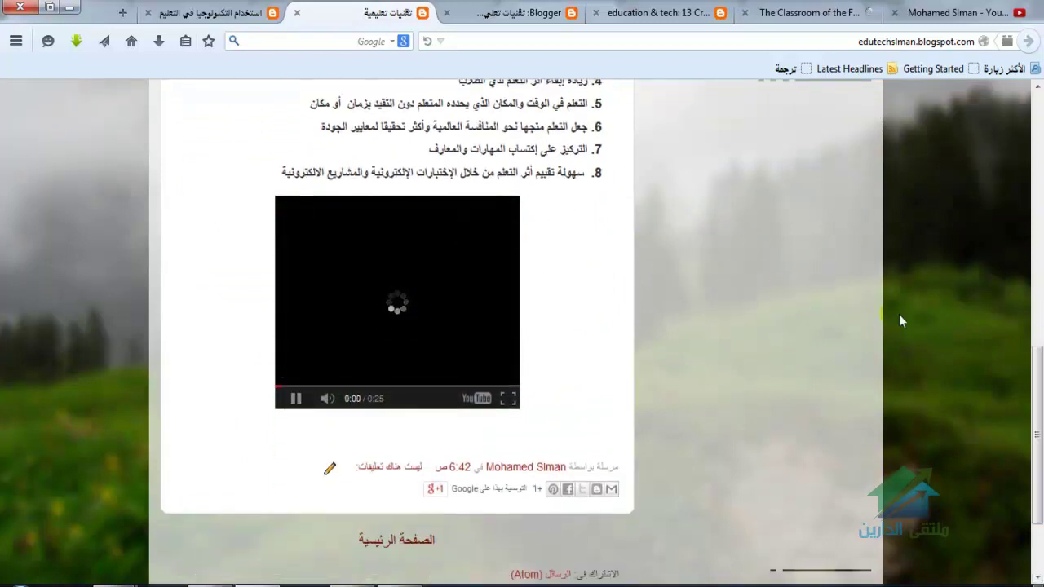
pyautogui.click(1040, 173)
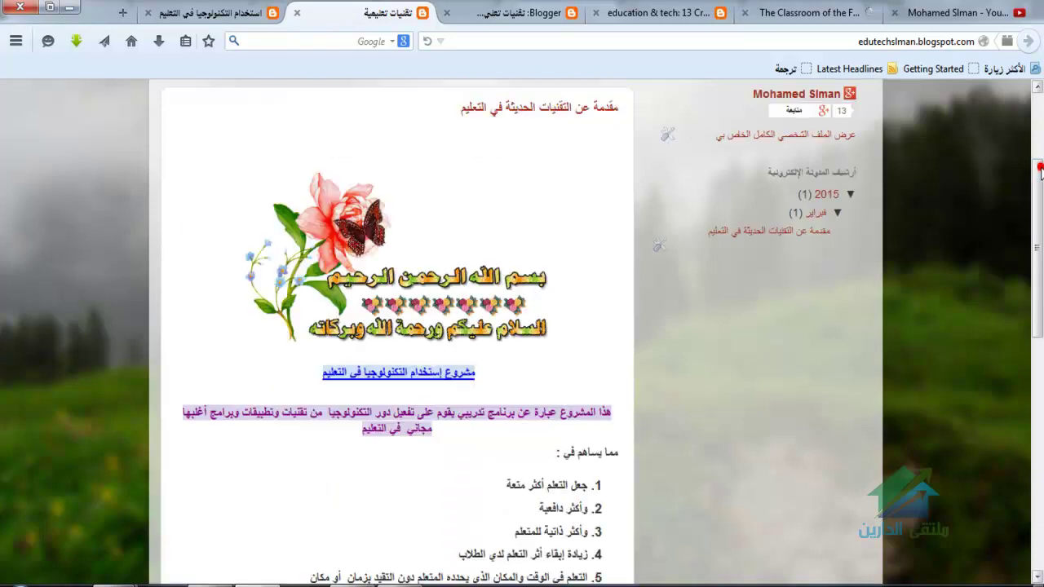
pyautogui.moveTo(1040, 169); pyautogui.dragTo(1011, 82)
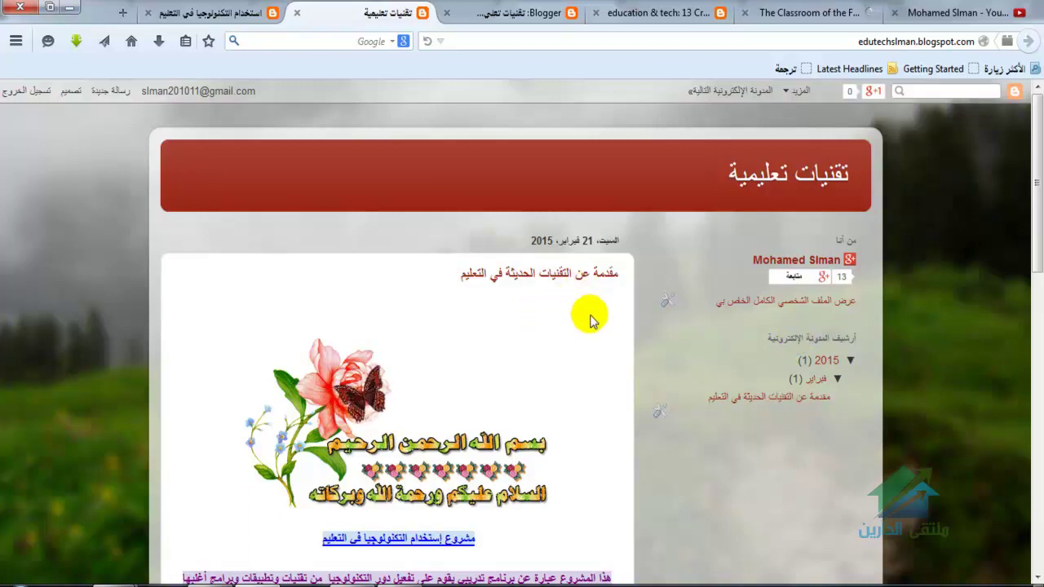
pyautogui.click(296, 13)
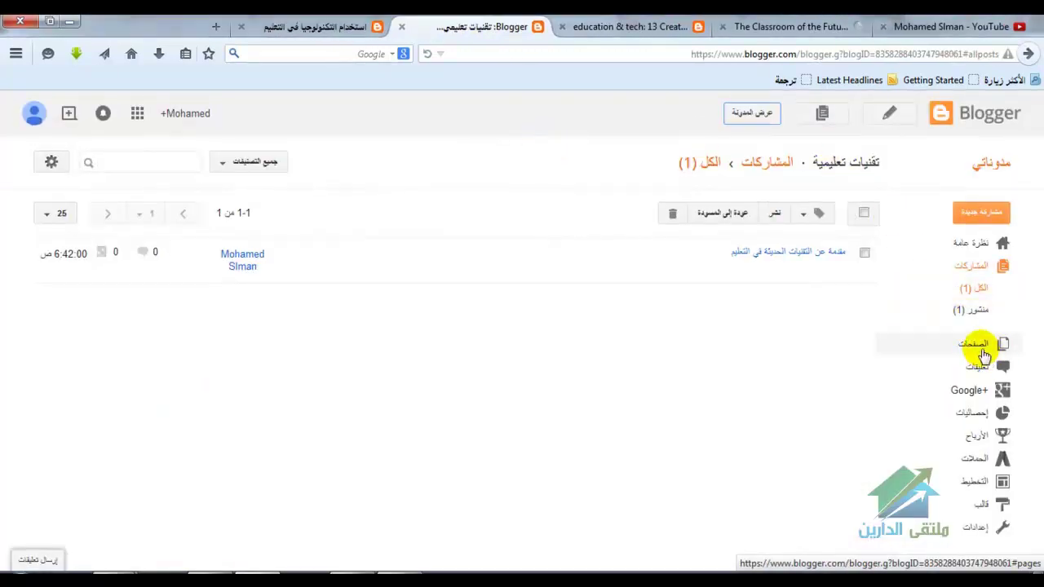
# - Create a new blog page titled "المحاضرة الاولى"
pyautogui.click(983, 354)
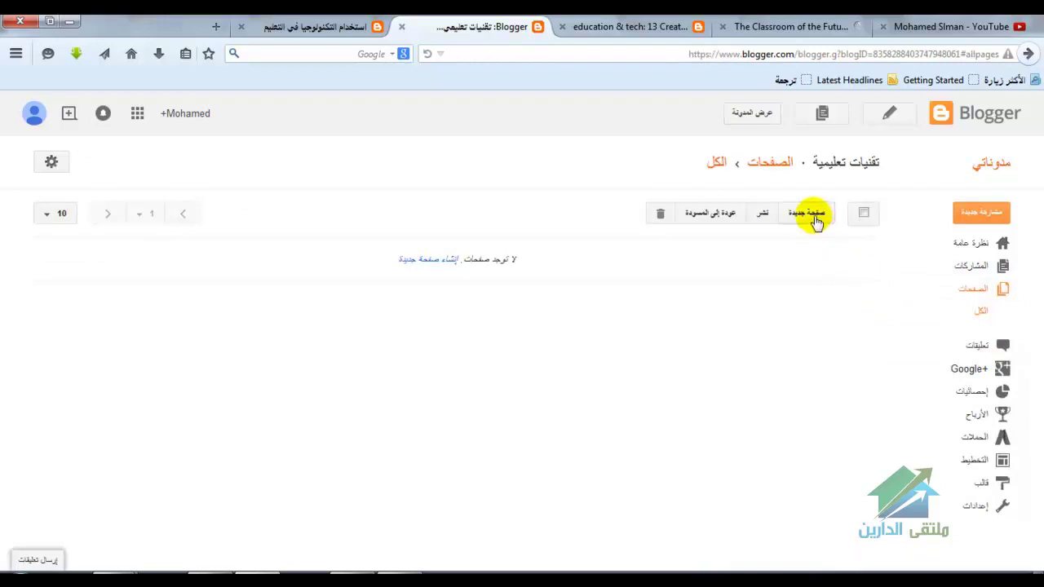
pyautogui.click(815, 216)
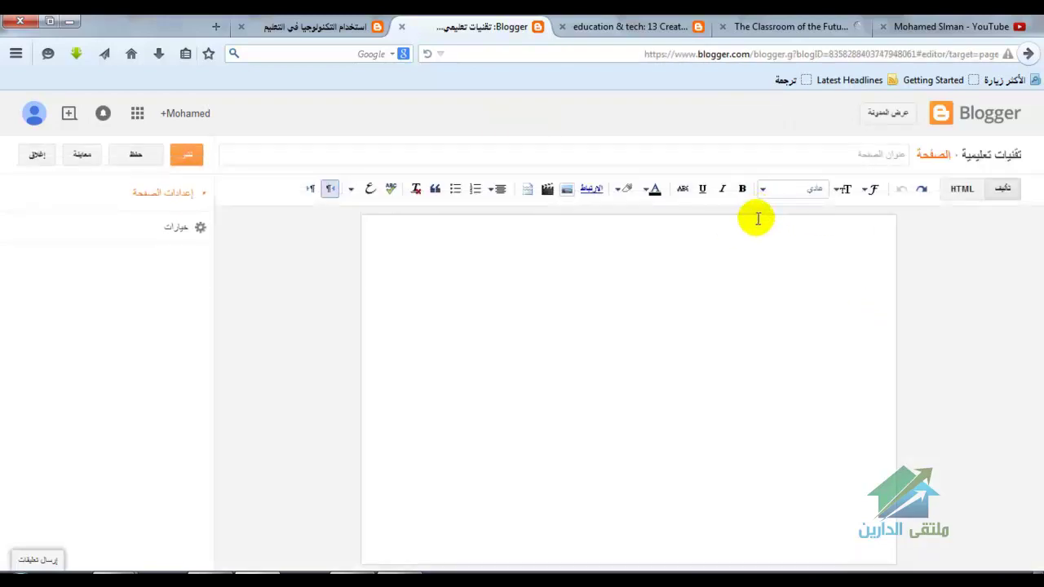
pyautogui.click(844, 156)
pyautogui.write('المحاضرة الاولى')
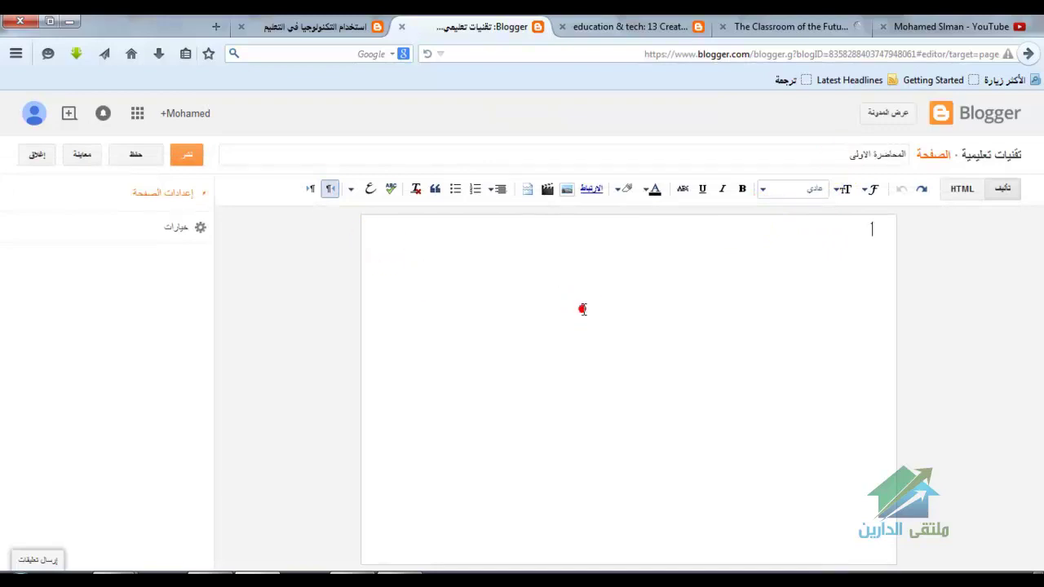
# - Copy the first lecture's introductory text from the "استخدام التكنولوجيا في التعليم" blog into the new page's body and publish the page
pyautogui.click(292, 33)
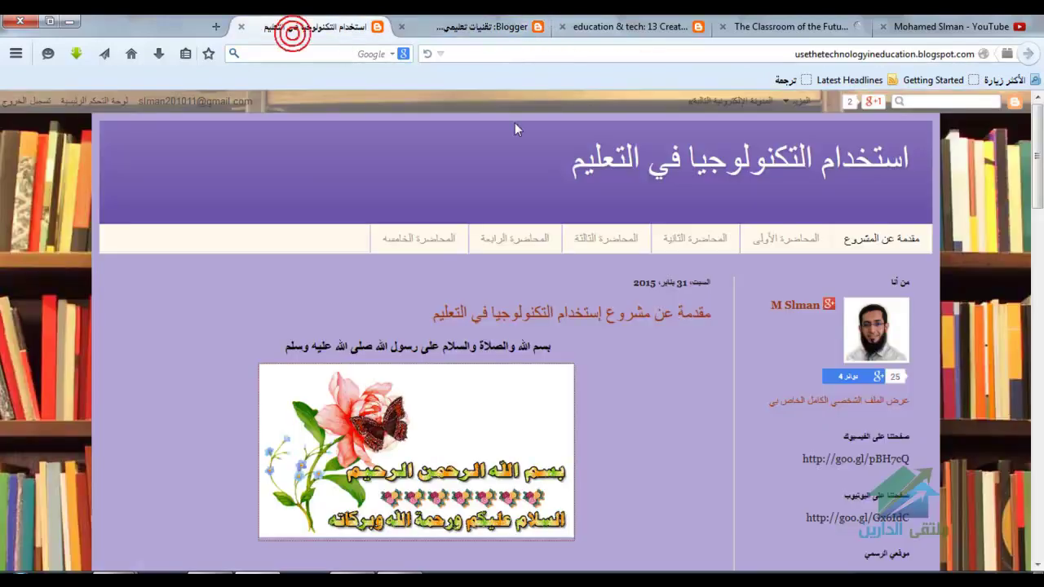
pyautogui.click(777, 238)
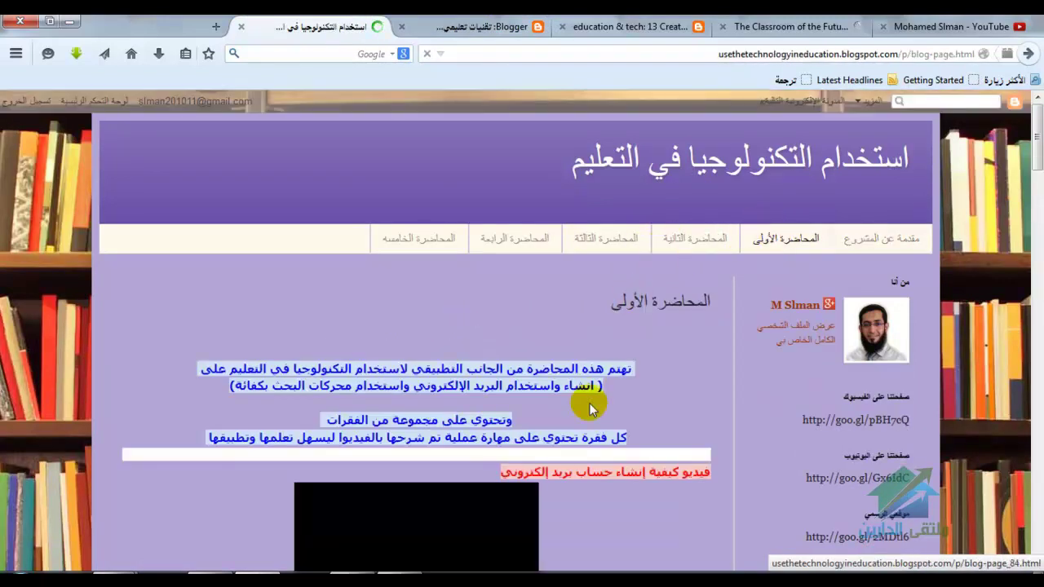
pyautogui.moveTo(503, 398); pyautogui.dragTo(518, 489)
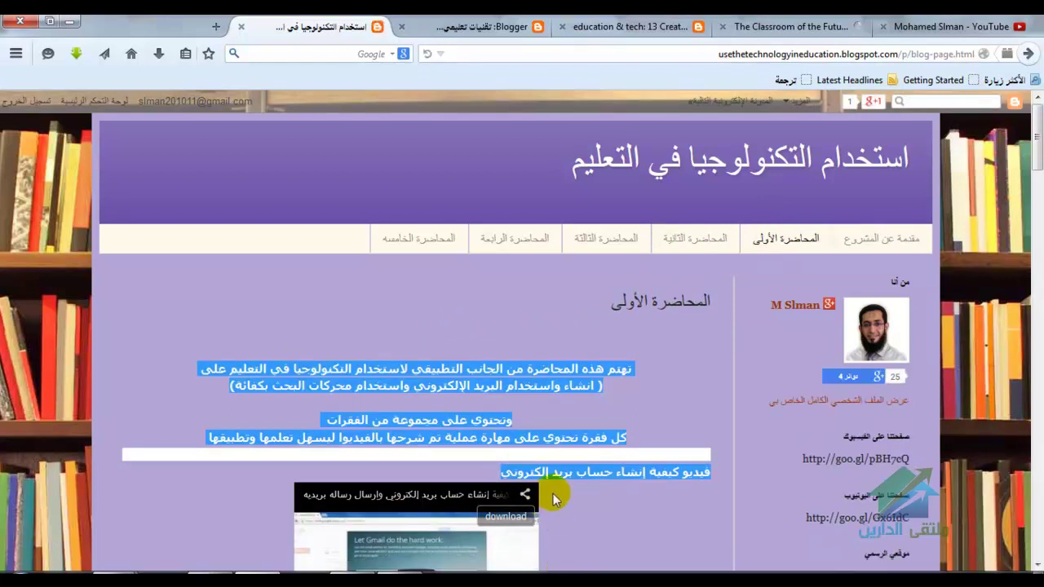
pyautogui.rightClick(517, 437)
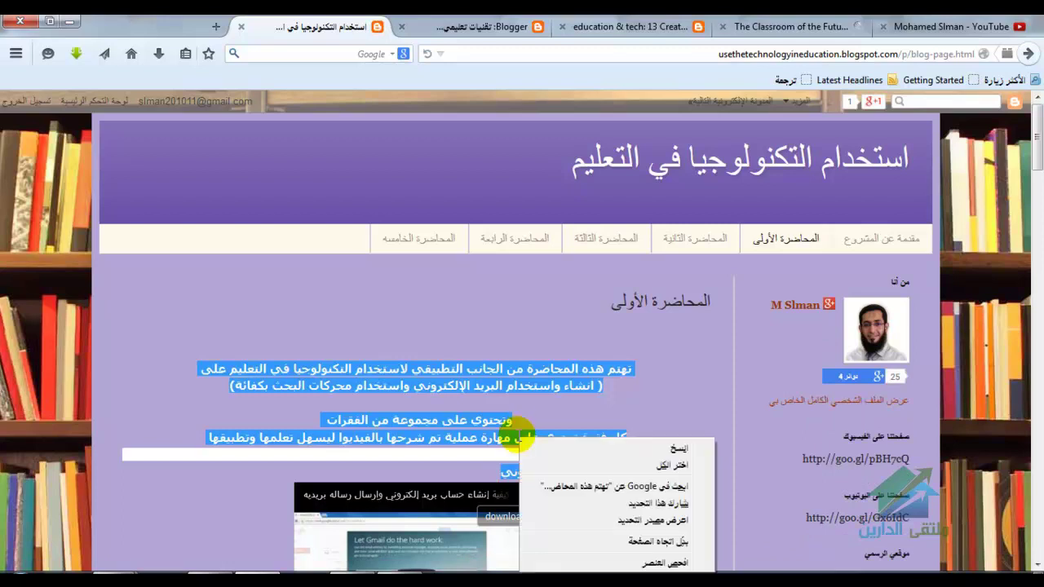
pyautogui.click(555, 449)
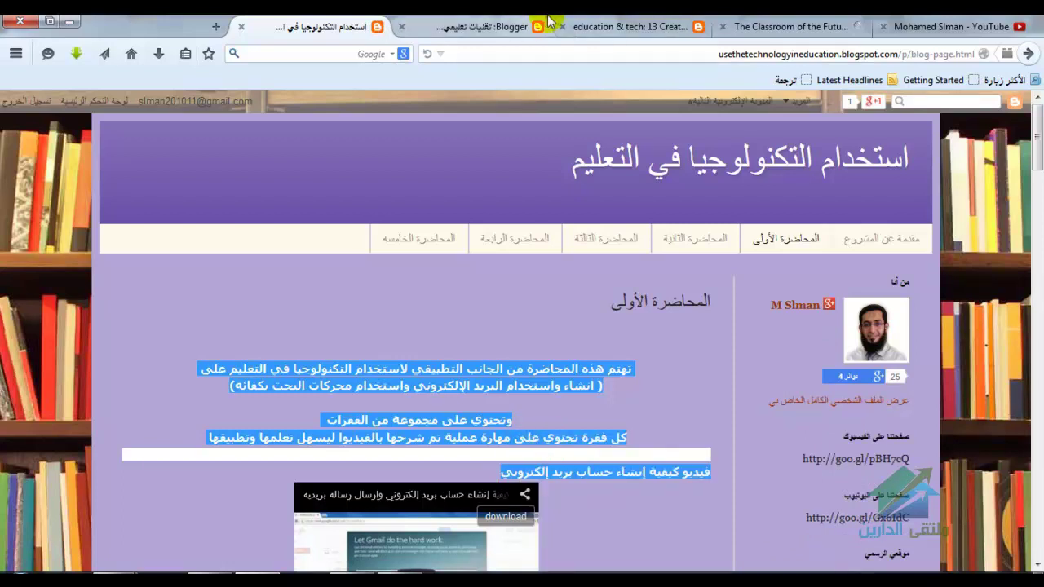
pyautogui.click(466, 25)
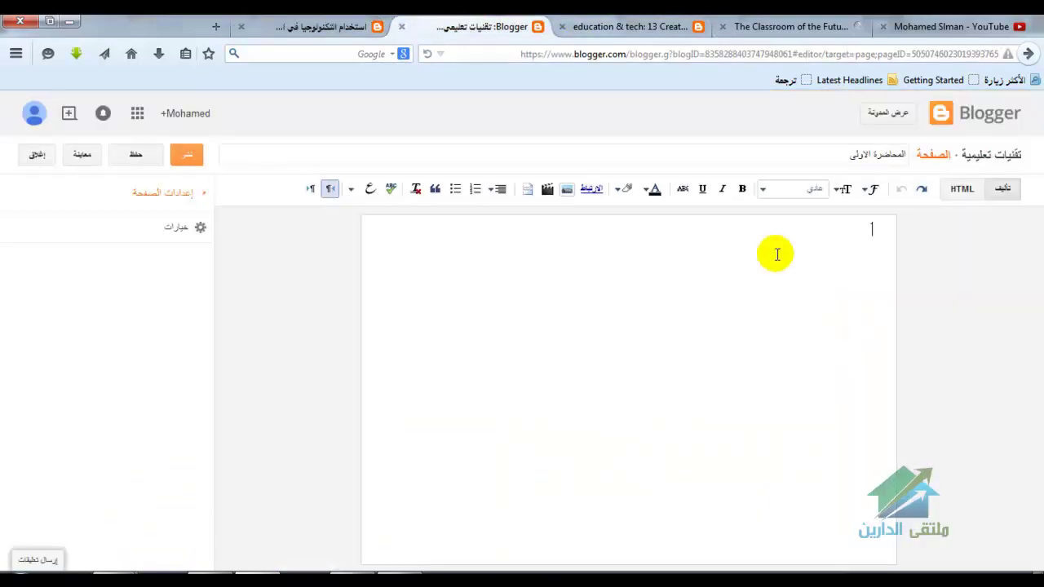
pyautogui.hotkey('ctrl', 'v')
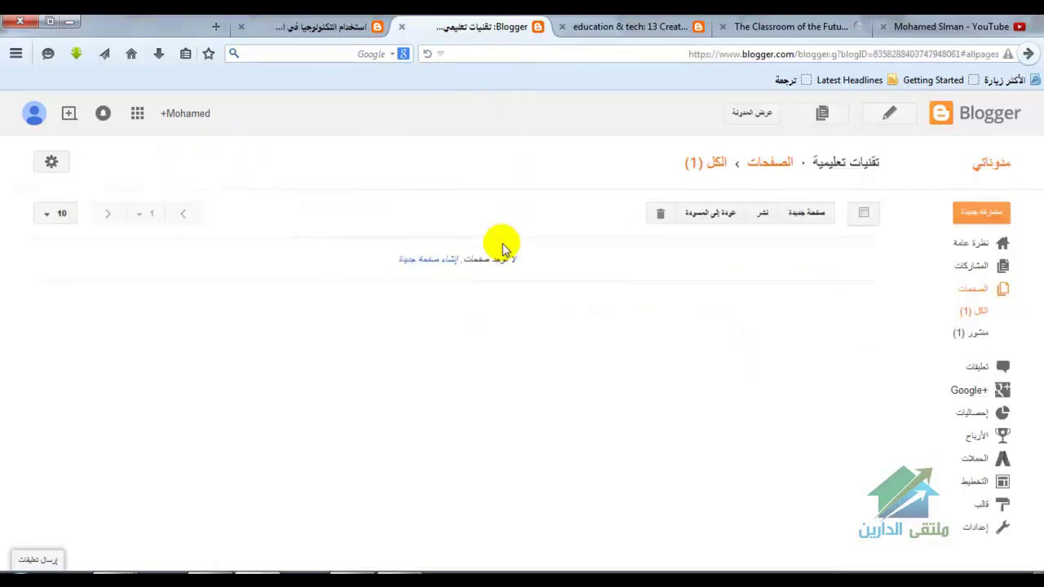
# - Create a second blog page titled "المحاضرة الثانية"
pyautogui.click(819, 213)
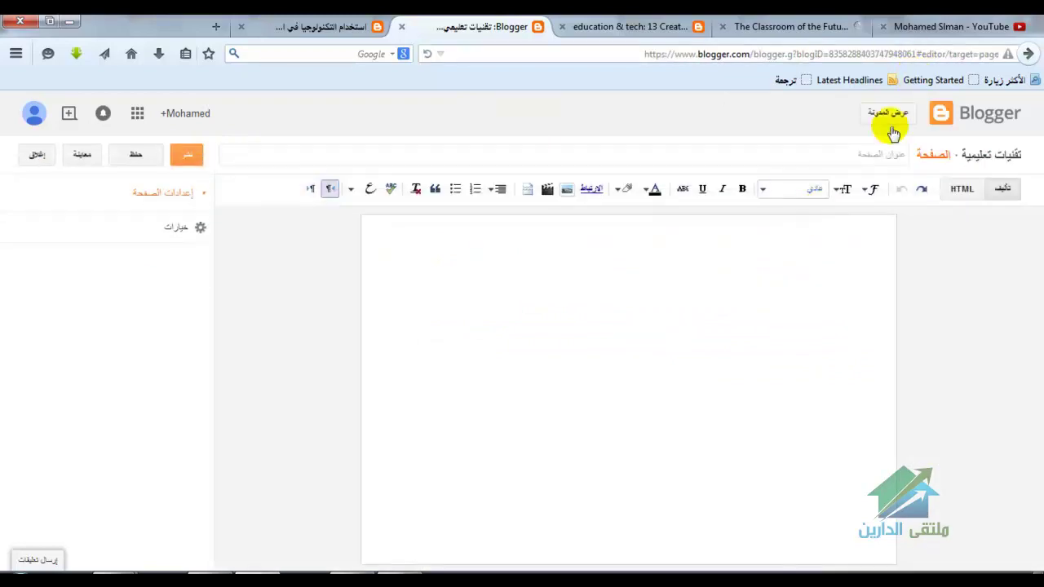
pyautogui.write('المحاضرة الثانية')
pyautogui.click(832, 233)
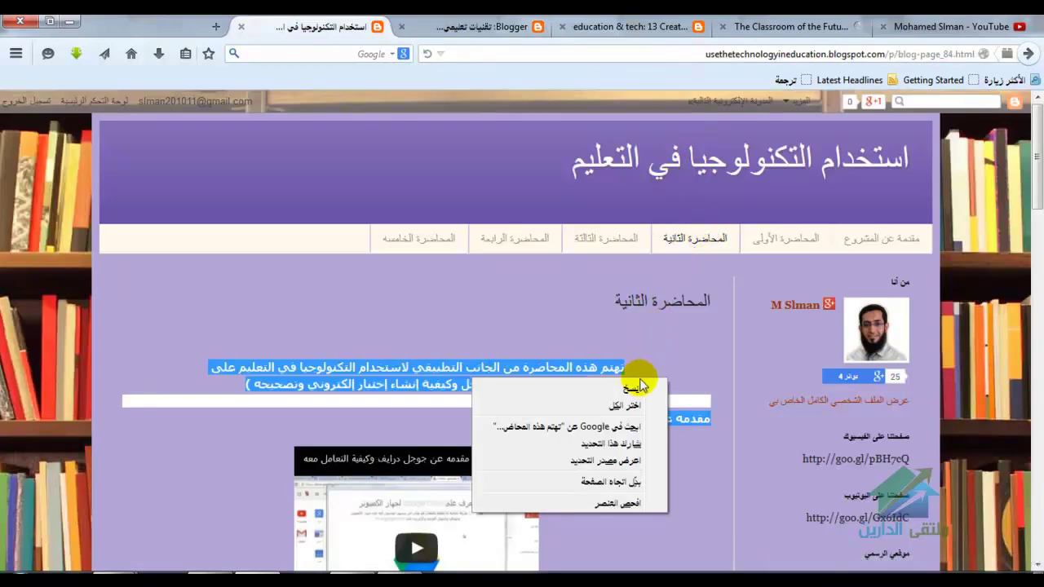
# - Copy the second lecture's introductory text from the "استخدام التكنولوجيا في التعليم" blog into the page's body and publish the page
pyautogui.click(628, 332)
pyautogui.moveTo(627, 331); pyautogui.dragTo(510, 399)
pyautogui.rightClick(510, 383)
pyautogui.click(530, 398)
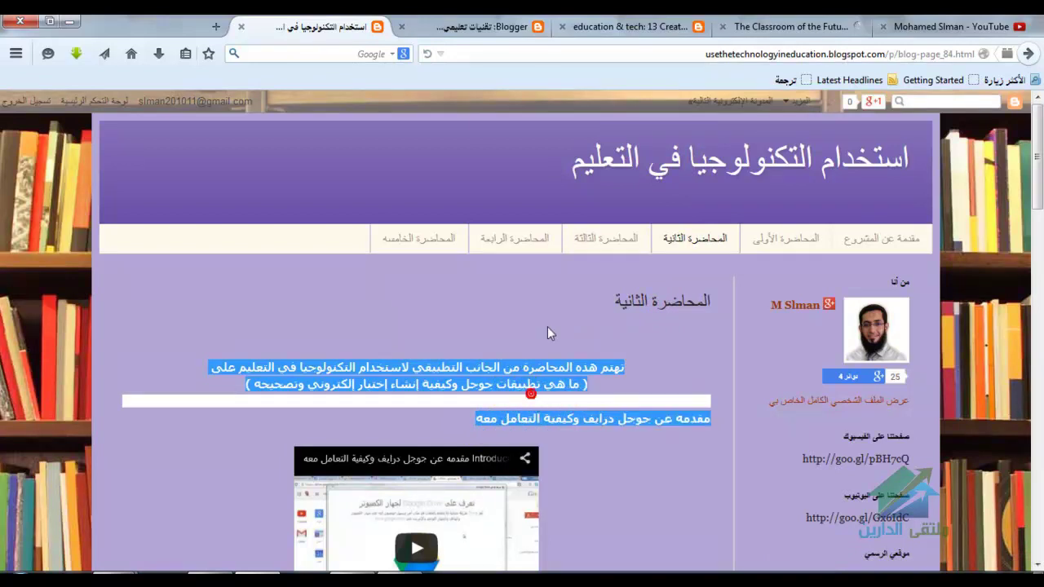
pyautogui.click(455, 23)
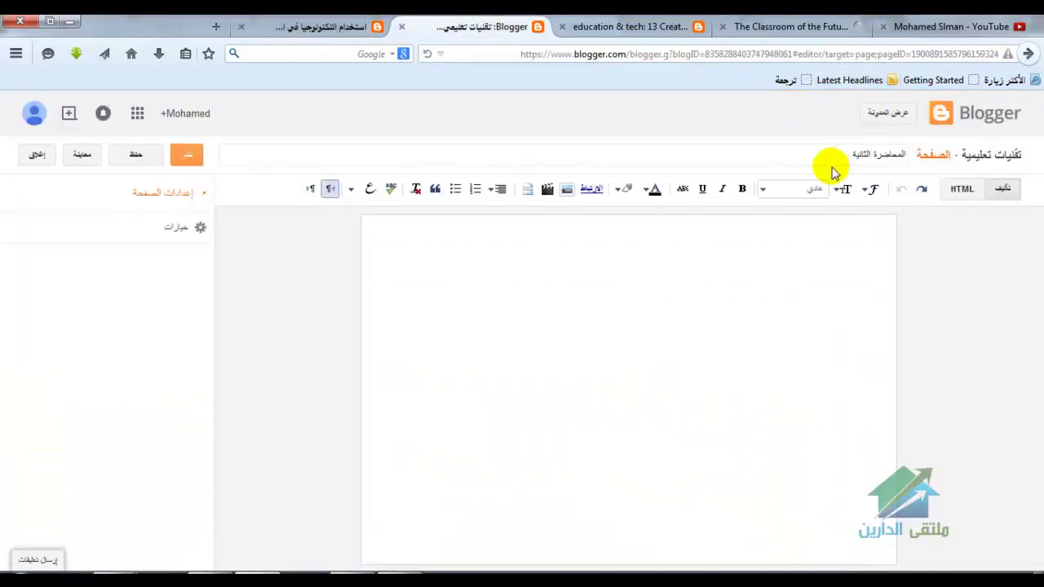
pyautogui.hotkey('ctrl', 'v')
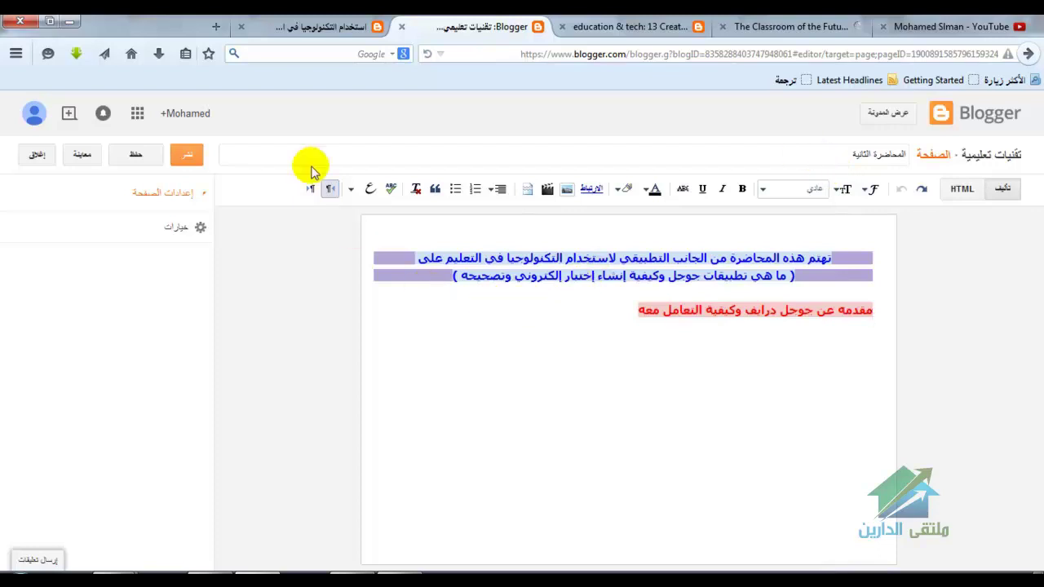
pyautogui.click(191, 156)
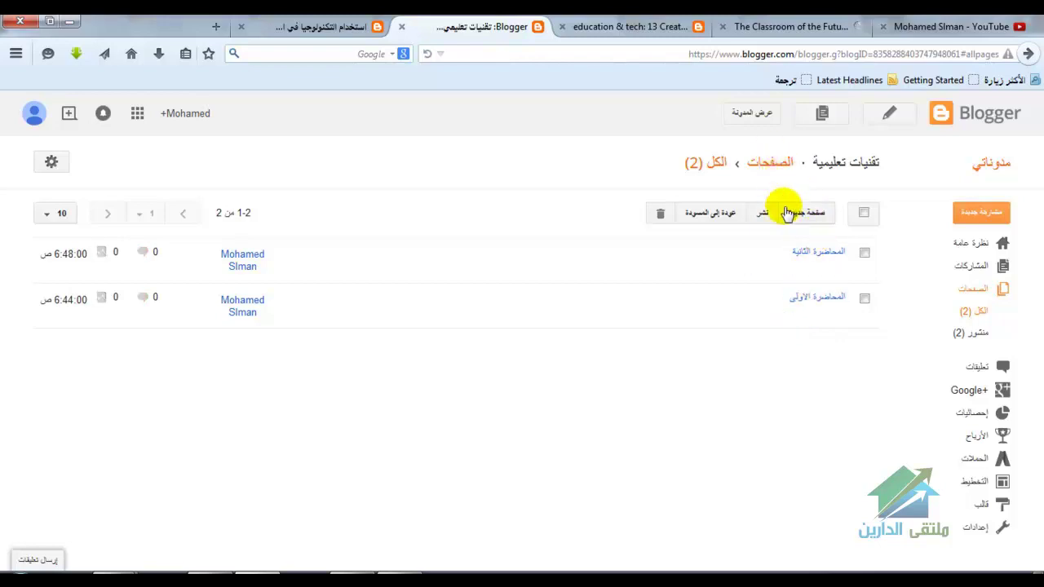
# - View the live blog from start to end to check for the two lecture pages
pyautogui.click(765, 112)
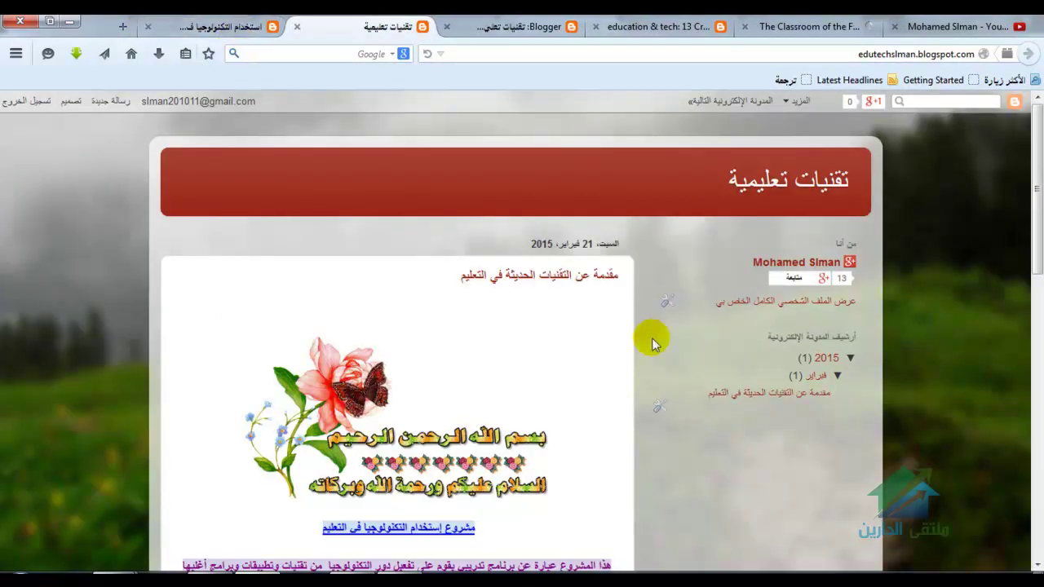
pyautogui.scroll(-8, 581, 410)
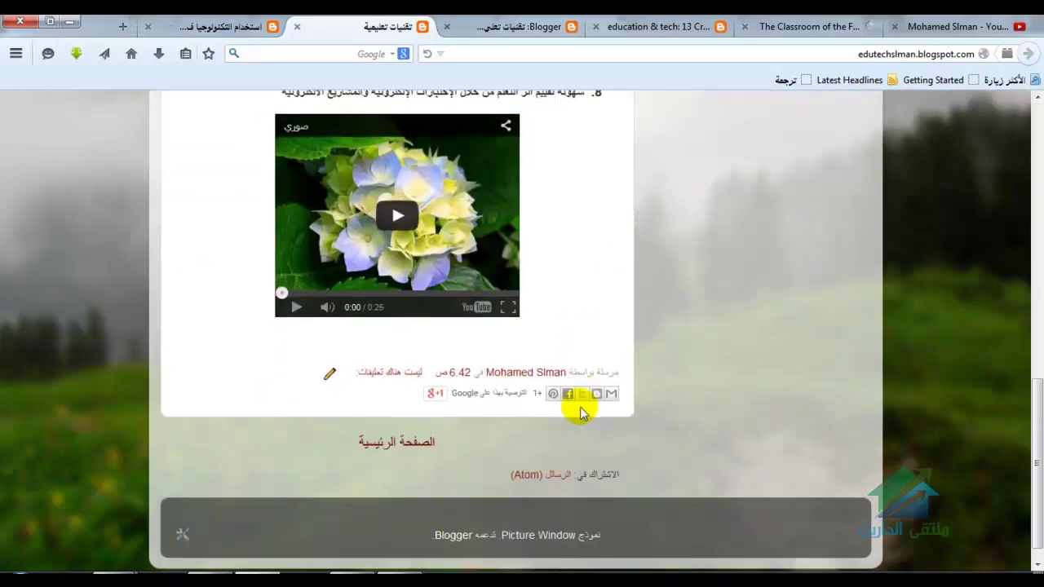
pyautogui.scroll(5, 579, 412)
pyautogui.scroll(5, 581, 409)
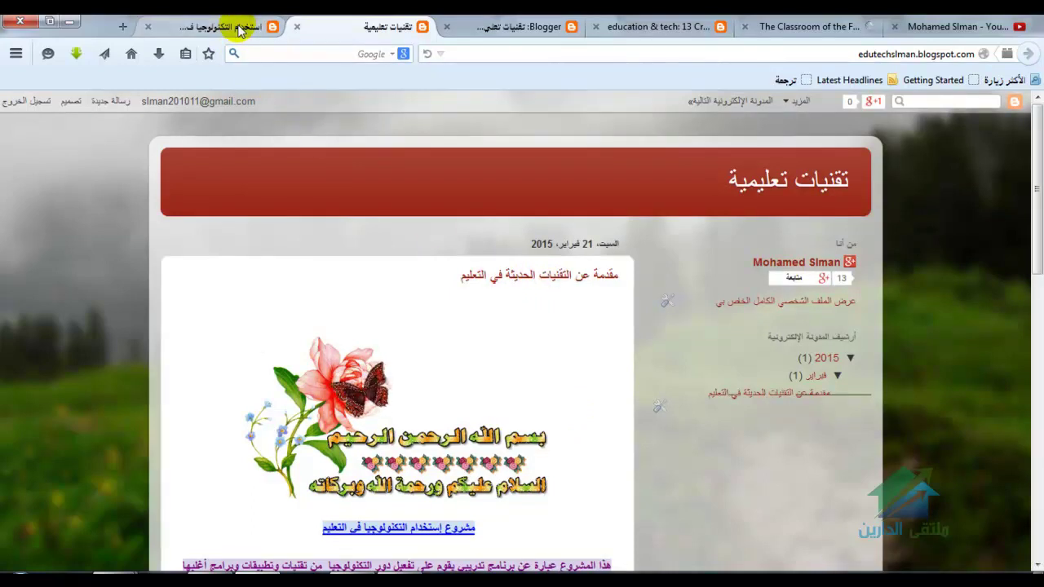
# - Add a الصفحات (Pages) gadget to the layout area directly below the header of the تقنيات تعليمية blog
pyautogui.hotkey('ctrl', 'Tab')
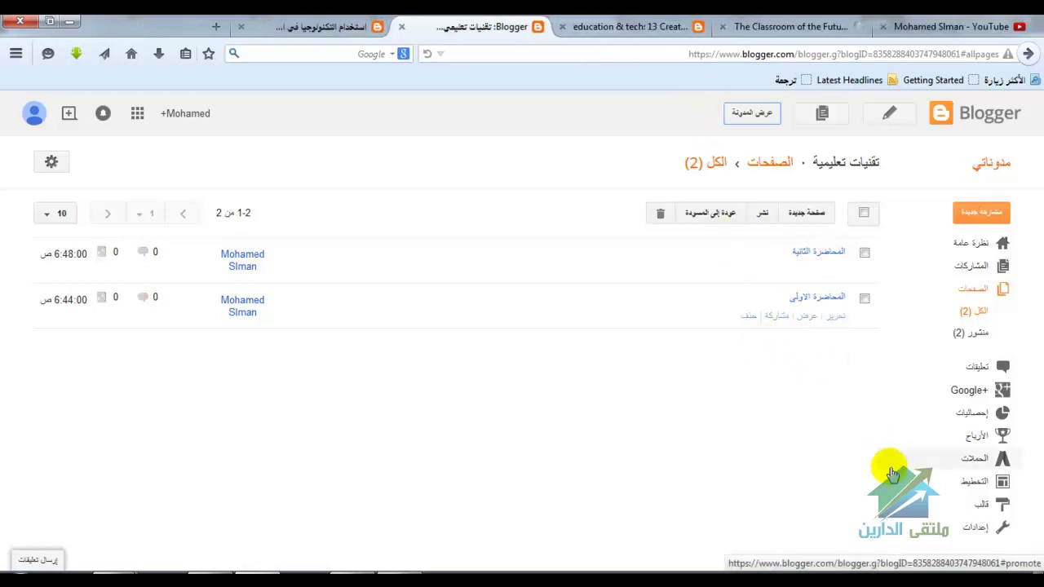
pyautogui.click(972, 486)
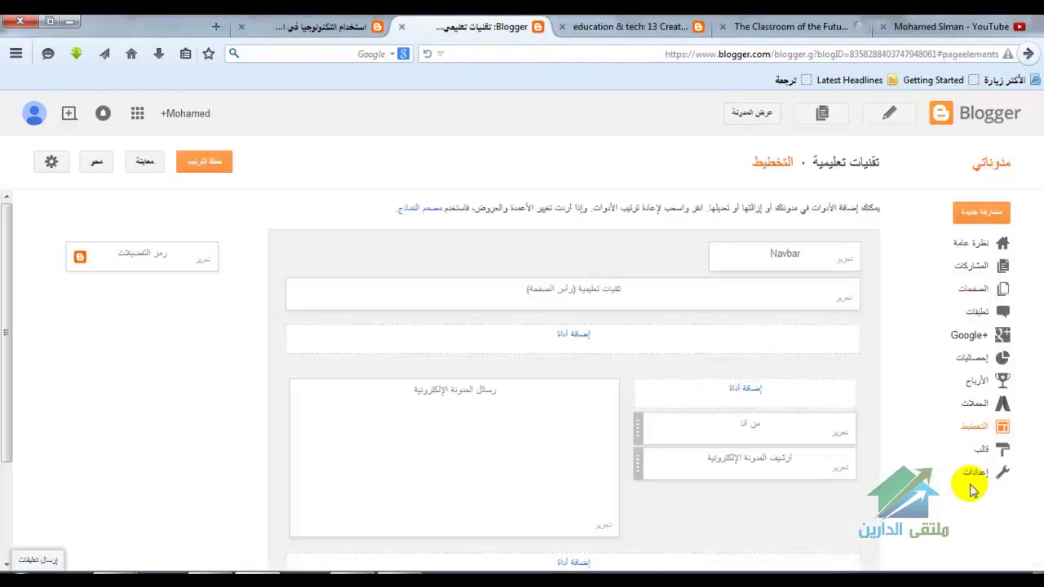
pyautogui.click(573, 335)
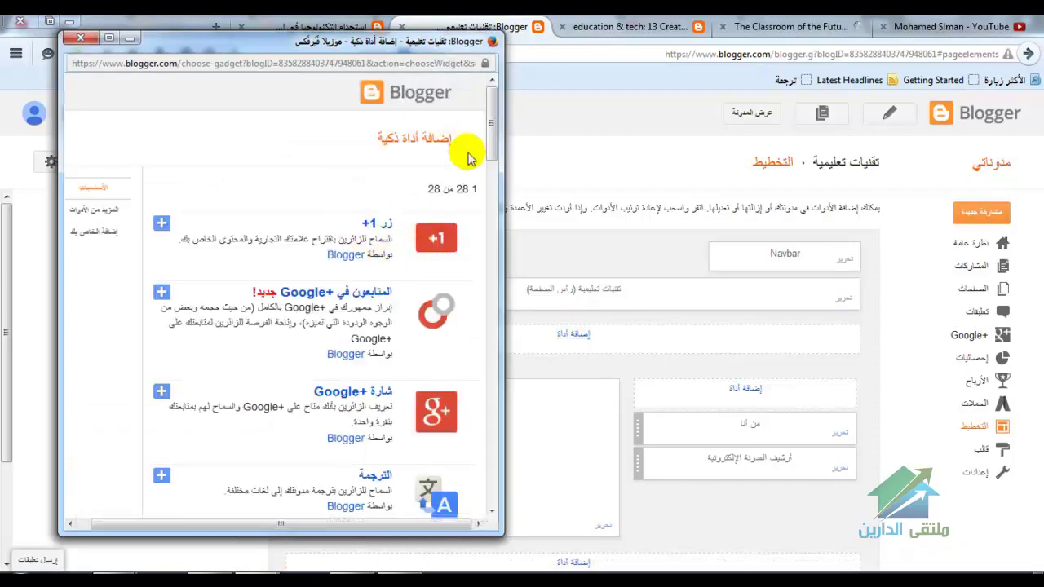
pyautogui.moveTo(495, 145); pyautogui.dragTo(463, 219)
pyautogui.scroll(-1, 462, 219)
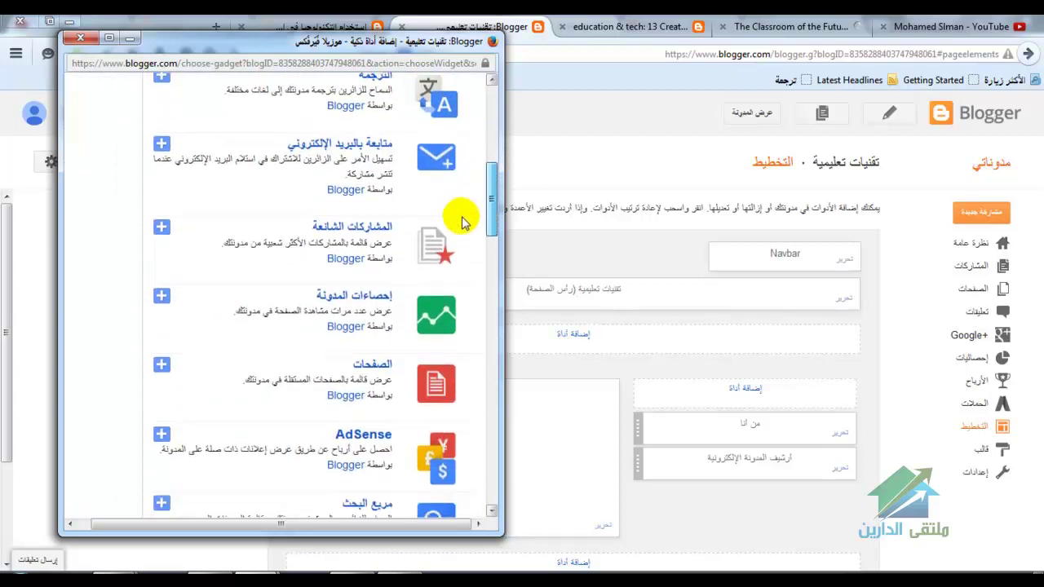
pyautogui.click(160, 355)
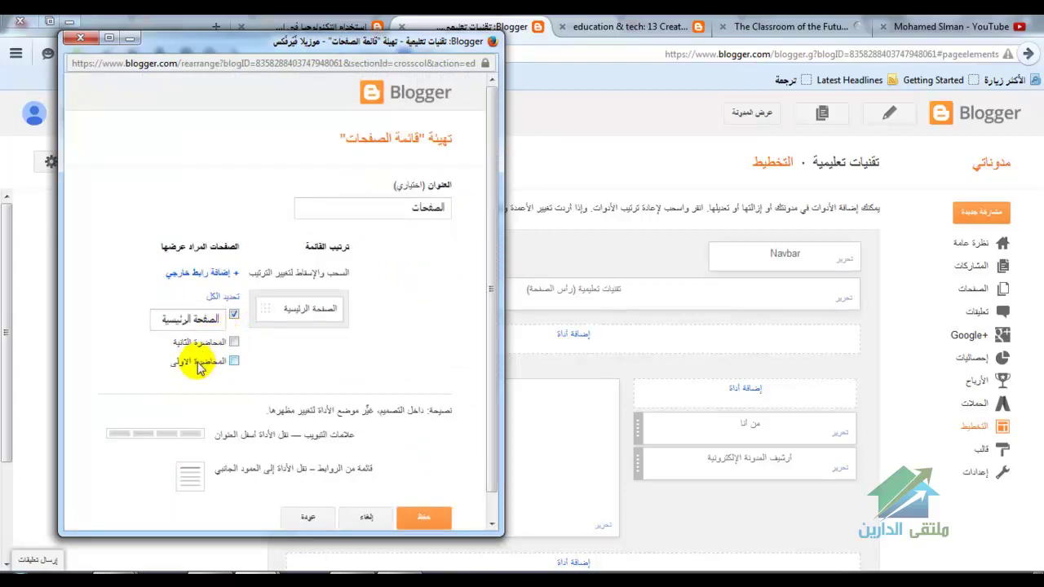
# - Include المحاضرة الثانية and المحاضرة الاولى in the pages list, save the gadget and the layout arrangement, and view the blog
pyautogui.click(234, 343)
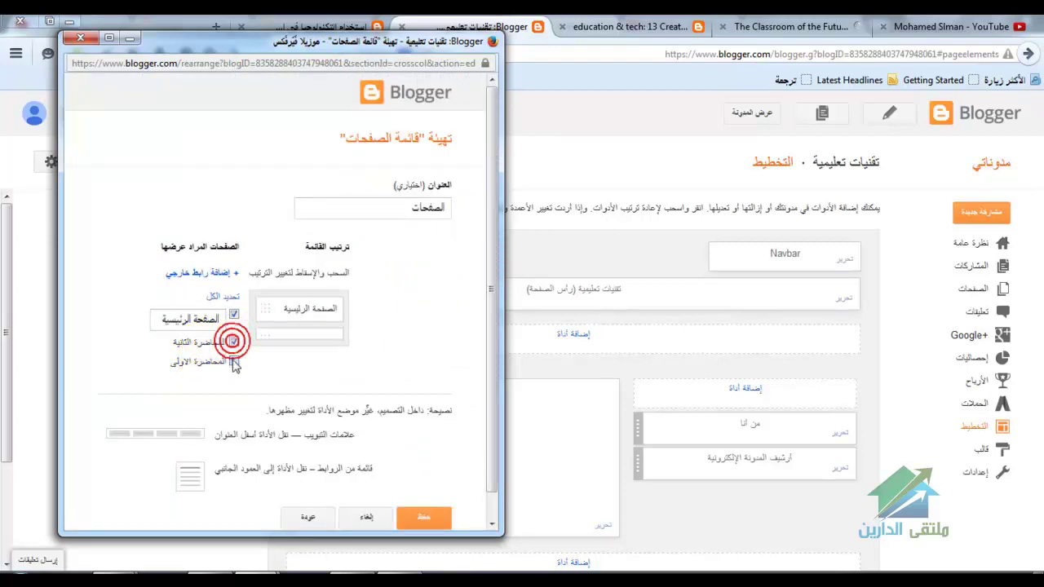
pyautogui.click(234, 362)
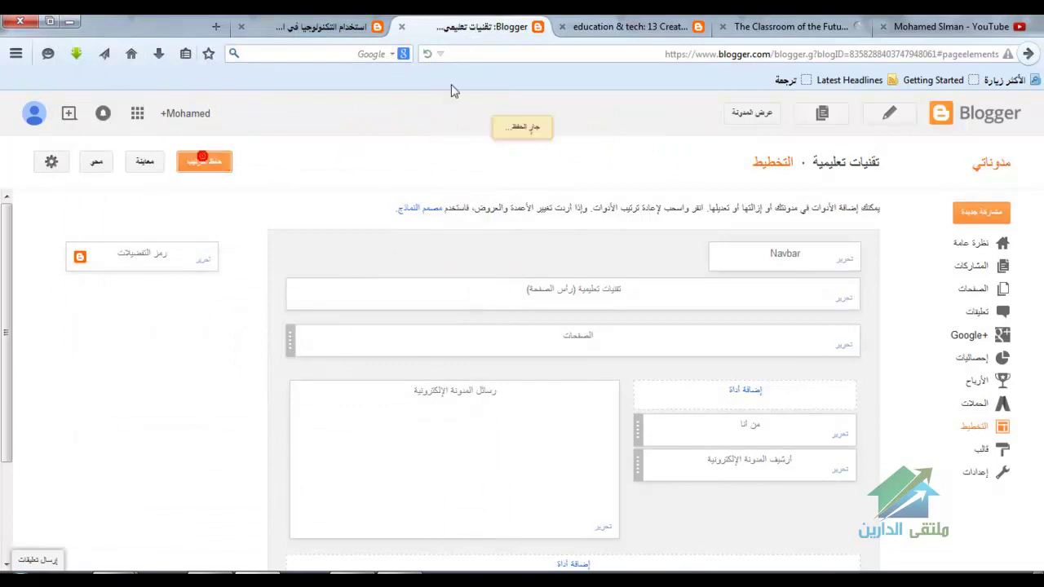
pyautogui.click(751, 114)
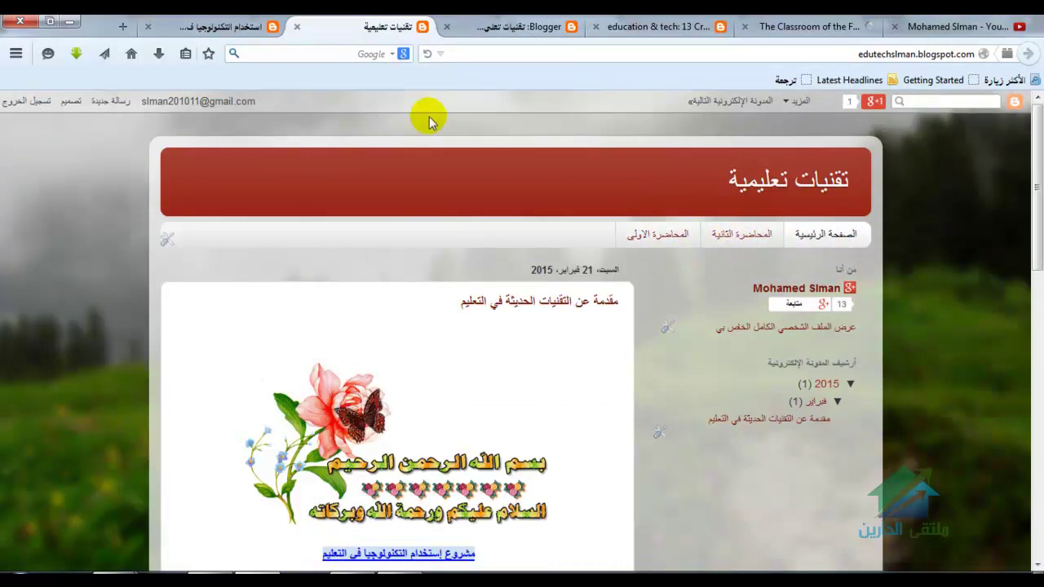
# - Reorder the الصفحات gadget so المحاضرة الاولى comes before المحاضرة الثانية, save the gadget and the layout, and view the blog
pyautogui.click(486, 30)
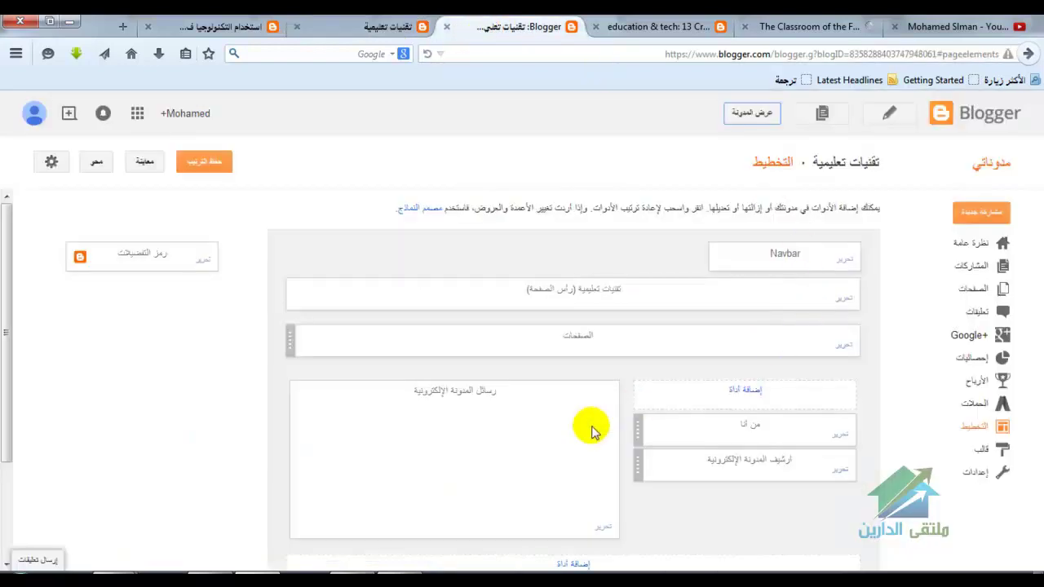
pyautogui.click(848, 349)
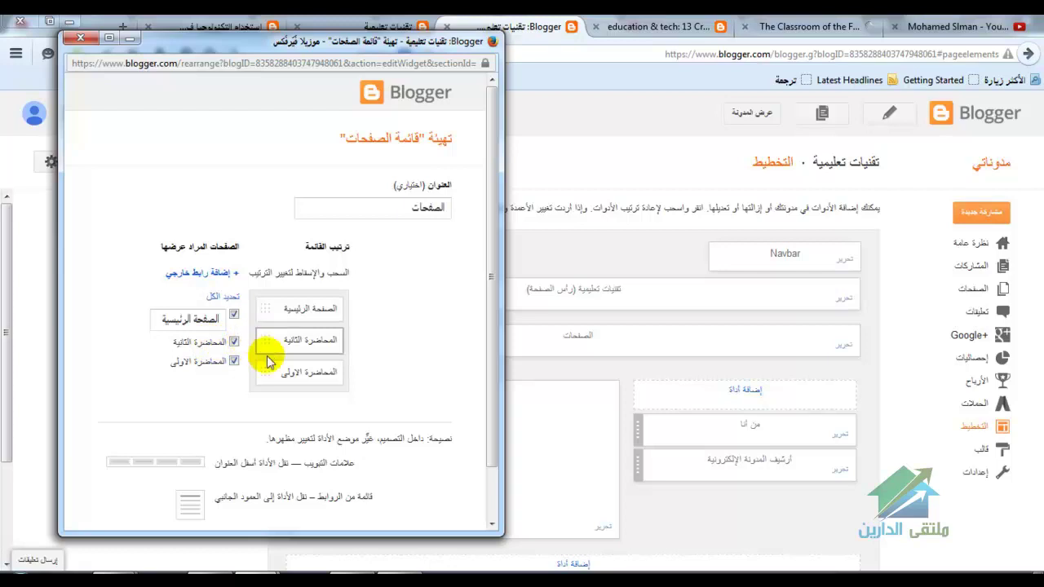
pyautogui.moveTo(264, 376)
pyautogui.mouseDown()
pyautogui.moveTo(261, 319)
pyautogui.moveTo(264, 386)
pyautogui.mouseUp()
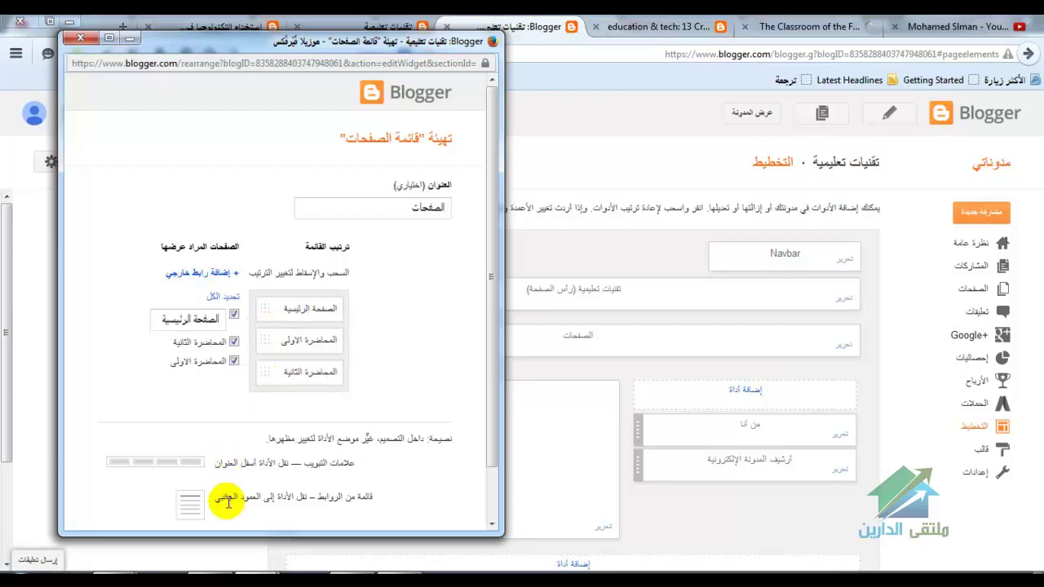
pyautogui.scroll(-2, 494, 503)
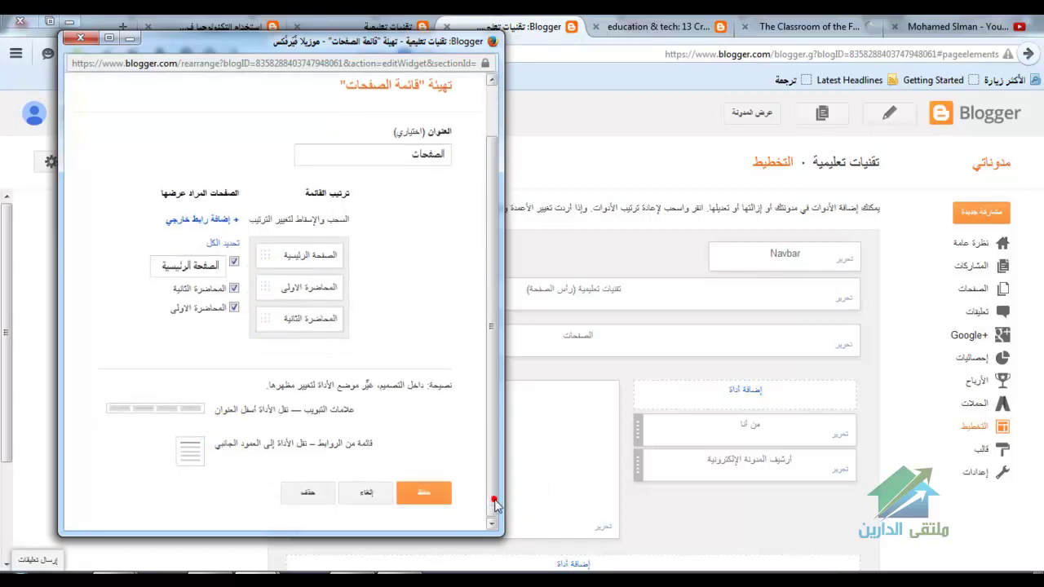
pyautogui.click(444, 493)
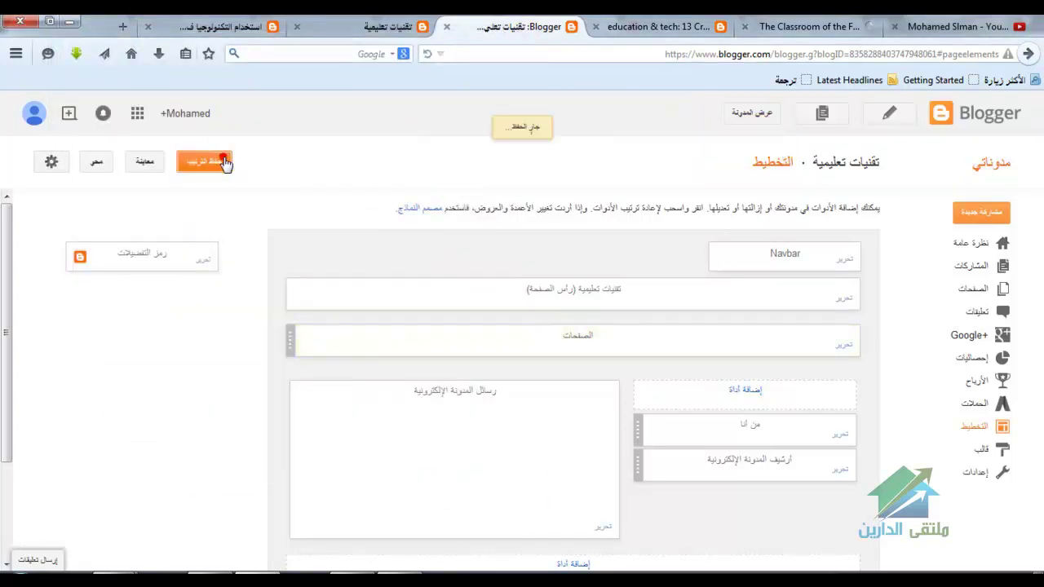
pyautogui.click(739, 112)
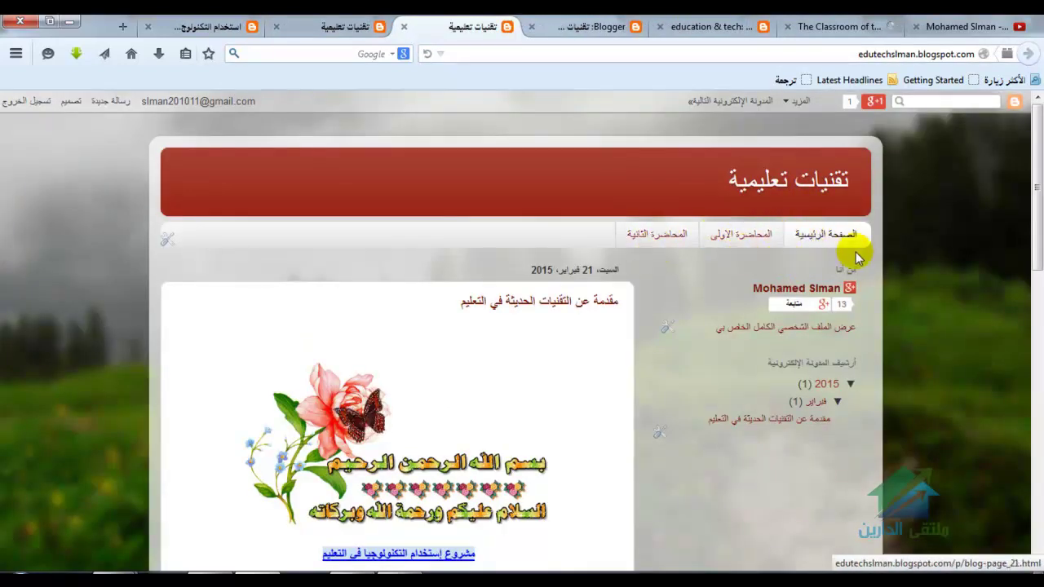
# - Check the lecture links on the live blog and inspect the pages list's settings without changing them
pyautogui.moveTo(1036, 195); pyautogui.dragTo(1006, 226)
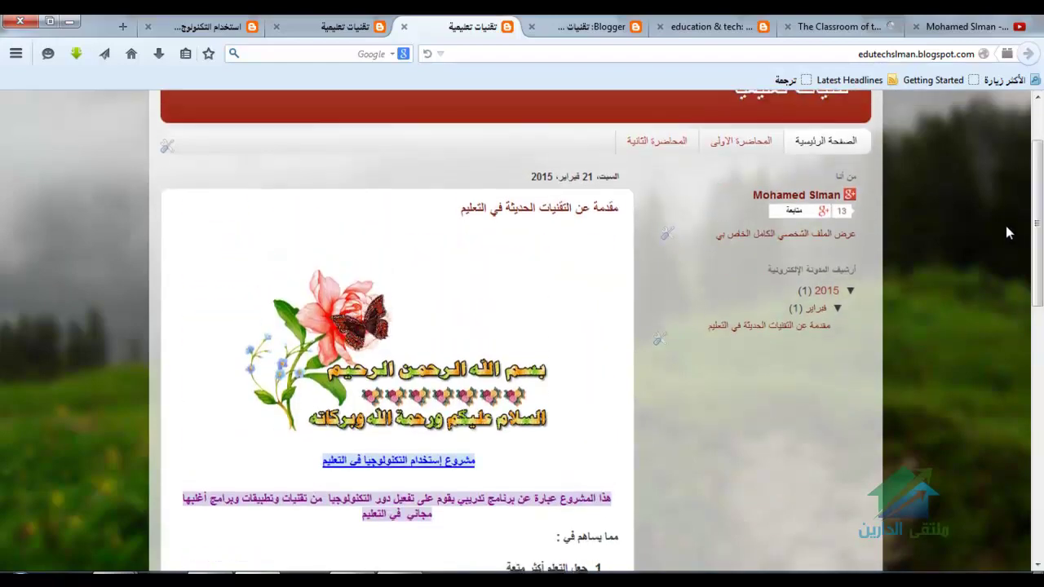
pyautogui.click(765, 145)
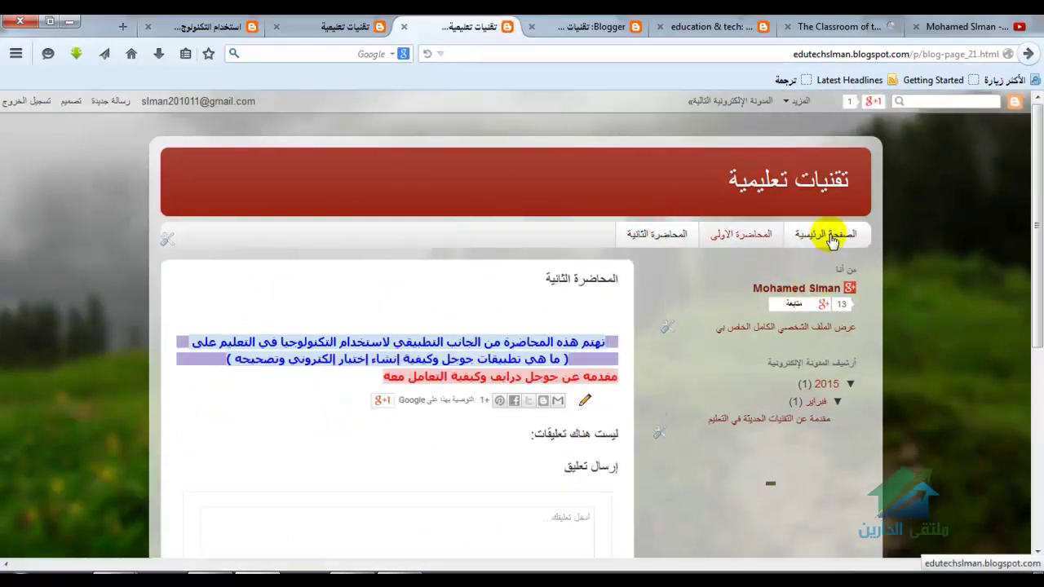
pyautogui.click(163, 238)
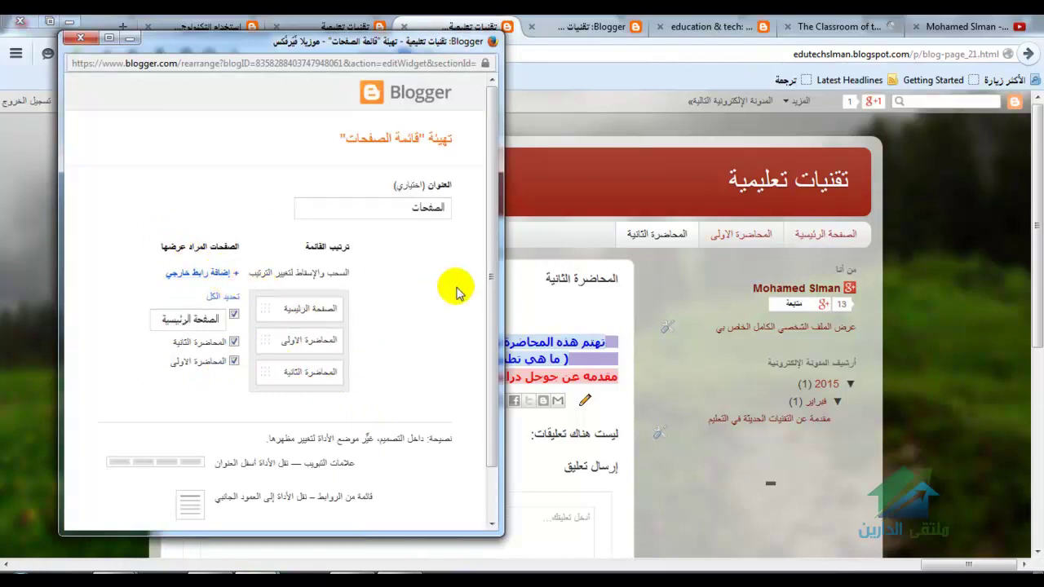
pyautogui.click(80, 37)
pyautogui.click(356, 29)
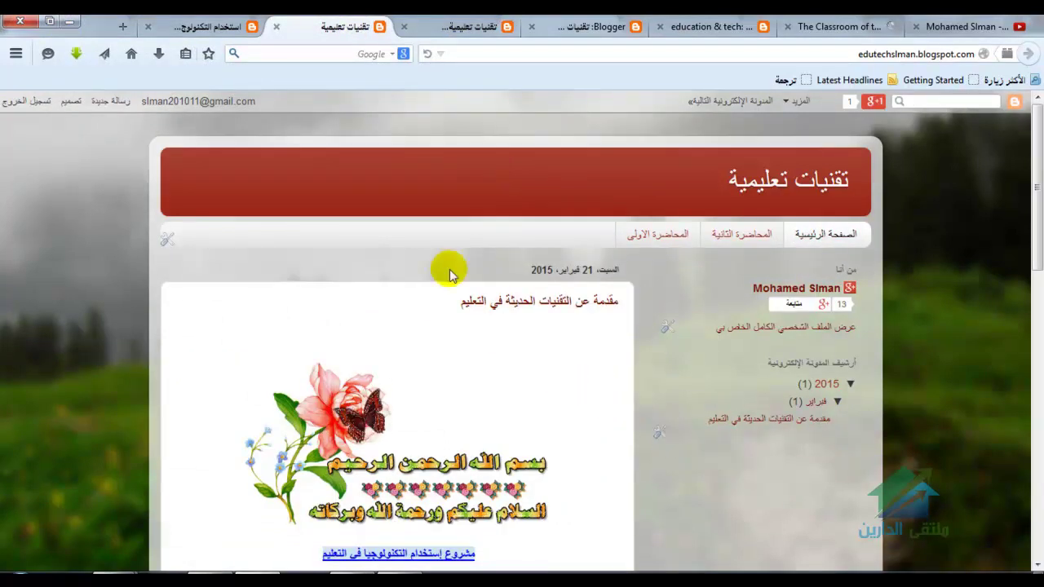
# - Start a new blog page and copy the third lecture's introductory text from the "استخدام التكنولوجيا في التعليم" blog into its body
pyautogui.click(545, 27)
pyautogui.click(973, 289)
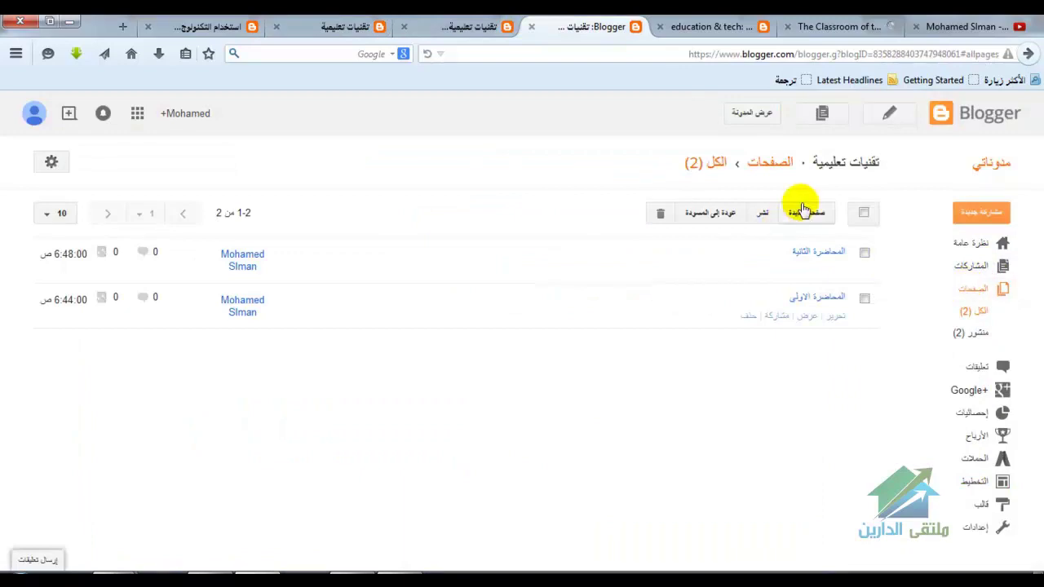
pyautogui.click(803, 211)
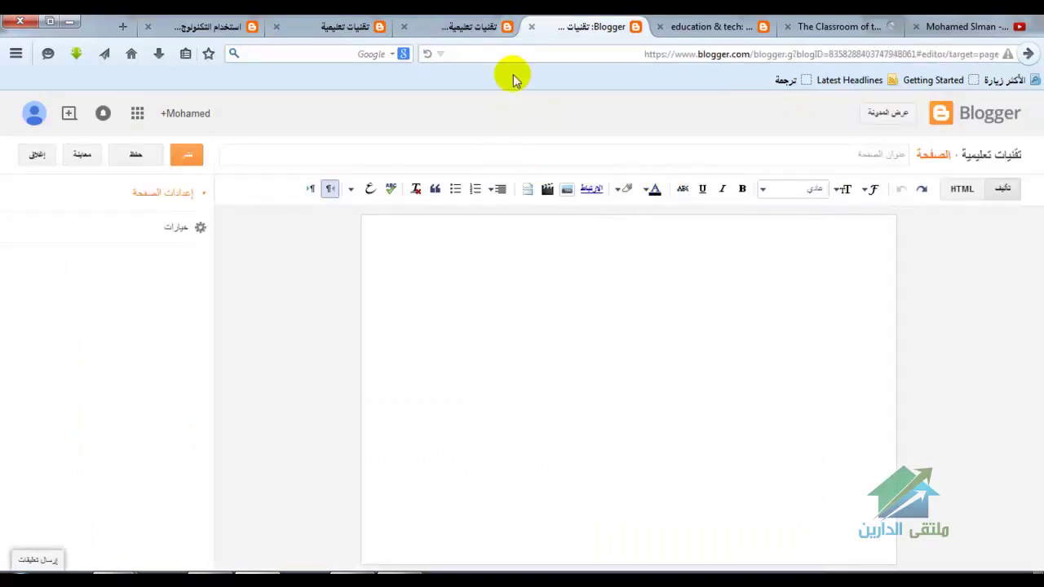
pyautogui.click(230, 33)
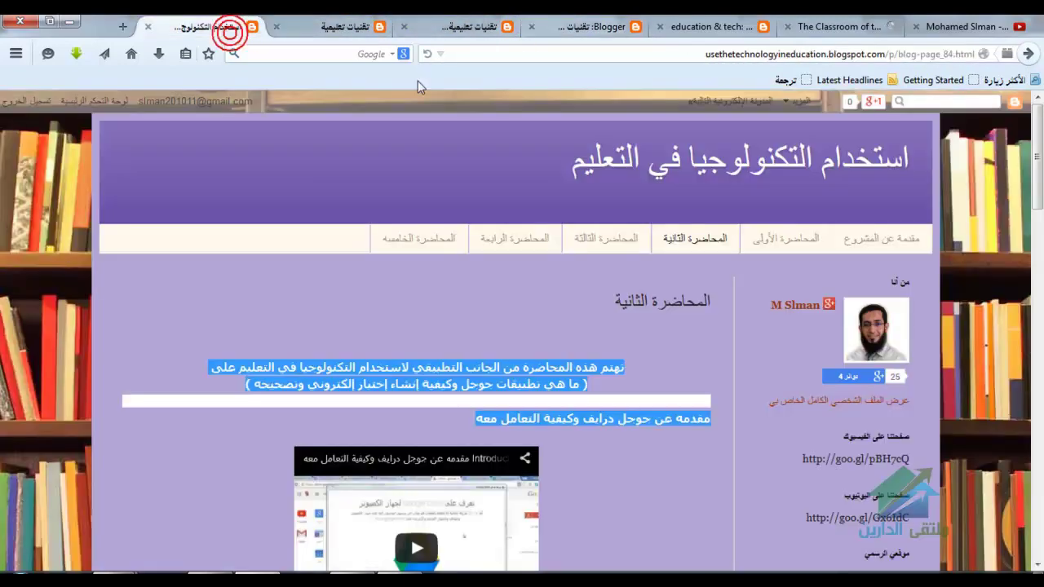
pyautogui.click(585, 237)
pyautogui.moveTo(628, 343); pyautogui.dragTo(198, 442)
pyautogui.hotkey('ctrl', 'c')
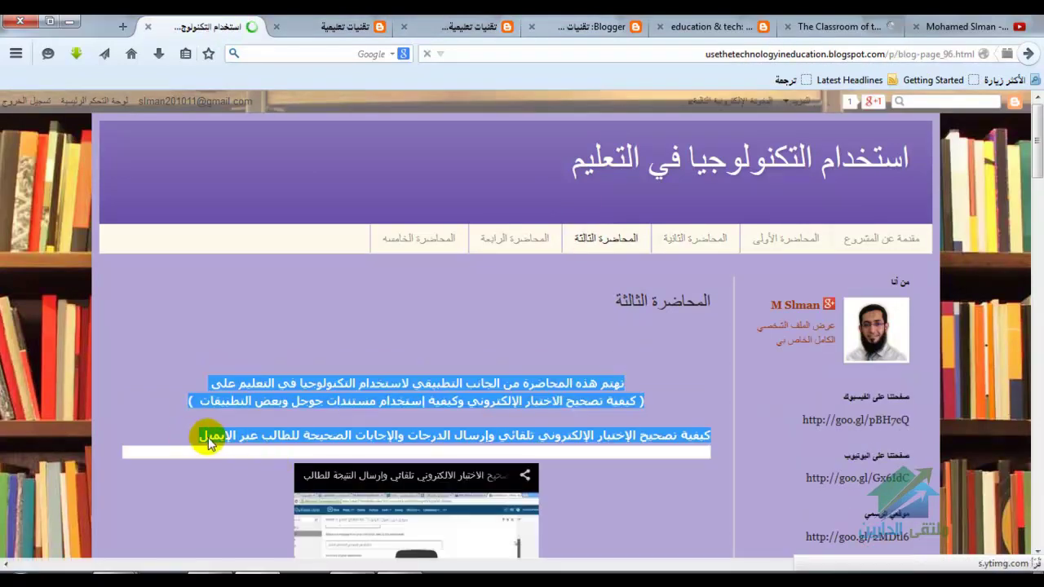
pyautogui.click(473, 27)
pyautogui.click(589, 27)
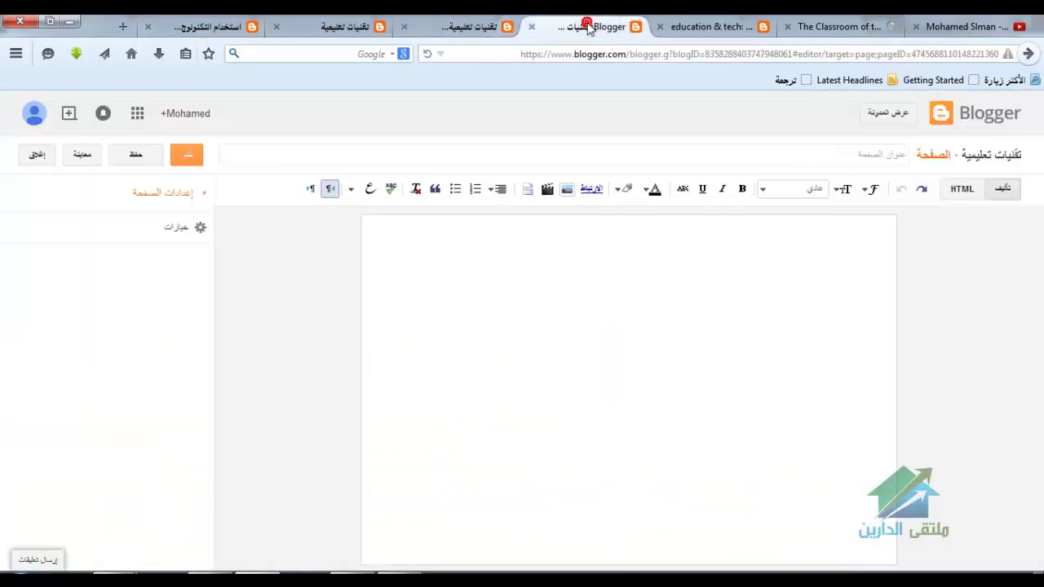
pyautogui.click(582, 275)
pyautogui.hotkey('ctrl', 'v')
# - Title the new page "المحاضرة الثالثة" and publish it
pyautogui.click(841, 158)
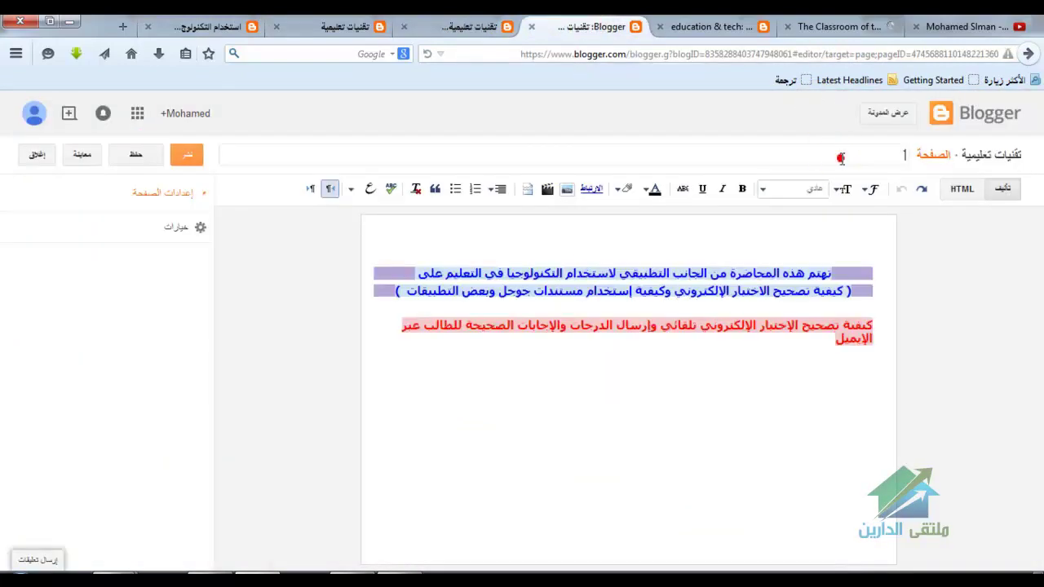
pyautogui.write('المحاضرة الثالثة')
pyautogui.click(187, 155)
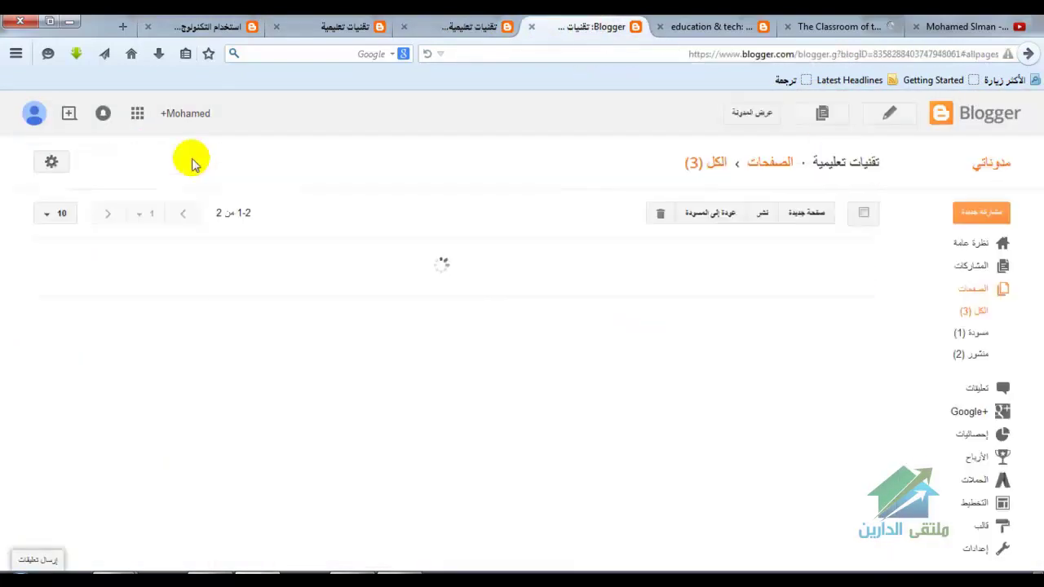
# - View the live blog in a fresh tab and close its older duplicate tabs
pyautogui.click(756, 115)
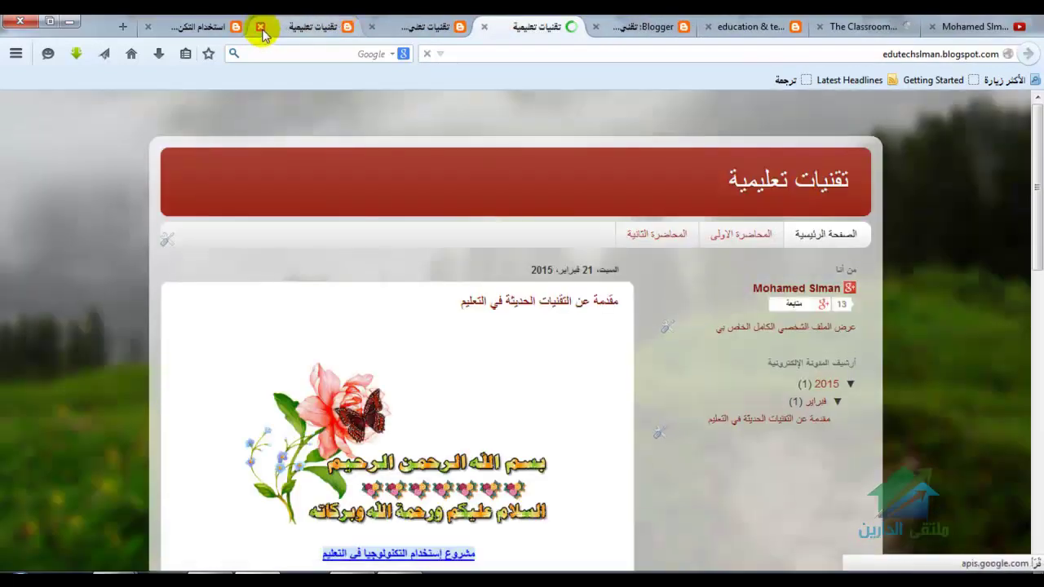
pyautogui.click(260, 26)
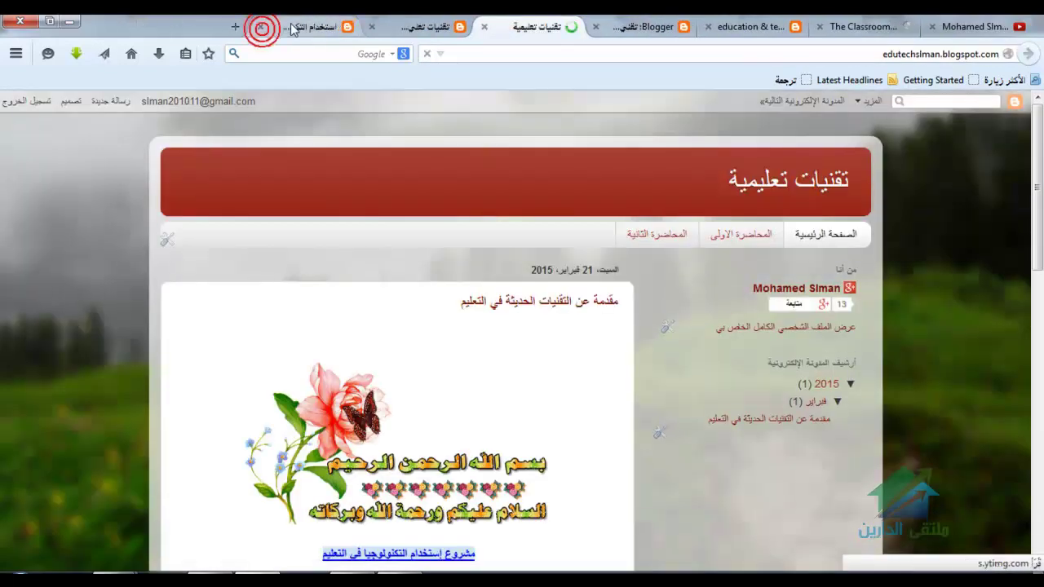
pyautogui.click(371, 27)
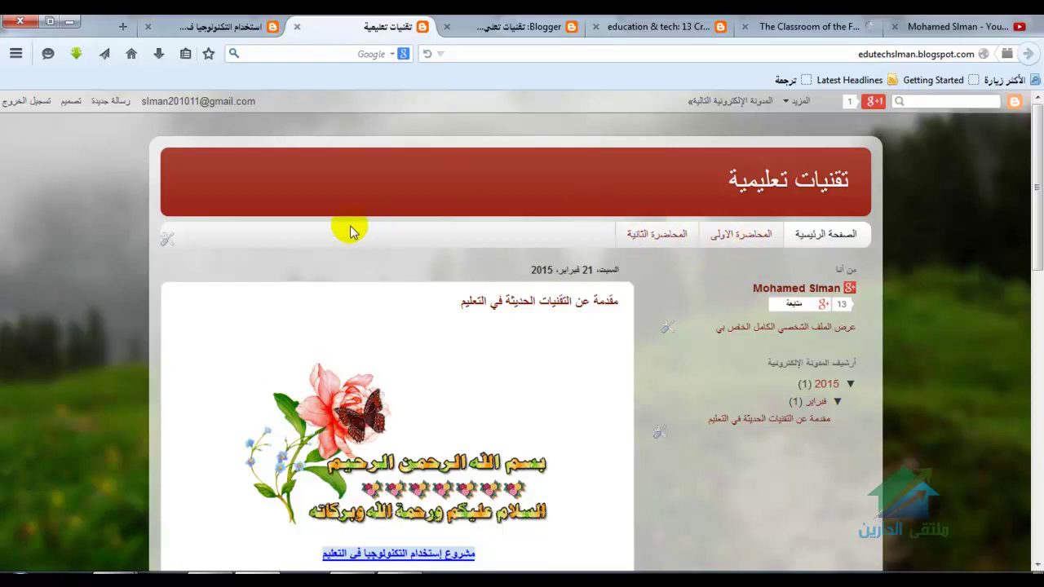
# - Include المحاضرة الثالثة in the pages list from the live blog, placed after المحاضرة الثانية, and save the gadget
pyautogui.click(168, 239)
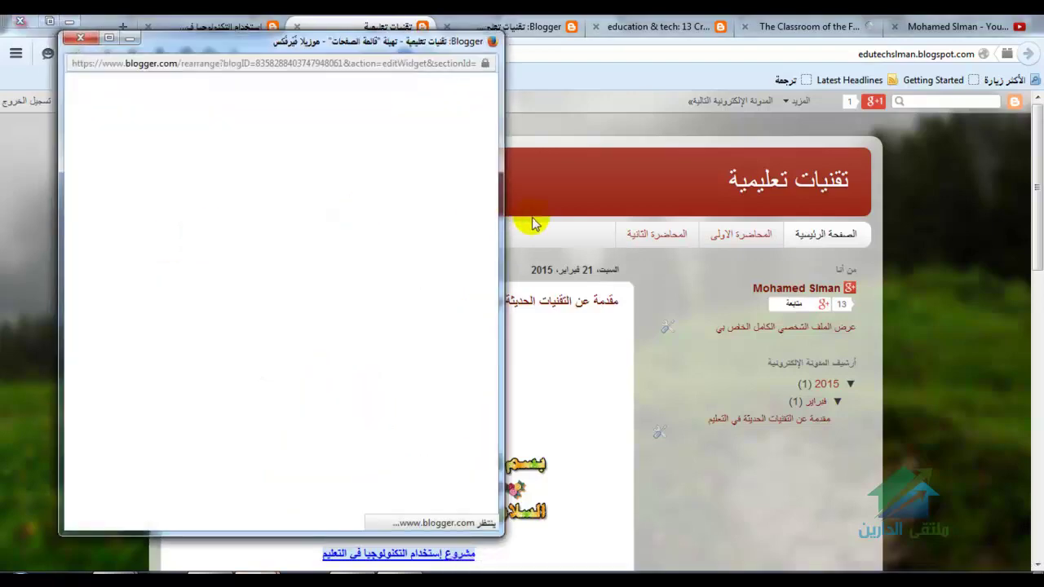
pyautogui.moveTo(167, 48); pyautogui.dragTo(308, 22)
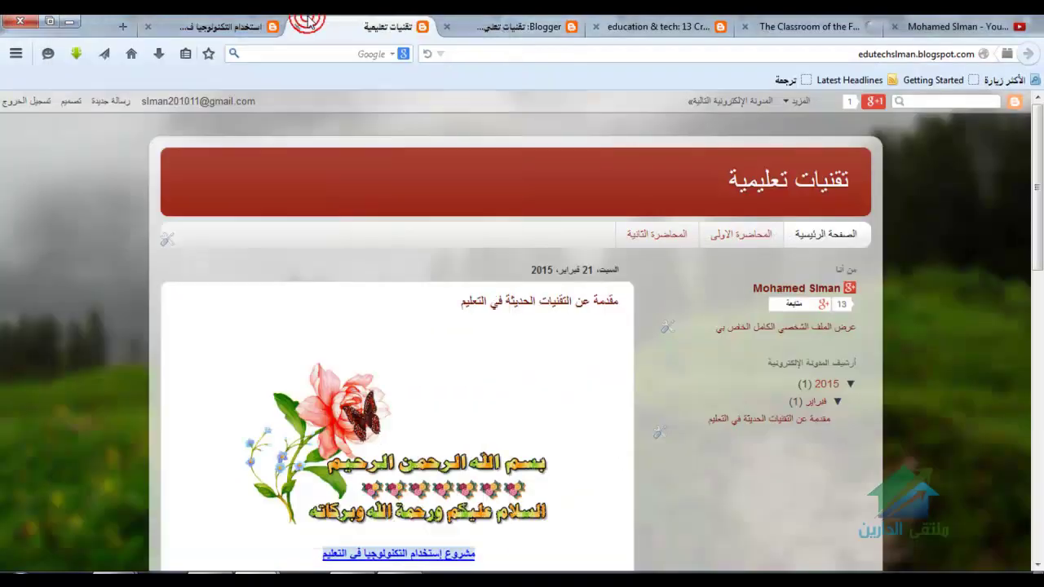
pyautogui.click(327, 484)
pyautogui.click(306, 353)
pyautogui.moveTo(307, 353); pyautogui.dragTo(263, 366)
pyautogui.click(234, 343)
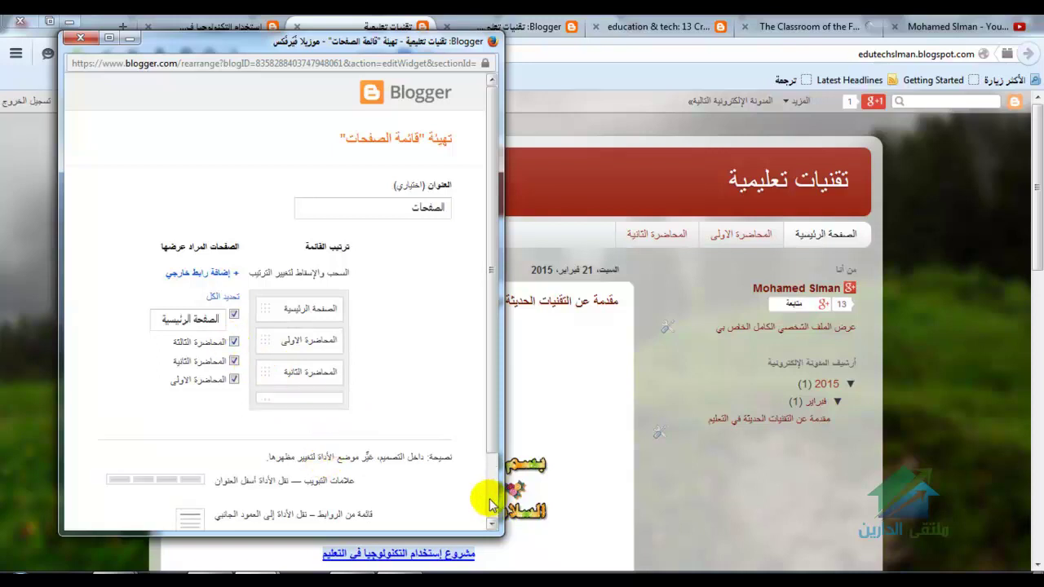
pyautogui.scroll(-2, 489, 502)
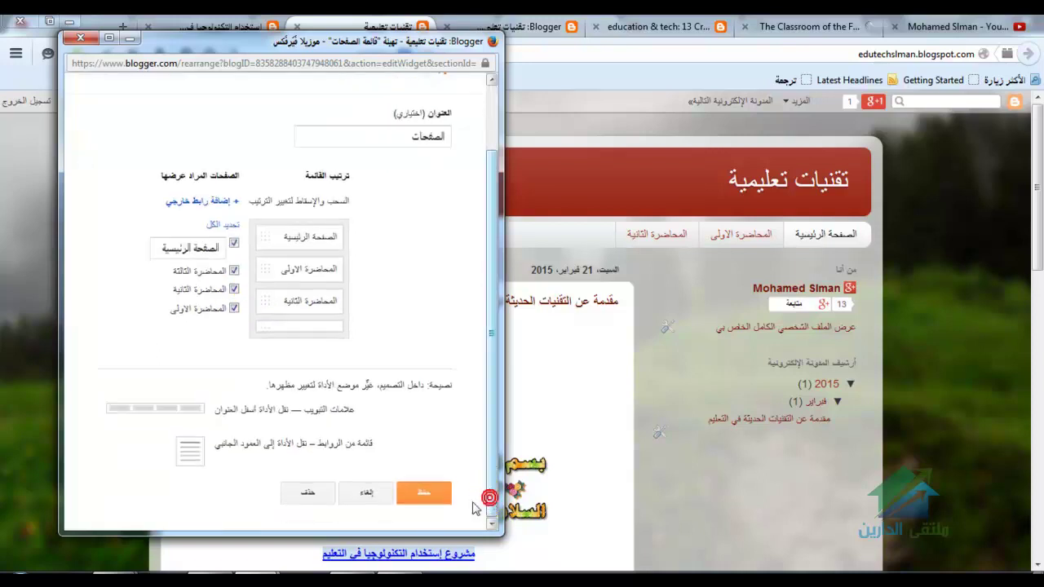
pyautogui.click(427, 494)
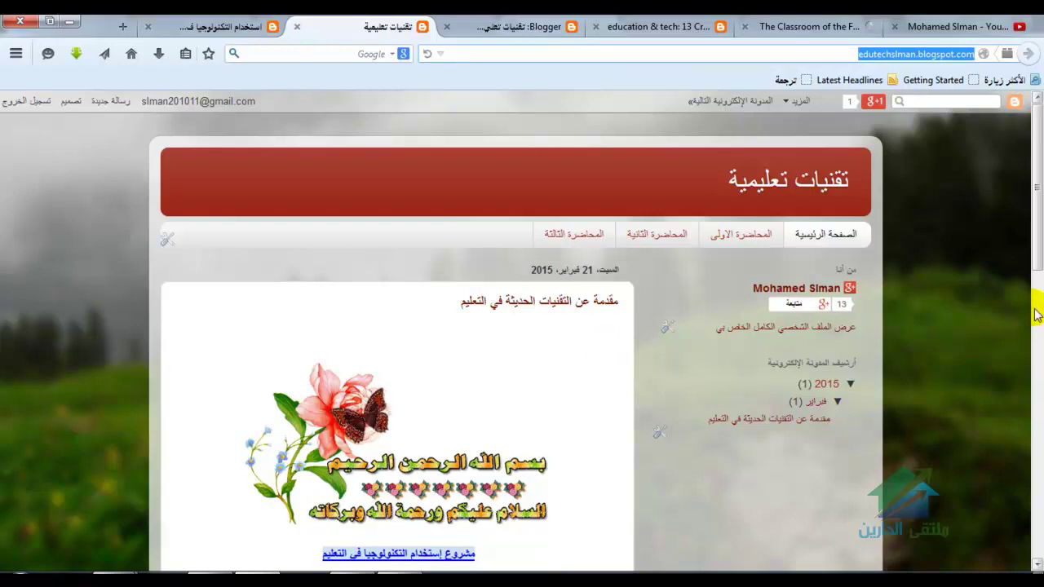
pyautogui.scroll(-1, 652, 269)
# - Switch to the Camtasia screen recorder over the YouTube channel page
pyautogui.click(582, 204)
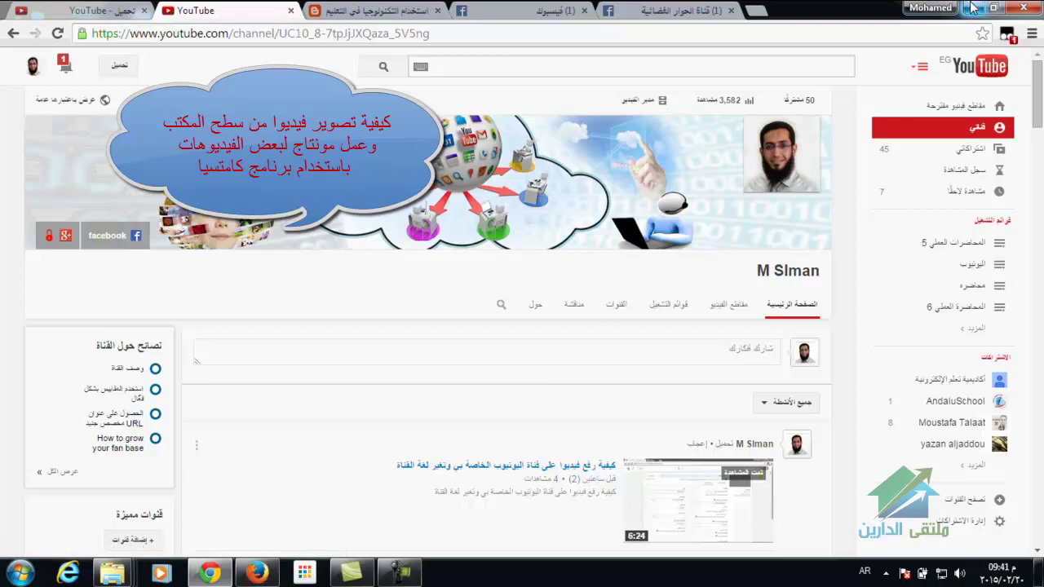
pyautogui.click(418, 574)
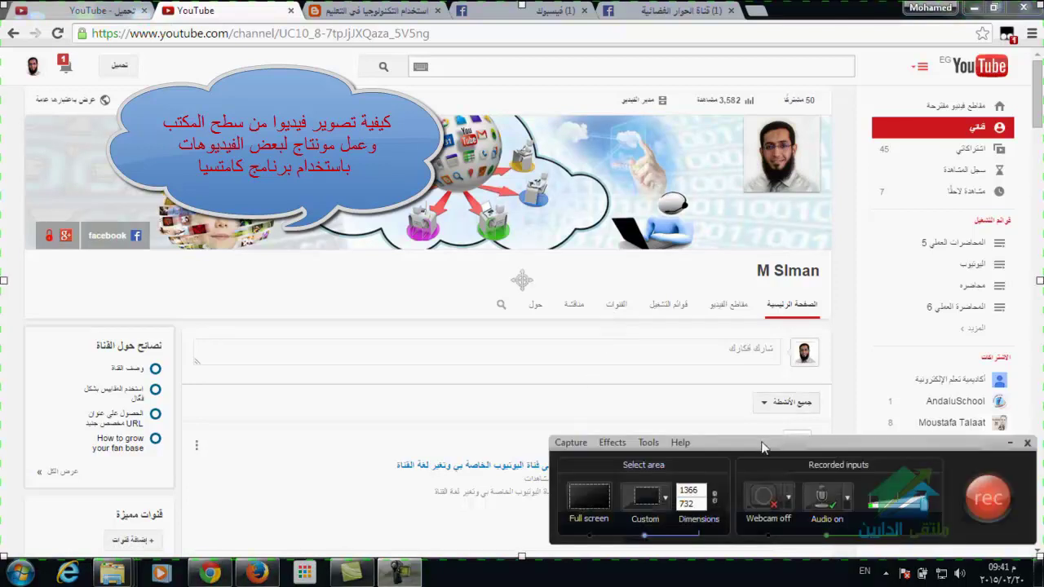
# - Reposition the recorder window and locate Camtasia Recorder and Camtasia Studio 7 among the installed programs
pyautogui.moveTo(762, 447); pyautogui.dragTo(593, 235)
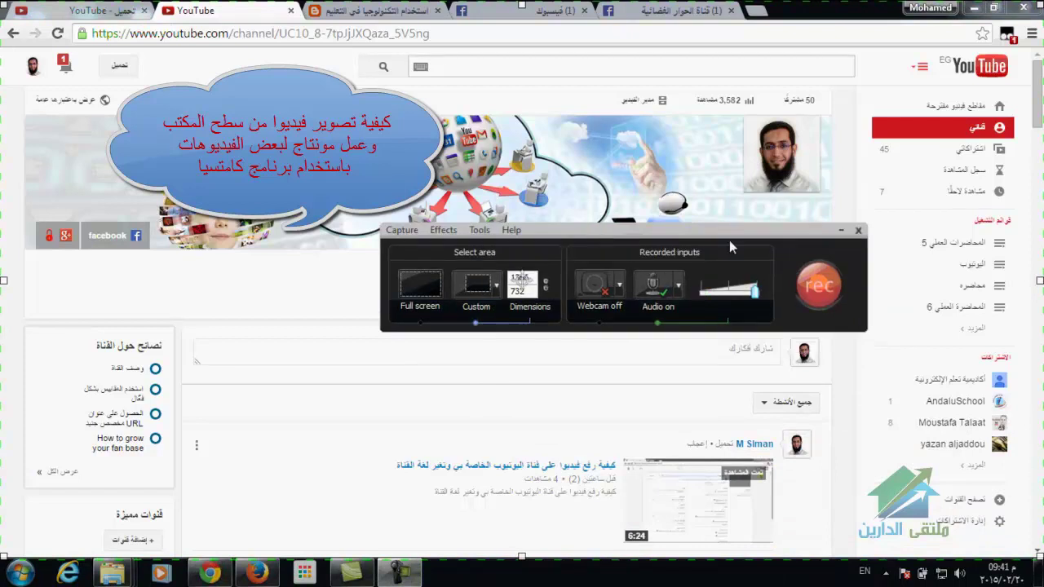
pyautogui.click(19, 574)
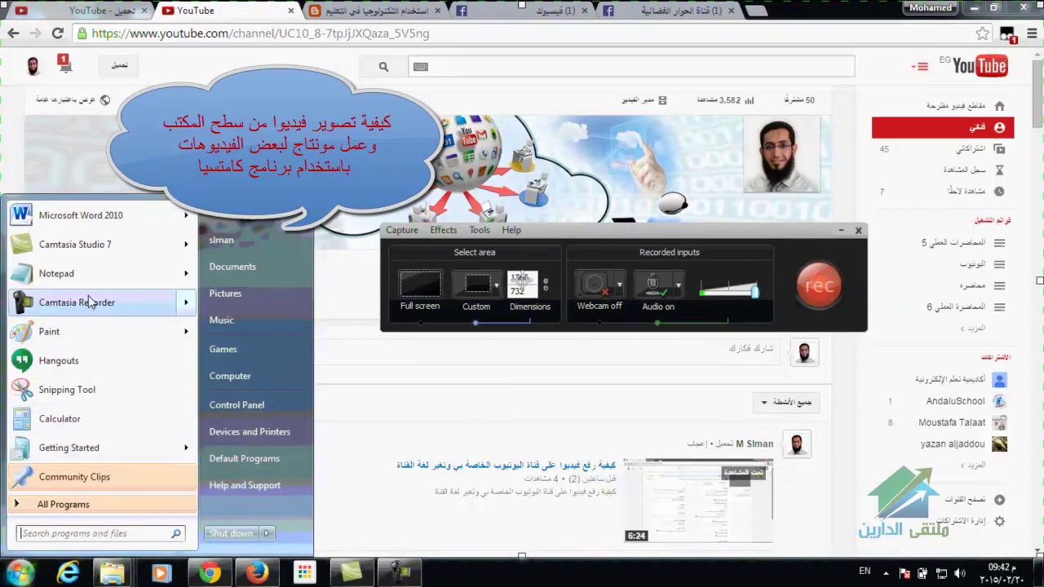
pyautogui.moveTo(144, 312)
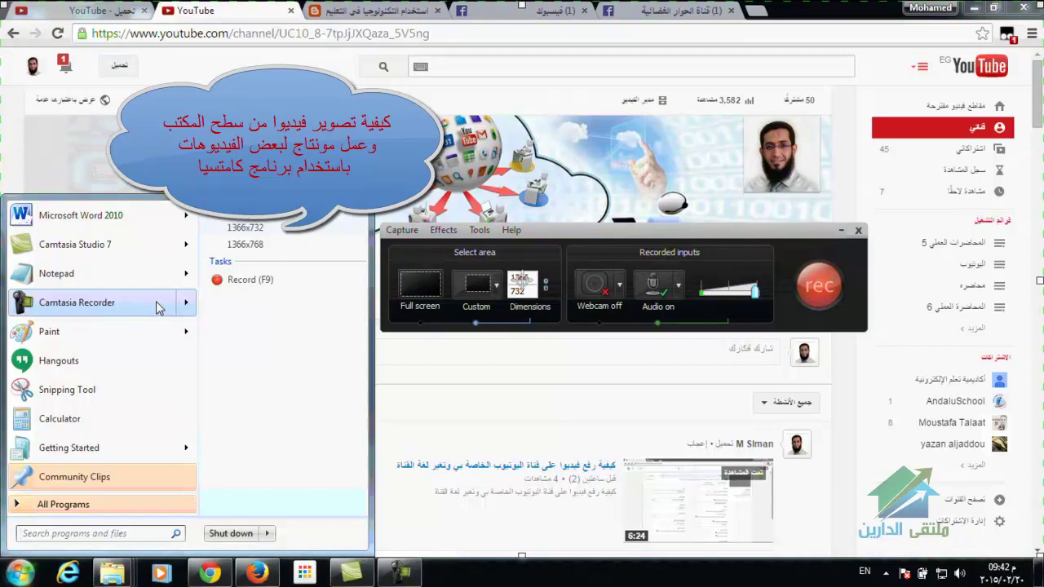
pyautogui.moveTo(127, 250)
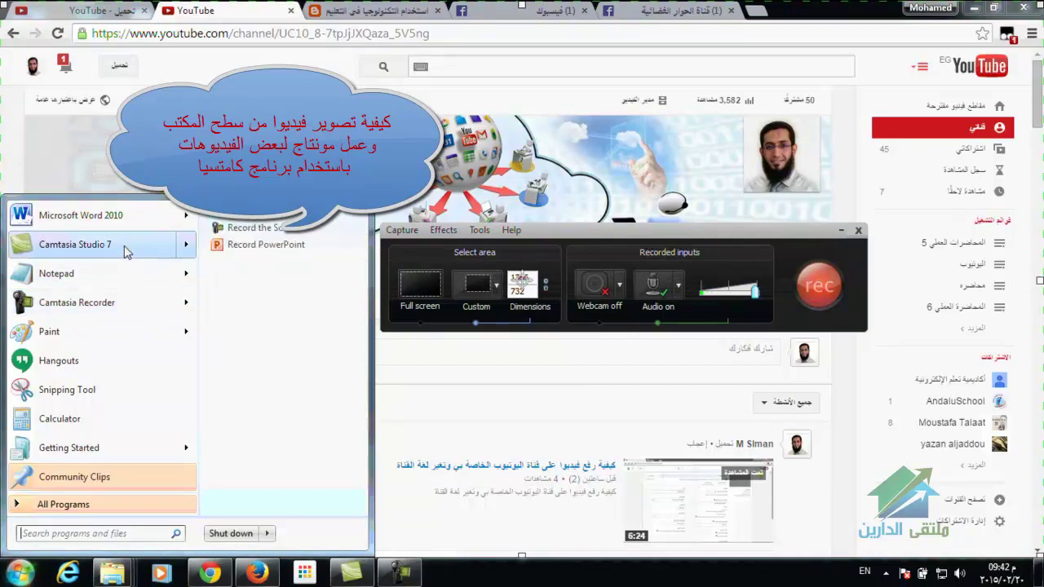
pyautogui.click(126, 250)
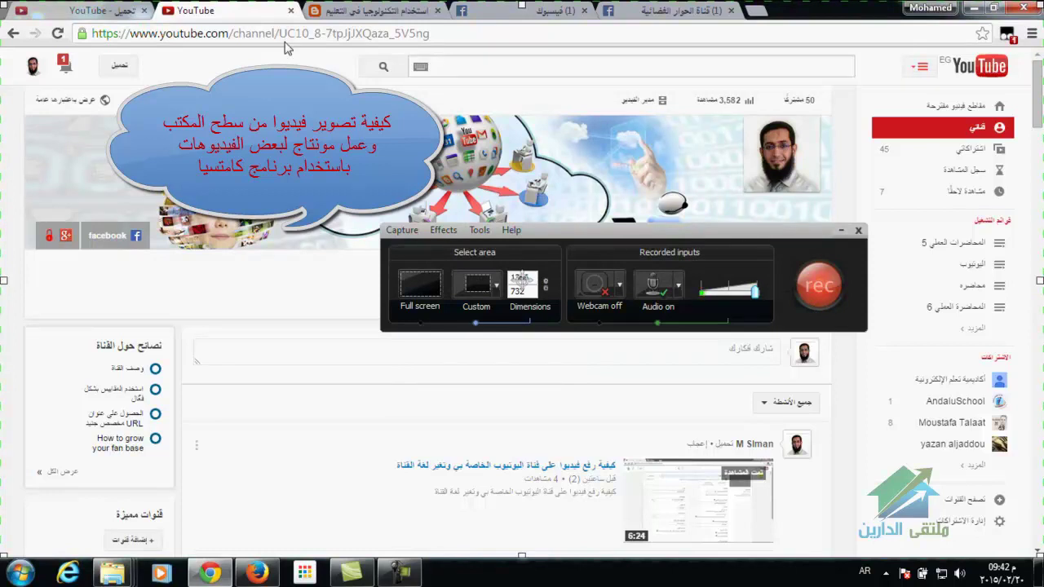
# - Record the custom 1366 × 732 screen area with audio, pausing and resuming the recording twice
pyautogui.click(820, 288)
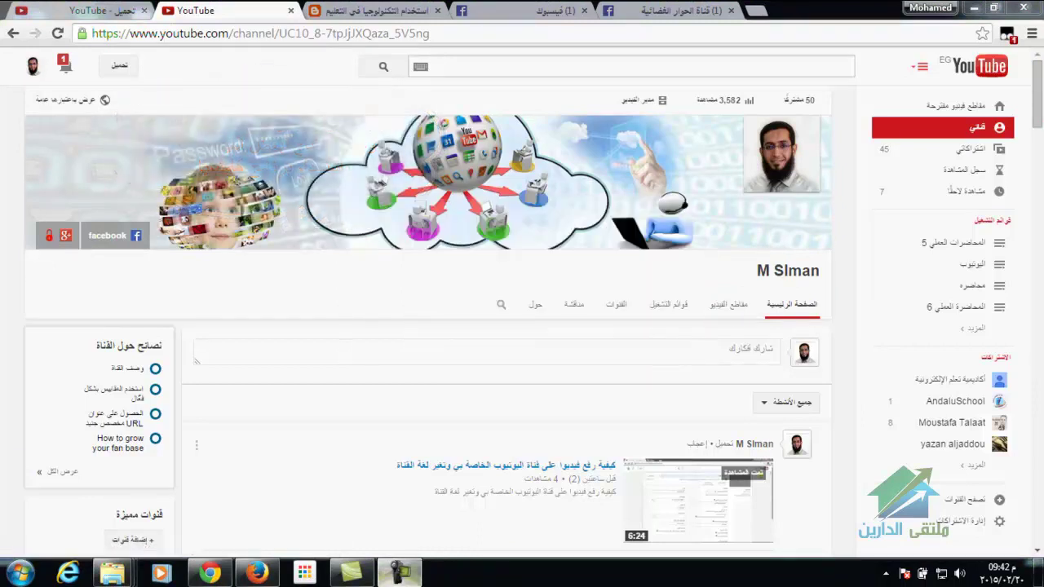
pyautogui.moveTo(683, 236); pyautogui.dragTo(623, 314)
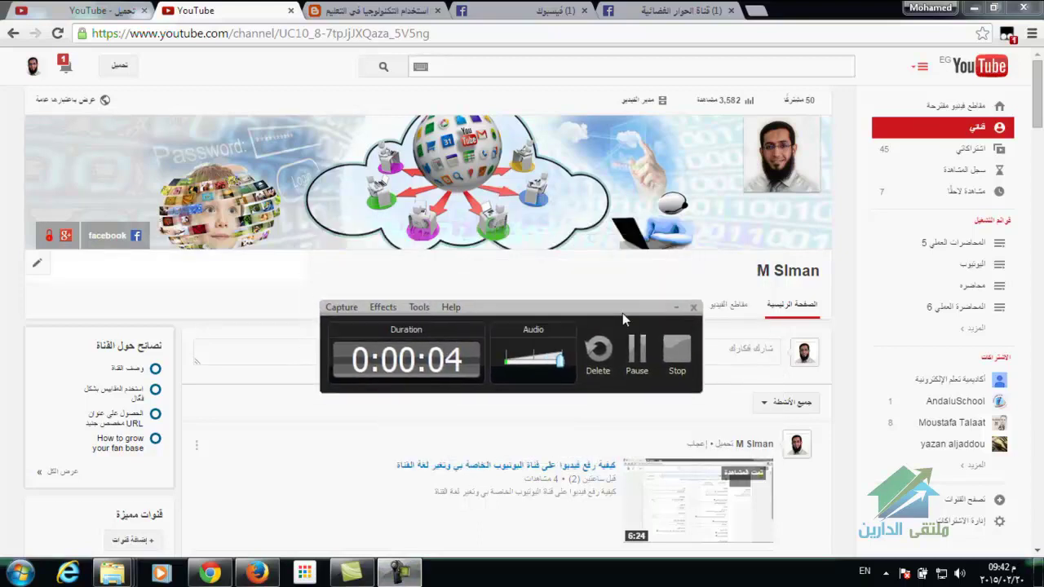
pyautogui.click(641, 356)
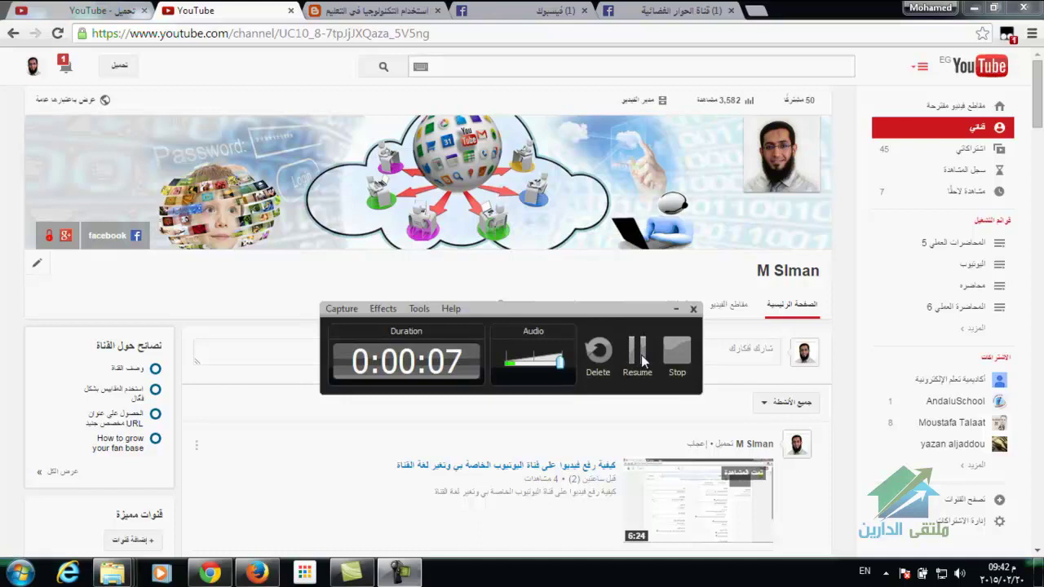
pyautogui.click(641, 357)
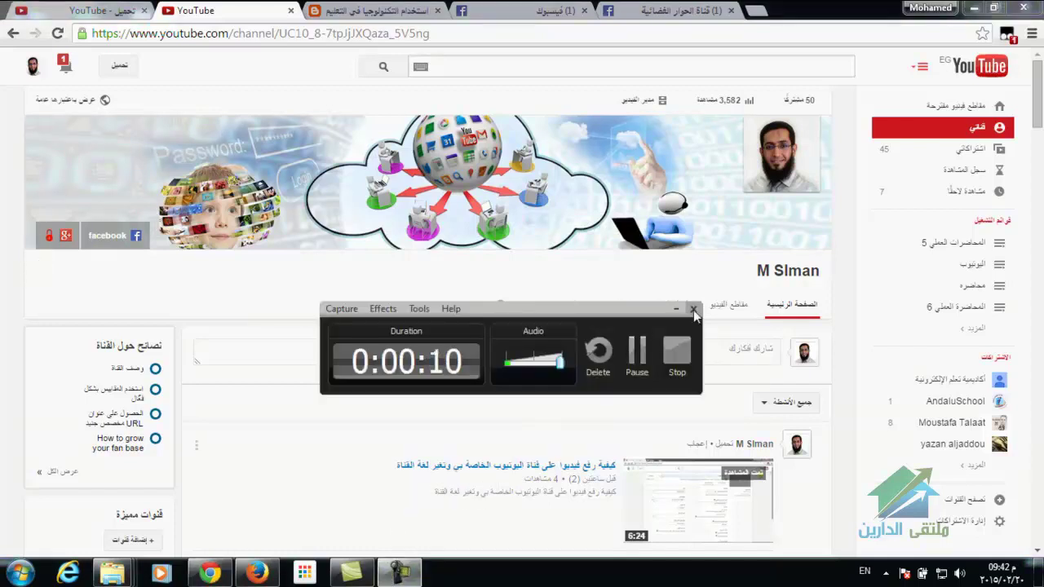
pyautogui.click(676, 308)
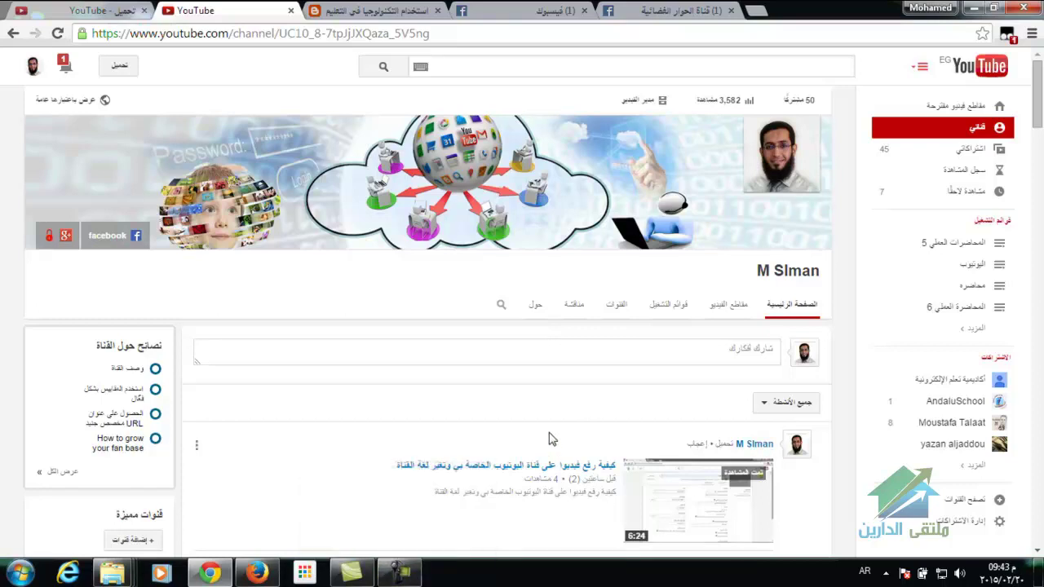
pyautogui.press('F9')
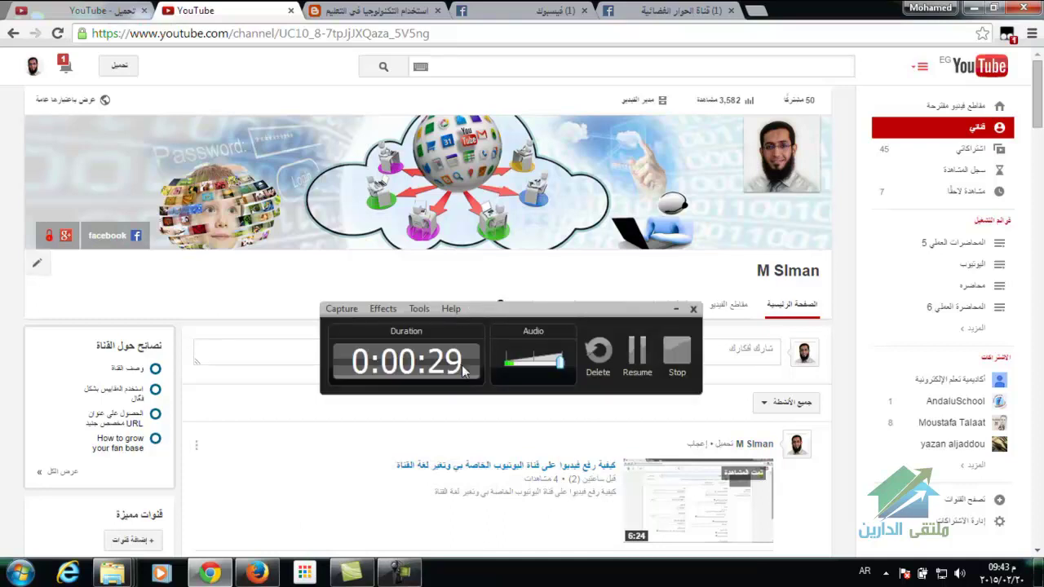
pyautogui.press('F9')
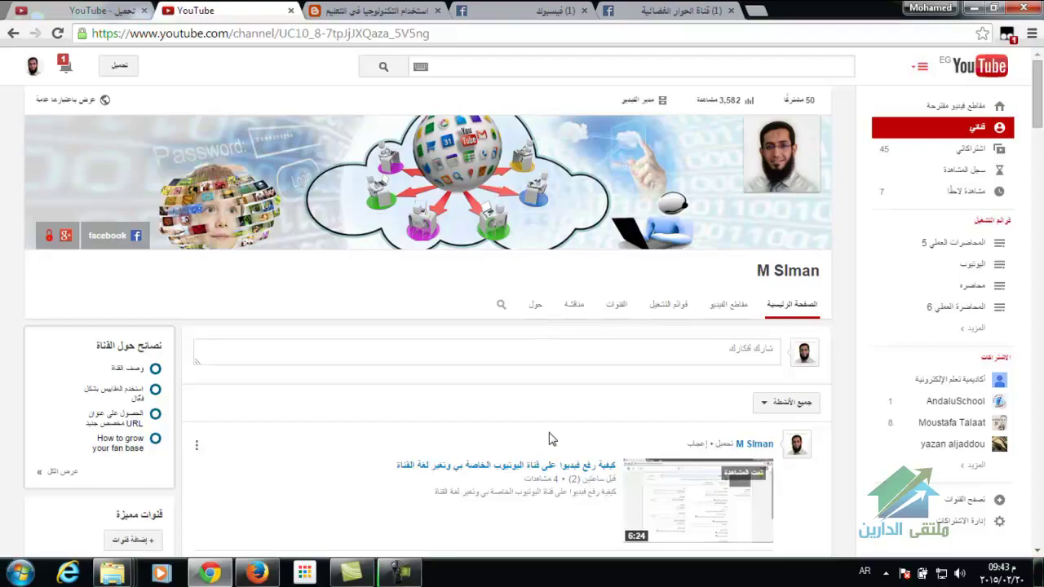
# - Stop the recording and save it for editing as capture-11.camrec in the source folder
pyautogui.press('F10')
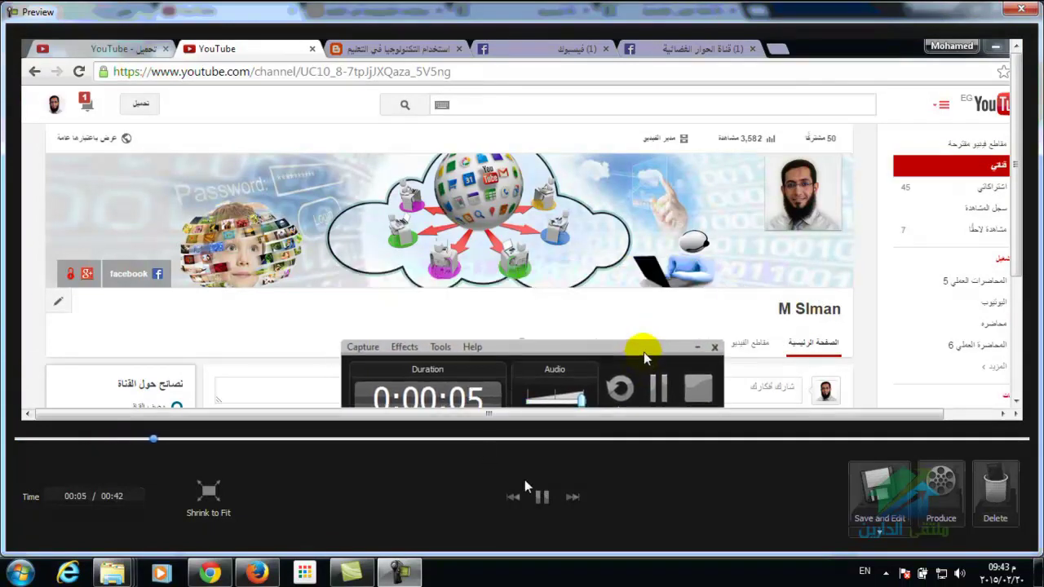
pyautogui.press('space')
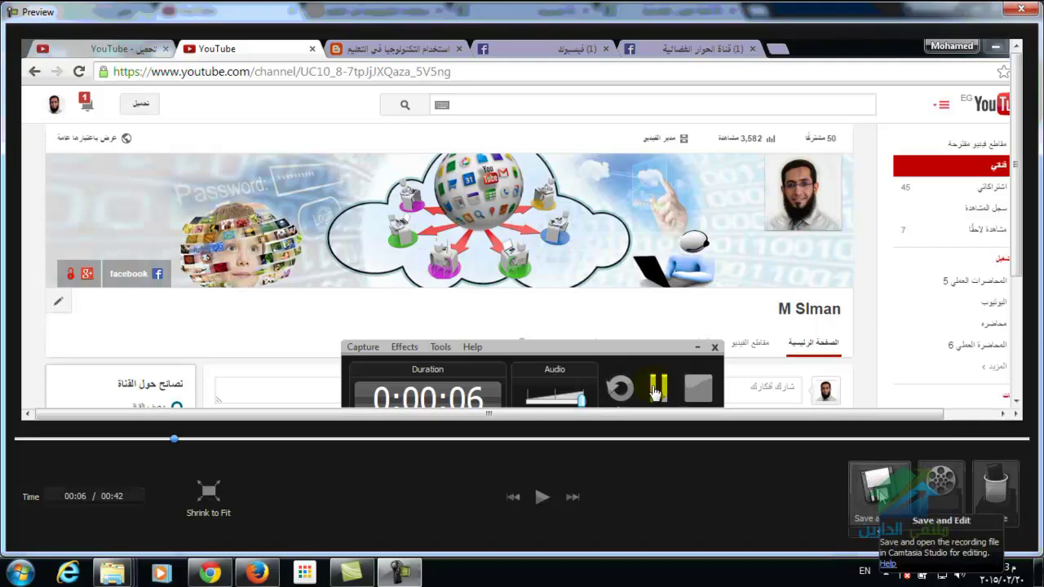
pyautogui.click(880, 490)
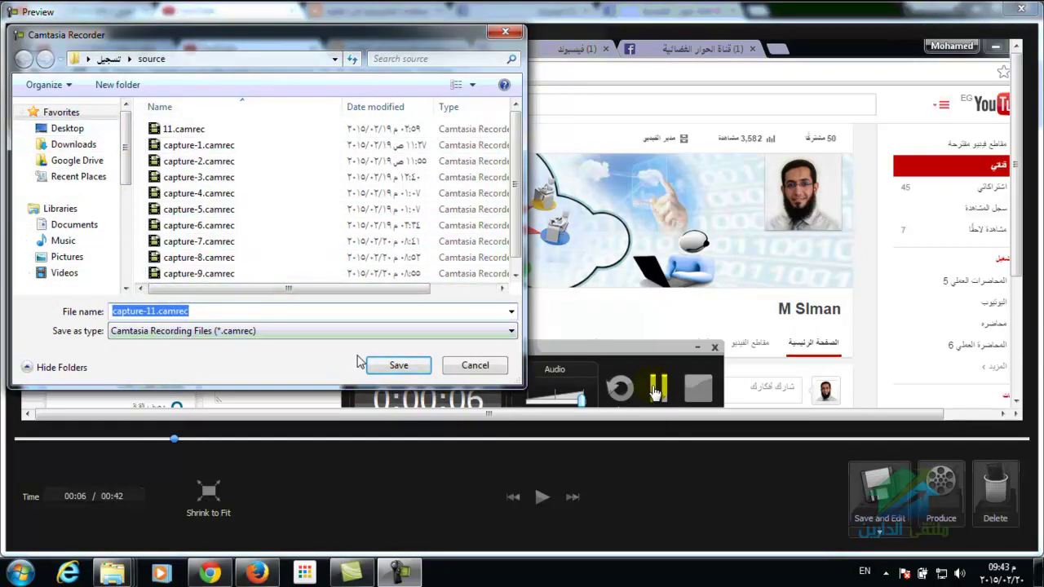
pyautogui.click(151, 312)
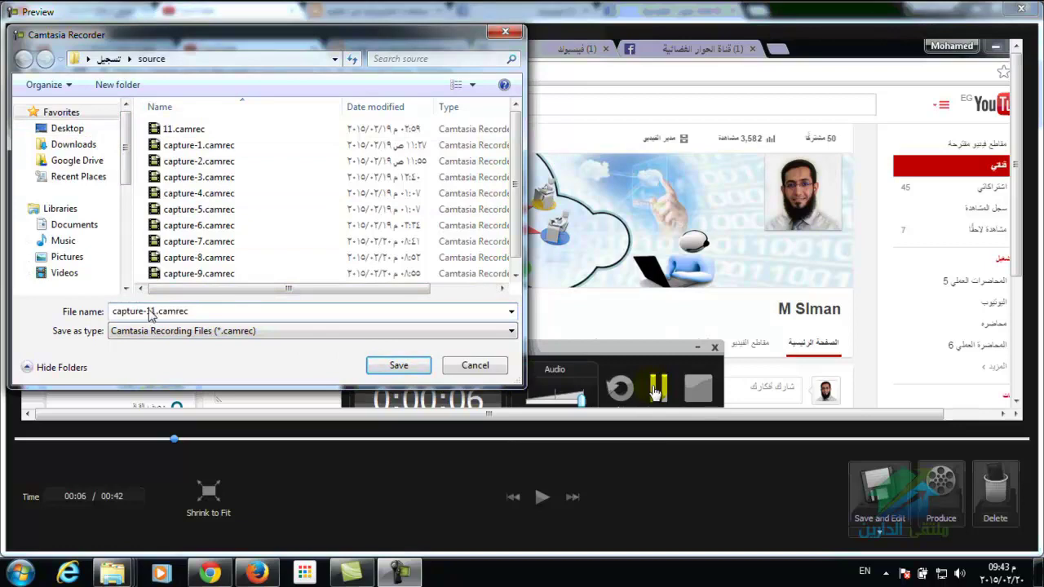
pyautogui.click(403, 369)
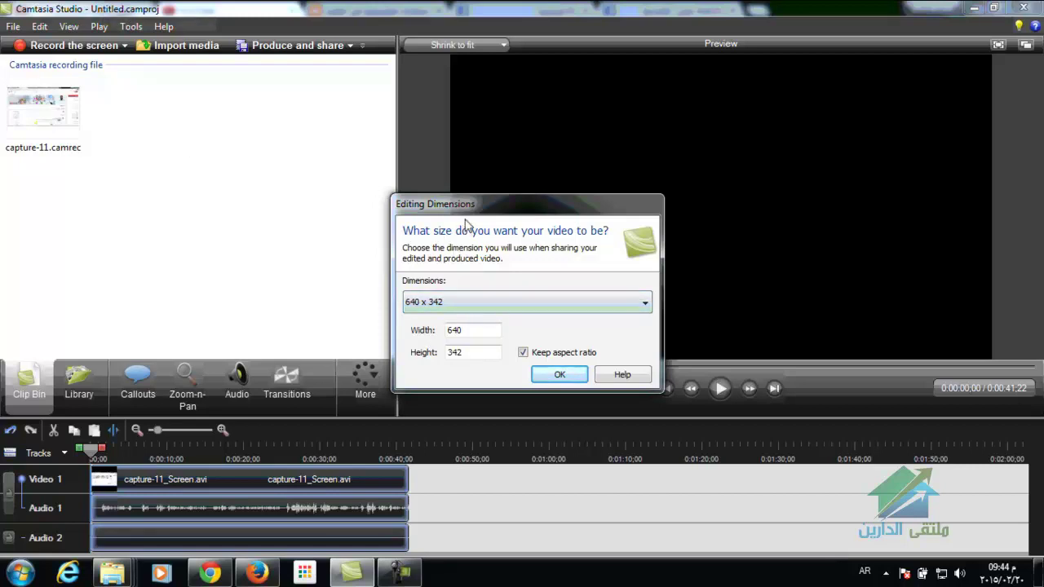
# - Set the project's editing dimensions to 1280 × 720, the YouTube & HD preset
pyautogui.moveTo(470, 215); pyautogui.dragTo(382, 67)
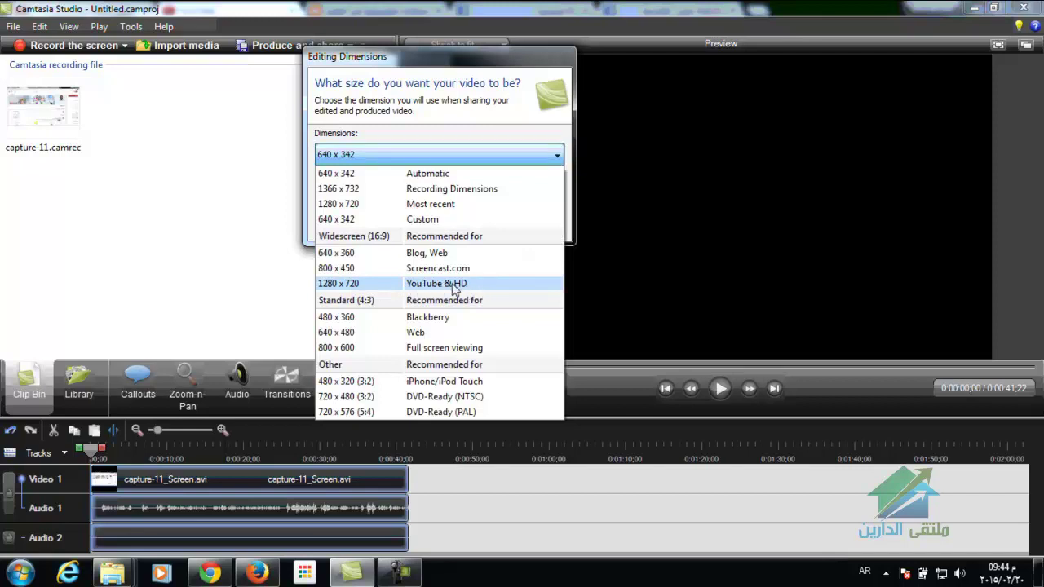
pyautogui.click(377, 287)
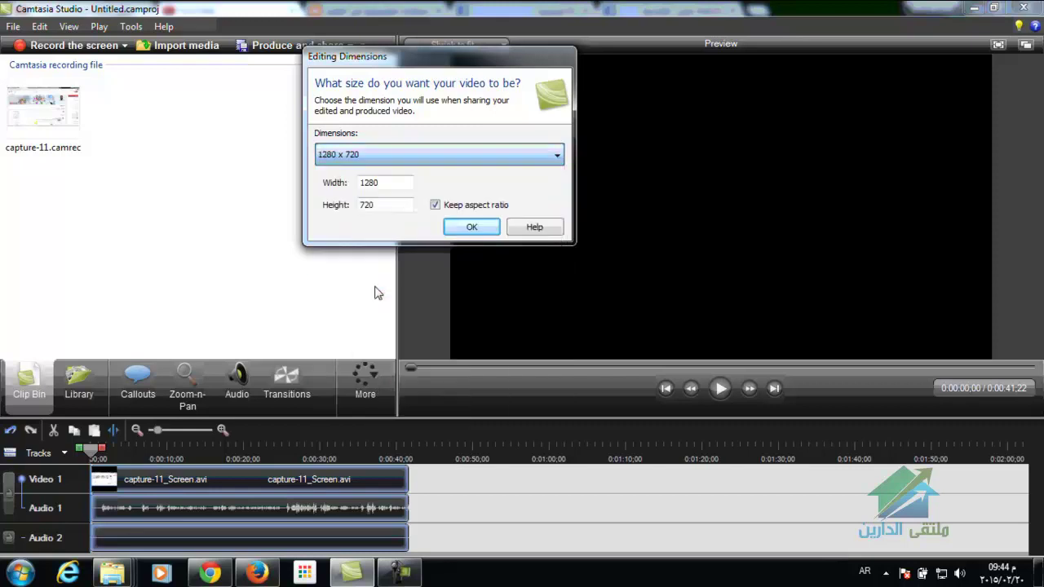
pyautogui.click(470, 229)
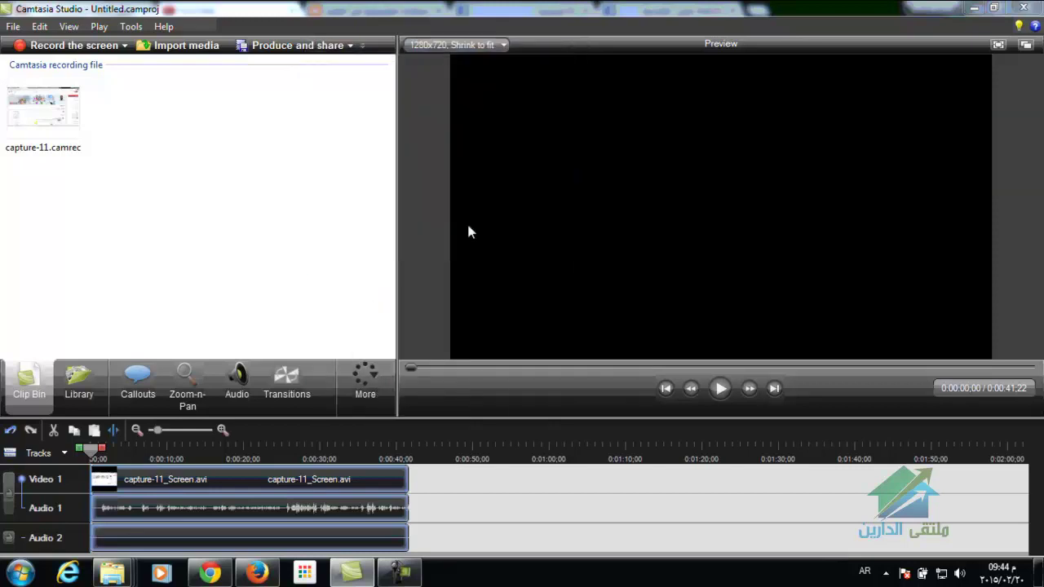
# - Look over the media import dialog and the options available for the capture-11.camrec clip in the Clip Bin
pyautogui.click(41, 119)
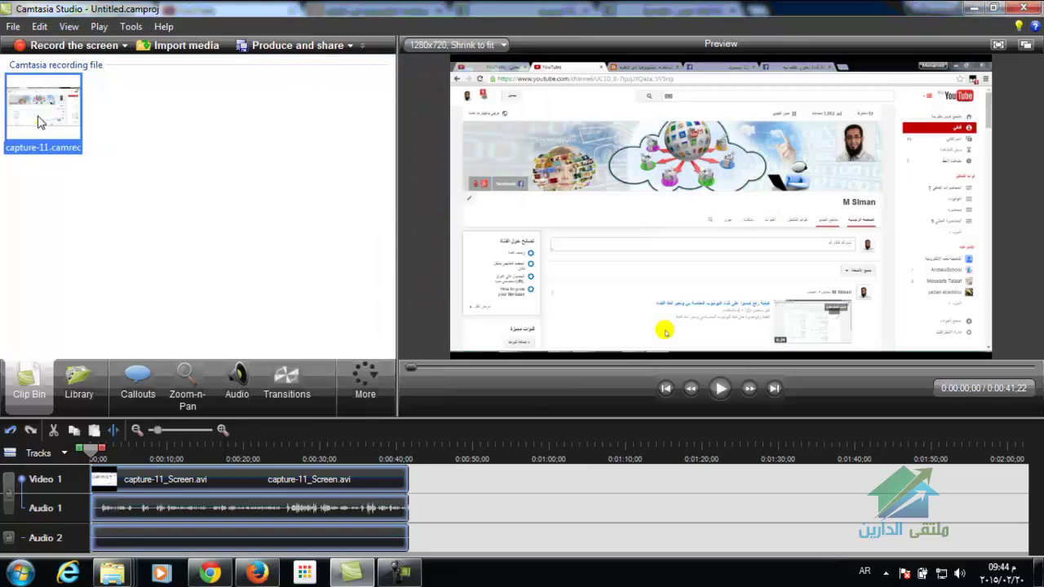
pyautogui.click(200, 46)
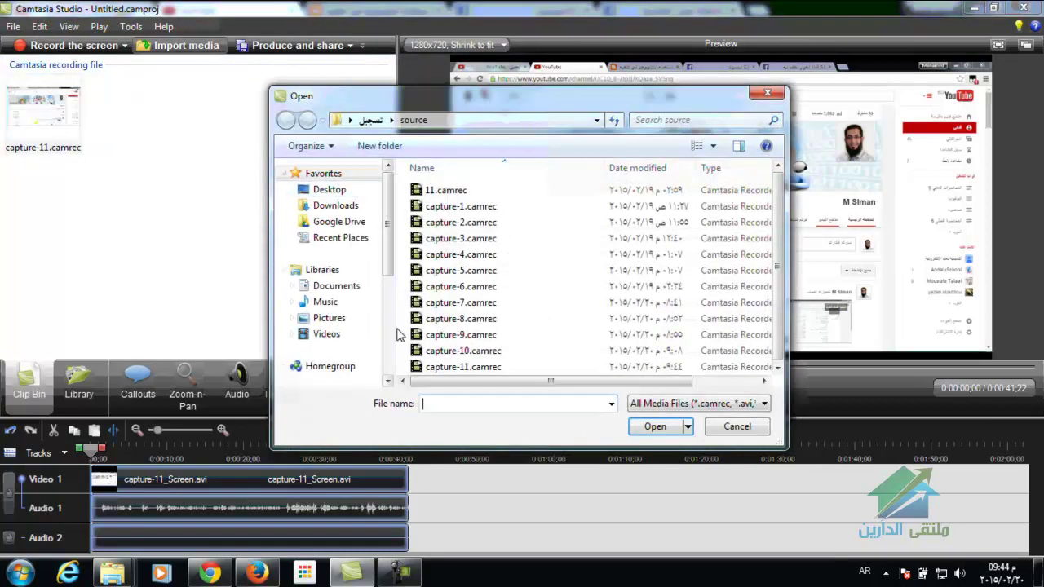
pyautogui.click(443, 291)
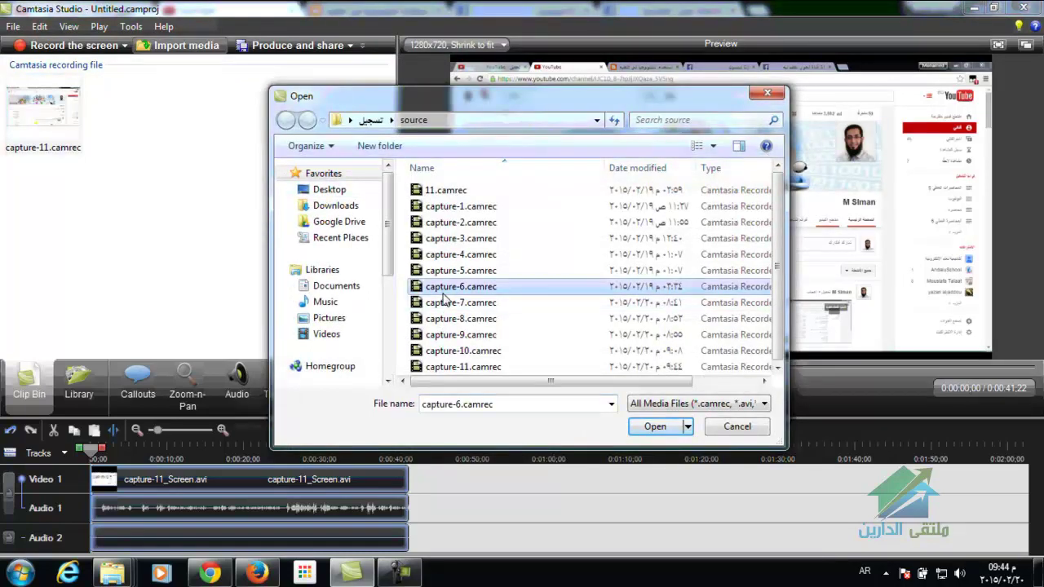
pyautogui.click(715, 426)
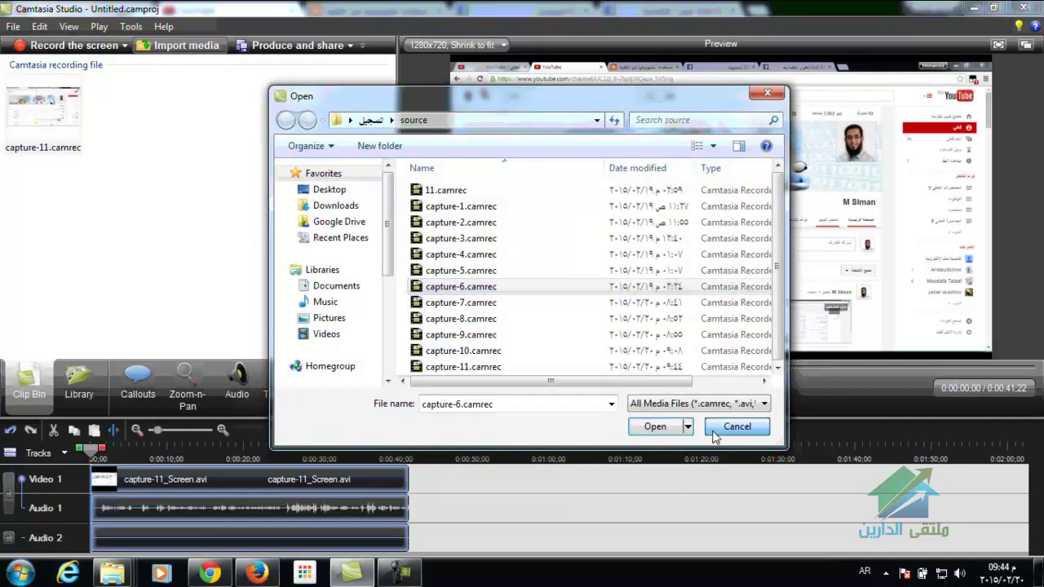
pyautogui.rightClick(51, 96)
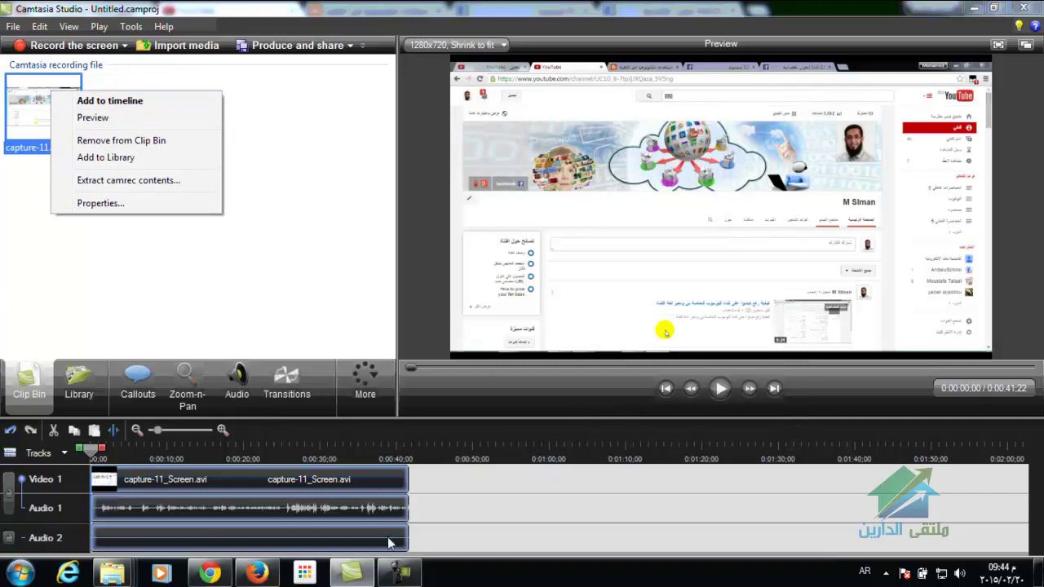
pyautogui.click(459, 505)
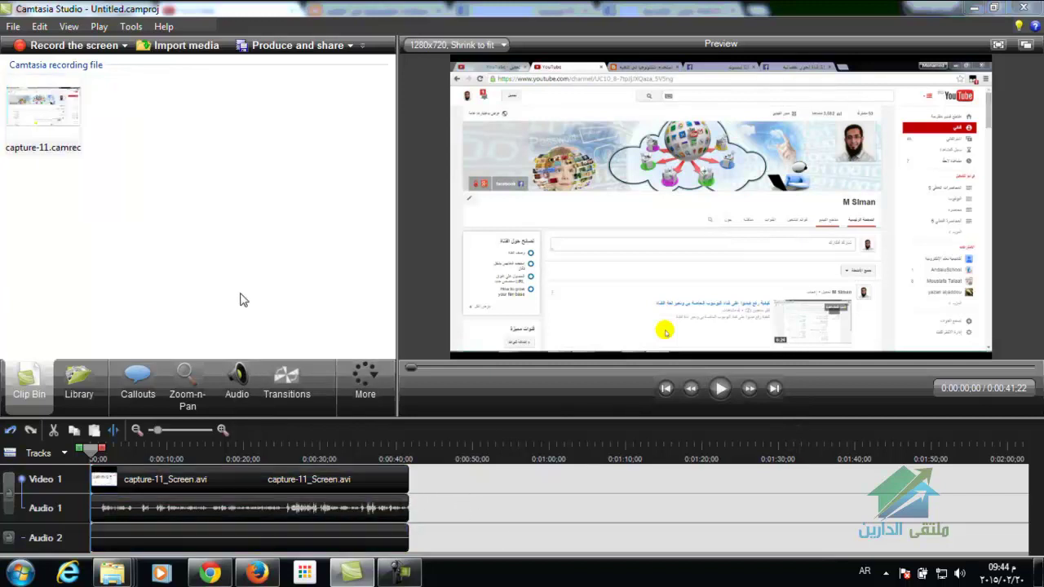
# - Make a short test recording of the Camtasia Studio screen and delete it from its preview
pyautogui.press('F9')
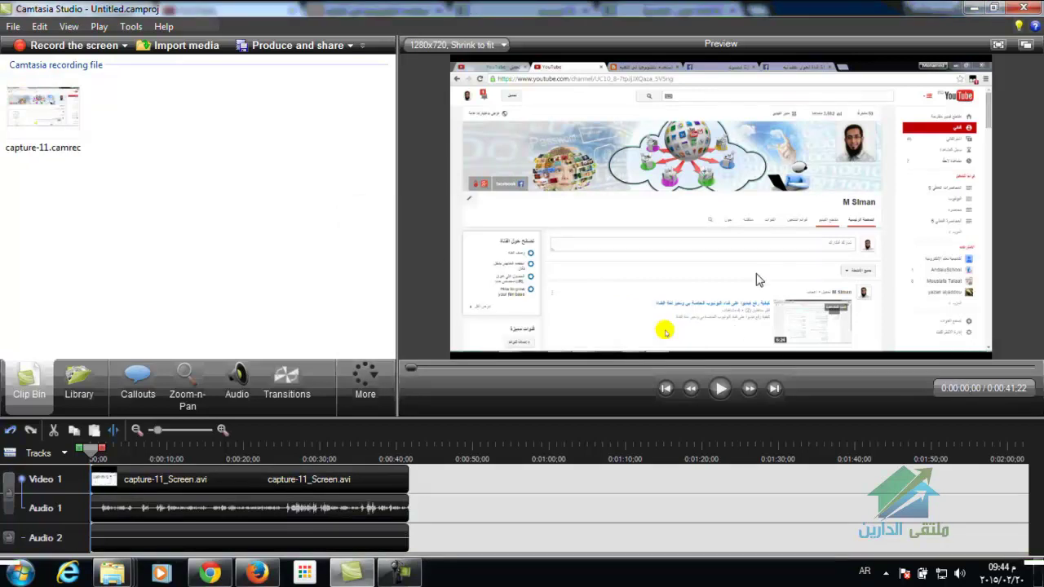
pyautogui.click(400, 571)
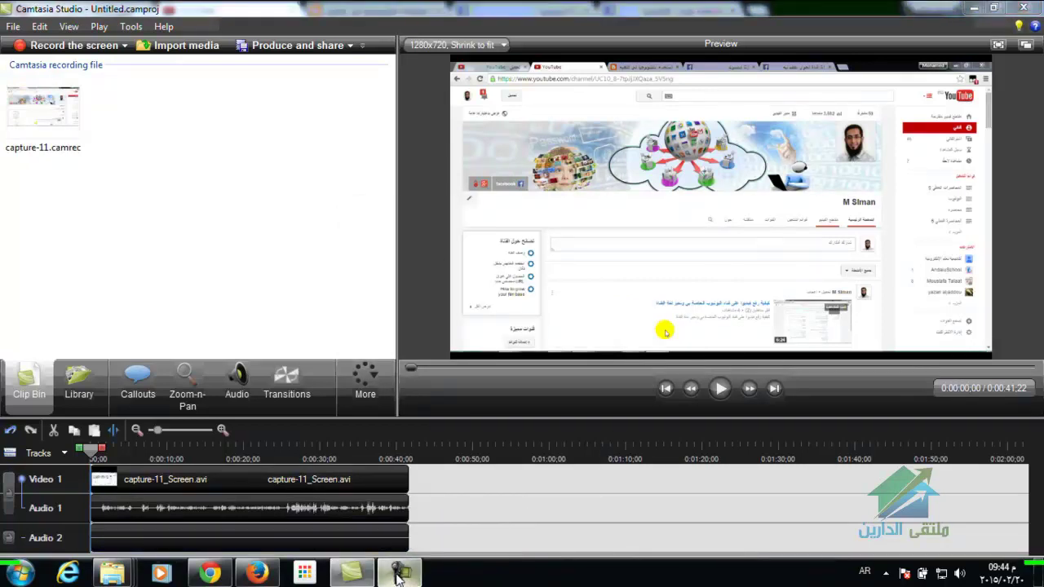
pyautogui.press('F10')
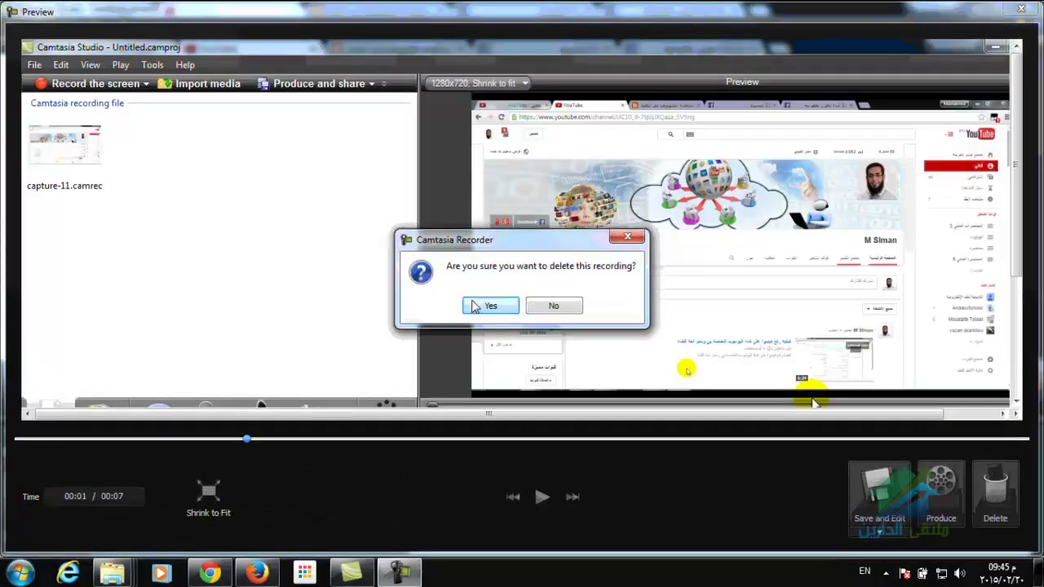
pyautogui.click(491, 306)
# - Reposition the recorder window and resize the custom capture area to 1366 × 734 by its corners
pyautogui.moveTo(554, 315); pyautogui.dragTo(568, 271)
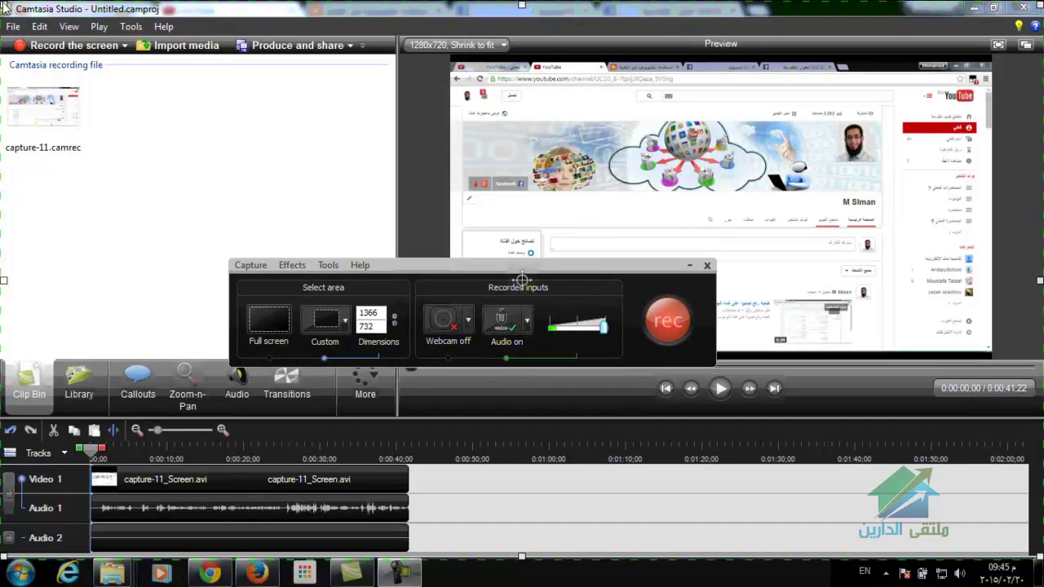
pyautogui.moveTo(6, 9)
pyautogui.mouseDown()
pyautogui.moveTo(181, 190)
pyautogui.moveTo(91, 83)
pyautogui.moveTo(2, 4)
pyautogui.mouseUp()
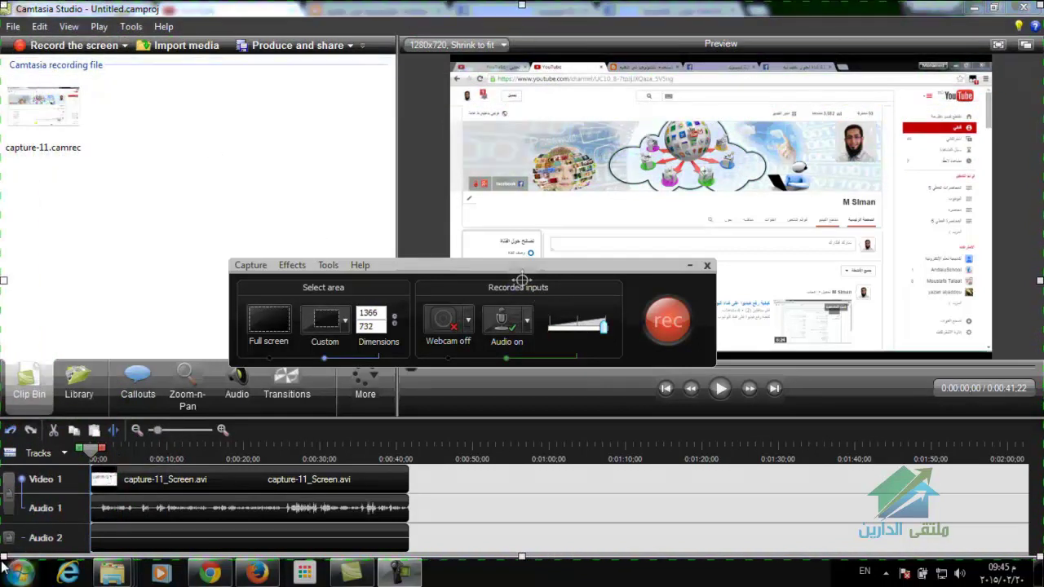
pyautogui.moveTo(4, 558)
pyautogui.mouseDown()
pyautogui.moveTo(3, 581)
pyautogui.moveTo(4, 564)
pyautogui.mouseUp()
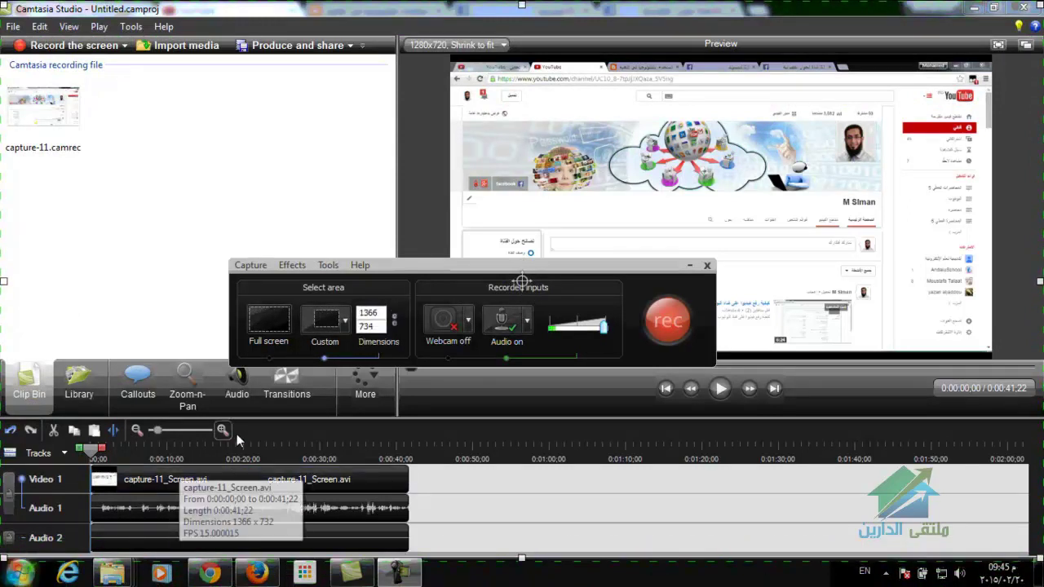
# - Try full-screen capture, return to the custom area, and resize it to 1366 × 730 from its lower edge
pyautogui.click(271, 338)
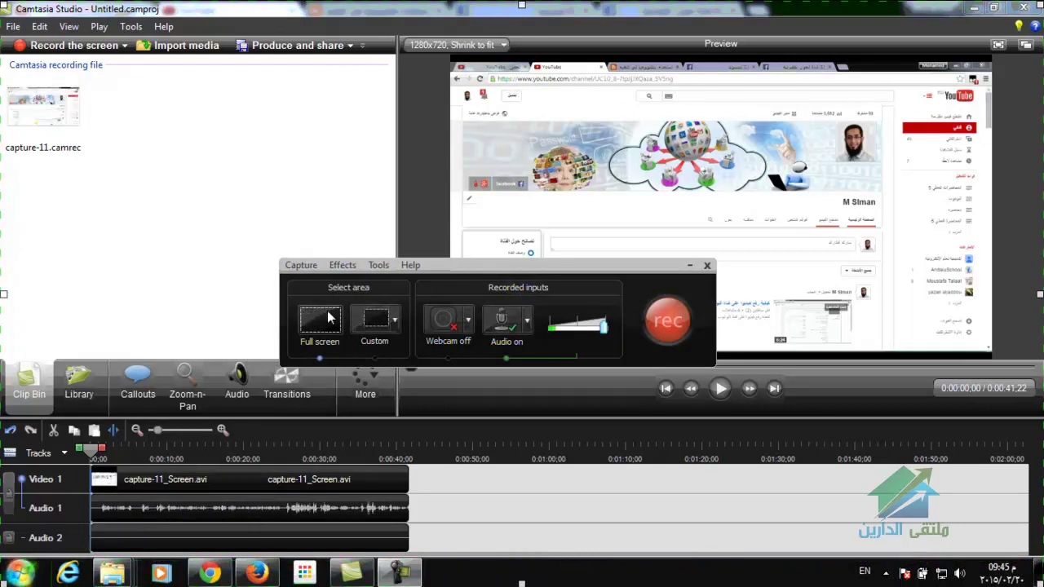
pyautogui.click(375, 353)
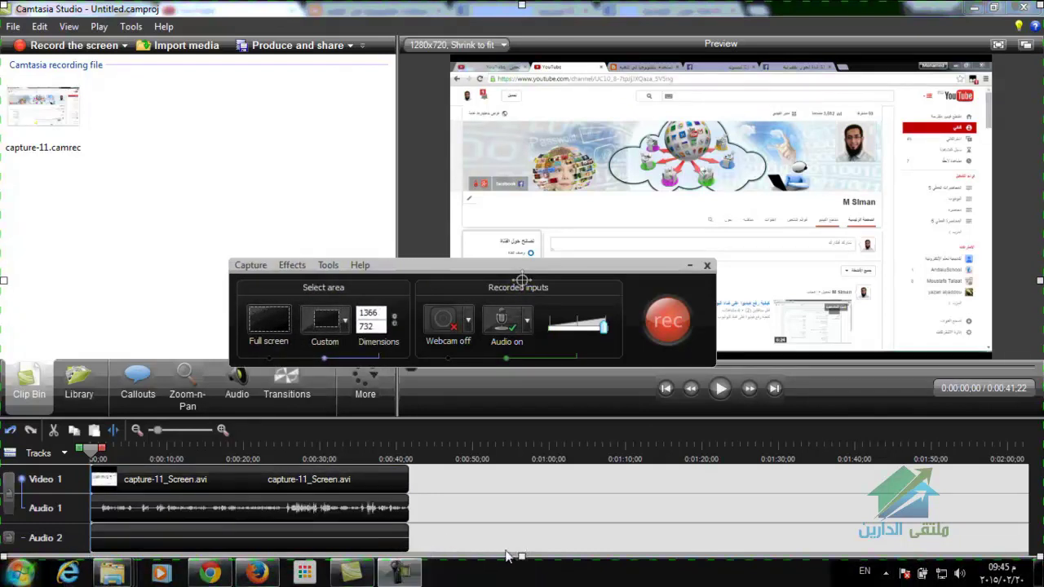
pyautogui.moveTo(522, 556); pyautogui.dragTo(522, 553)
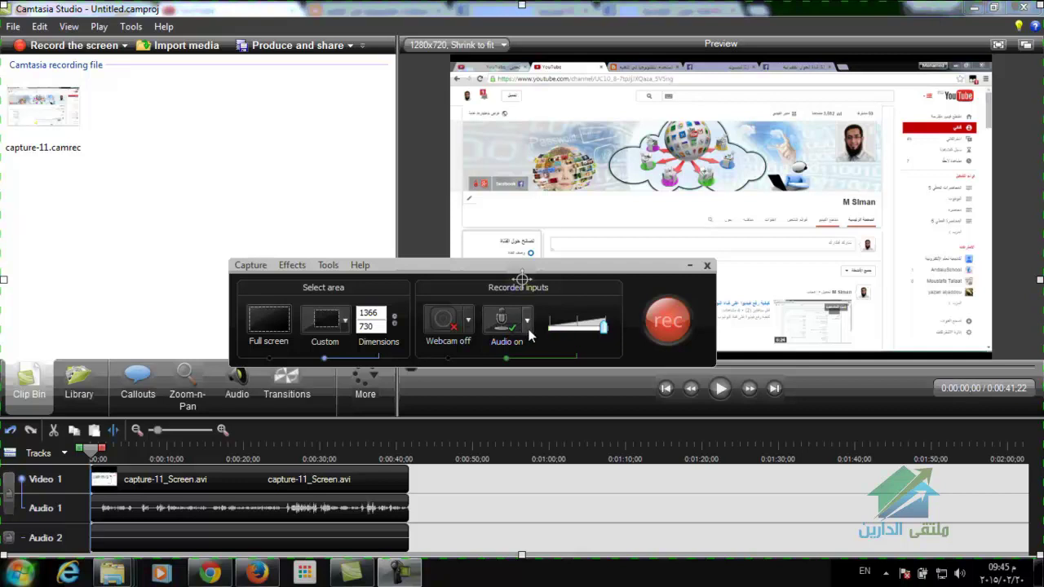
# - Adjust the recorder's audio input volume and briefly try the webcam input before turning it off again
pyautogui.moveTo(584, 330); pyautogui.dragTo(594, 331)
pyautogui.click(447, 359)
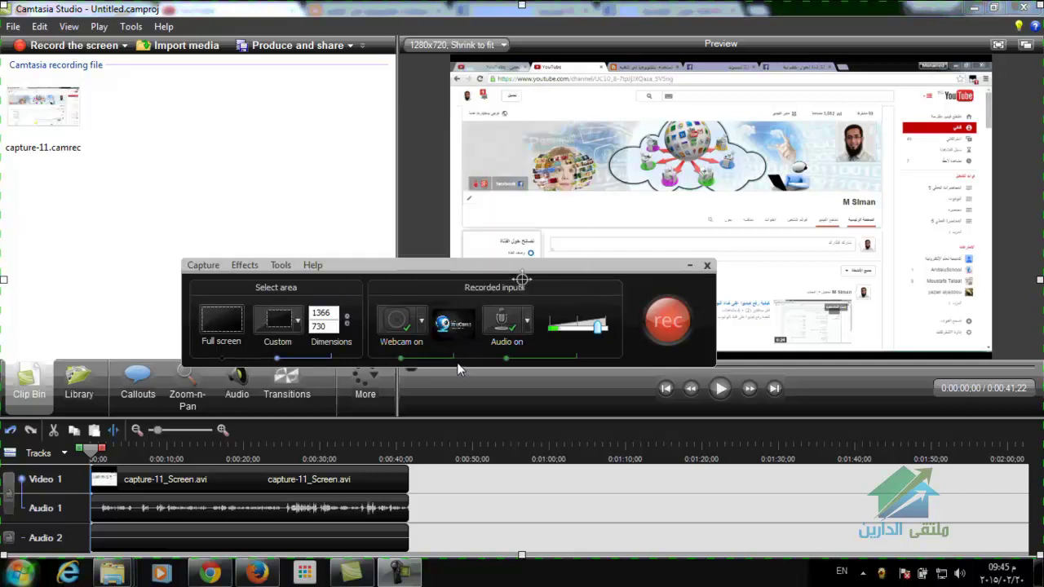
pyautogui.click(397, 320)
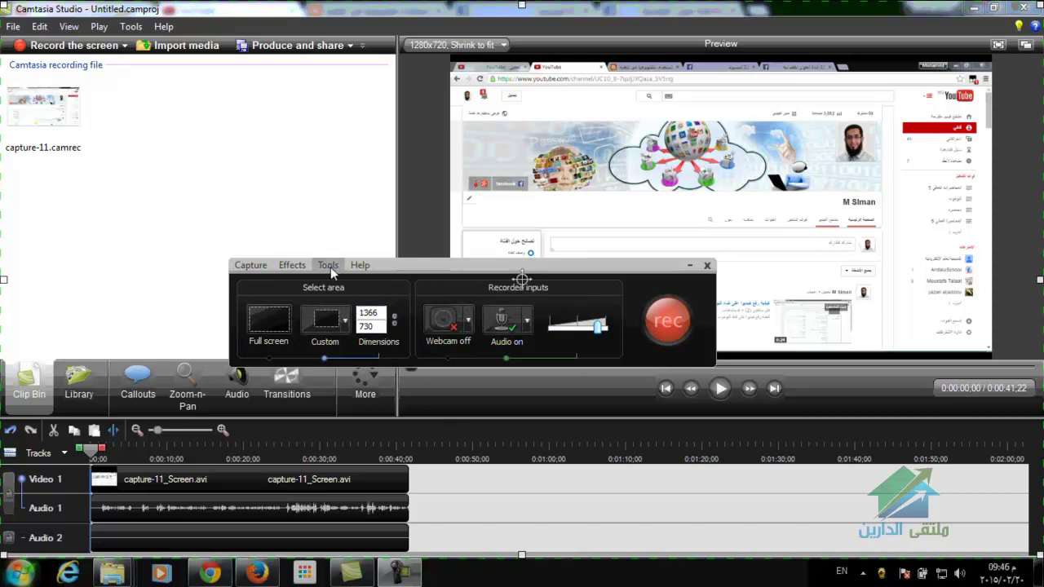
# - Open the recorder's tool options and examine the general capture and saving settings and the video, audio and webcam inputs
pyautogui.click(328, 265)
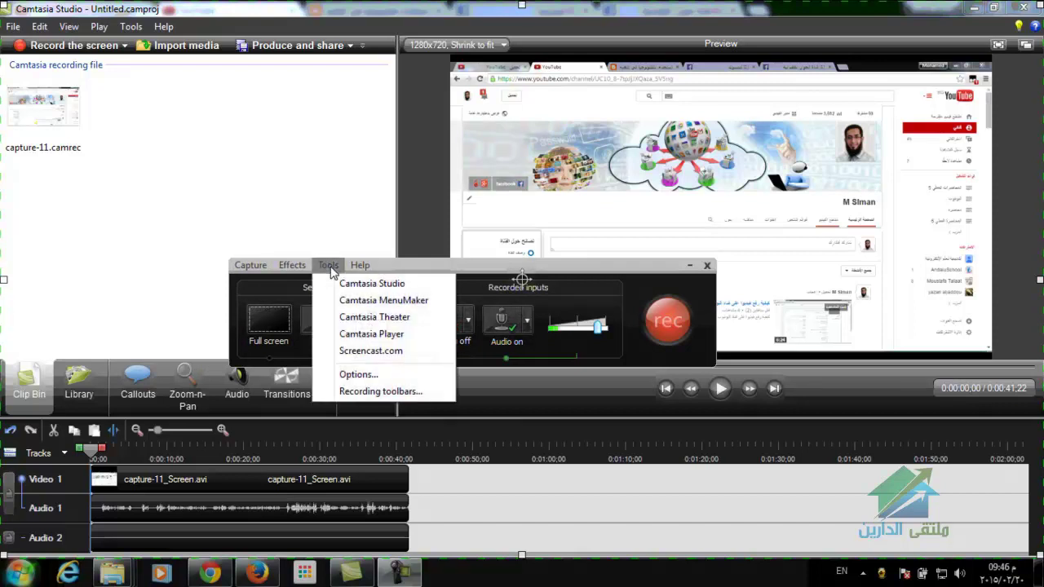
pyautogui.click(352, 375)
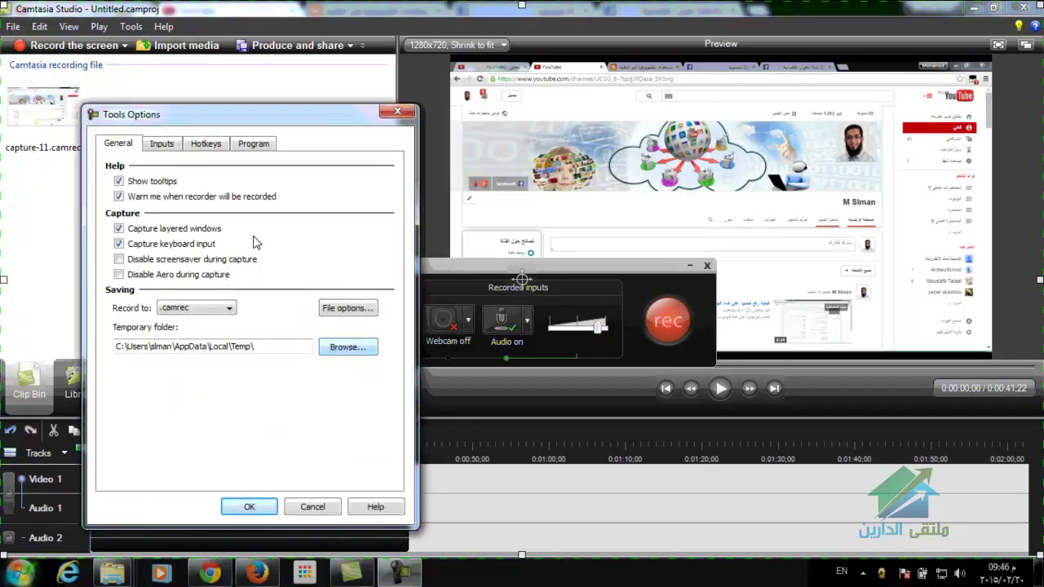
pyautogui.click(162, 144)
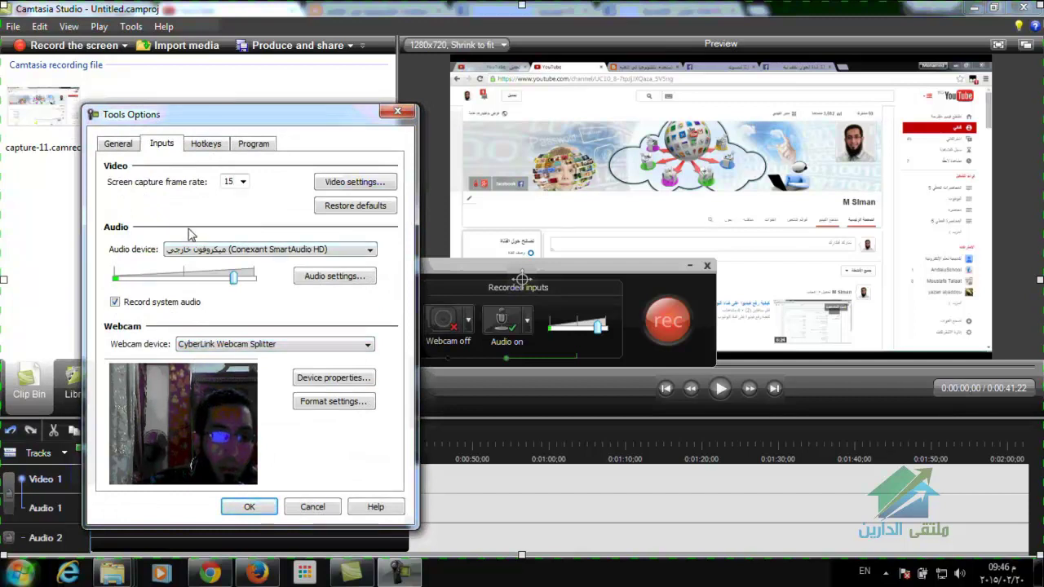
# - Review the hotkeys for each recorder command from Record/Pause to Hide Tray Icon, glance at the program settings, and cancel the options dialog
pyautogui.click(208, 145)
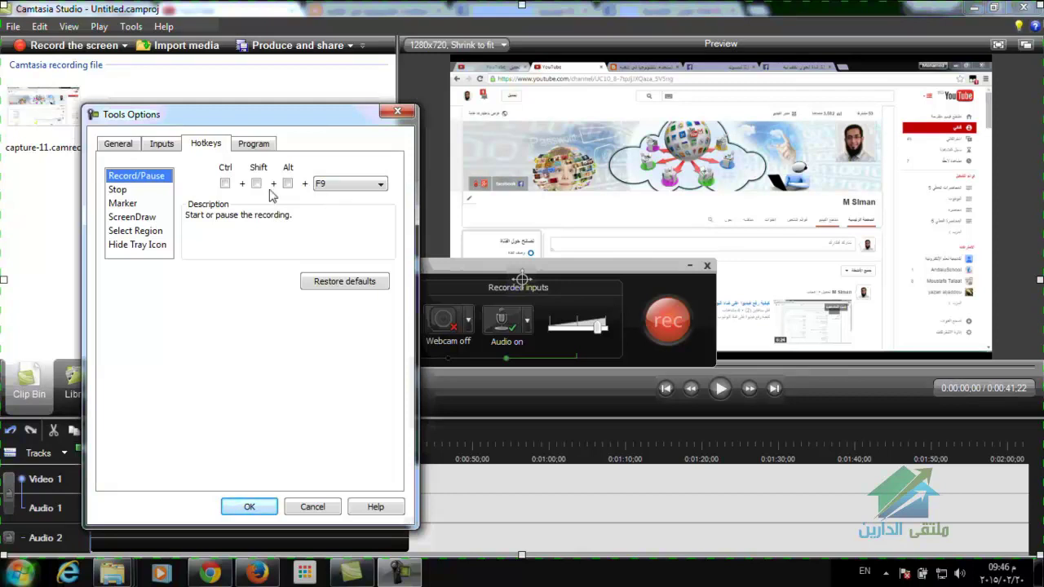
pyautogui.click(135, 192)
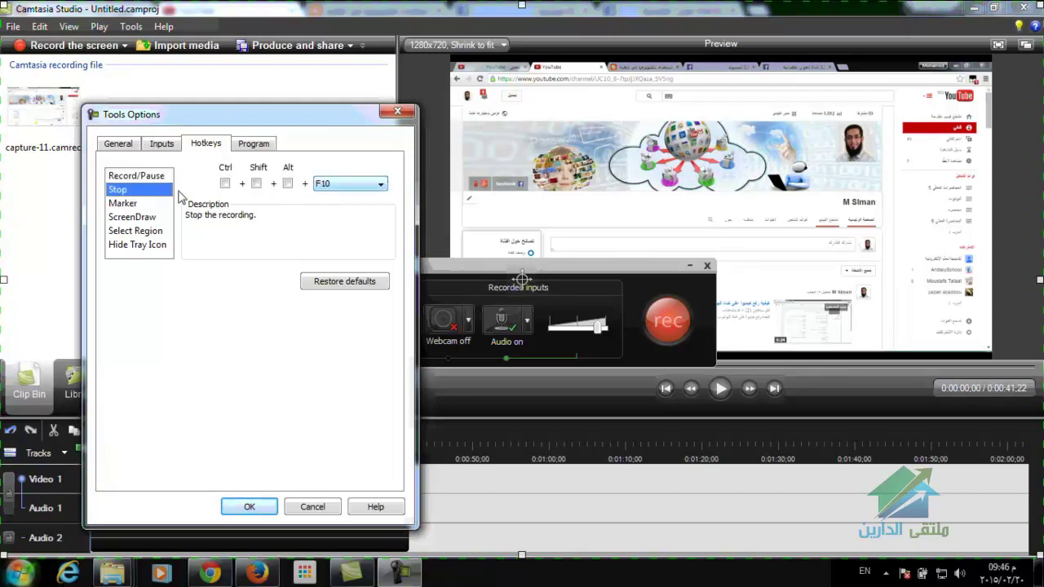
pyautogui.click(124, 204)
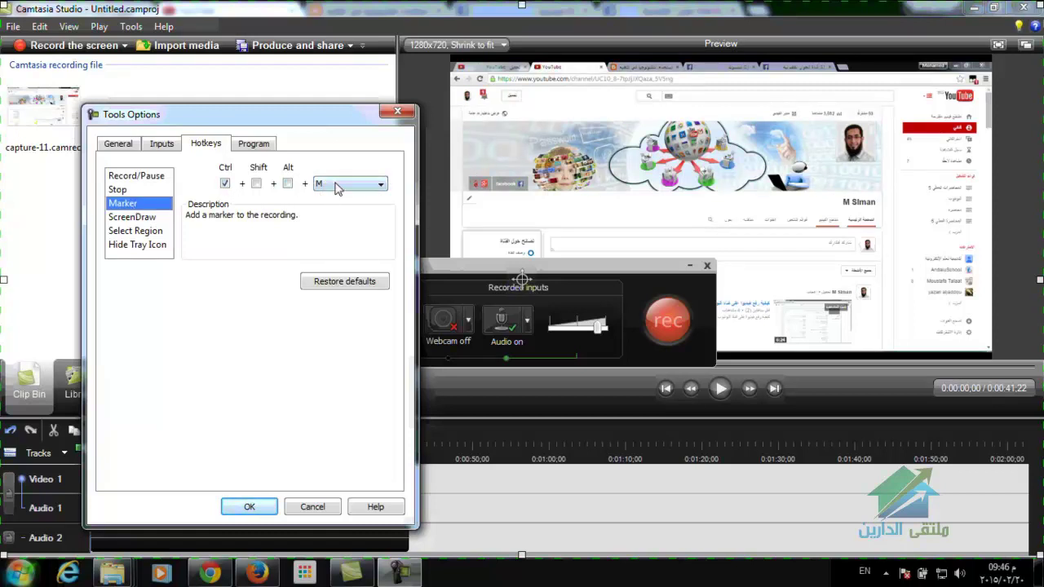
pyautogui.click(134, 218)
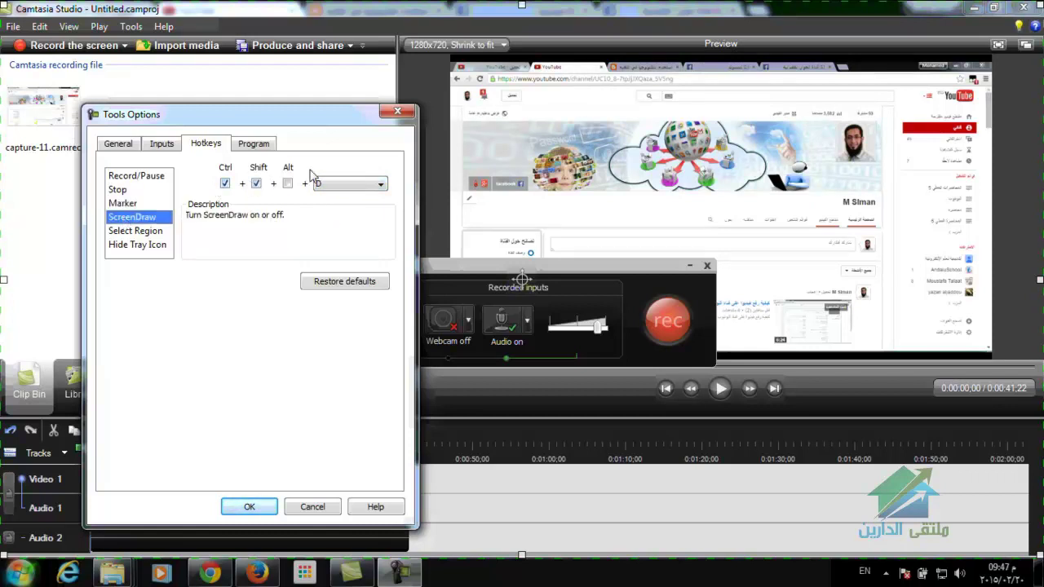
pyautogui.click(135, 232)
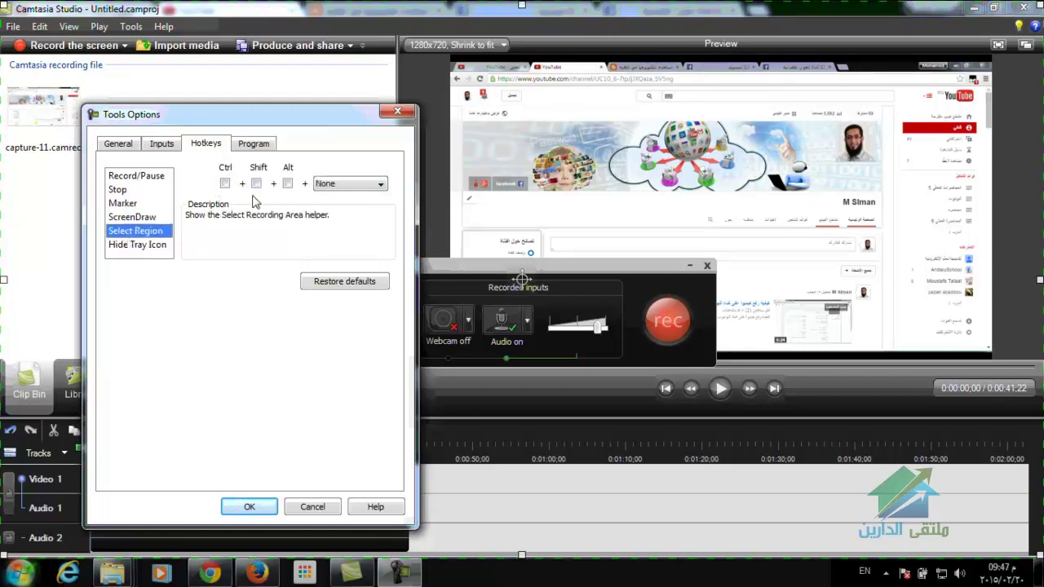
pyautogui.click(156, 248)
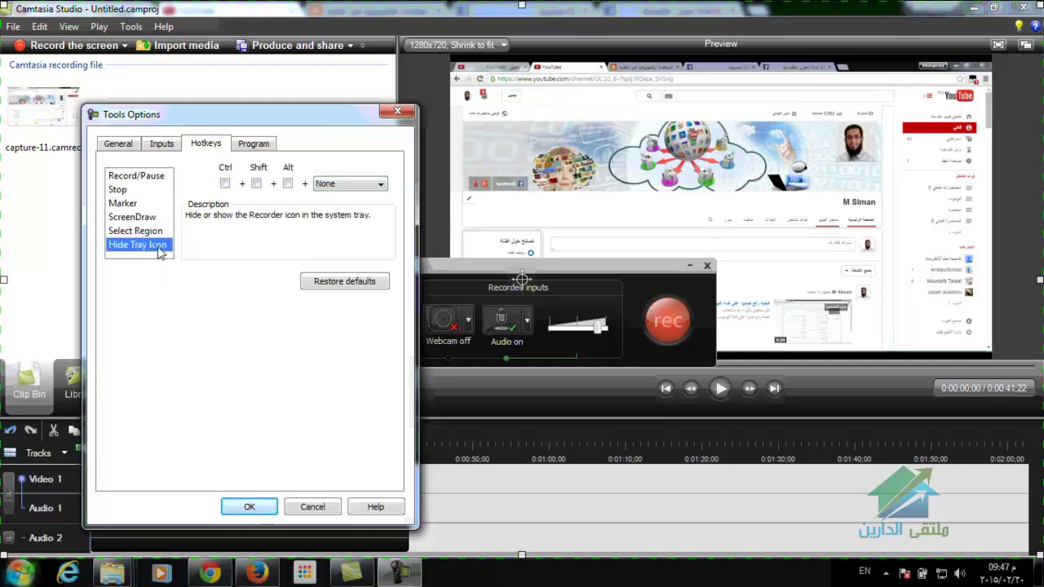
pyautogui.click(253, 143)
pyautogui.click(118, 144)
pyautogui.click(312, 507)
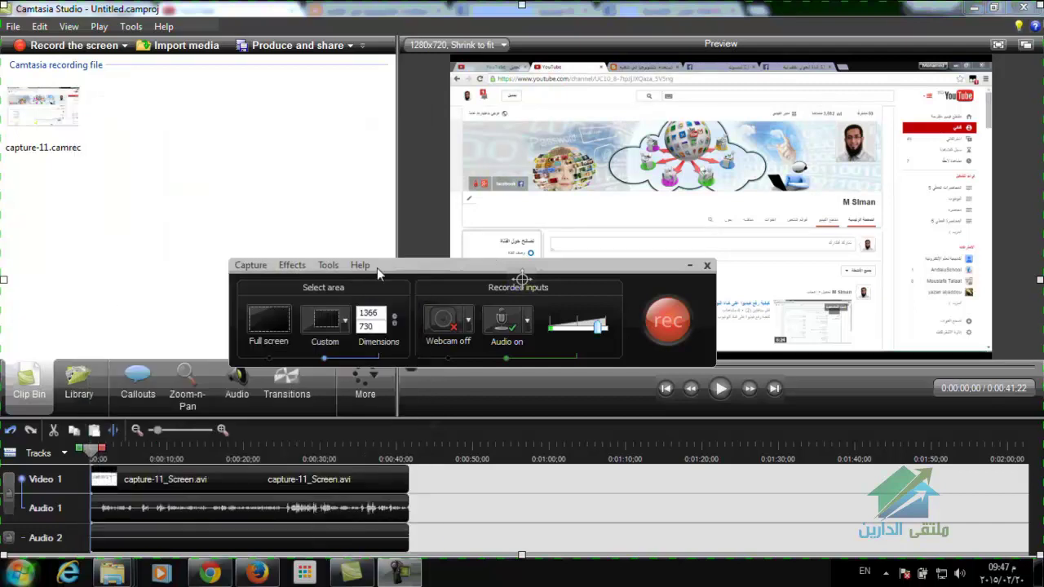
# - Look at the annotation choices among the recorder's effects
pyautogui.click(295, 267)
pyautogui.moveTo(302, 284)
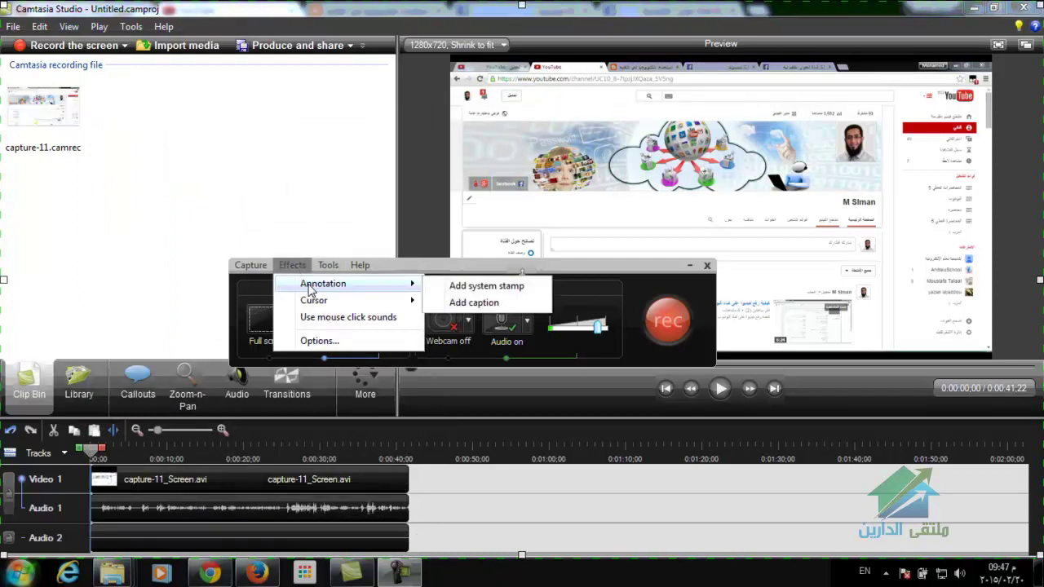
# - Look through the recorder's effects options, then minimize the recorder to return to the project timeline
pyautogui.moveTo(309, 305)
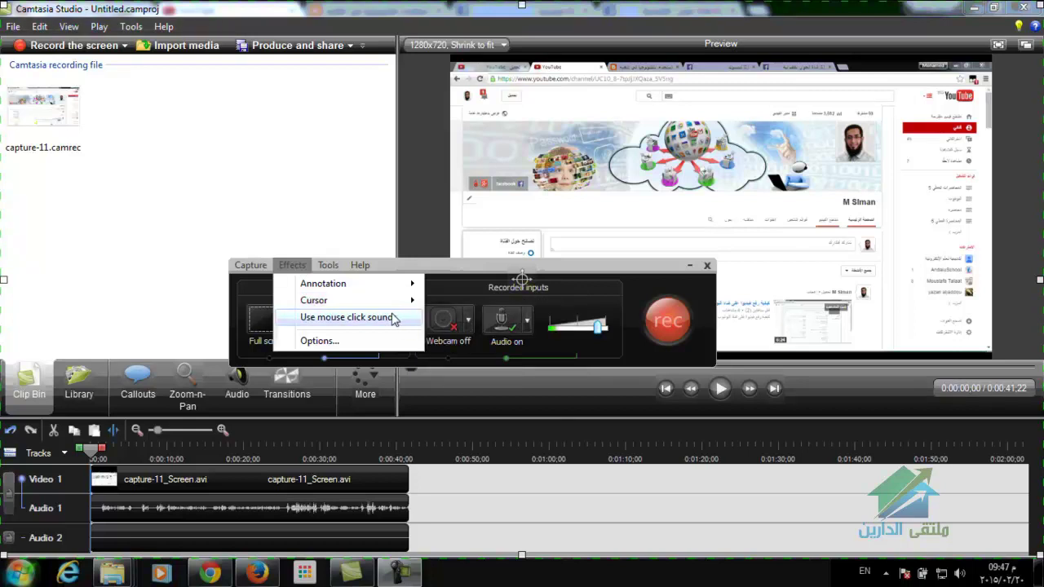
pyautogui.click(247, 269)
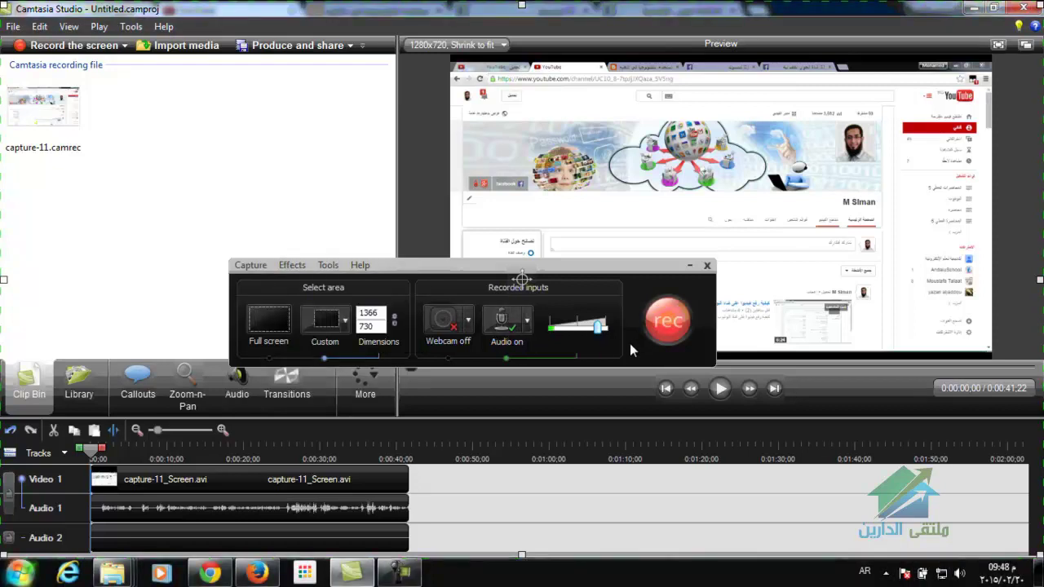
pyautogui.click(690, 268)
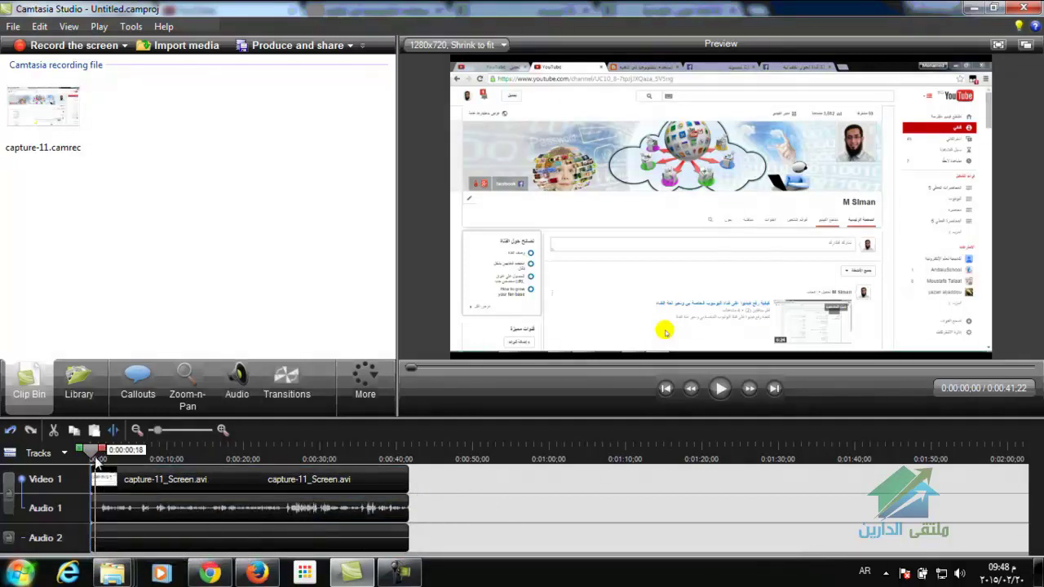
# - Play the start of the clip and select the timeline range from 0:00:09;00 to 0:00:26;03
pyautogui.press('space')
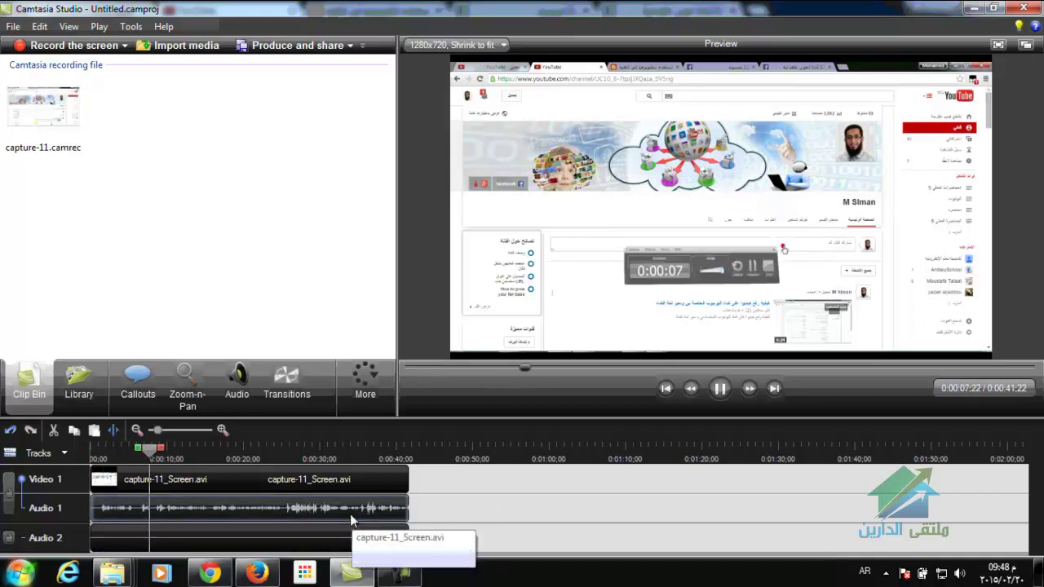
pyautogui.moveTo(158, 450); pyautogui.dragTo(170, 449)
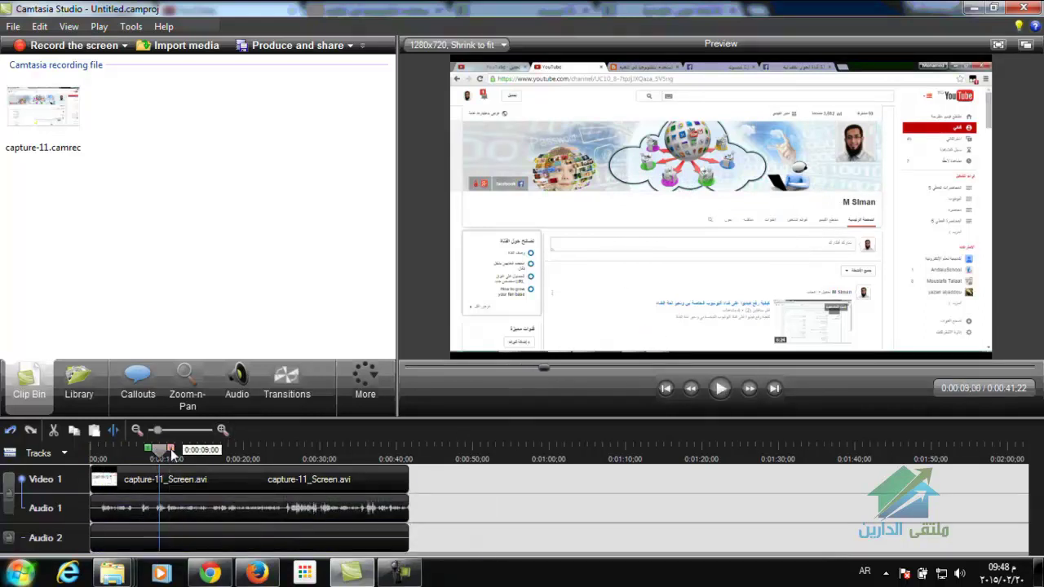
pyautogui.moveTo(170, 450); pyautogui.dragTo(299, 448)
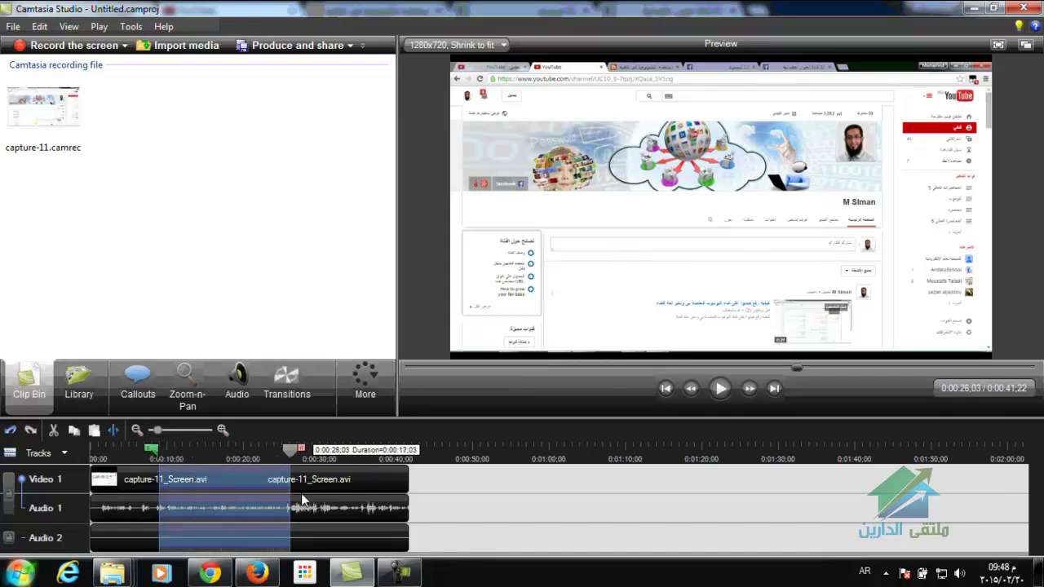
# - Raise the audio volume of the selected range repeatedly, then lower it
pyautogui.click(241, 391)
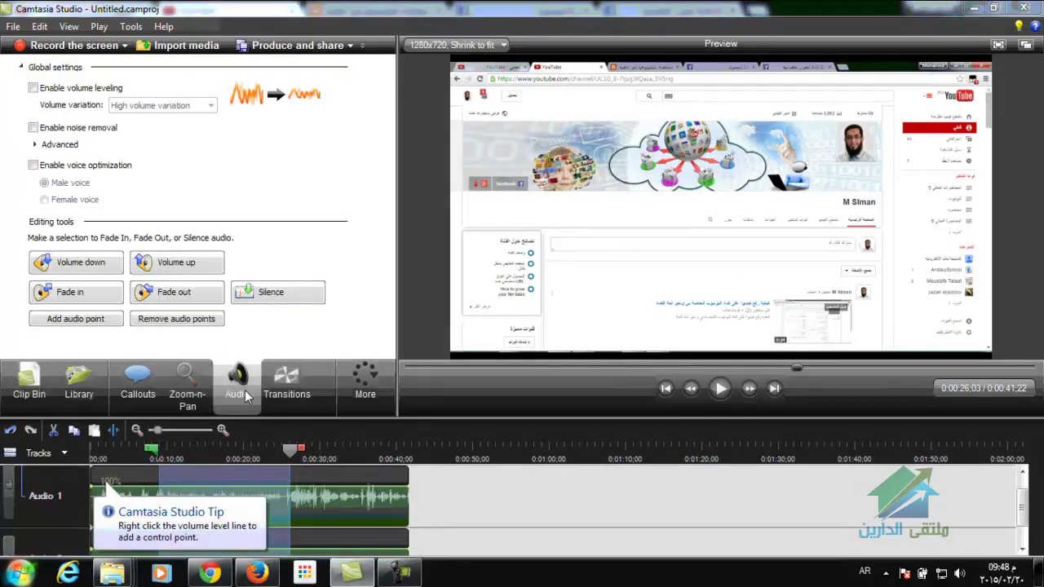
pyautogui.click(158, 261)
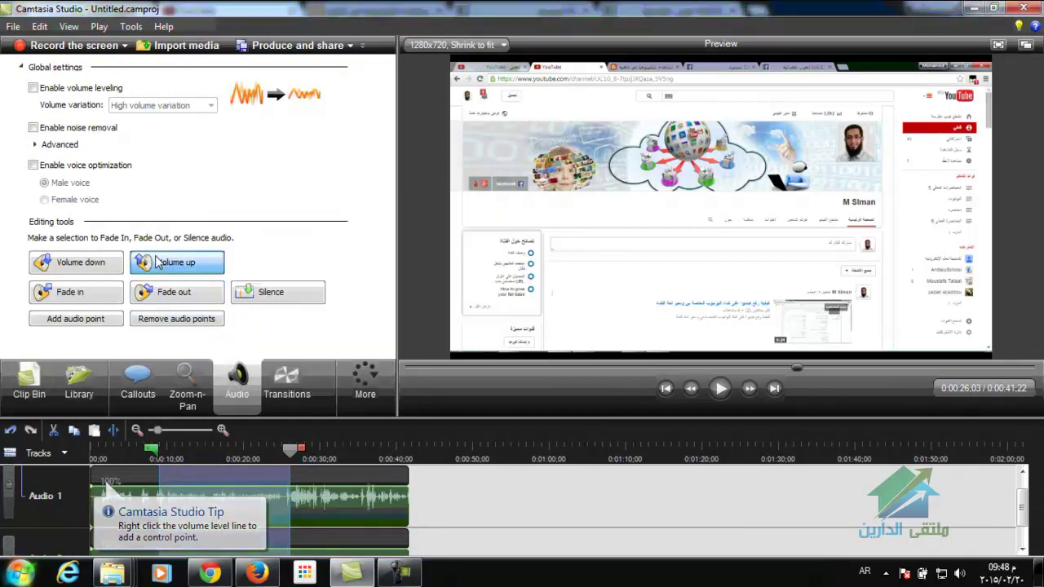
pyautogui.click(157, 262)
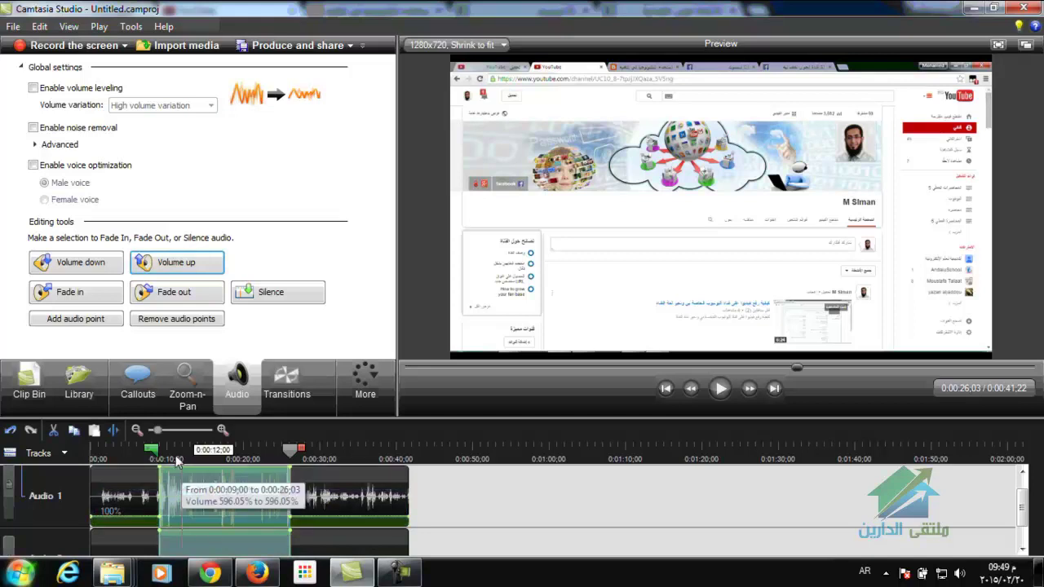
pyautogui.click(102, 269)
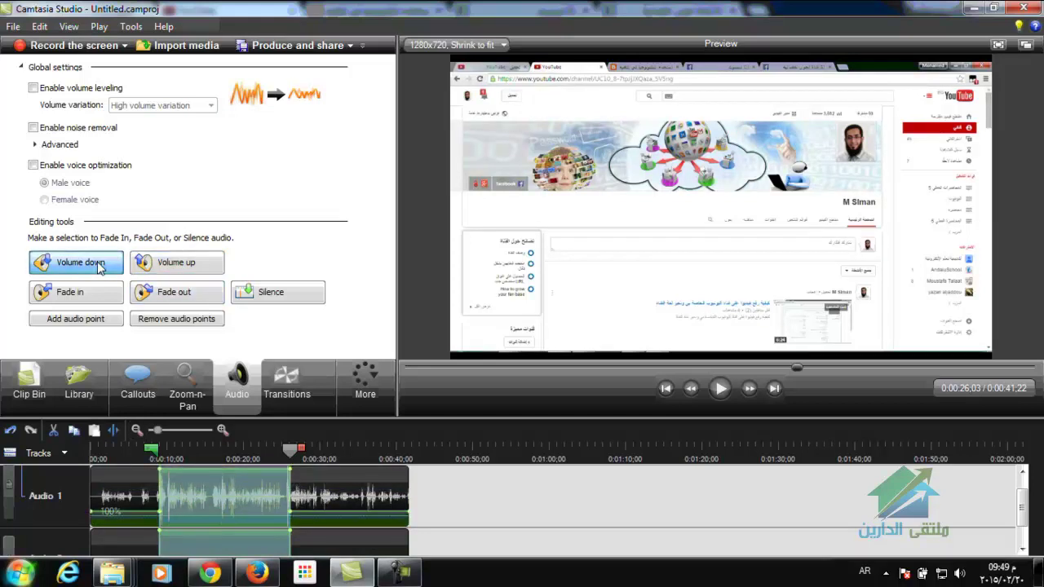
# - Remove all audio points from the timeline and clear the range selection
pyautogui.click(210, 320)
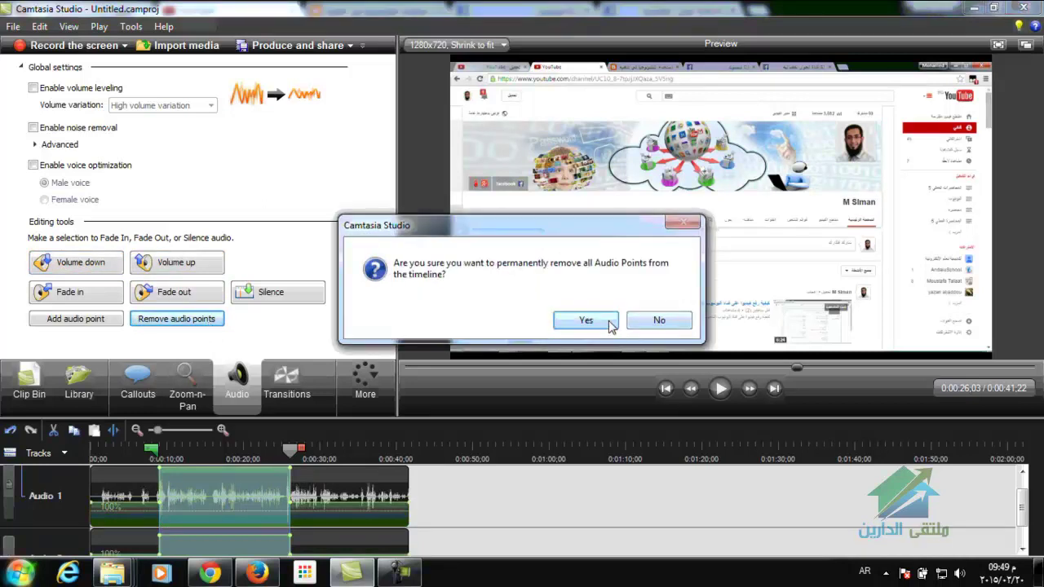
pyautogui.click(608, 322)
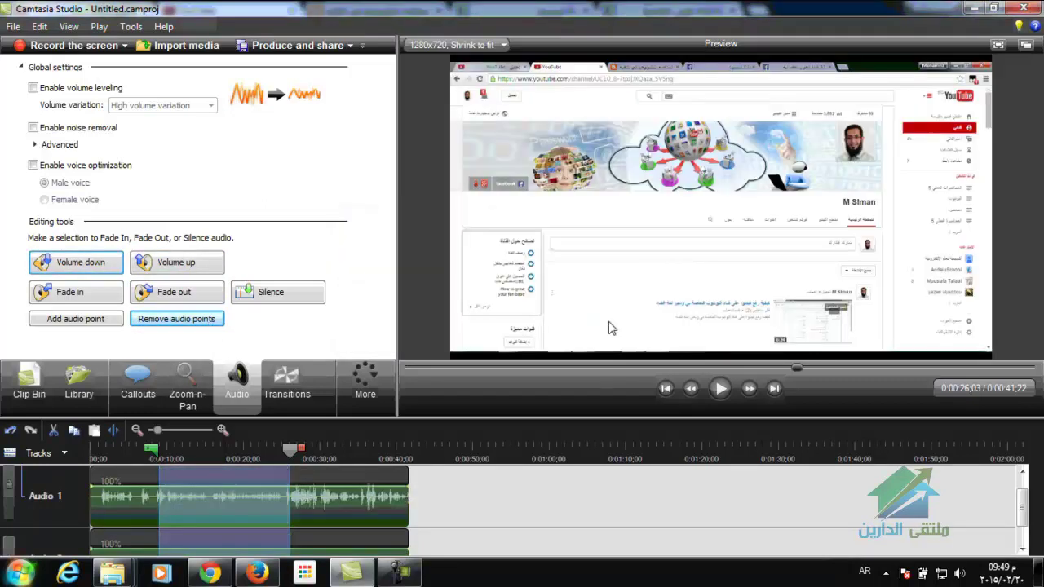
pyautogui.click(293, 455)
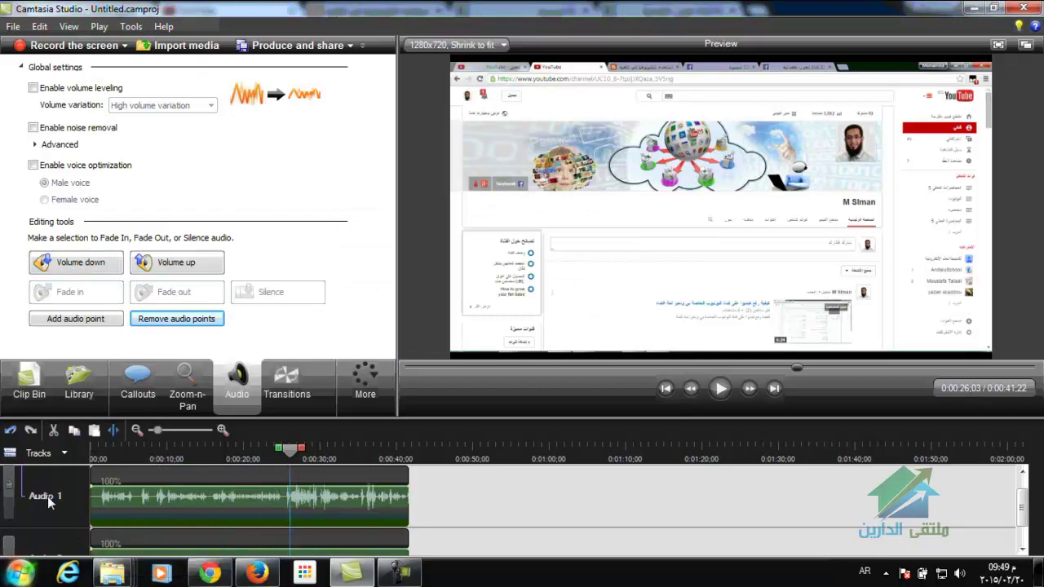
# - Select the whole Audio 1 clip and raise its volume repeatedly
pyautogui.click(94, 506)
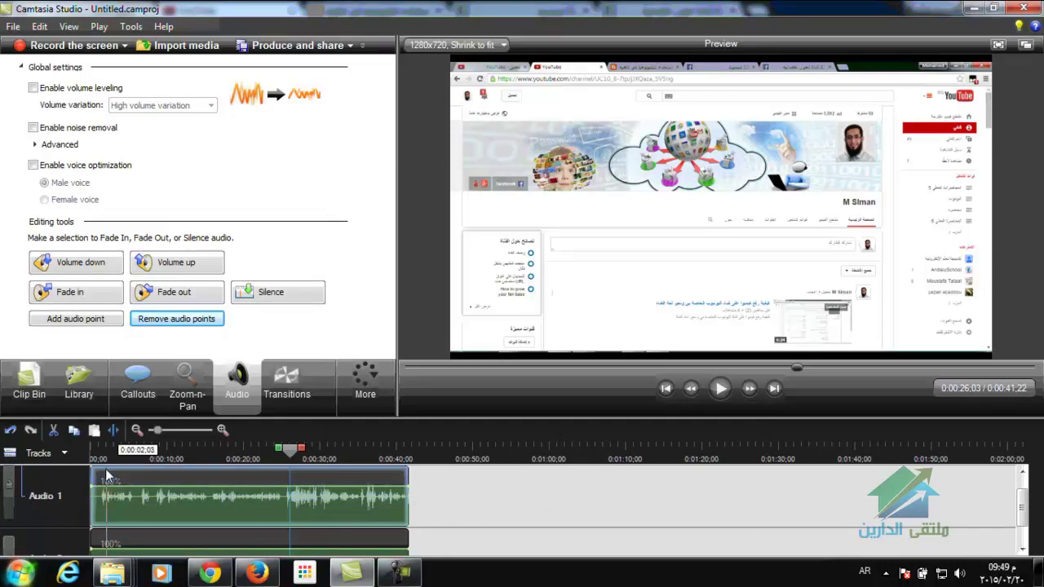
pyautogui.click(181, 274)
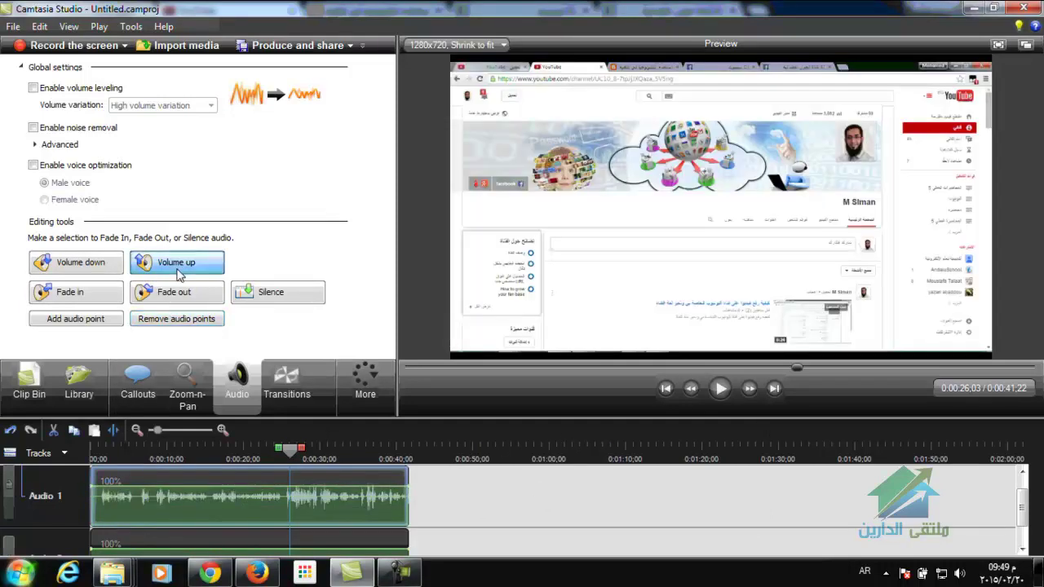
pyautogui.click(180, 274)
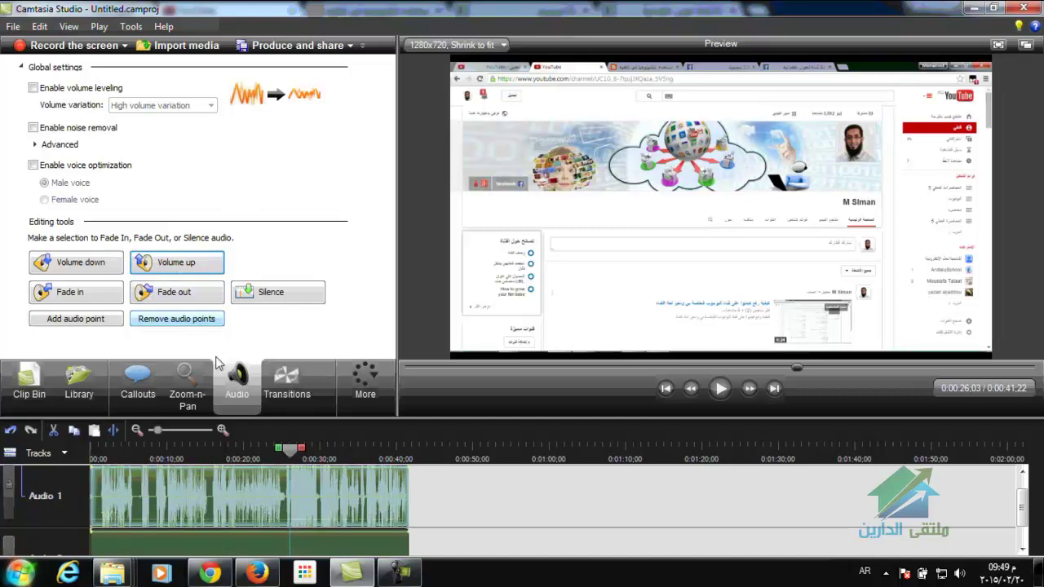
# - Add a zoom keyframe at 0:00:34;07, trying a 183% scale on the left part of the frame before restoring 93%
pyautogui.moveTo(291, 454); pyautogui.dragTo(351, 451)
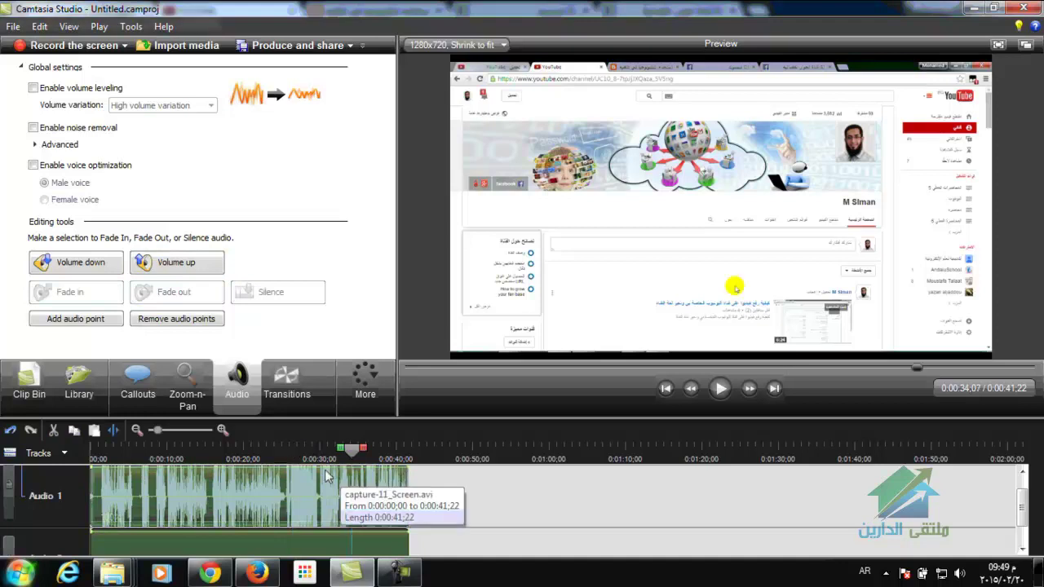
pyautogui.click(184, 380)
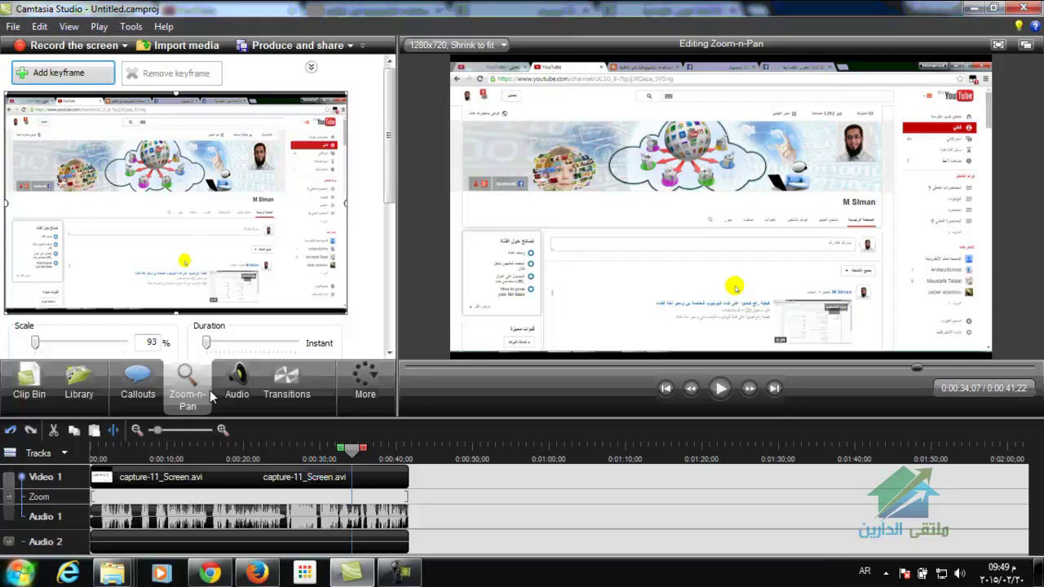
pyautogui.moveTo(235, 217); pyautogui.dragTo(261, 228)
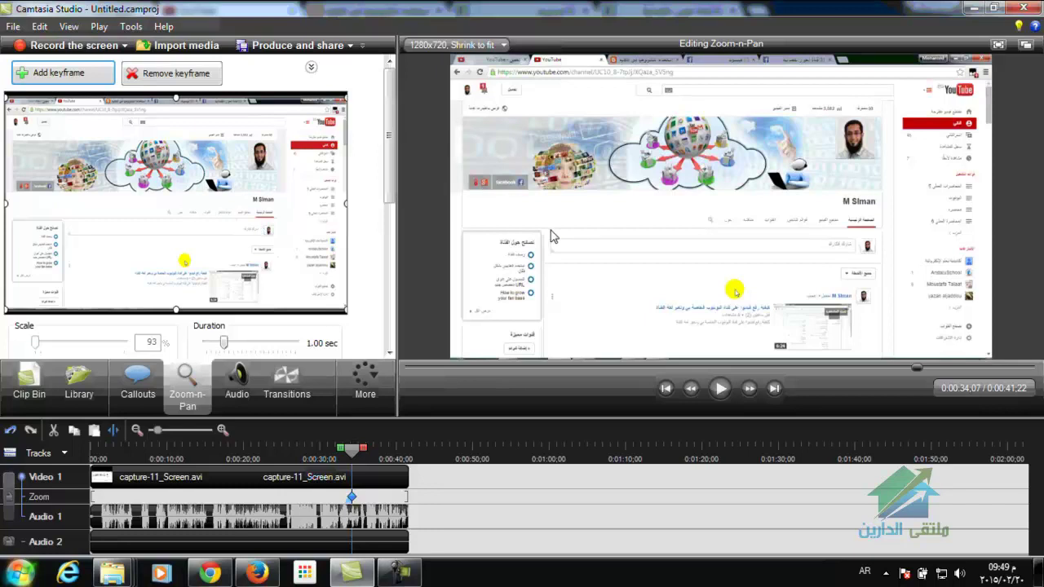
pyautogui.moveTo(345, 209); pyautogui.dragTo(178, 183)
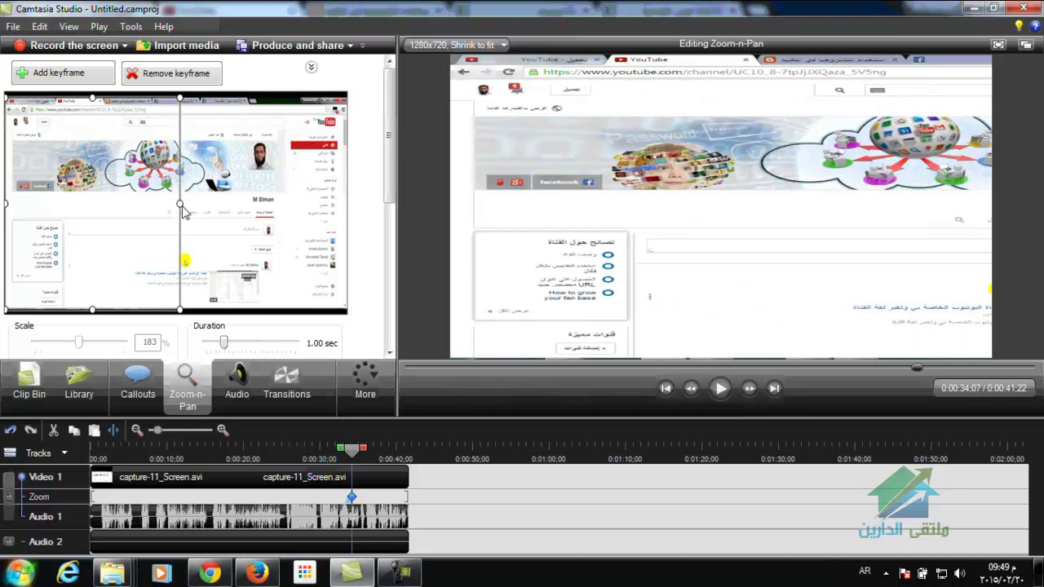
pyautogui.moveTo(181, 207); pyautogui.dragTo(355, 232)
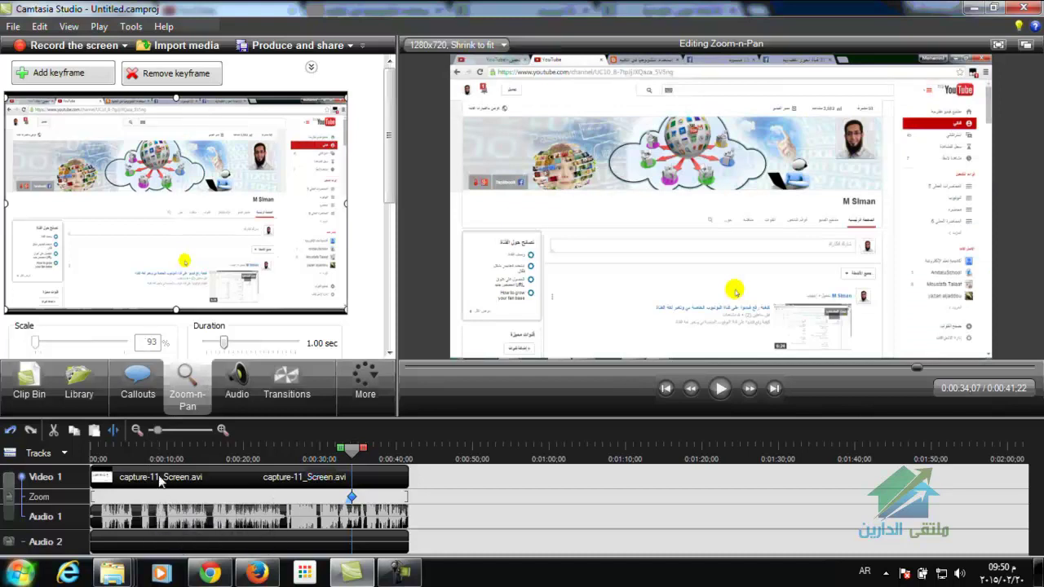
# - Add a callout over the middle of the channel banner and change its shape from pointy arrow to filled rounded rectangle
pyautogui.click(137, 392)
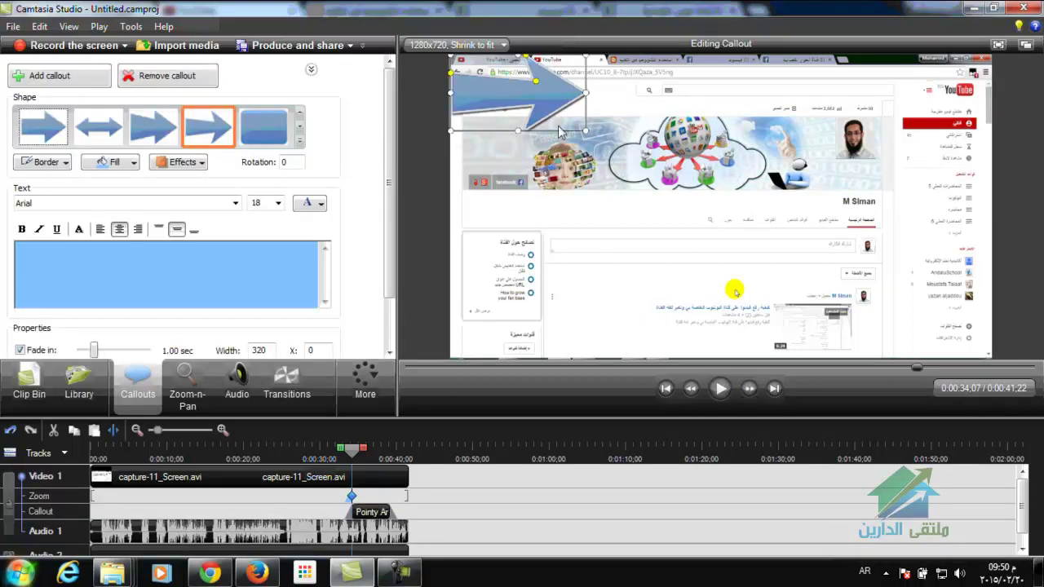
pyautogui.moveTo(526, 110); pyautogui.dragTo(661, 169)
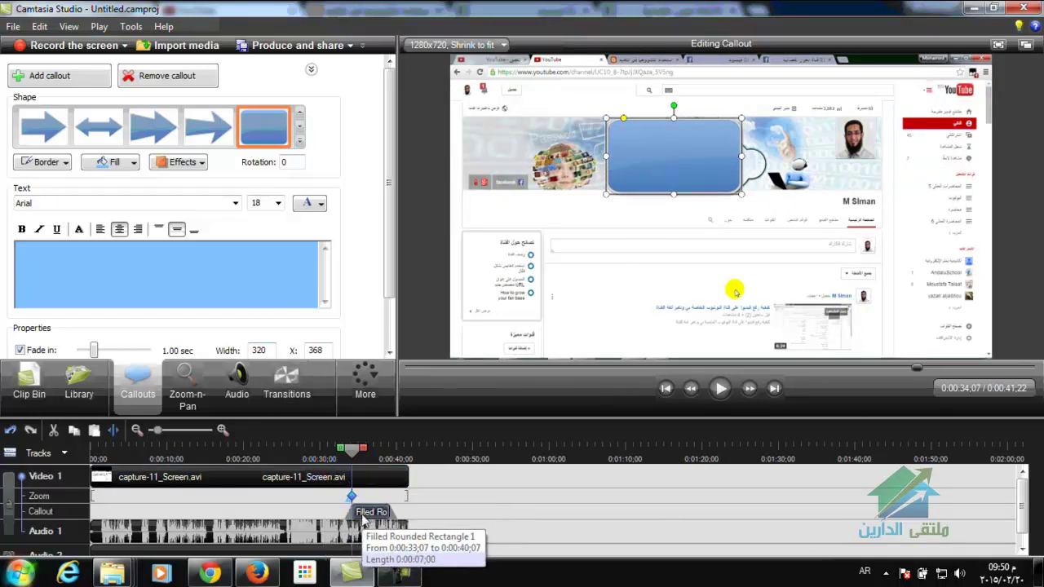
# - Set the rounded rectangle callout to run from 0:00:05;15 to 0:00:36;00 on the timeline and preview it
pyautogui.moveTo(353, 511); pyautogui.dragTo(143, 506)
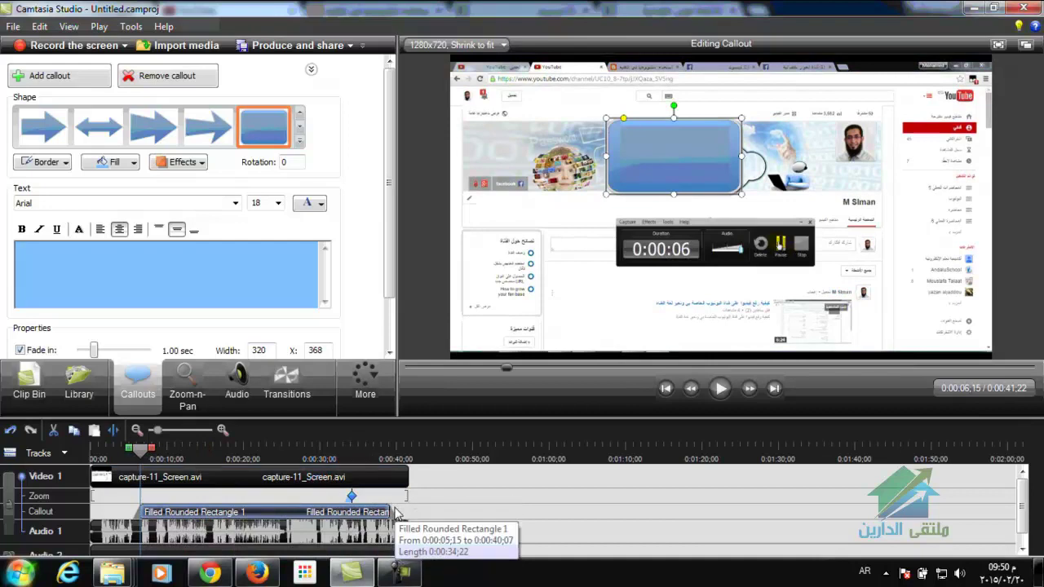
pyautogui.moveTo(389, 512); pyautogui.dragTo(203, 435)
pyautogui.press('space')
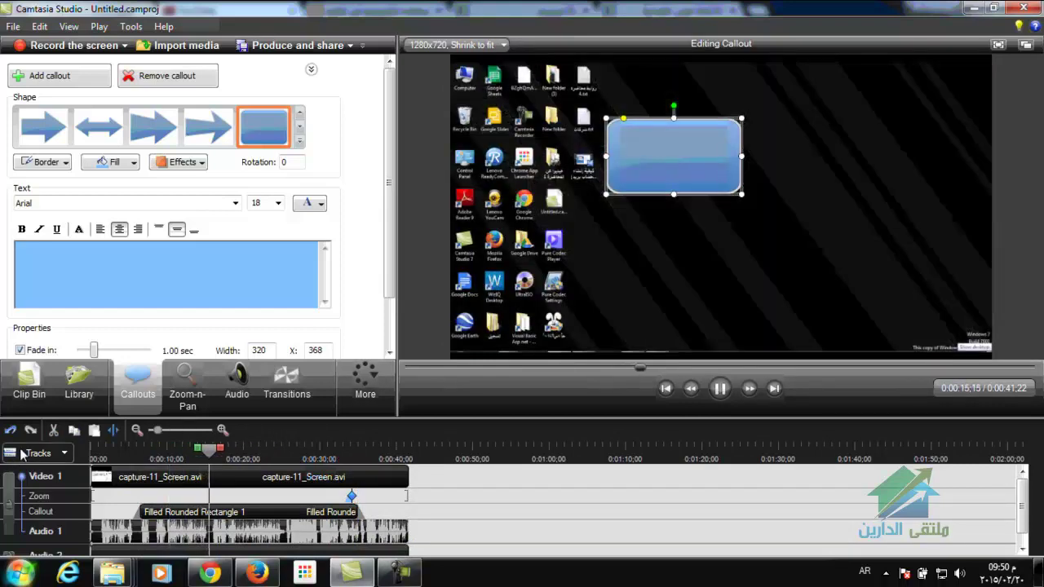
pyautogui.press('space')
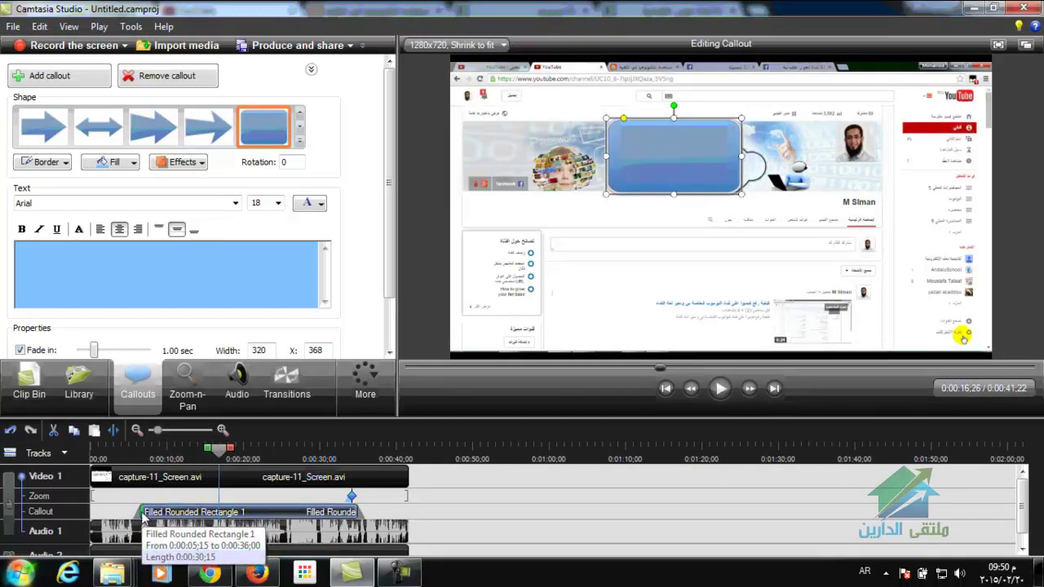
pyautogui.click(351, 455)
pyautogui.moveTo(351, 450); pyautogui.dragTo(316, 454)
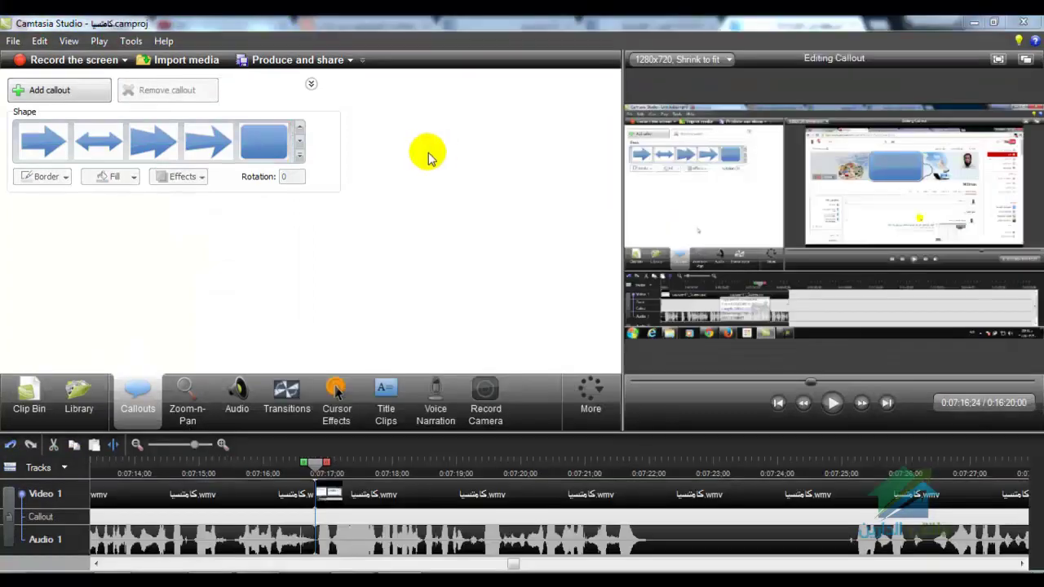
# - Add a thought bubble callout at 0:07:16;24 with the red text "بسم الله"
pyautogui.click(299, 159)
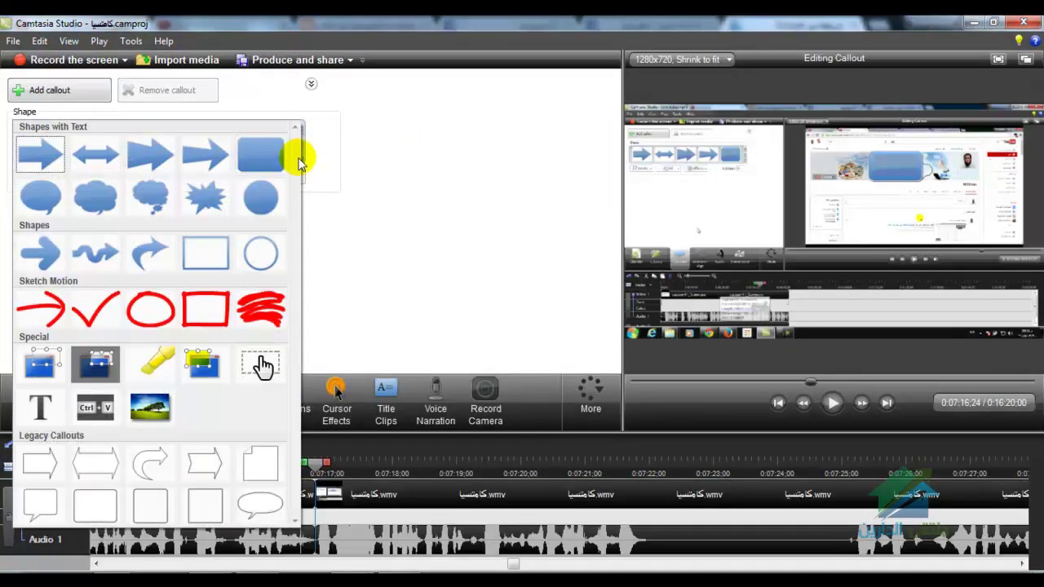
pyautogui.click(151, 194)
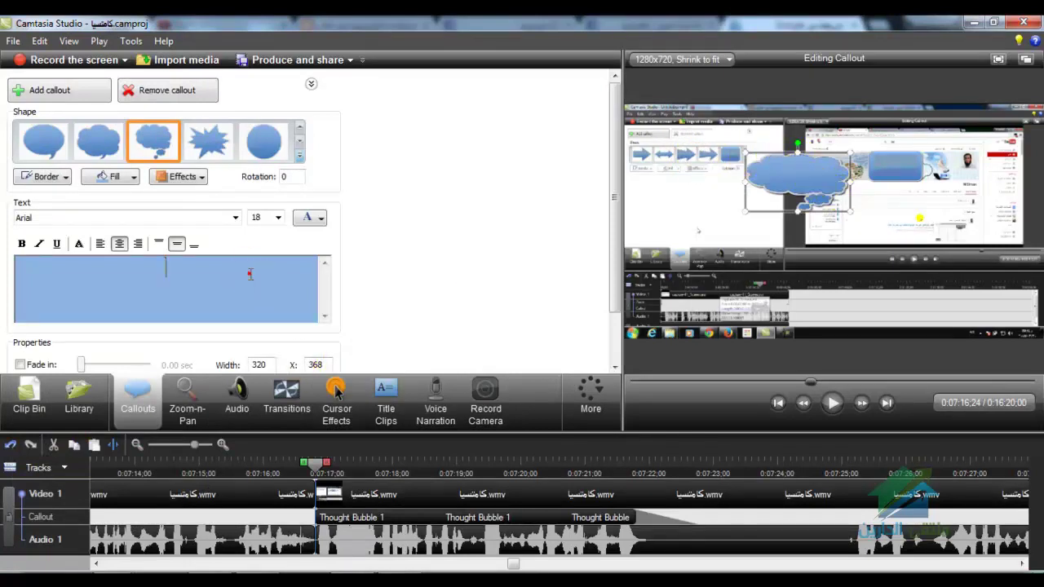
pyautogui.click(304, 220)
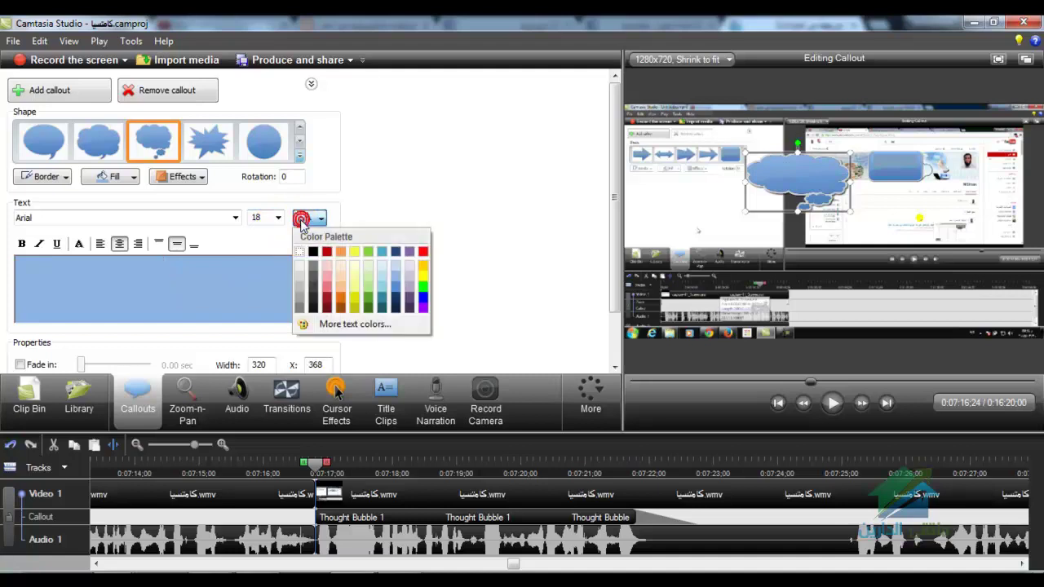
pyautogui.click(327, 255)
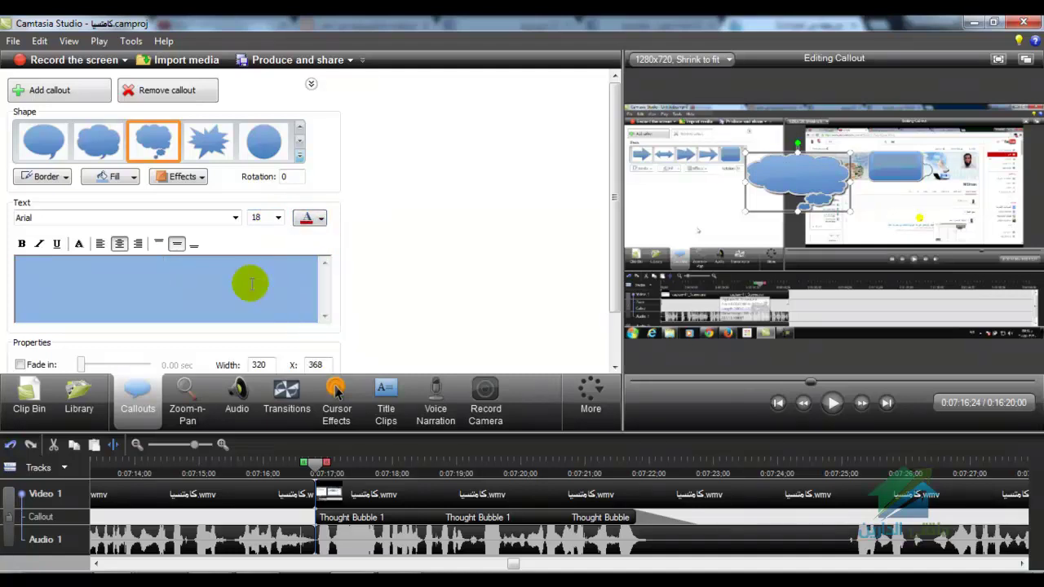
pyautogui.write('بس')
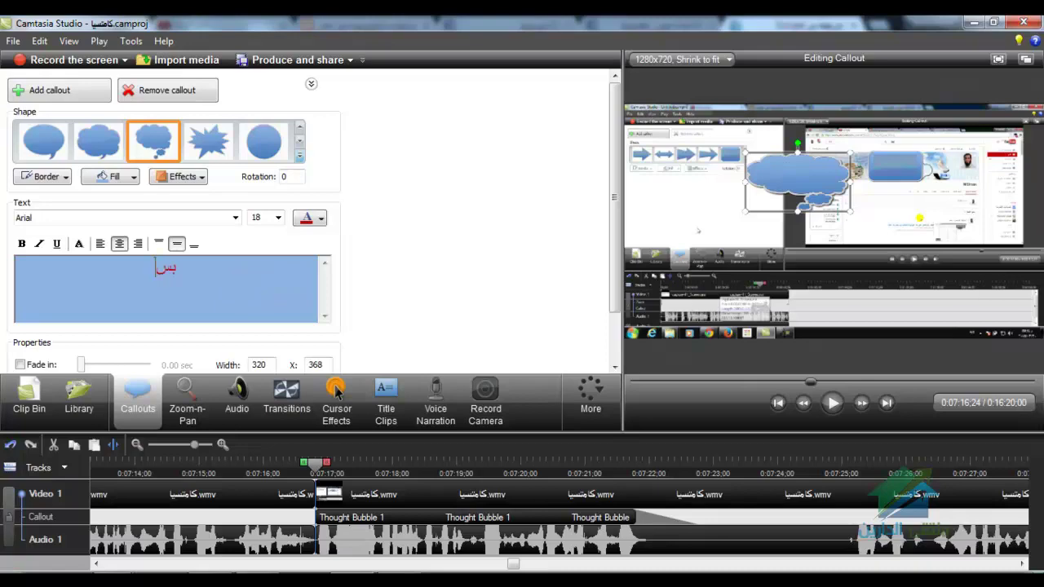
pyautogui.write('م الله')
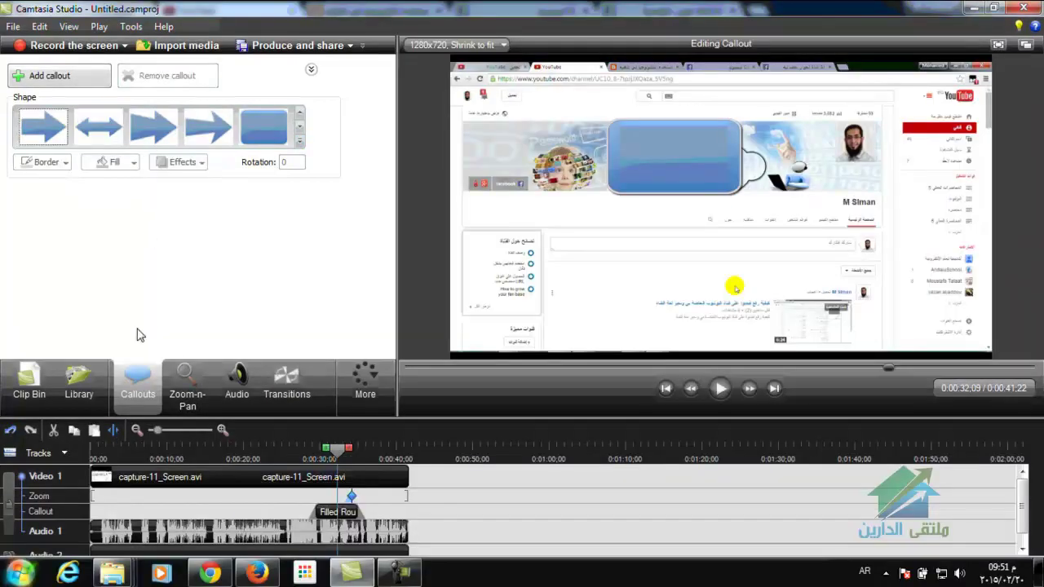
# - Check the zoom settings at 0:00:32;09, then return to the project's clip bin
pyautogui.click(194, 395)
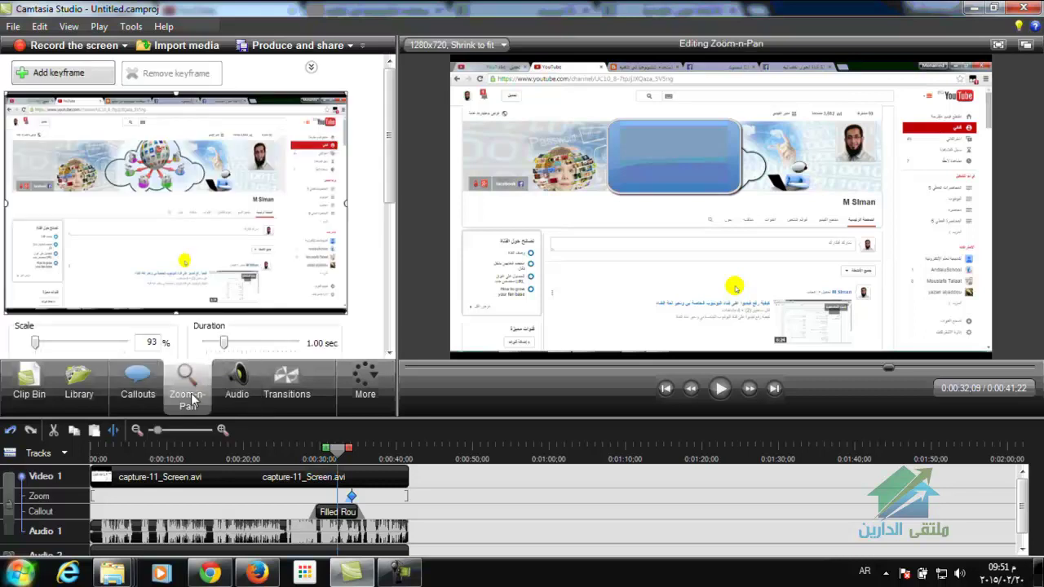
pyautogui.click(52, 382)
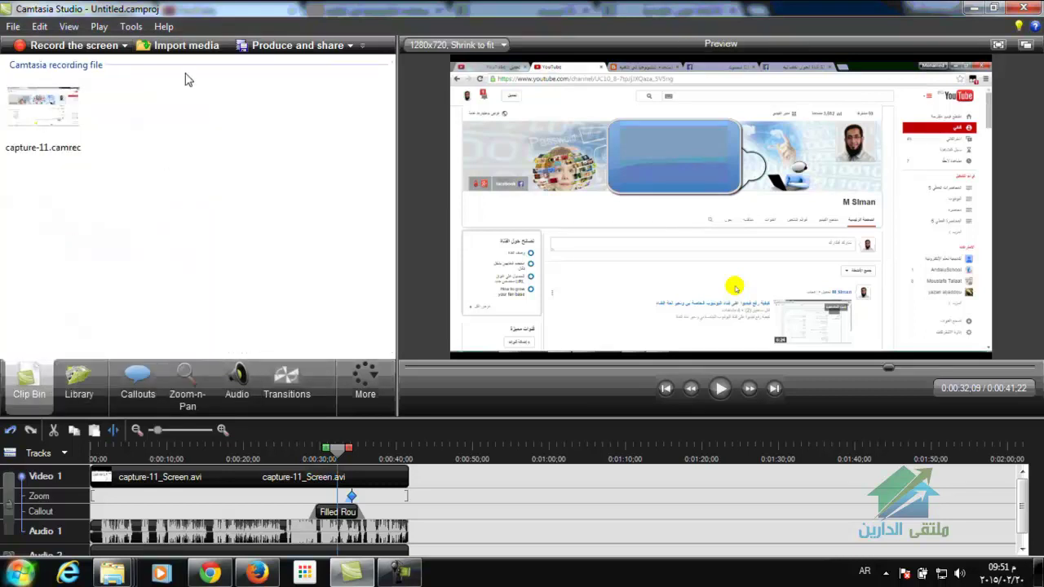
# - Import capture-3.camrec into the clip bin and add it to the timeline after the capture-11 clip
pyautogui.click(186, 46)
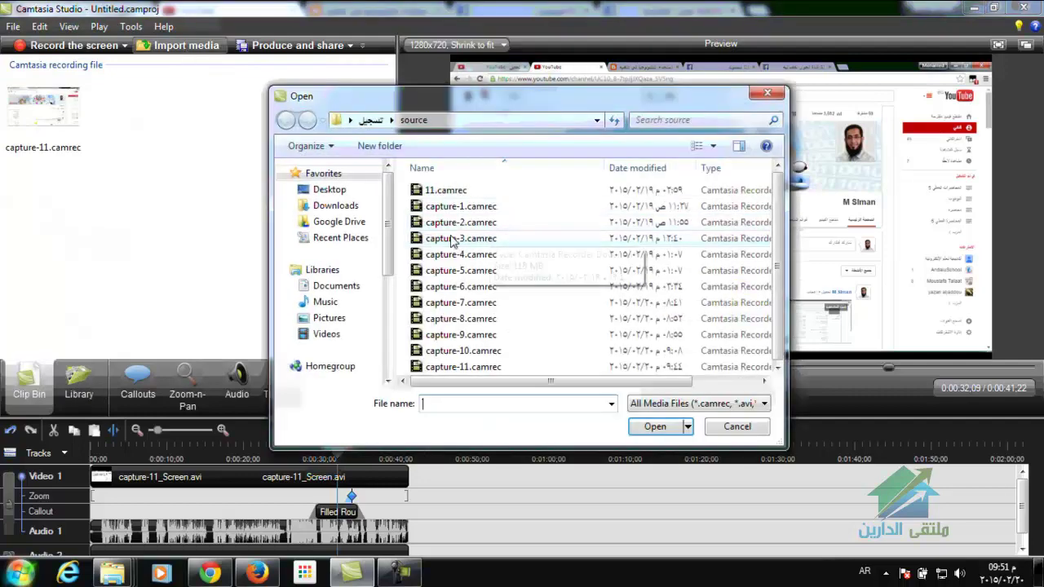
pyautogui.click(454, 238)
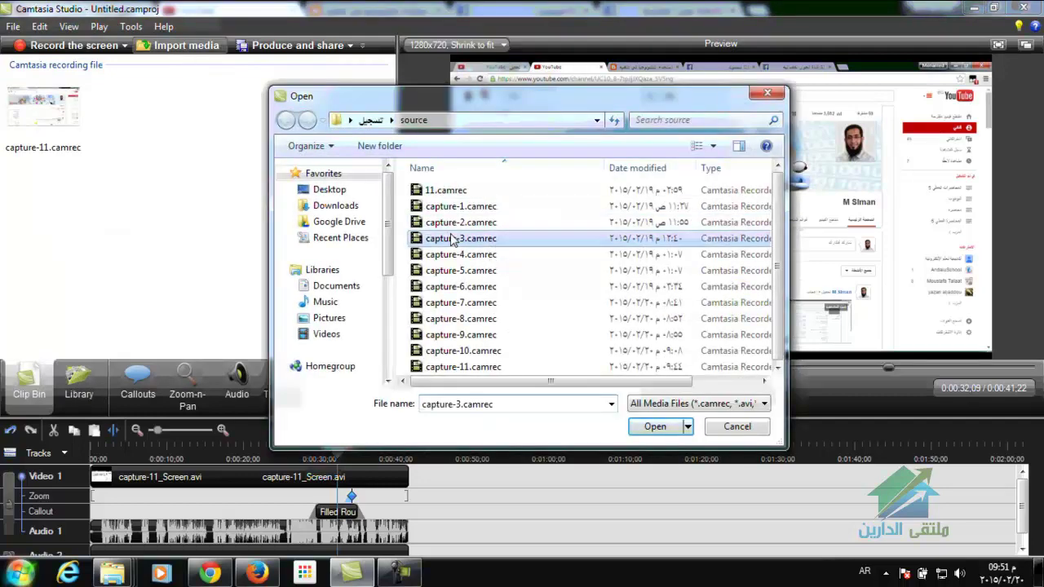
pyautogui.click(648, 431)
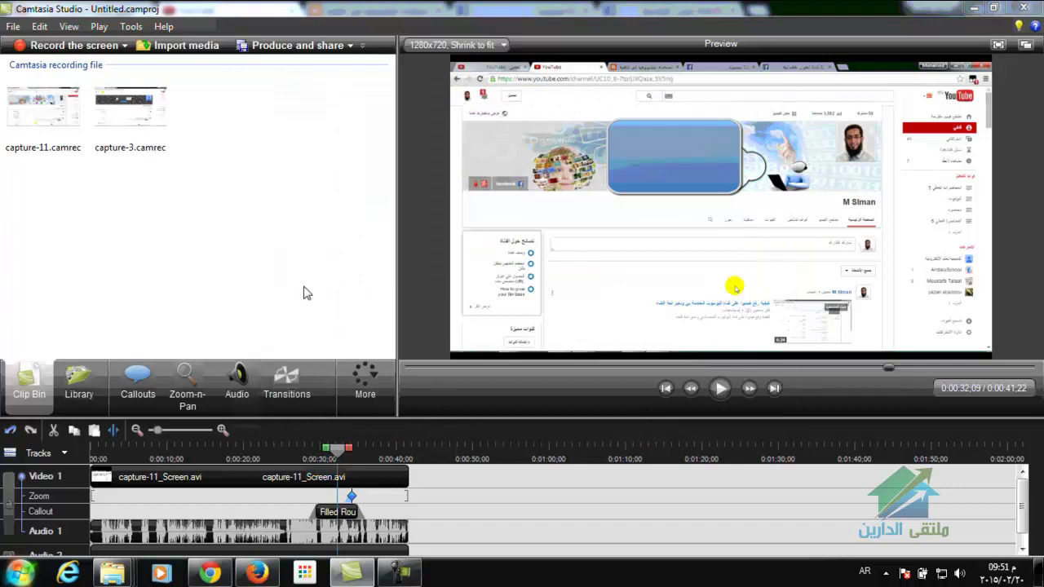
pyautogui.click(149, 135)
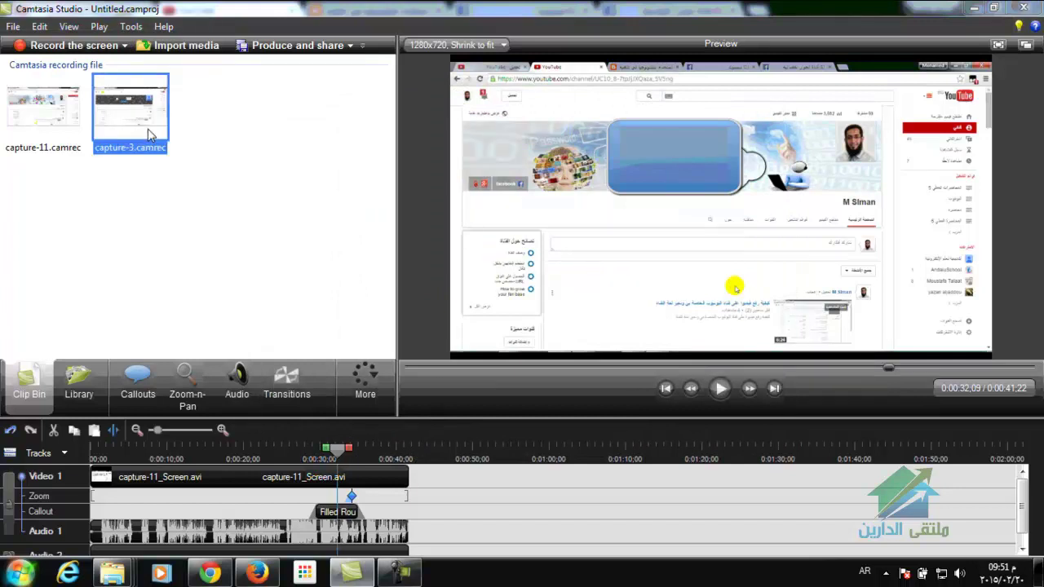
pyautogui.rightClick(149, 135)
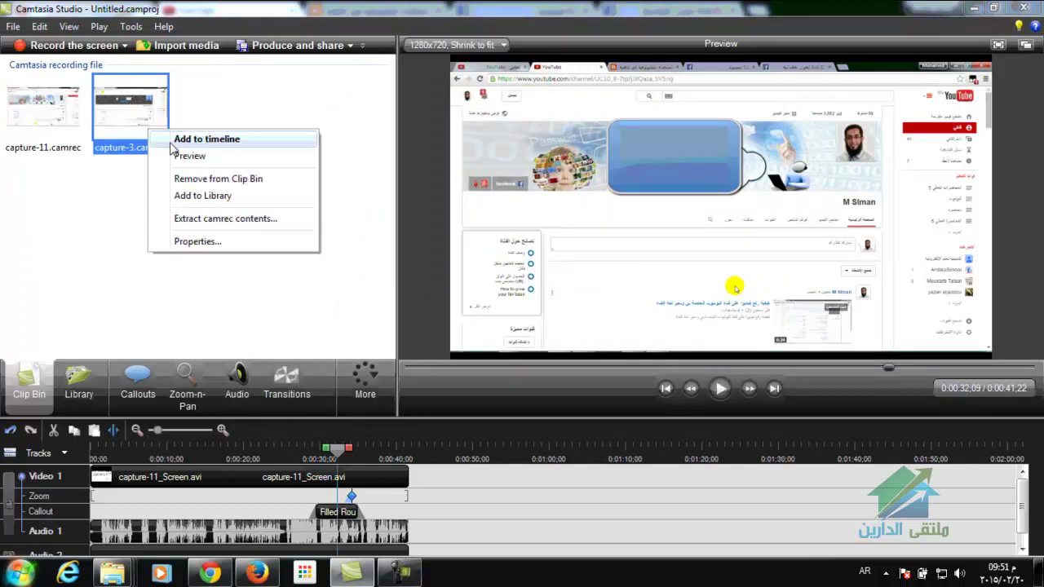
pyautogui.click(170, 141)
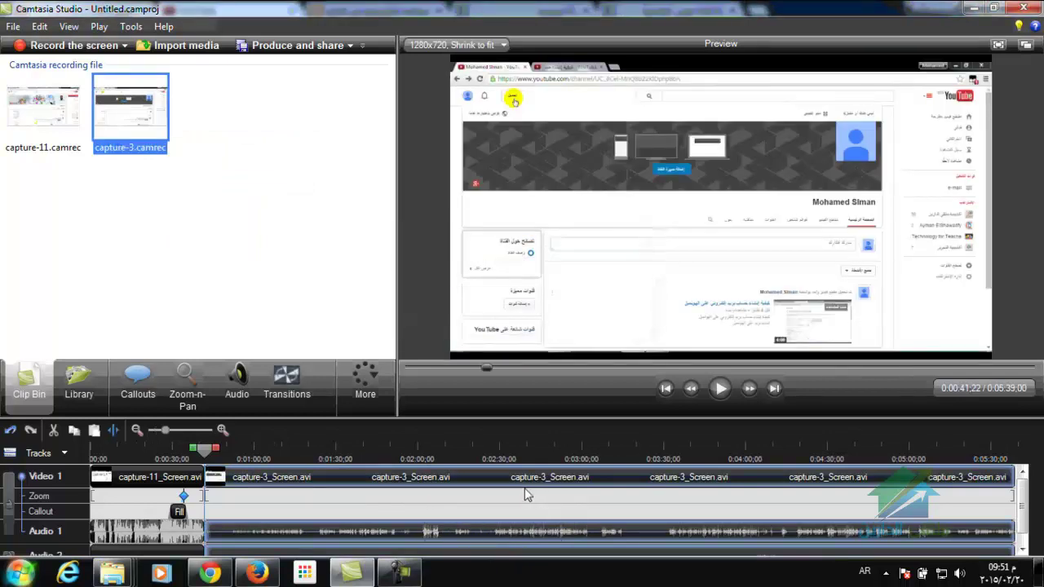
# - Select the timeline from 0:00:41;22 to 0:05:39;00 and raise the audio volume of that range
pyautogui.click(167, 545)
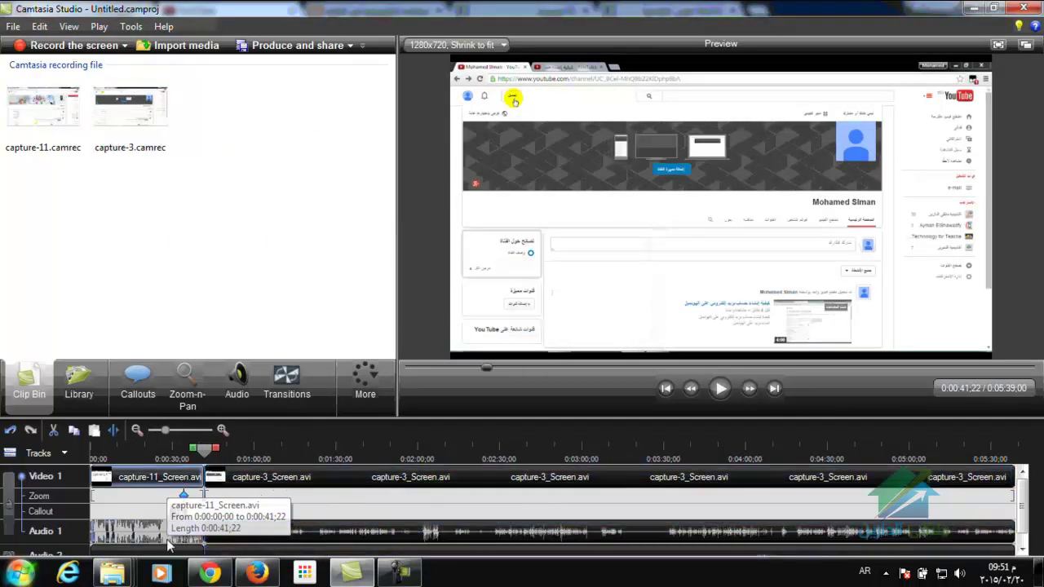
pyautogui.rightClick(216, 448)
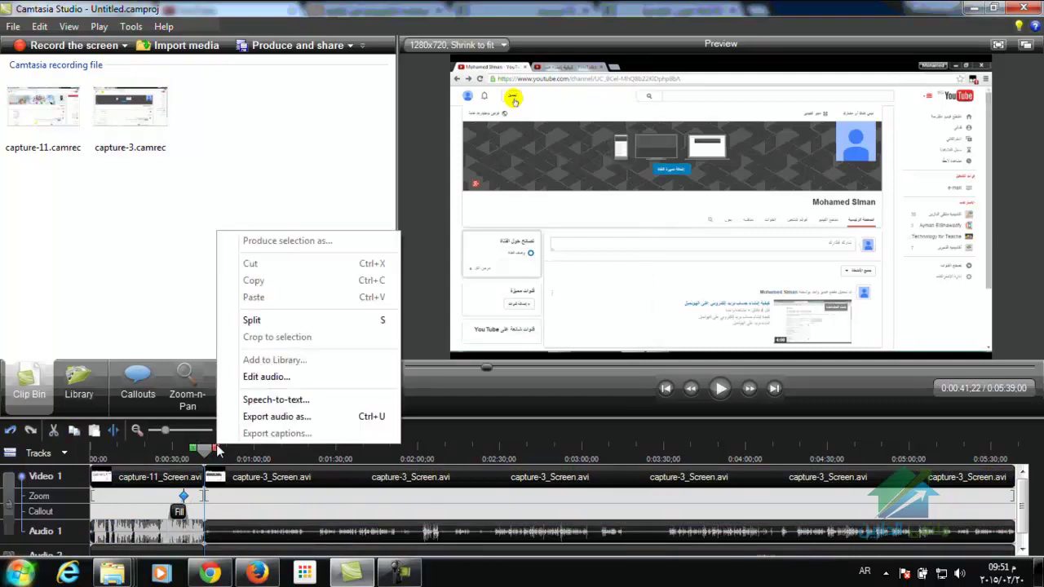
pyautogui.click(139, 430)
pyautogui.click(139, 430)
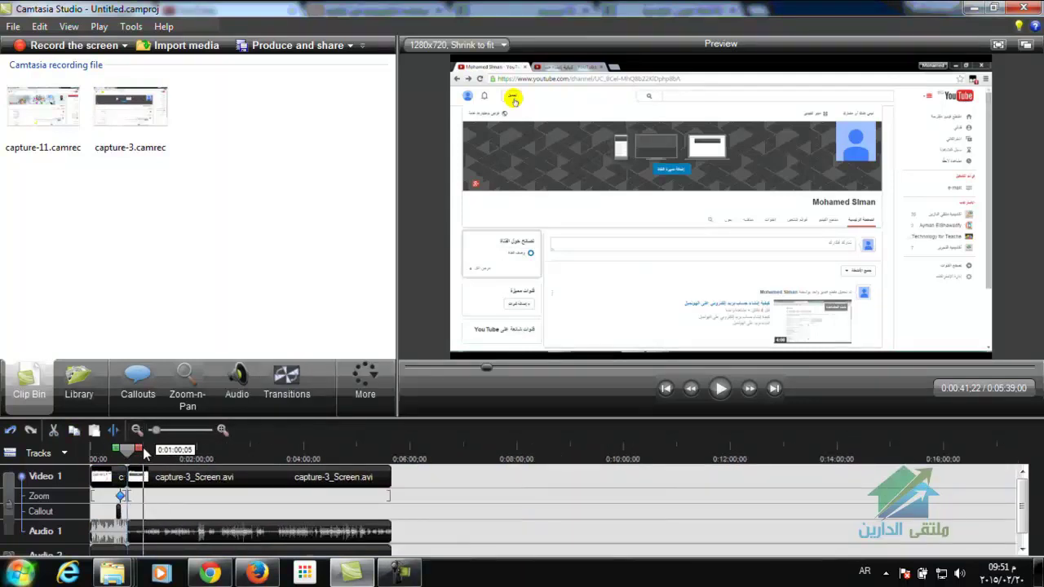
pyautogui.moveTo(143, 451); pyautogui.dragTo(436, 413)
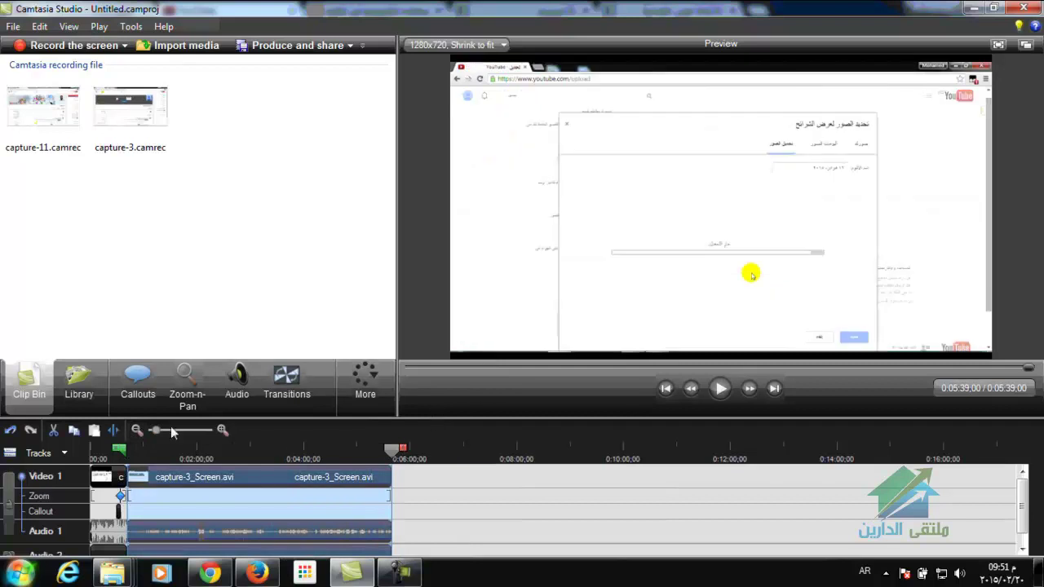
pyautogui.click(236, 380)
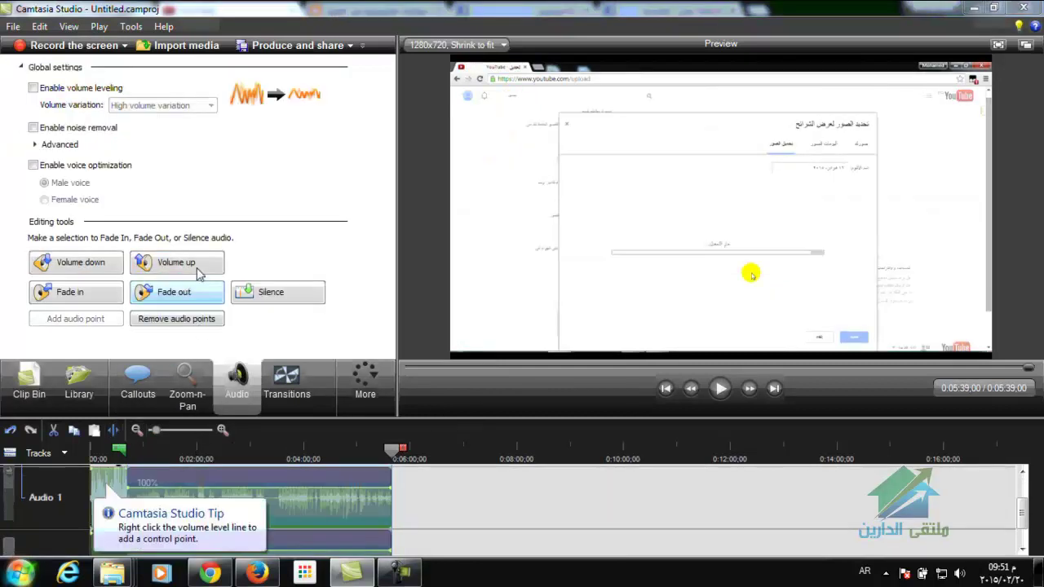
pyautogui.click(196, 261)
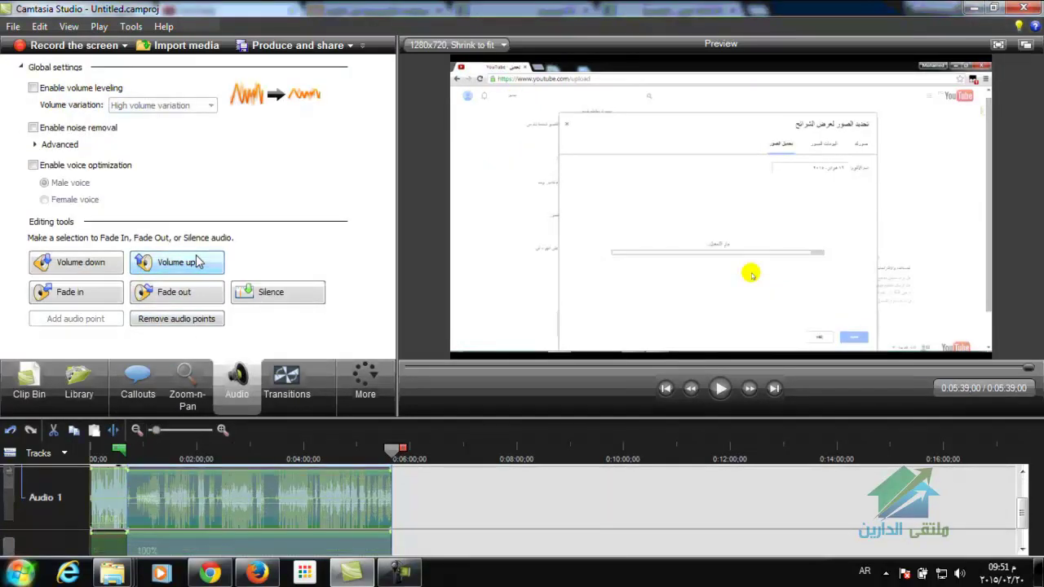
# - Delete the section of the capture-3 clip from 0:03:27;06 to the end of the timeline
pyautogui.click(260, 459)
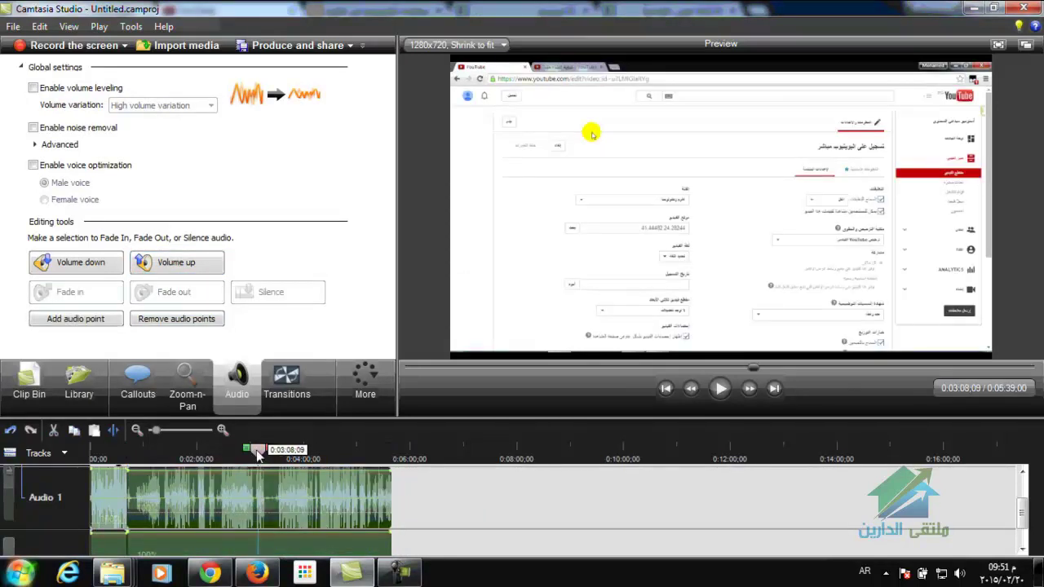
pyautogui.moveTo(258, 455); pyautogui.dragTo(274, 444)
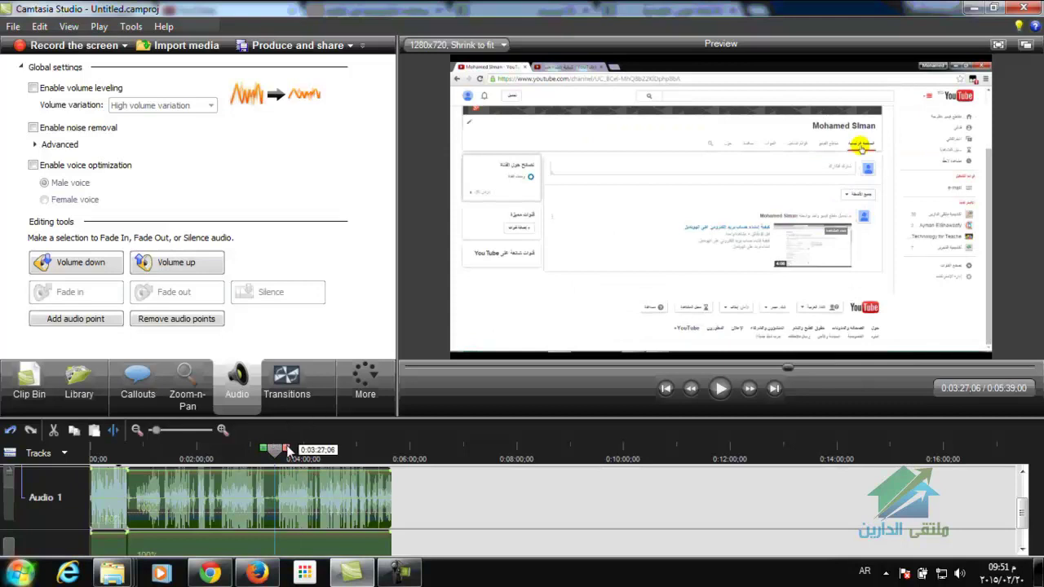
pyautogui.moveTo(289, 451); pyautogui.dragTo(471, 411)
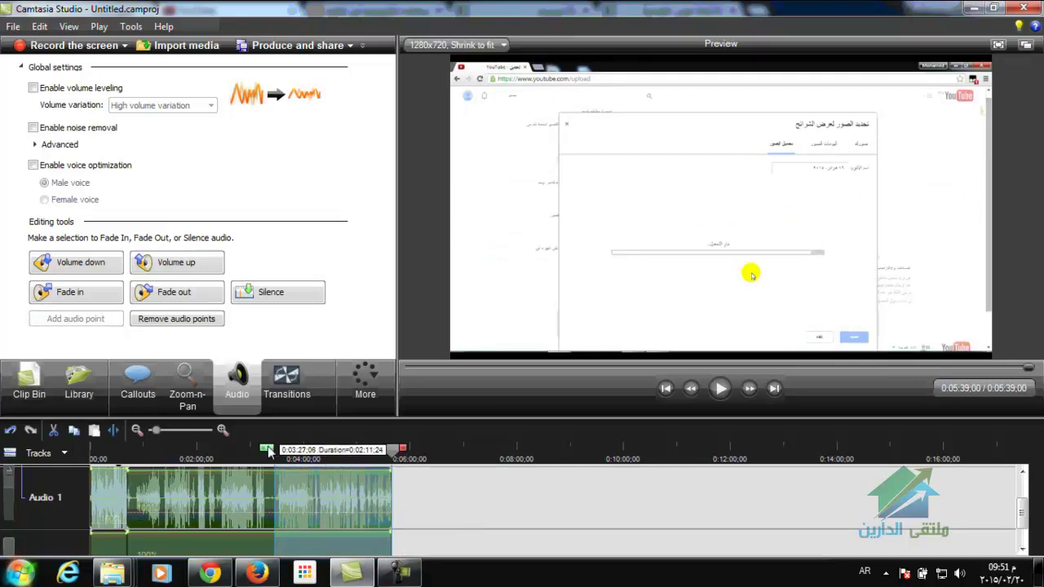
pyautogui.rightClick(330, 483)
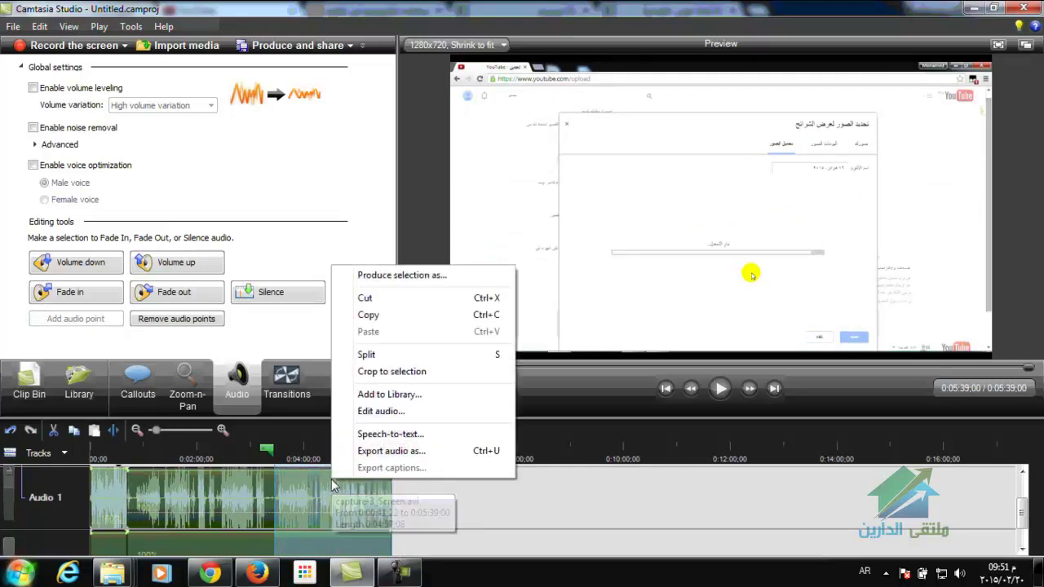
pyautogui.click(321, 512)
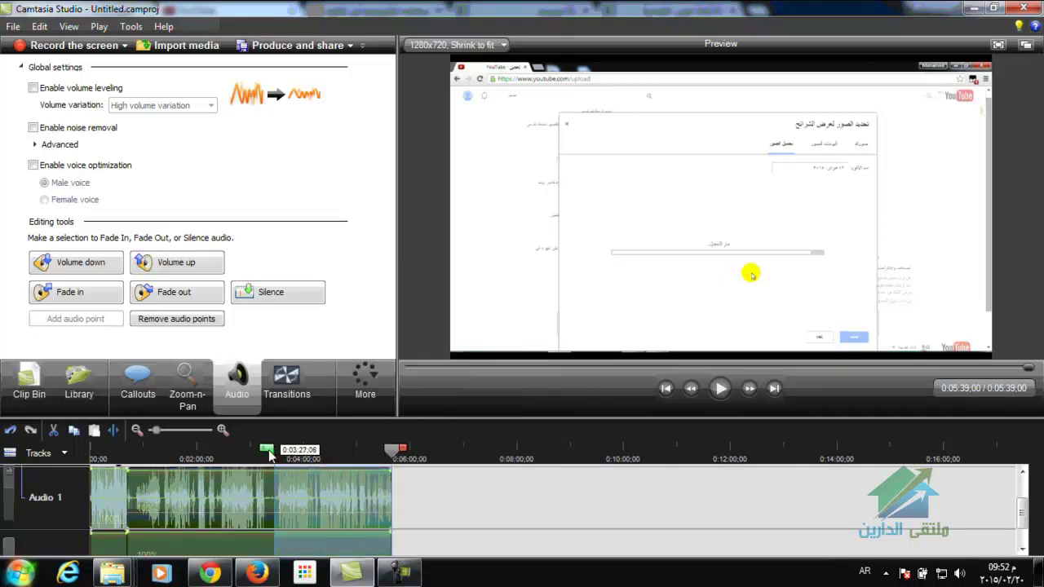
pyautogui.press('Delete')
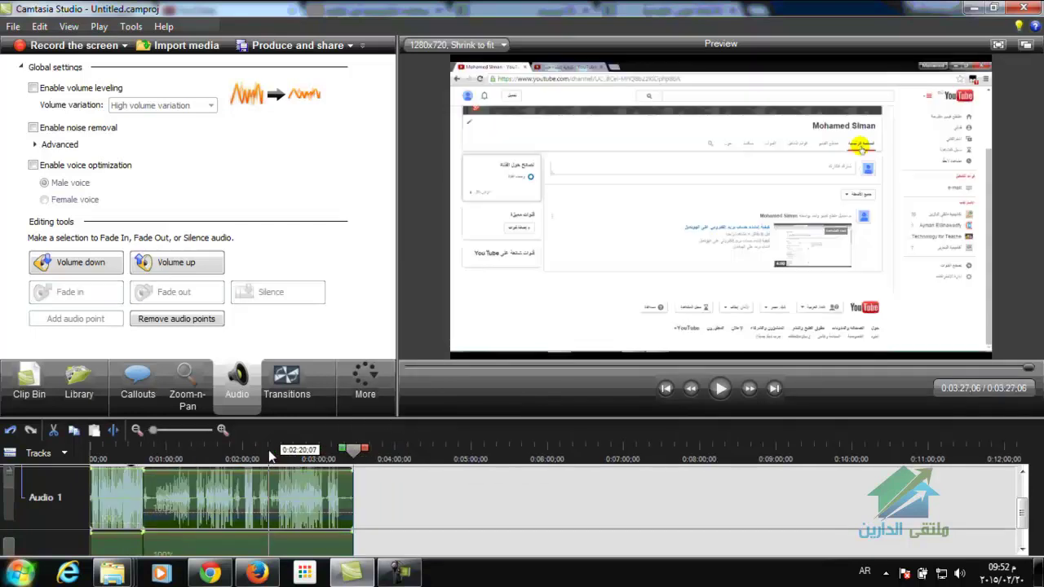
# - Split the capture-3 clip at 0:02:21;13
pyautogui.moveTo(356, 454); pyautogui.dragTo(267, 405)
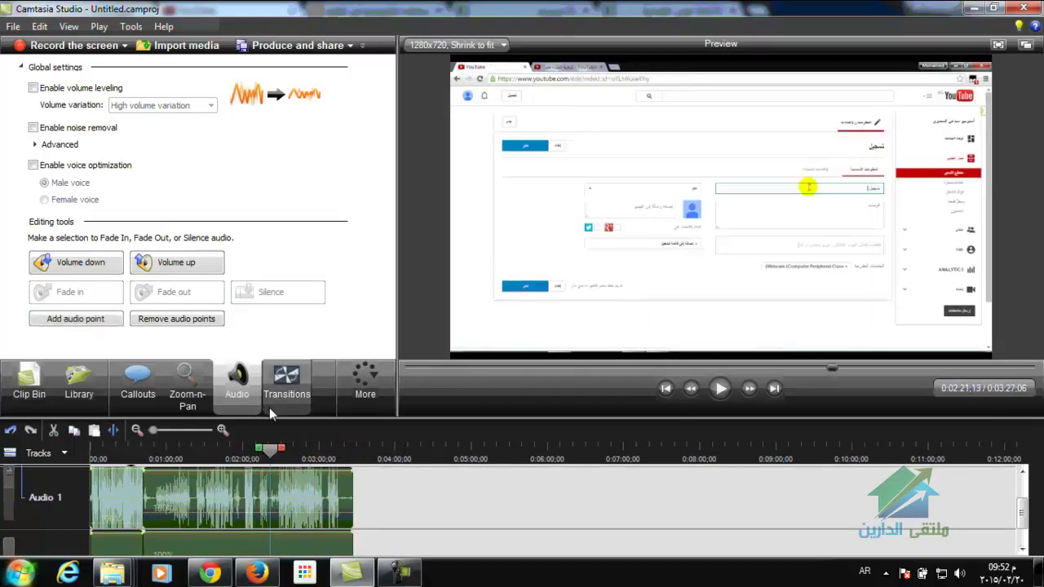
pyautogui.rightClick(273, 455)
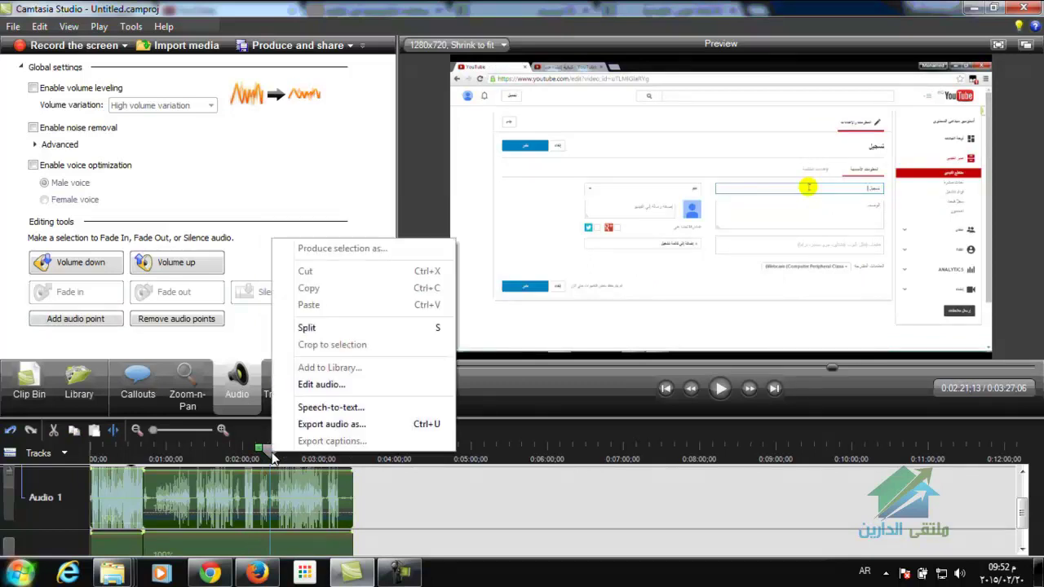
pyautogui.click(315, 328)
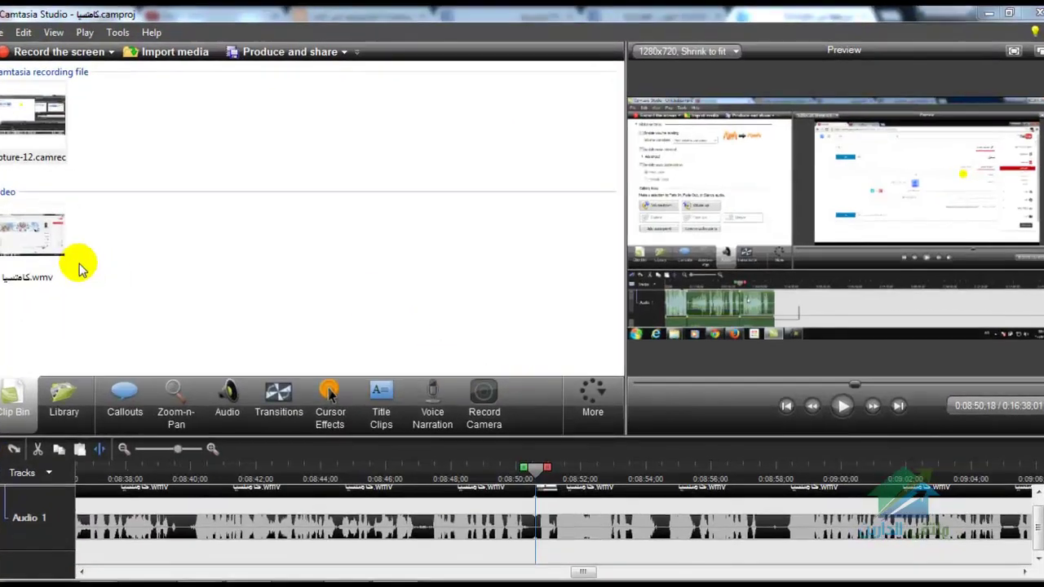
# - Try adding the WMV video from the clip bin to the timeline at 0:08:50;18, and delete the inserted copy
pyautogui.rightClick(50, 244)
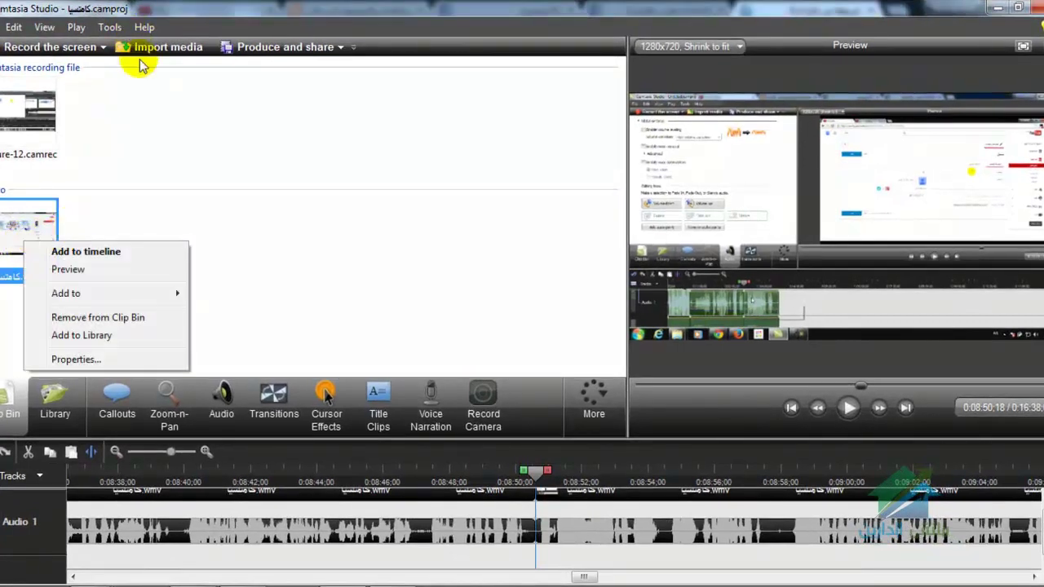
pyautogui.click(97, 255)
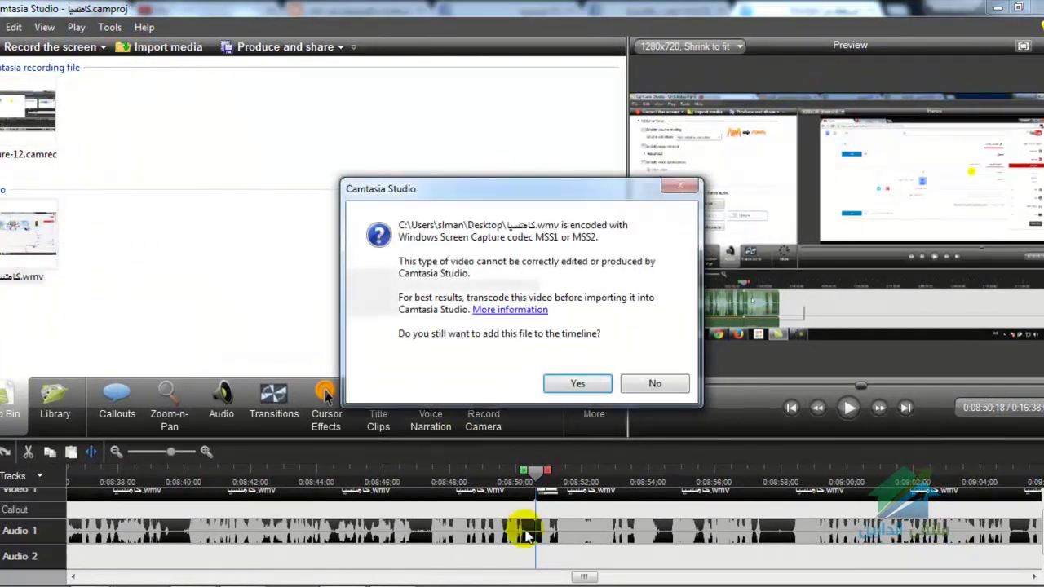
pyautogui.click(597, 392)
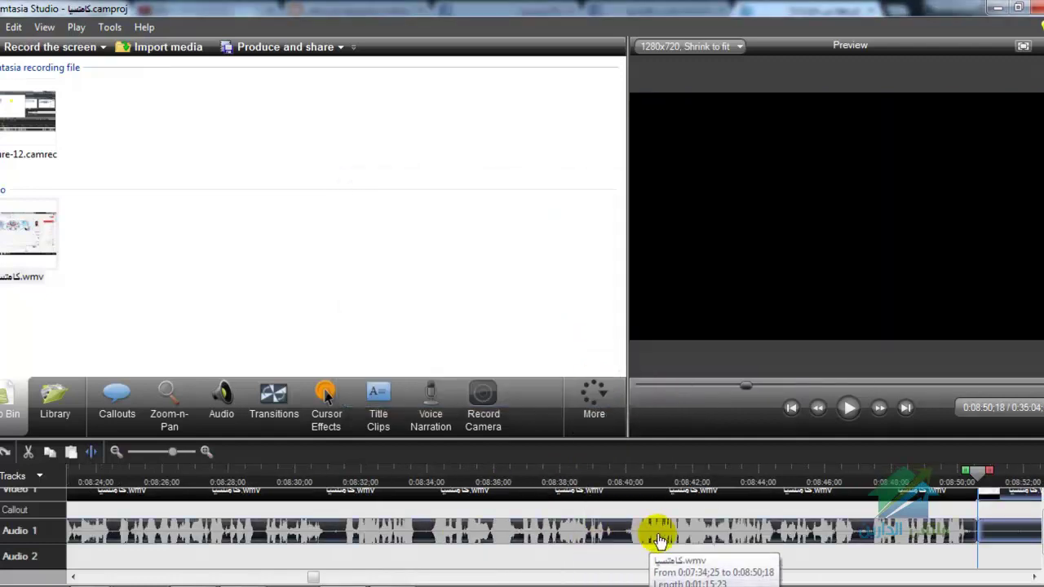
pyautogui.click(116, 452)
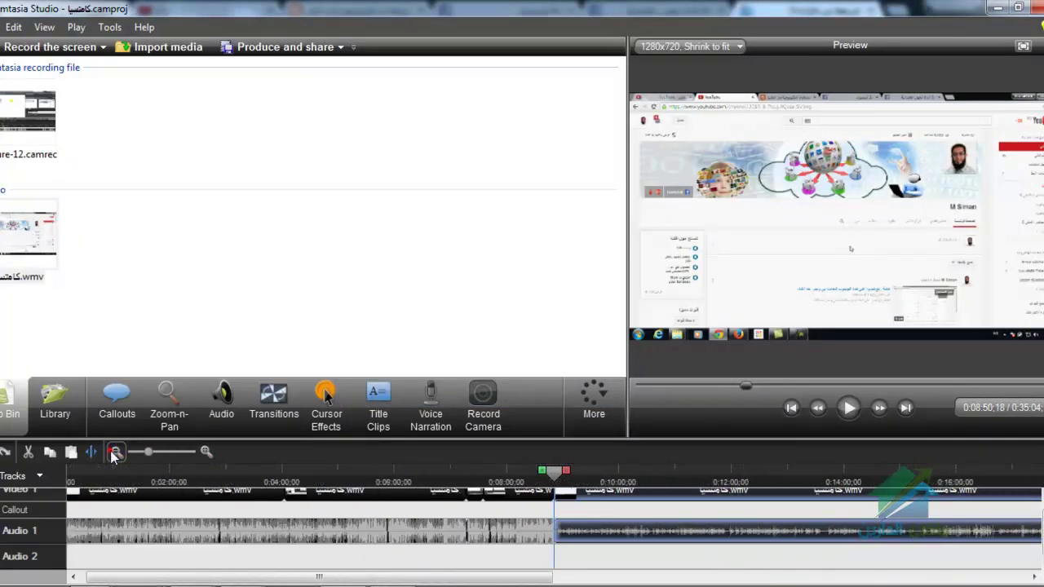
pyautogui.click(115, 453)
pyautogui.click(115, 453)
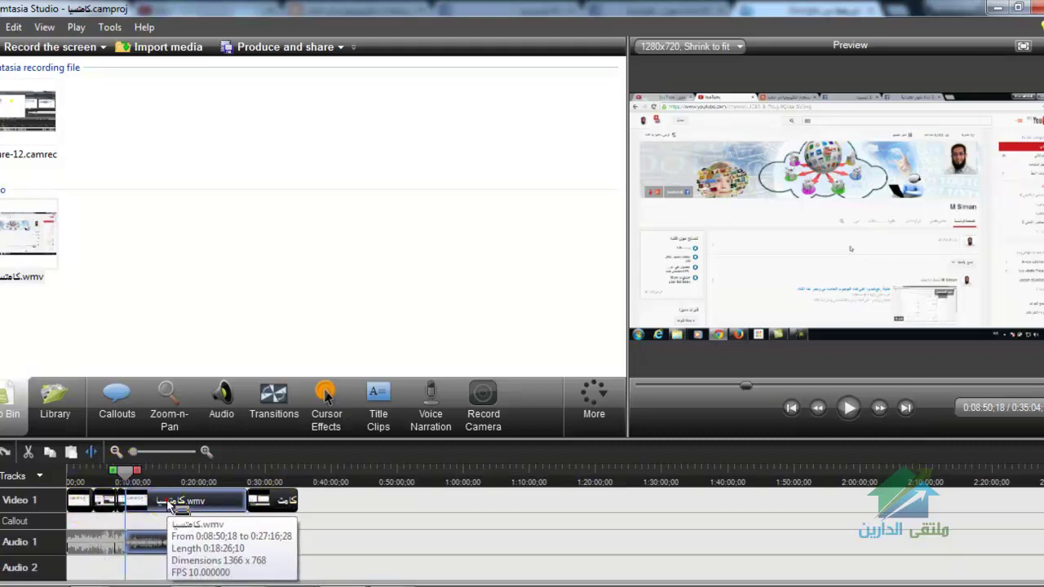
pyautogui.press('Delete')
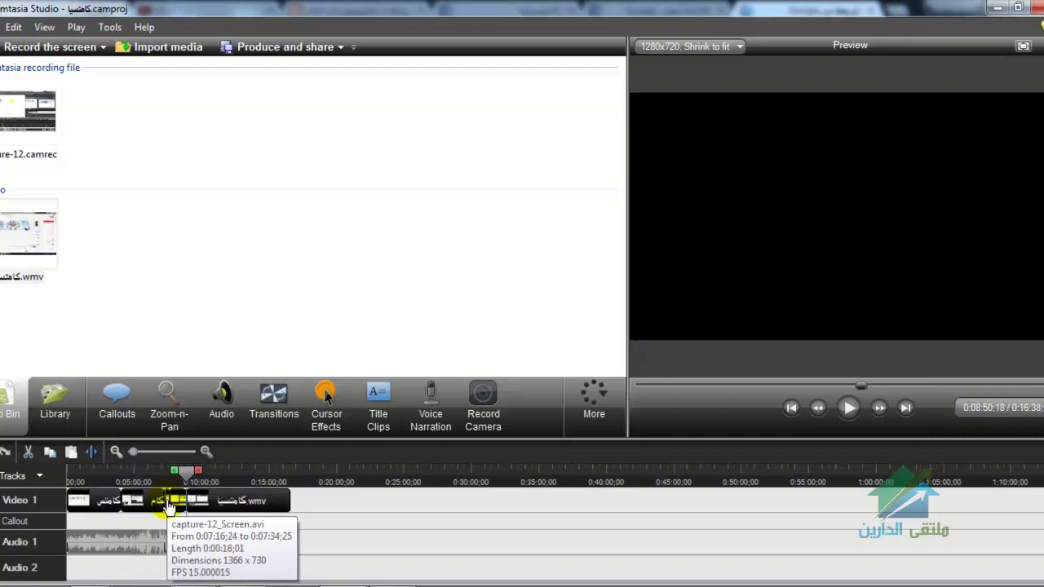
# - Add the WMV video to the timeline again at 0:08:50;18, accepting its screen capture codec
pyautogui.rightClick(39, 259)
pyautogui.click(75, 274)
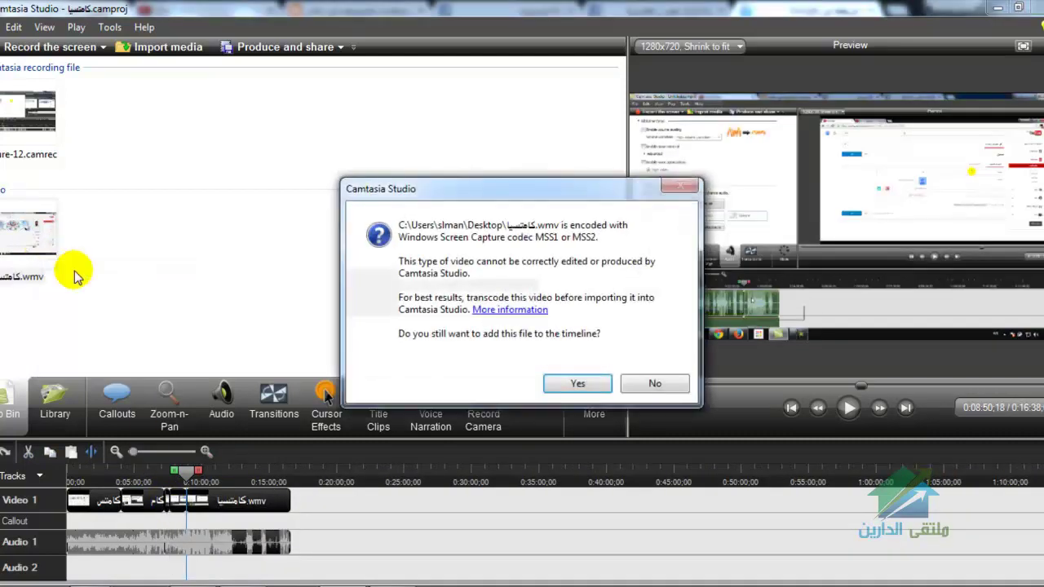
pyautogui.click(589, 390)
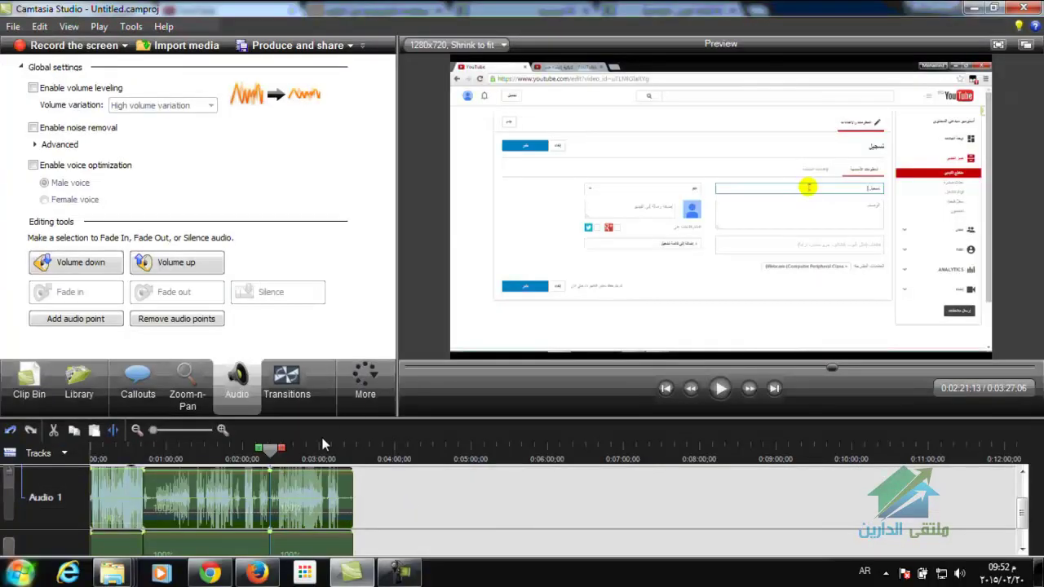
# - Widen the editing tools area and record a voice narration on Audio 2 from 0:02:21;13 to 0:02:25;17
pyautogui.moveTo(398, 407); pyautogui.dragTo(624, 361)
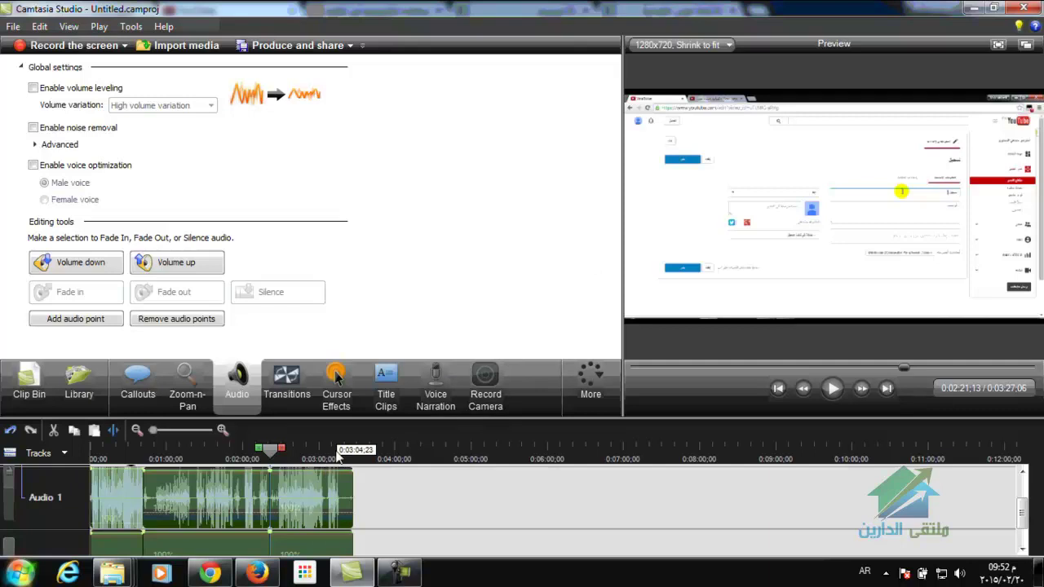
pyautogui.click(438, 385)
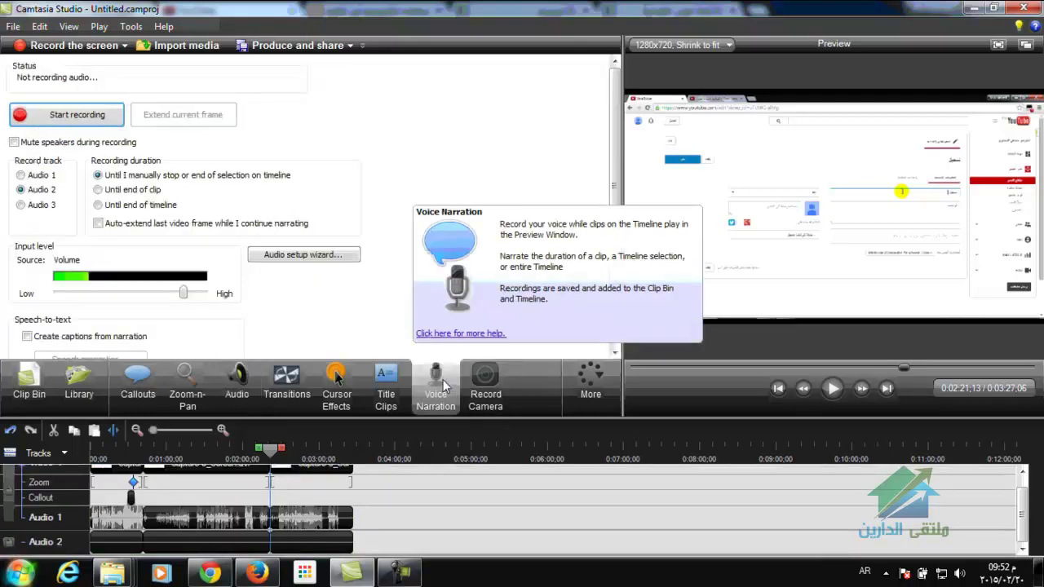
pyautogui.click(76, 120)
pyautogui.click(578, 322)
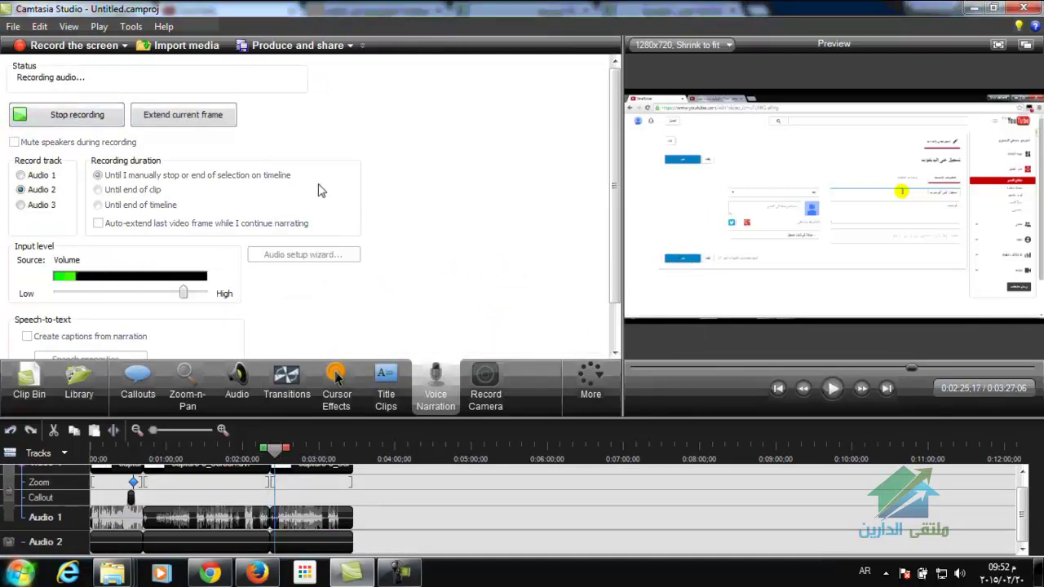
pyautogui.click(106, 117)
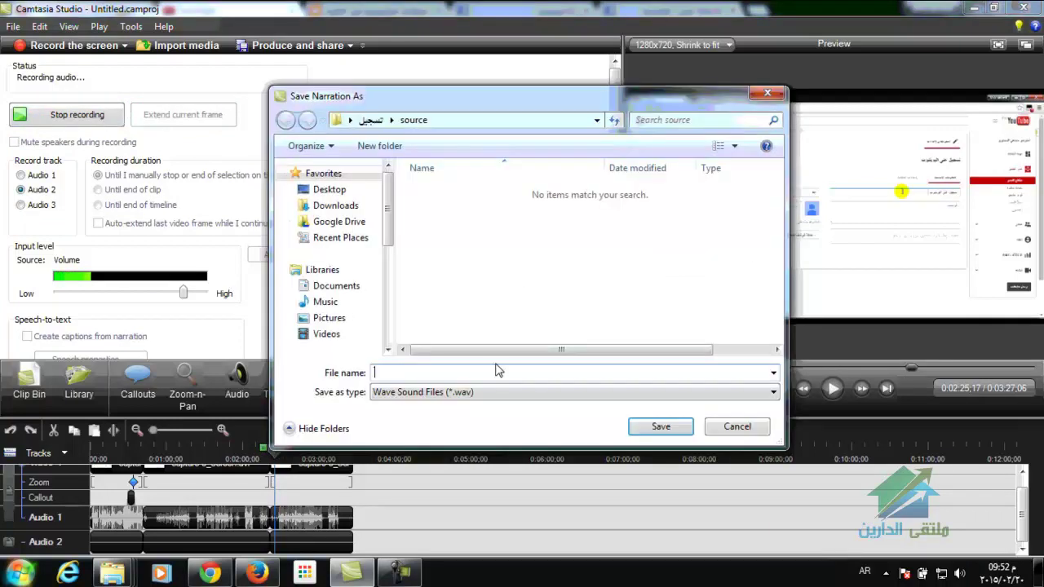
# - Save the recorded voice narration to the Desktop as a Wave Sound file named 1
pyautogui.write('1')
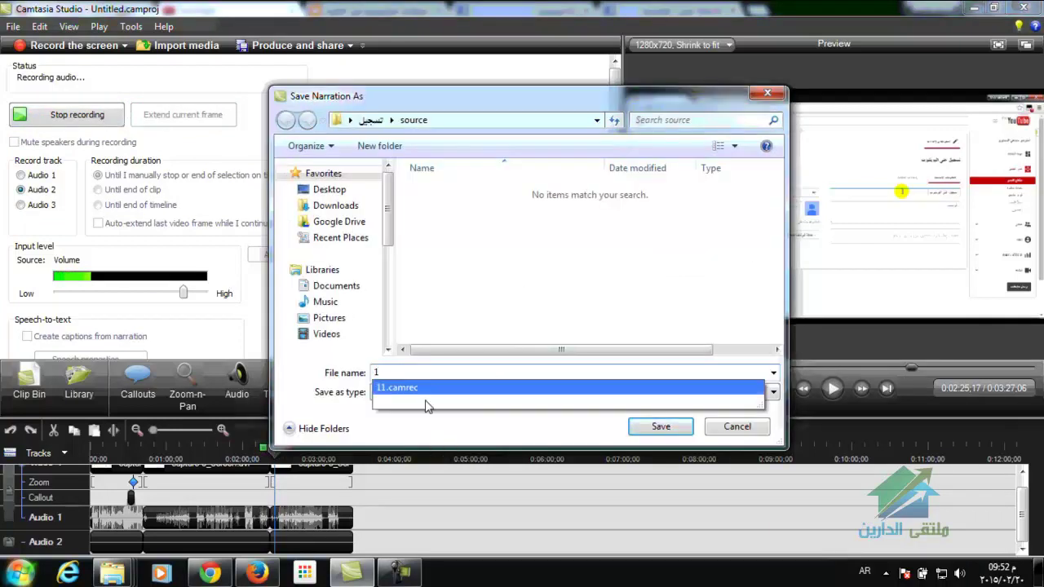
pyautogui.click(322, 189)
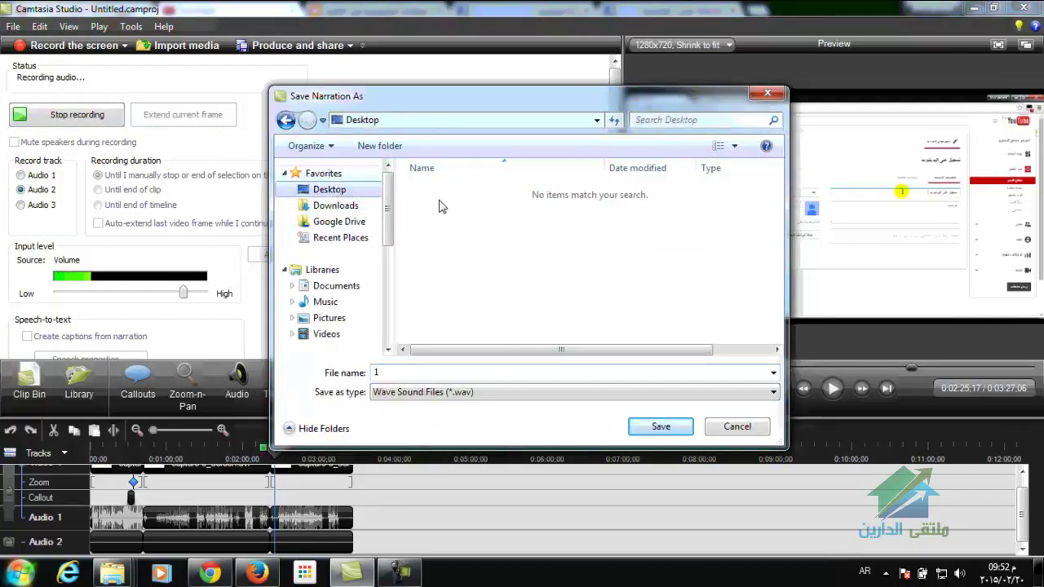
pyautogui.click(659, 426)
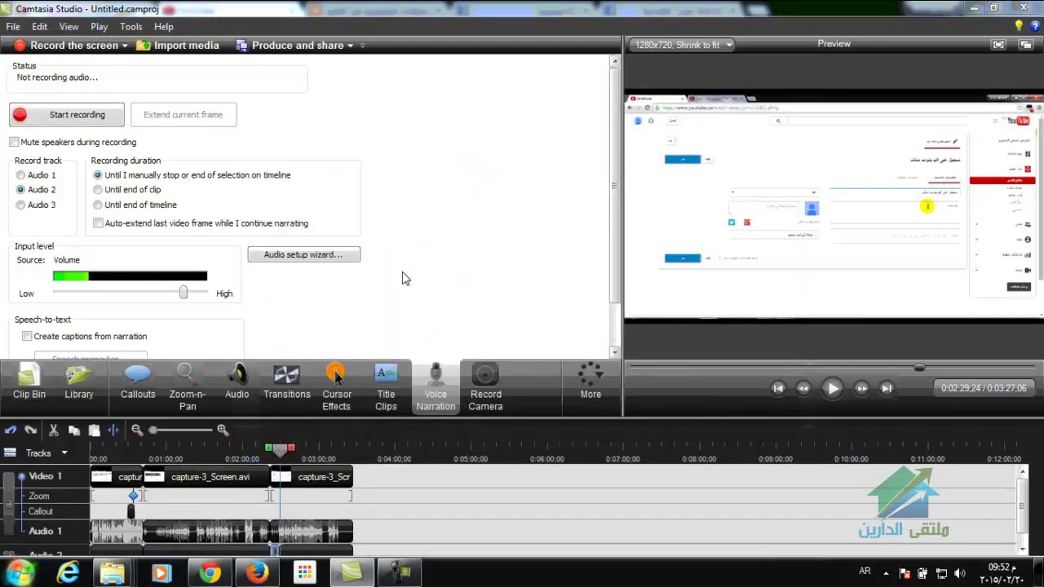
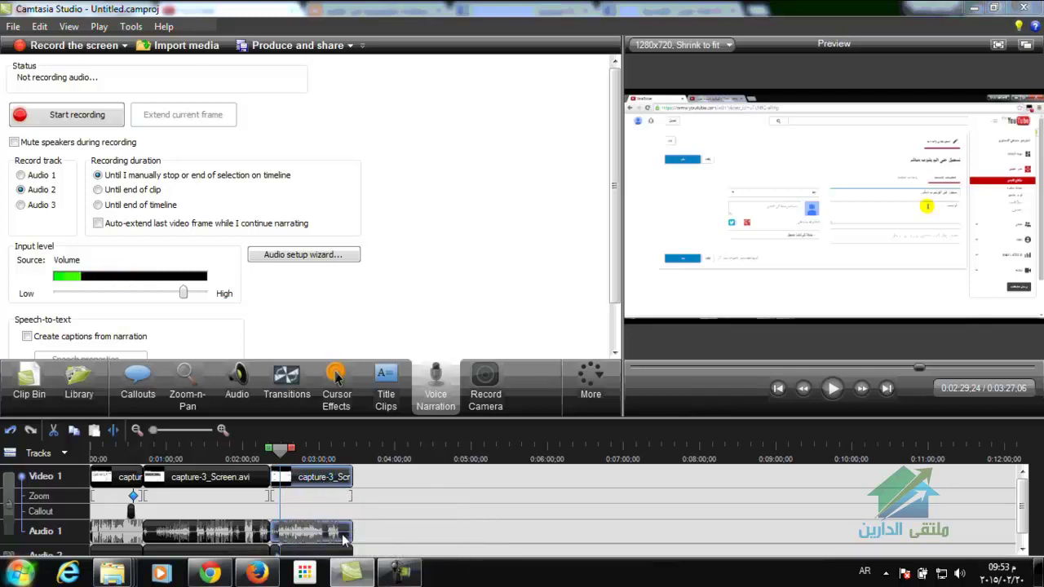
# - Add the 1.wav narration to the timeline at 0:03:27;06, the end of the last capture-3 clip
pyautogui.moveTo(277, 454); pyautogui.dragTo(359, 452)
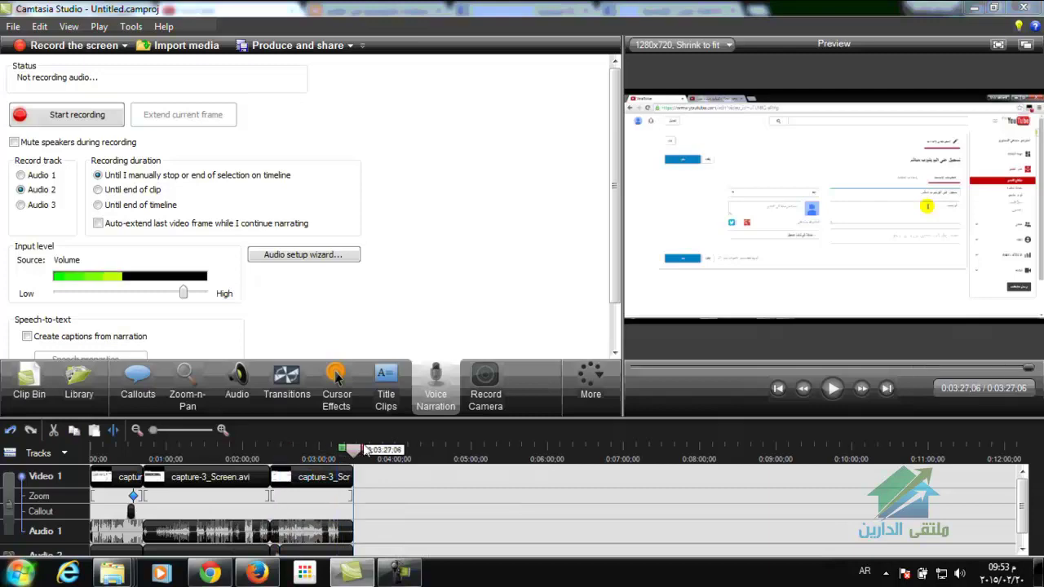
pyautogui.click(178, 45)
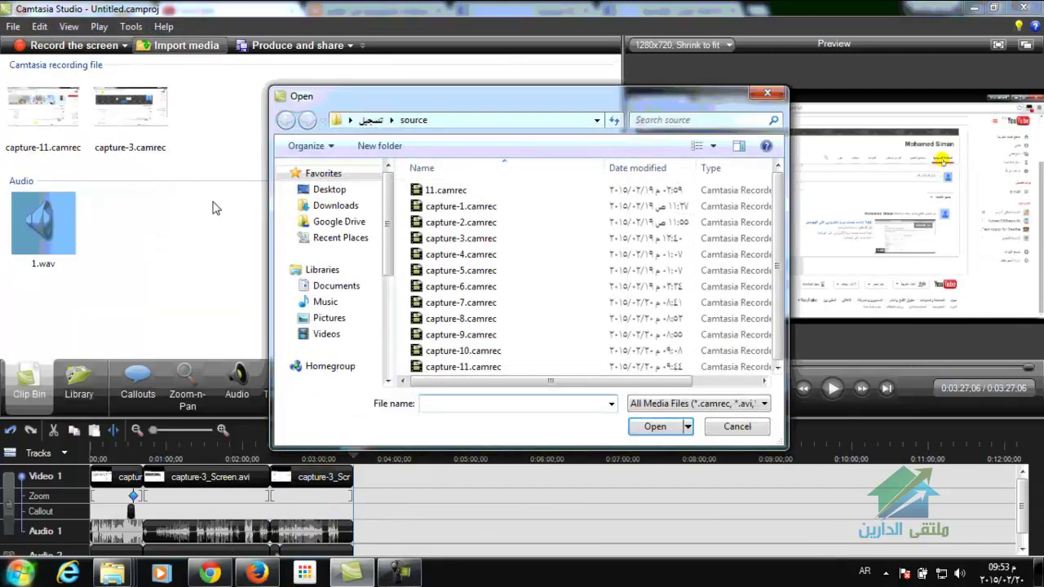
pyautogui.click(736, 426)
pyautogui.click(22, 238)
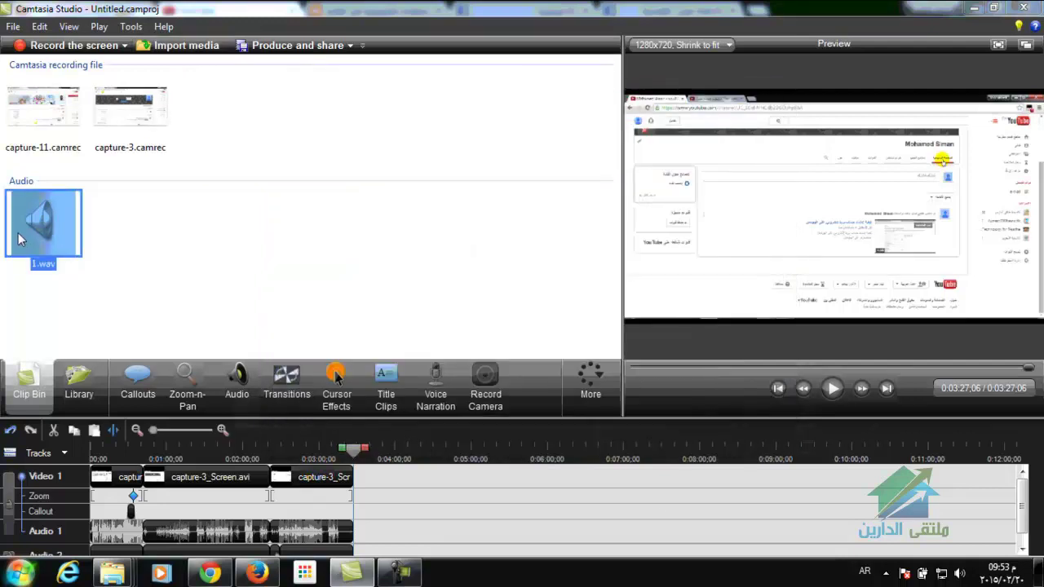
pyautogui.rightClick(22, 238)
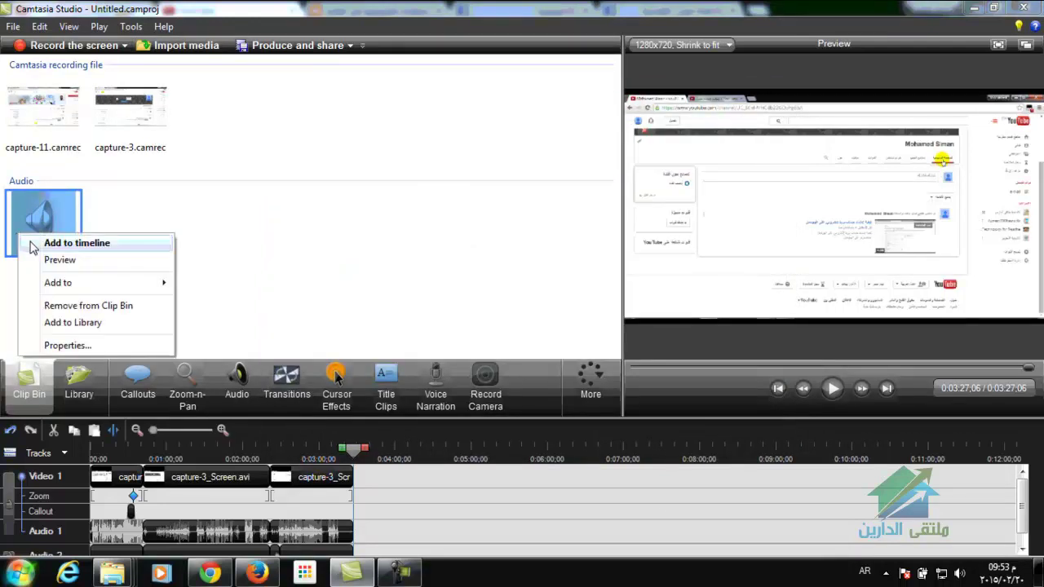
pyautogui.click(49, 244)
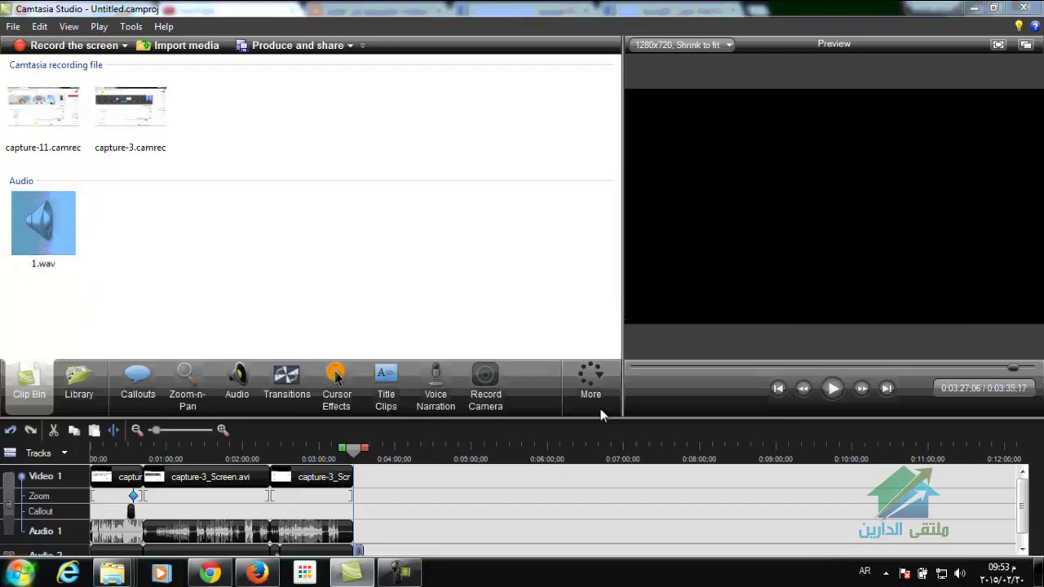
pyautogui.moveTo(1025, 535); pyautogui.dragTo(1024, 543)
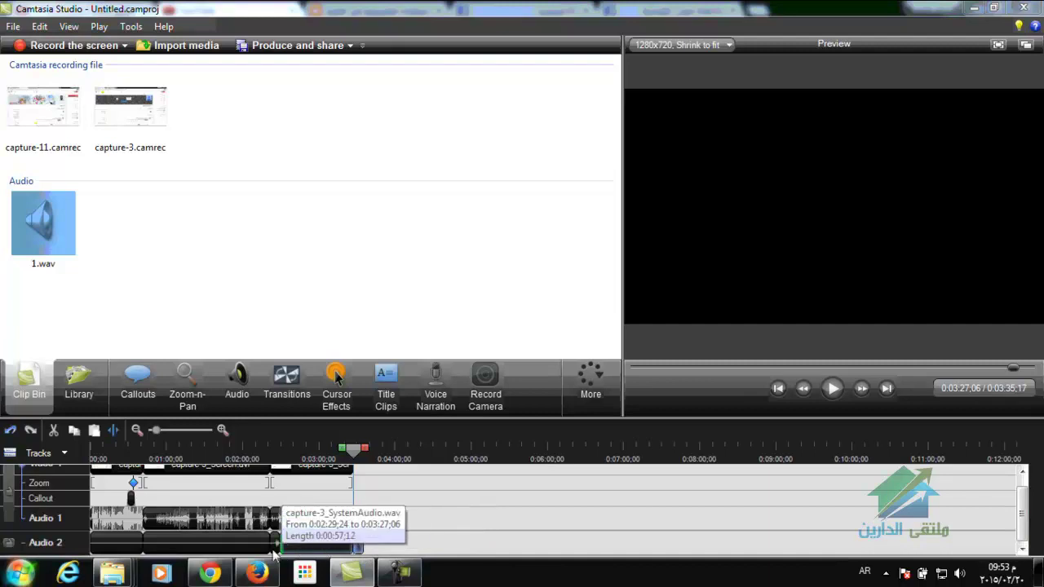
# - Permanently unlink Audio 1 from Video 1 and move the added 1.wav clip from the end of Audio 2 to Audio 1
pyautogui.click(239, 520)
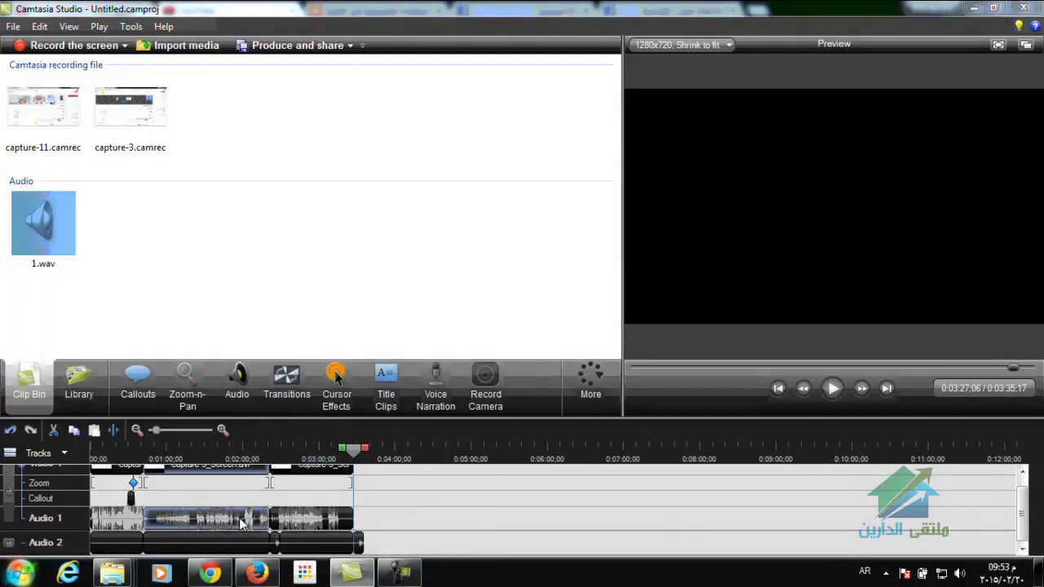
pyautogui.click(239, 548)
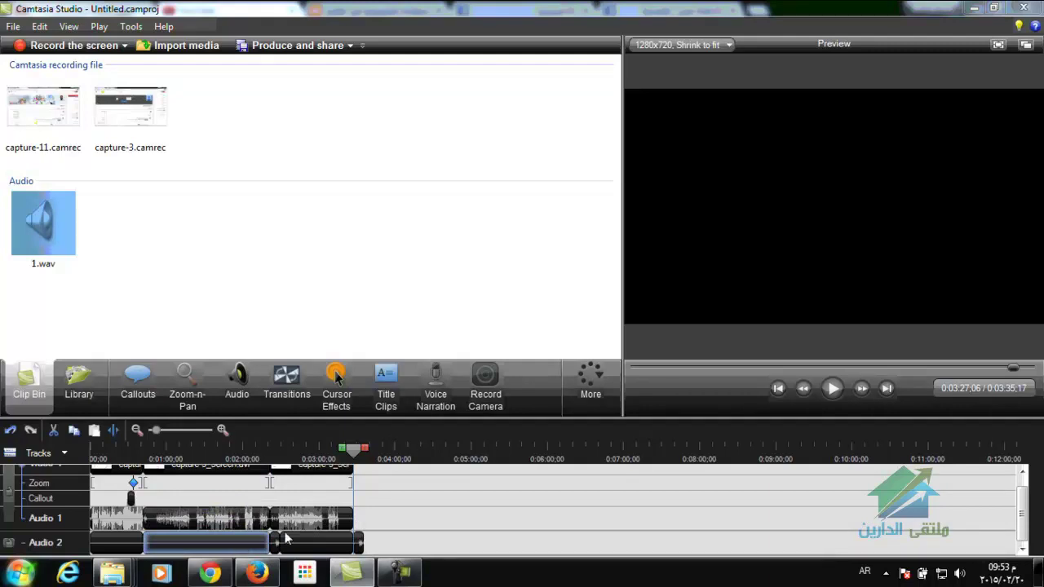
pyautogui.click(357, 540)
pyautogui.moveTo(359, 541); pyautogui.dragTo(356, 538)
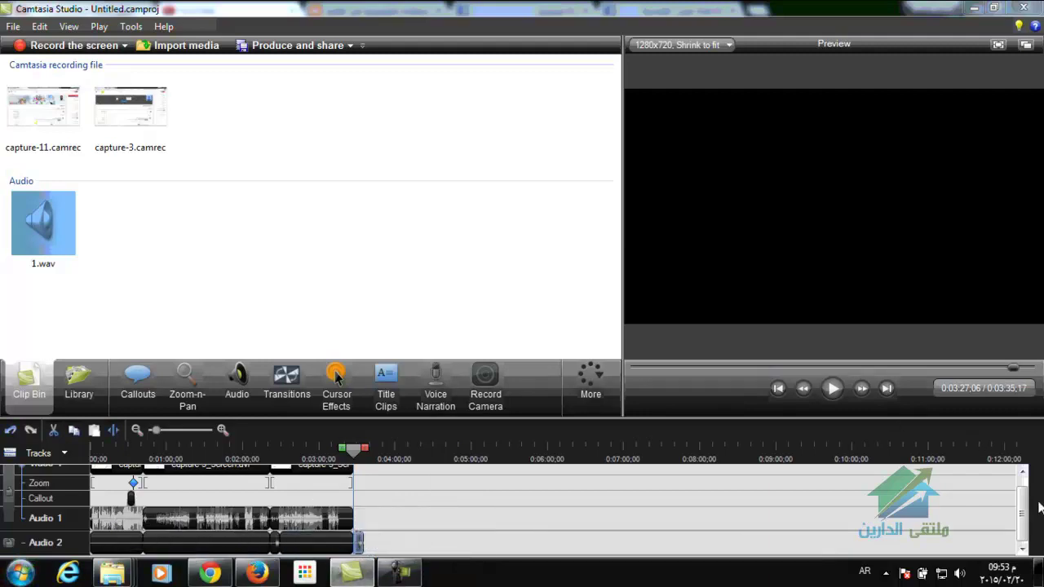
pyautogui.scroll(1, 1024, 486)
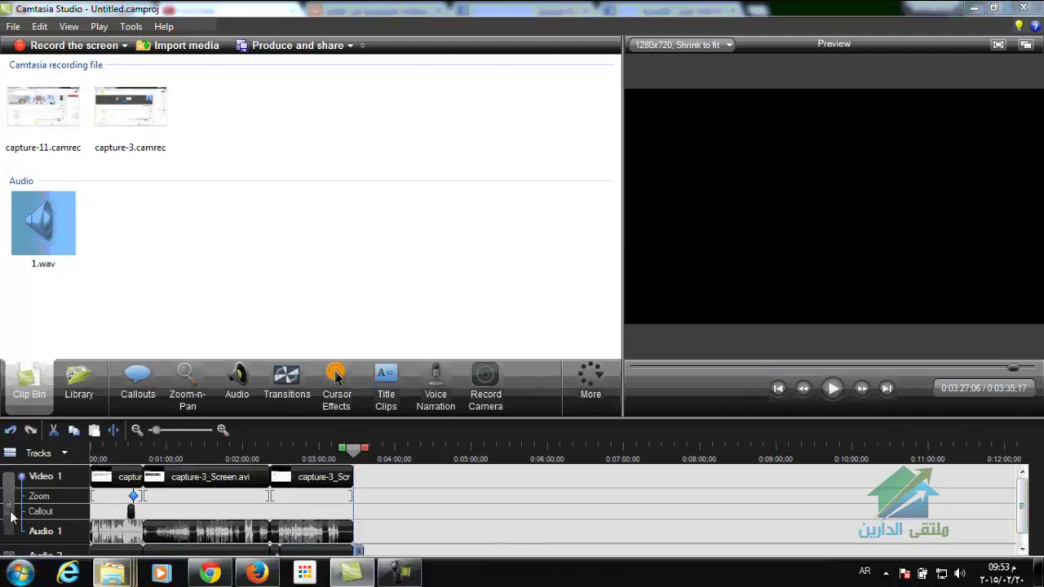
pyautogui.click(24, 481)
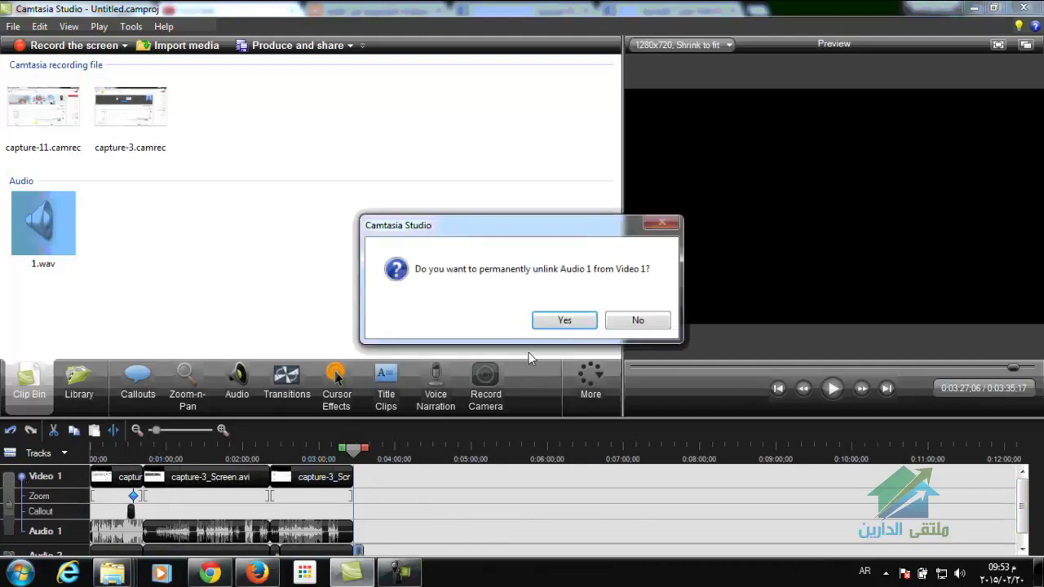
pyautogui.click(563, 325)
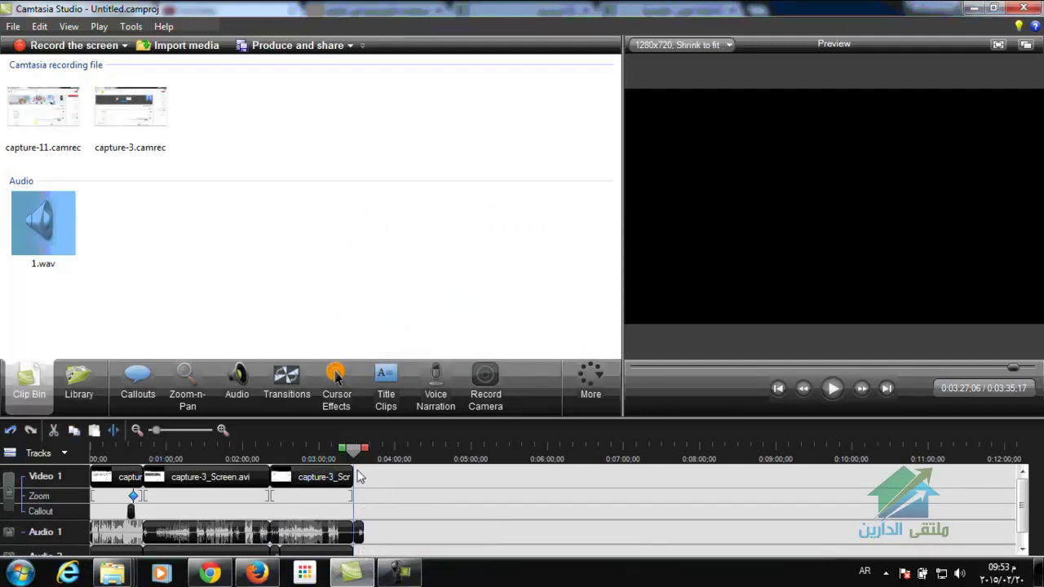
# - Import Lighthouse.jpg from the Pictures library and add it to the timeline at 0:03:27;06
pyautogui.click(174, 49)
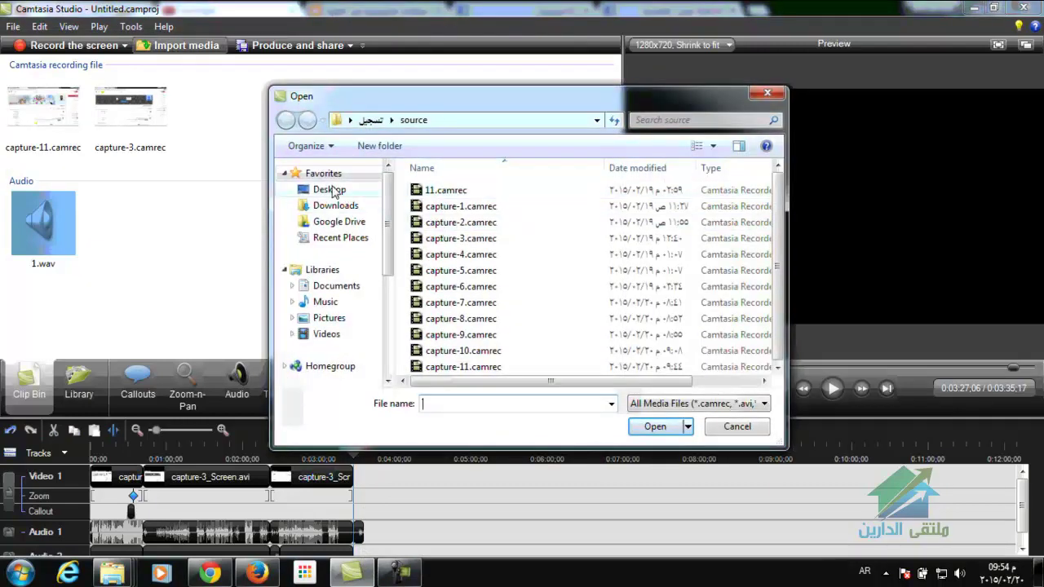
pyautogui.click(330, 189)
pyautogui.click(778, 184)
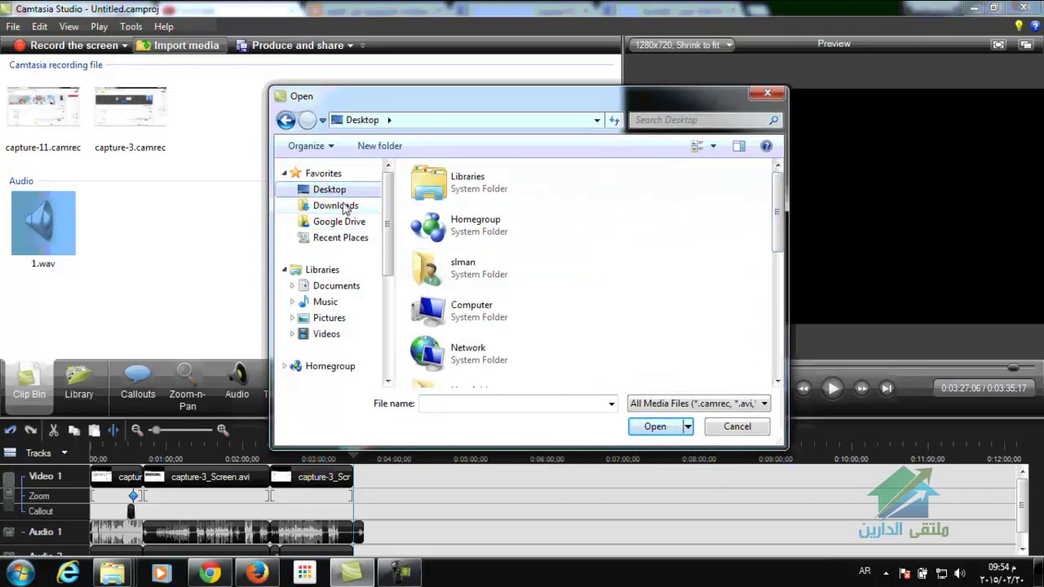
pyautogui.click(328, 317)
pyautogui.click(555, 249)
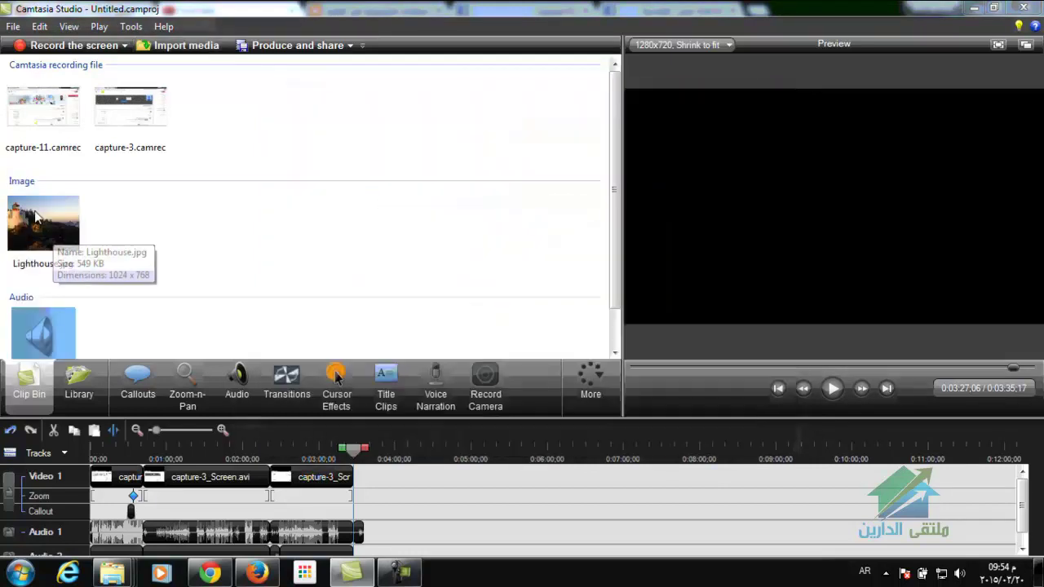
pyautogui.rightClick(78, 211)
pyautogui.click(104, 221)
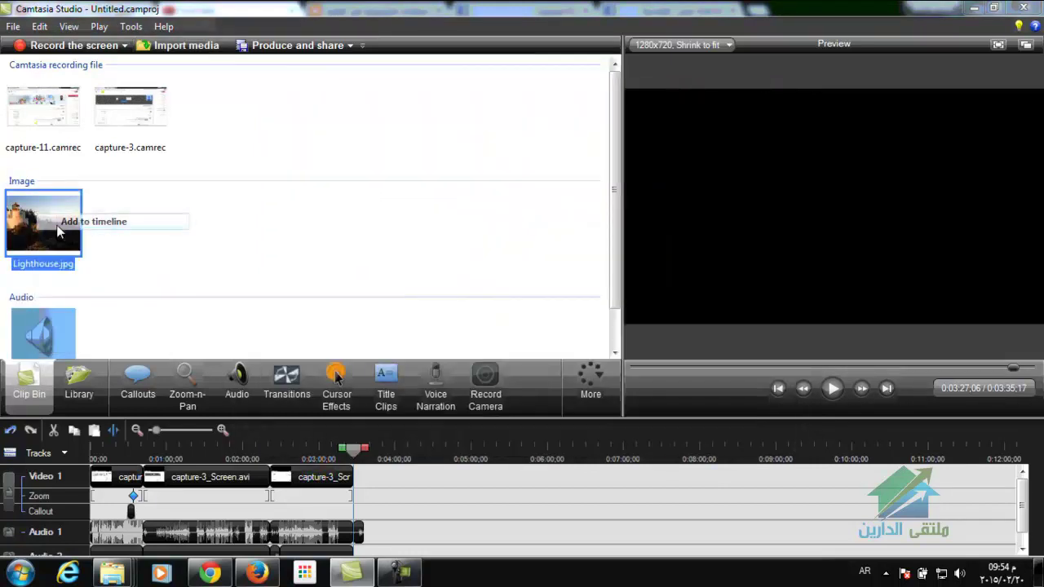
# - Extend the Lighthouse image clip on Video 1 to a length of 0:00:08;07, ending at 0:03:35;13
pyautogui.moveTo(360, 484)
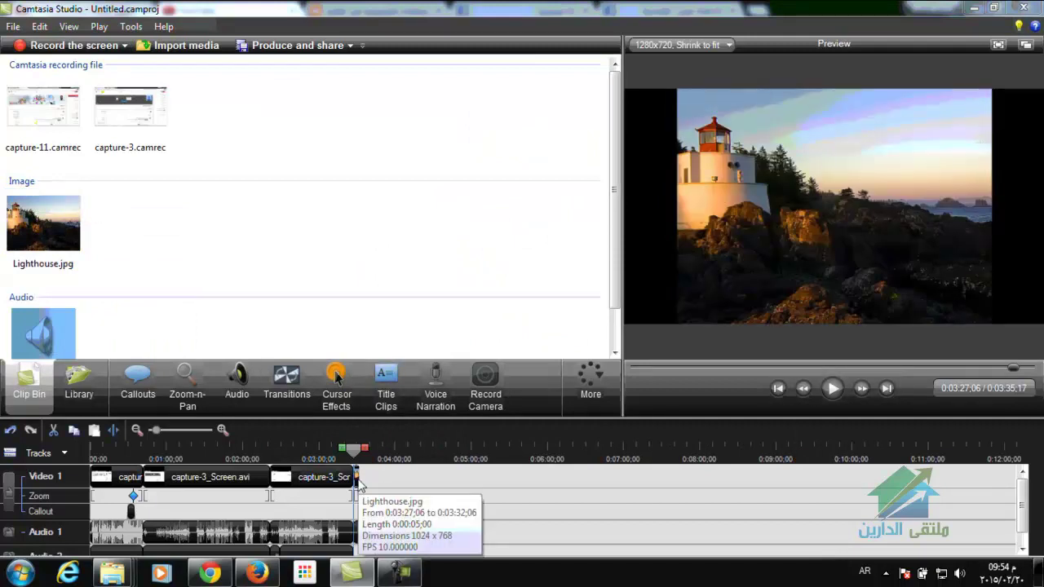
pyautogui.click(221, 432)
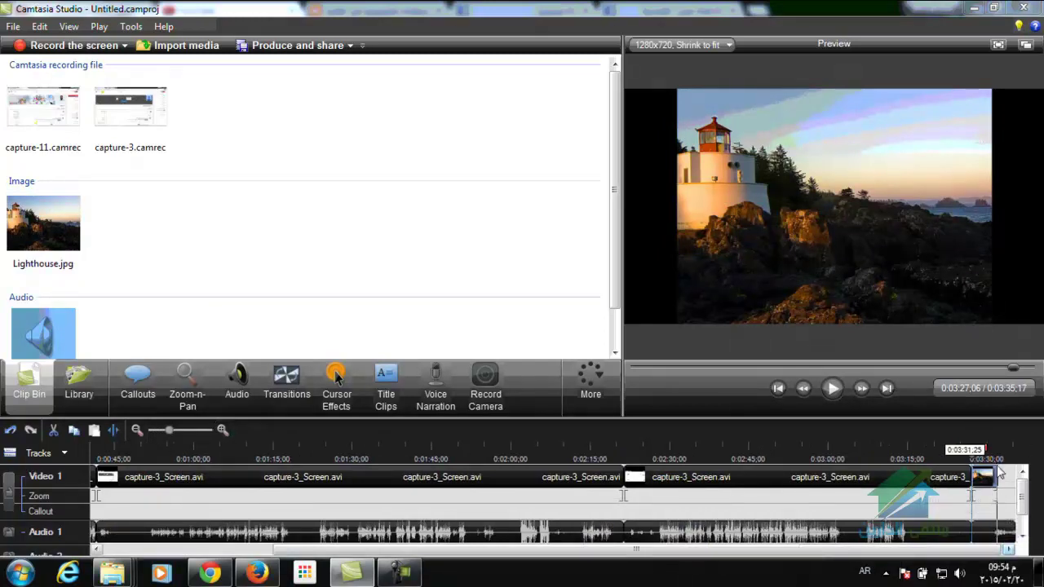
pyautogui.moveTo(999, 477)
pyautogui.moveTo(999, 477); pyautogui.dragTo(1020, 481)
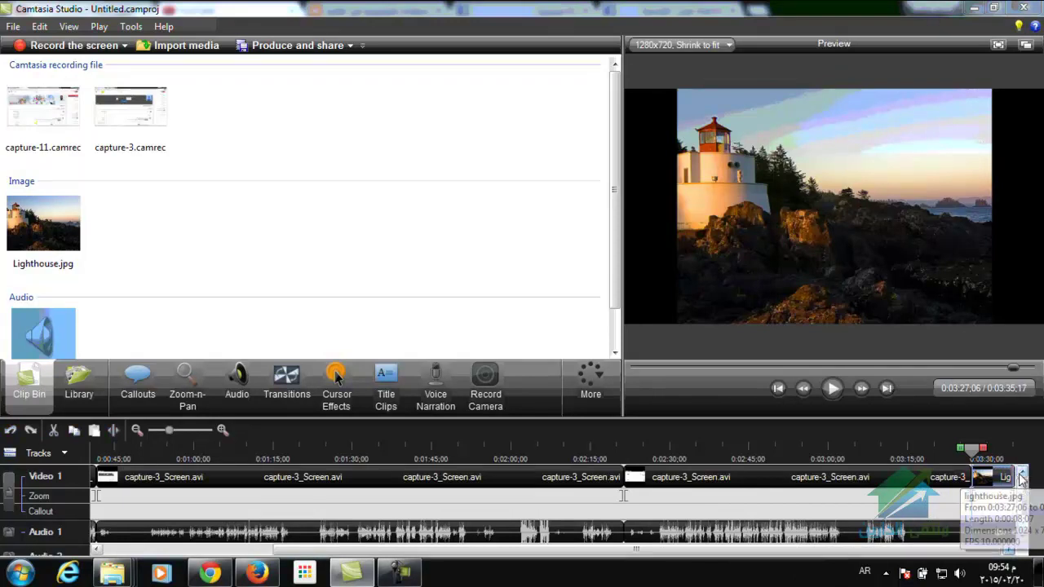
pyautogui.click(138, 432)
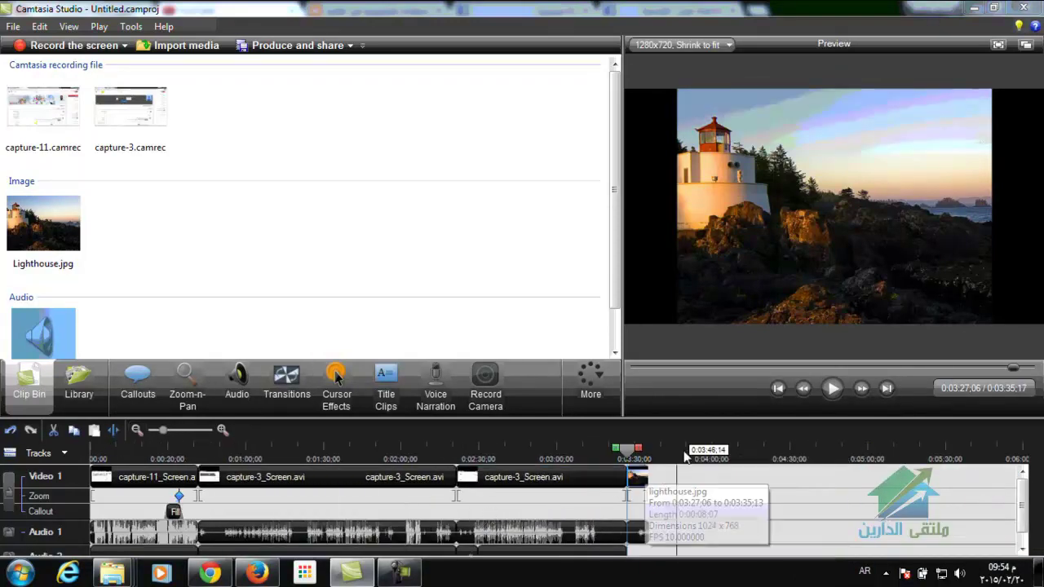
pyautogui.rightClick(46, 211)
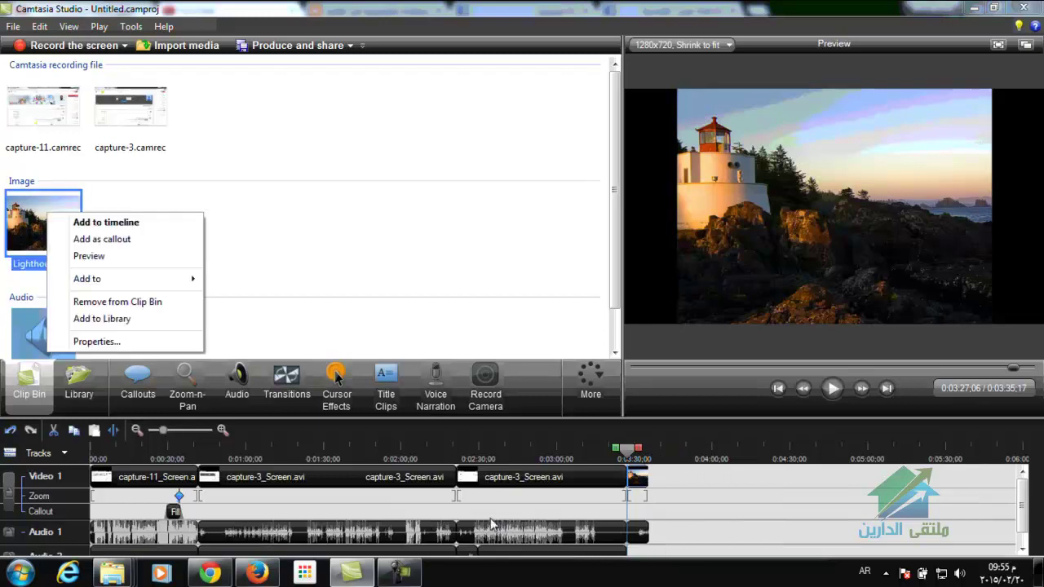
pyautogui.click(340, 129)
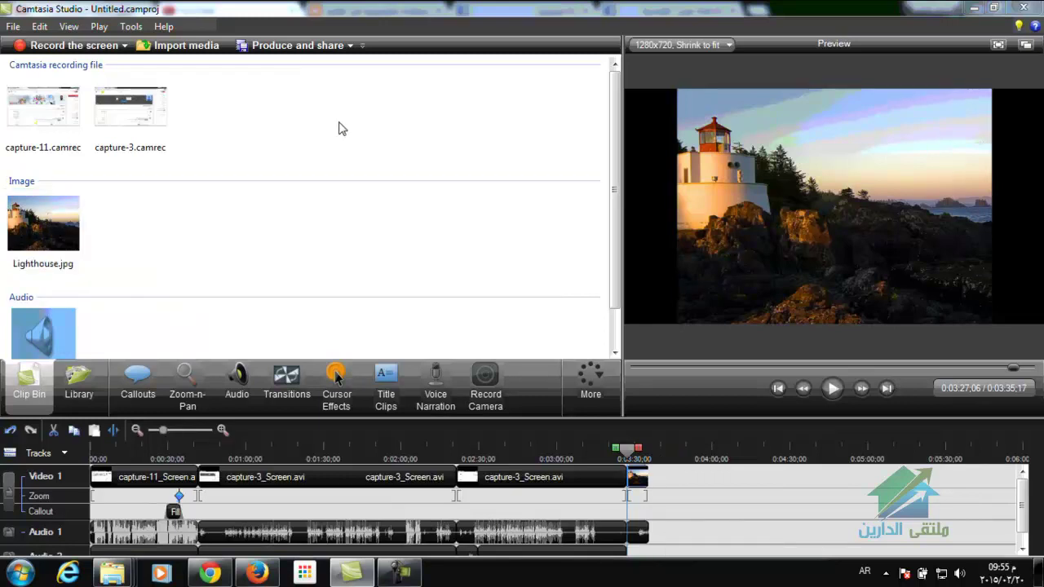
# - Start producing the video with custom production settings, keeping the MP4/FLV/SWF Flash outputs format and the ExpressShow controller
pyautogui.click(308, 51)
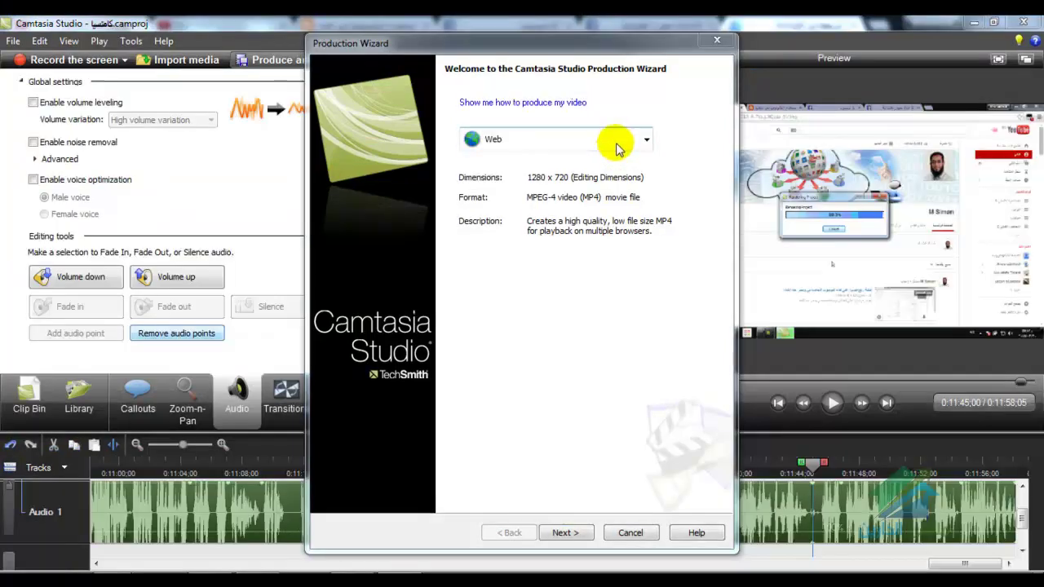
pyautogui.click(610, 140)
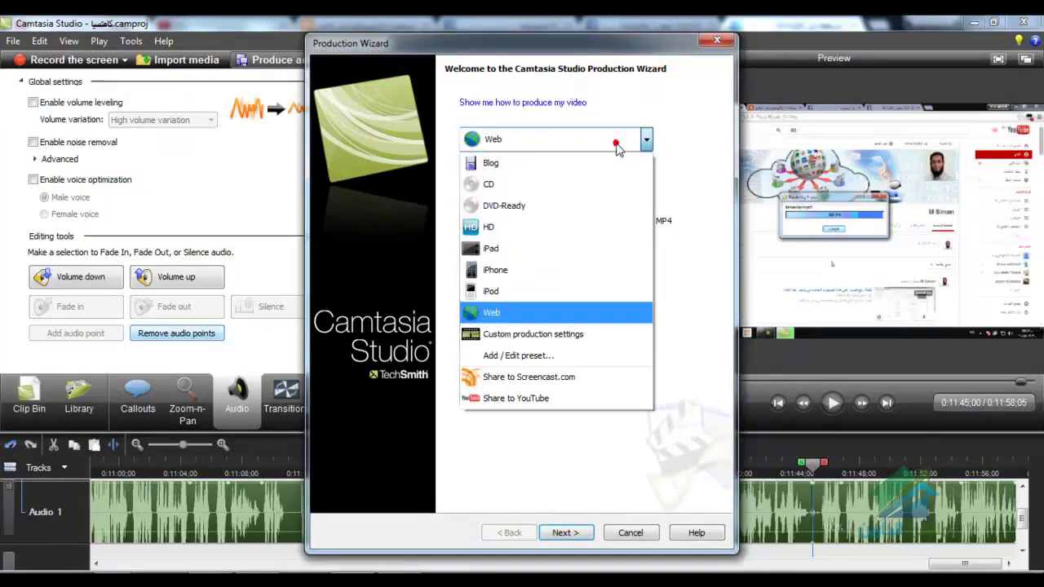
pyautogui.click(512, 336)
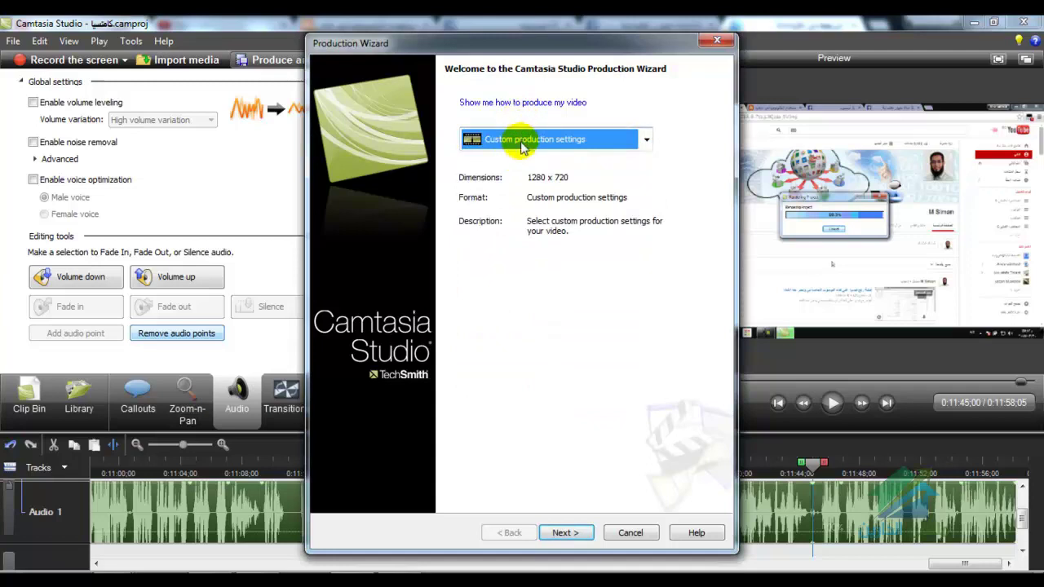
pyautogui.click(558, 531)
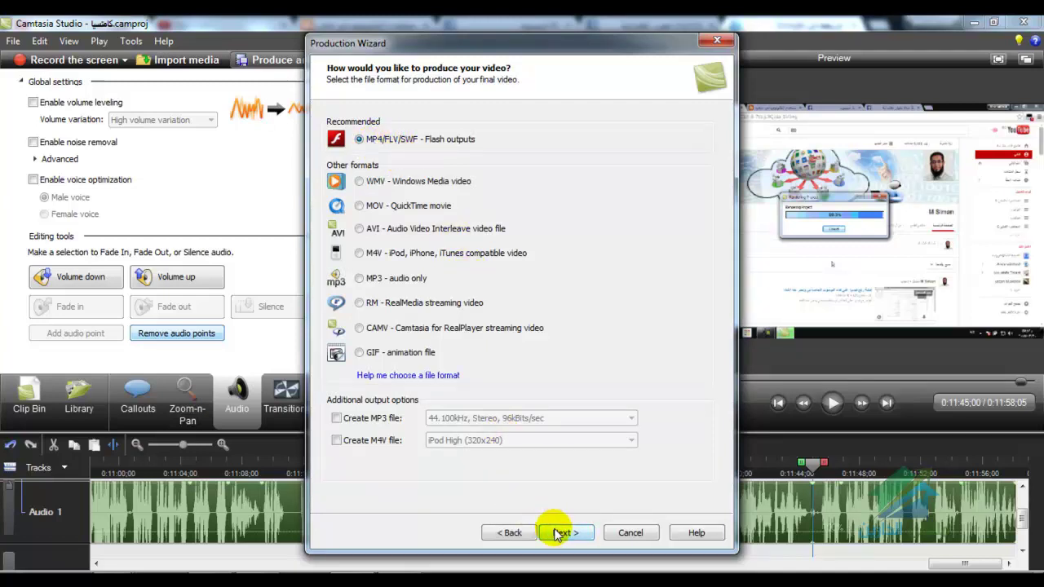
pyautogui.click(559, 533)
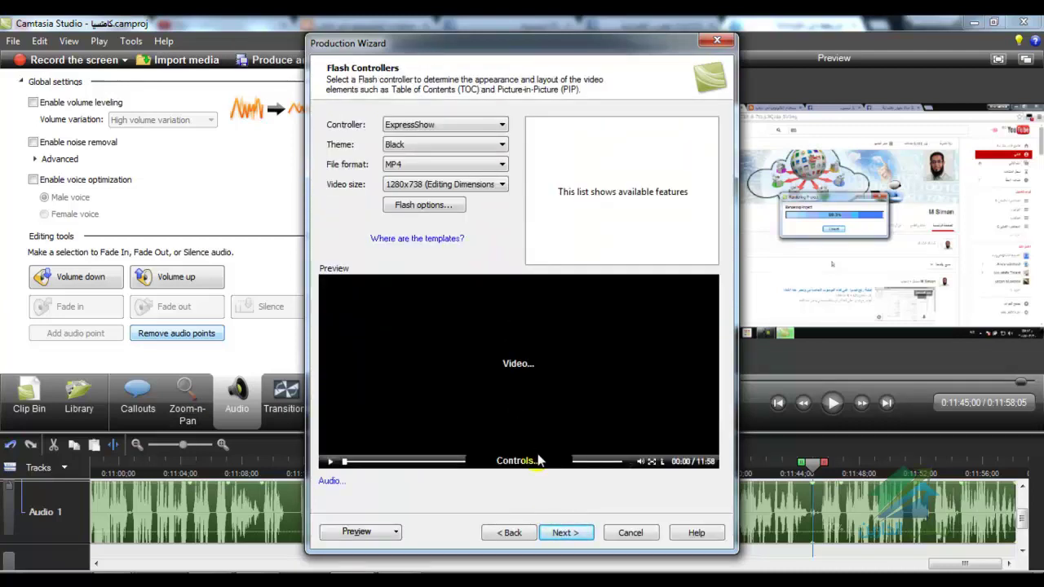
pyautogui.click(563, 532)
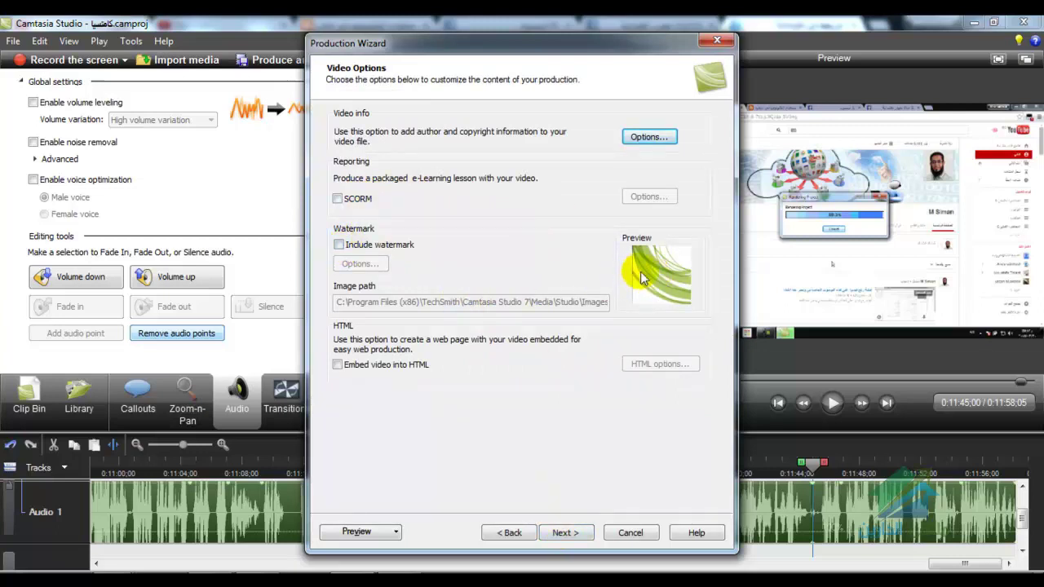
# - Try including a watermark with 10% horizontal offset, 12% vertical offset and 19% image scale, and discard it
pyautogui.click(375, 248)
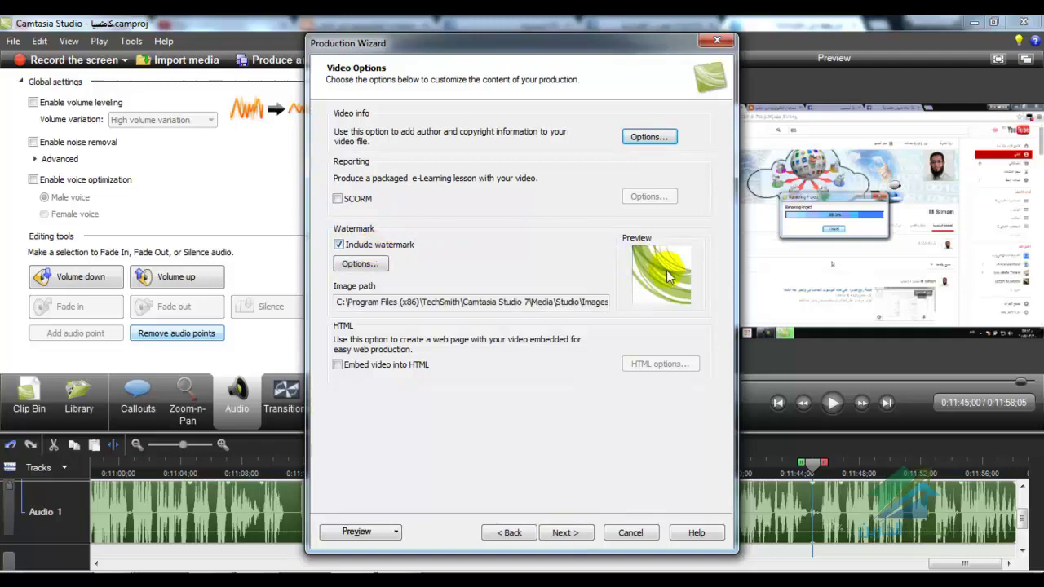
pyautogui.click(360, 263)
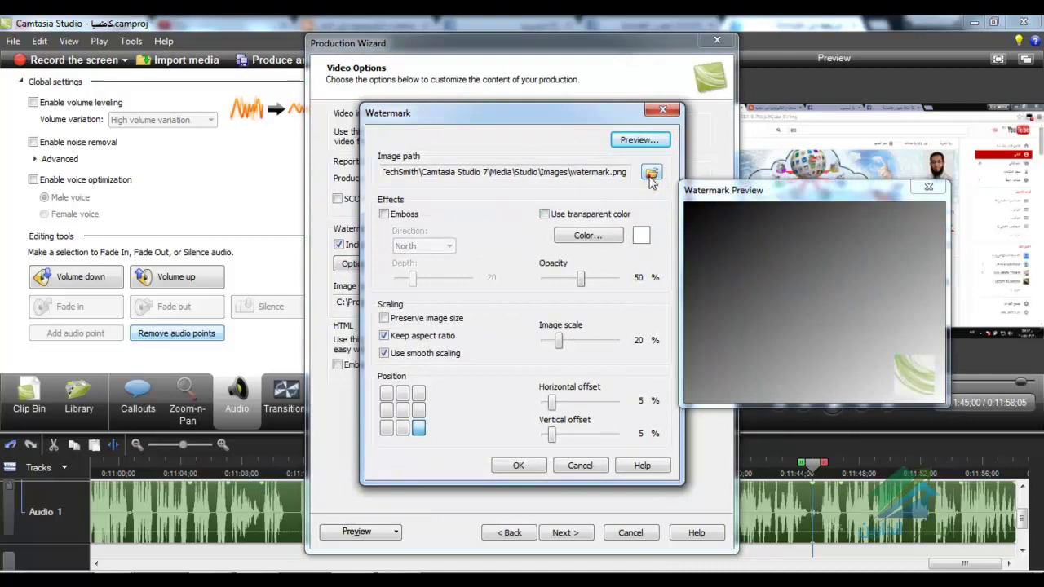
pyautogui.click(651, 174)
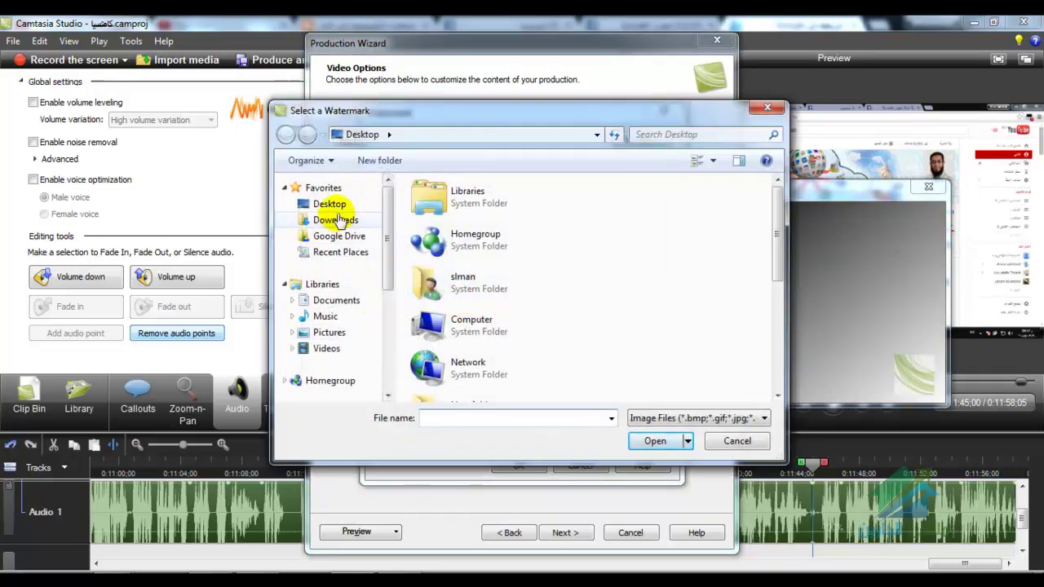
pyautogui.click(753, 444)
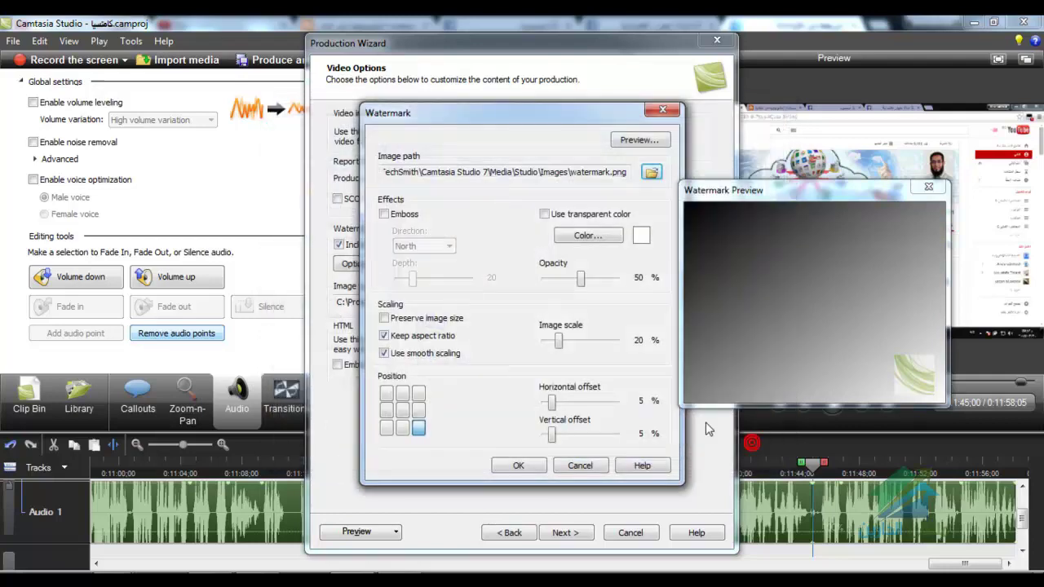
pyautogui.moveTo(552, 403); pyautogui.dragTo(561, 434)
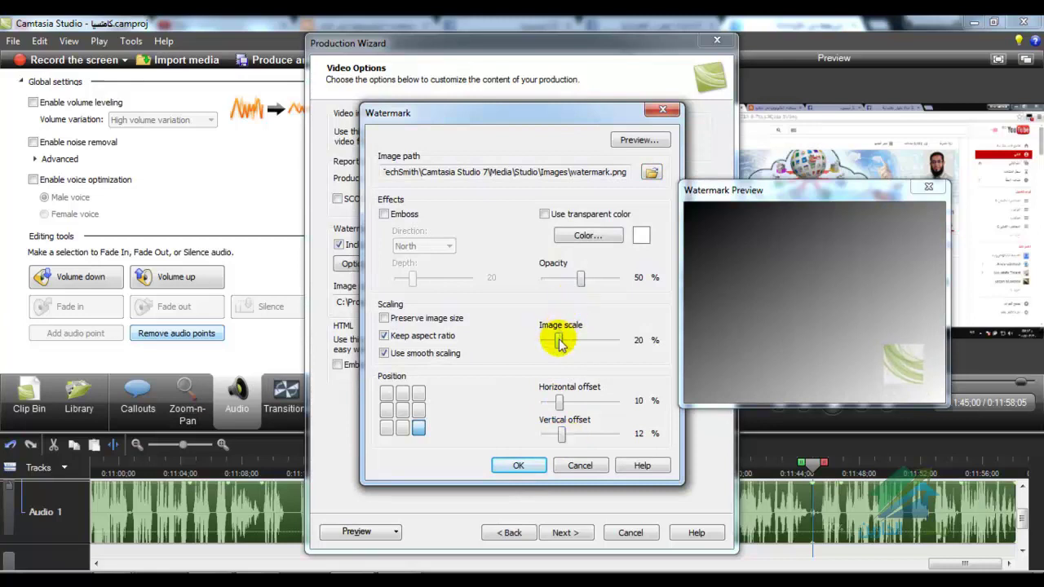
pyautogui.moveTo(559, 340)
pyautogui.mouseDown()
pyautogui.moveTo(574, 342)
pyautogui.moveTo(558, 342)
pyautogui.mouseUp()
pyautogui.click(580, 466)
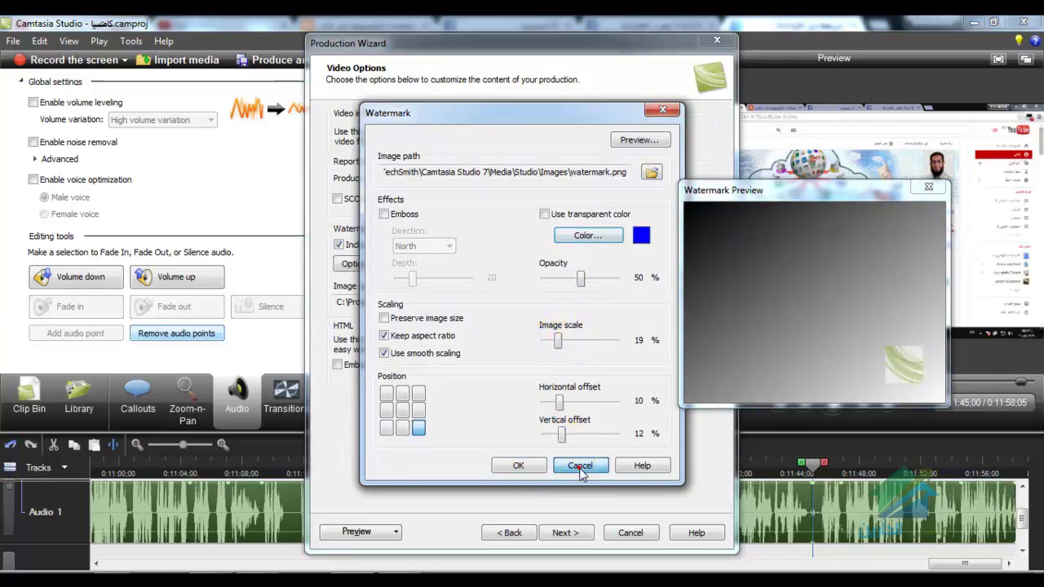
pyautogui.click(341, 245)
# - Accept the production name and output folder and finish producing the video
pyautogui.click(565, 532)
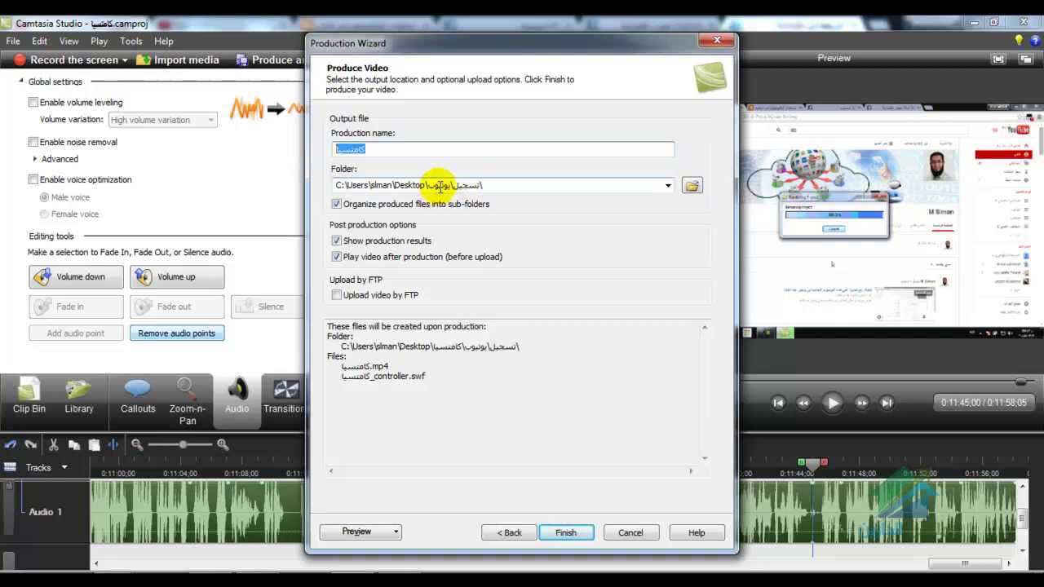
pyautogui.click(581, 531)
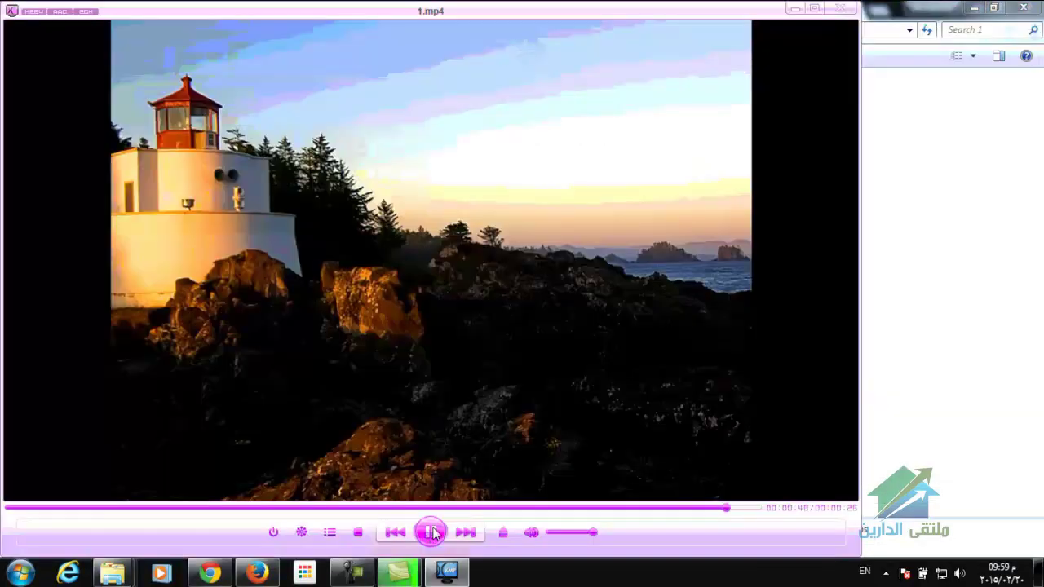
# - Pause the produced 1.mp4 and review its closing part around the 81% and 87% marks
pyautogui.click(431, 532)
pyautogui.click(612, 509)
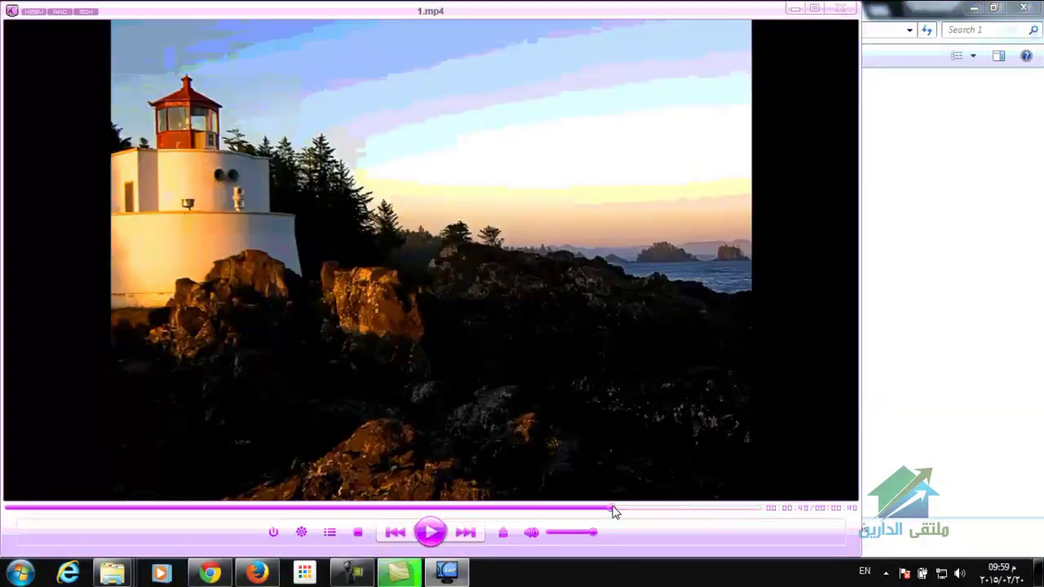
pyautogui.click(673, 509)
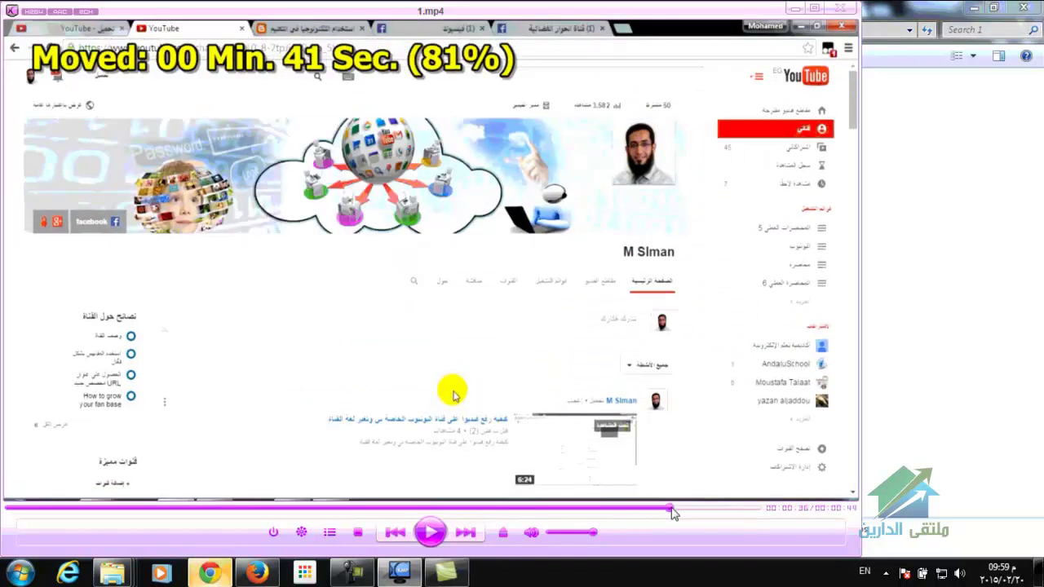
pyautogui.click(700, 508)
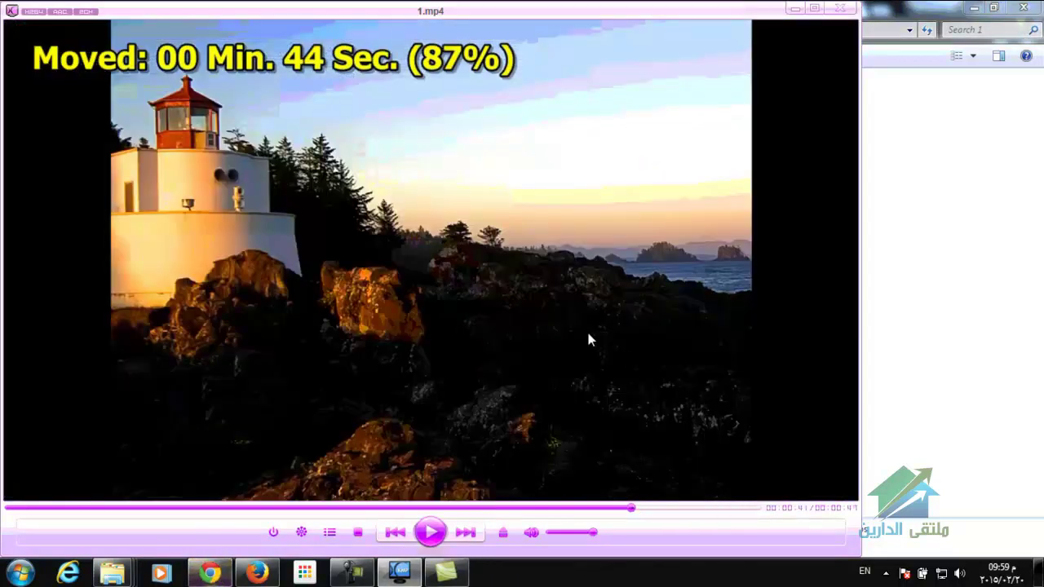
pyautogui.click(431, 533)
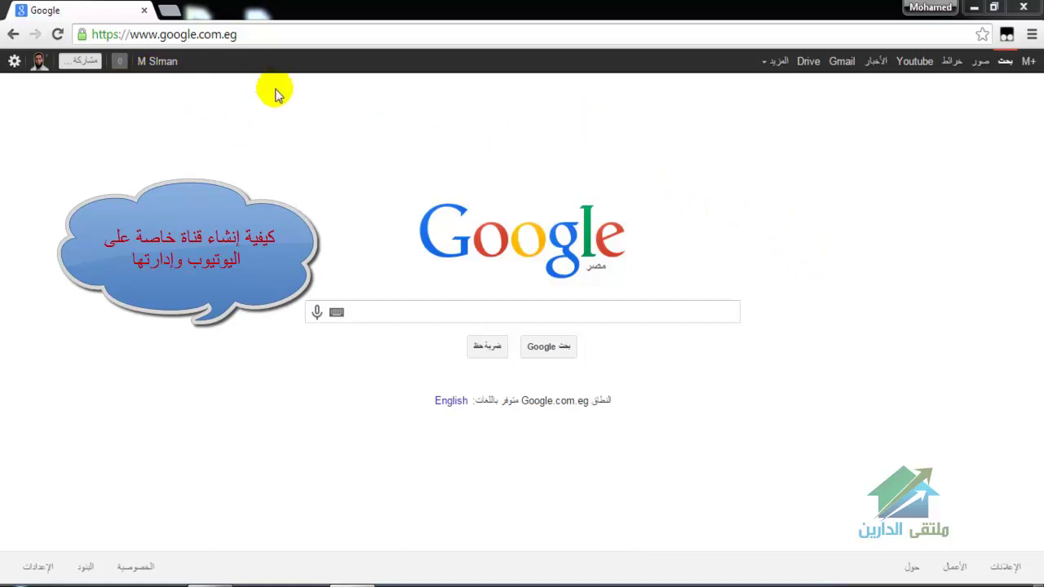
# - In Chrome, go from the Google homepage to YouTube and browse the suggested videos and the subscriptions feed
pyautogui.click(906, 64)
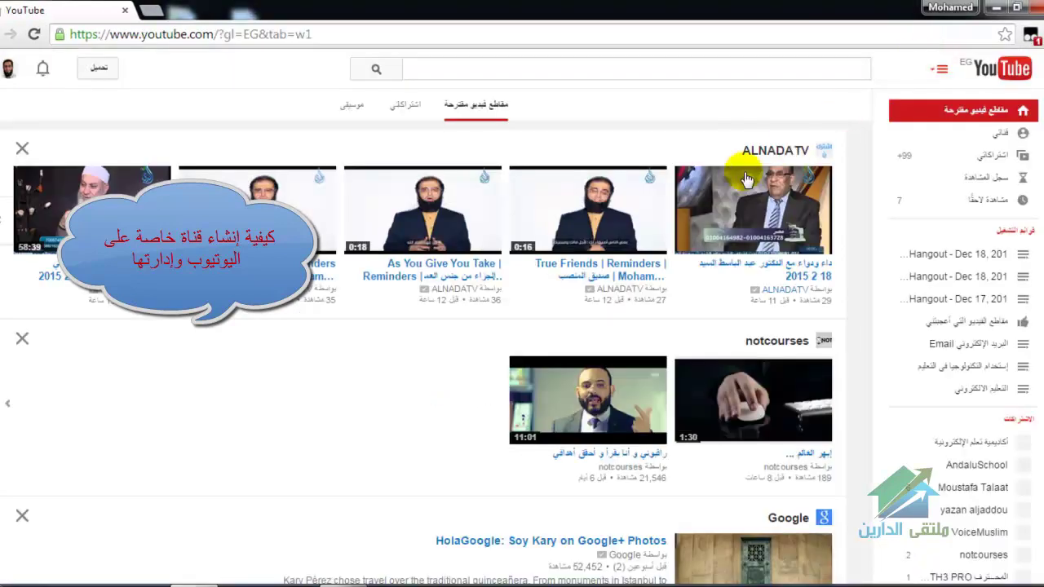
pyautogui.click(475, 106)
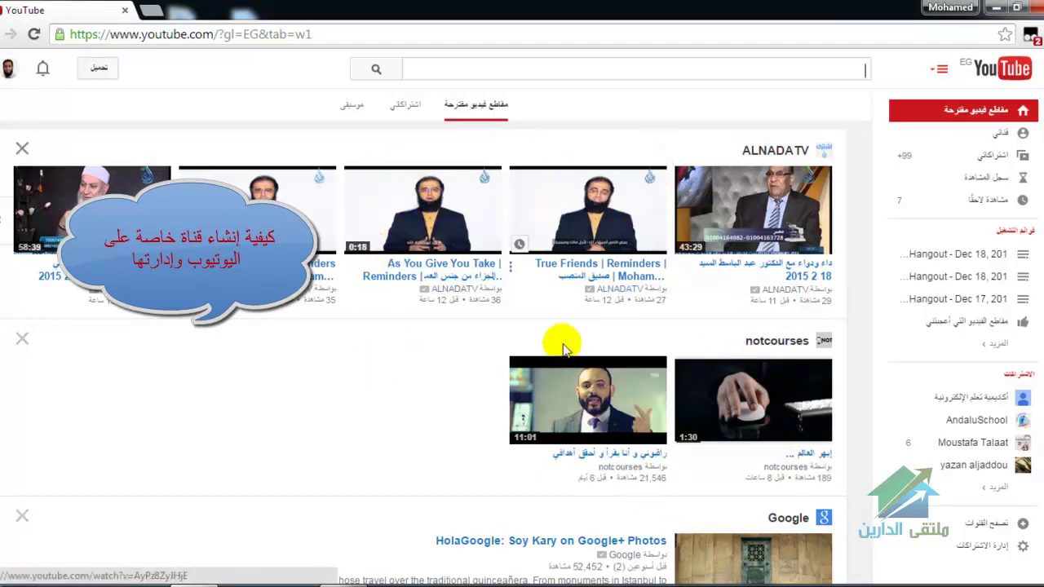
pyautogui.click(403, 105)
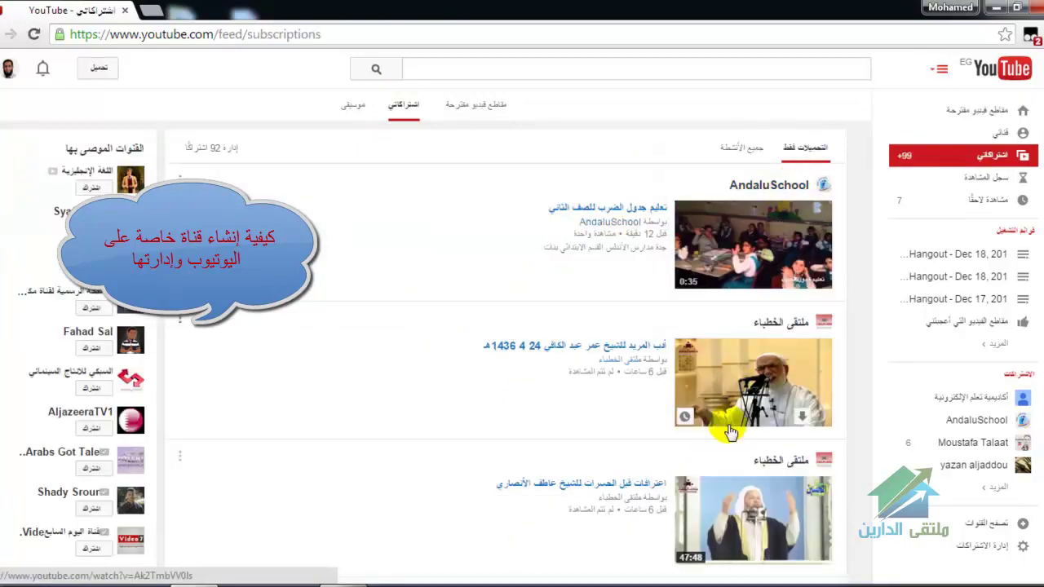
pyautogui.click(770, 302)
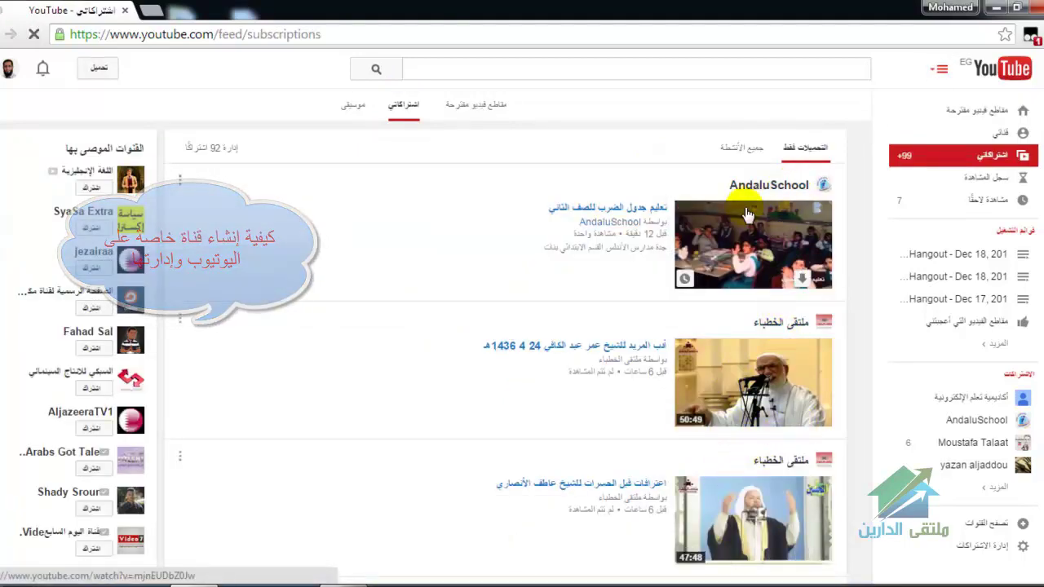
pyautogui.click(475, 104)
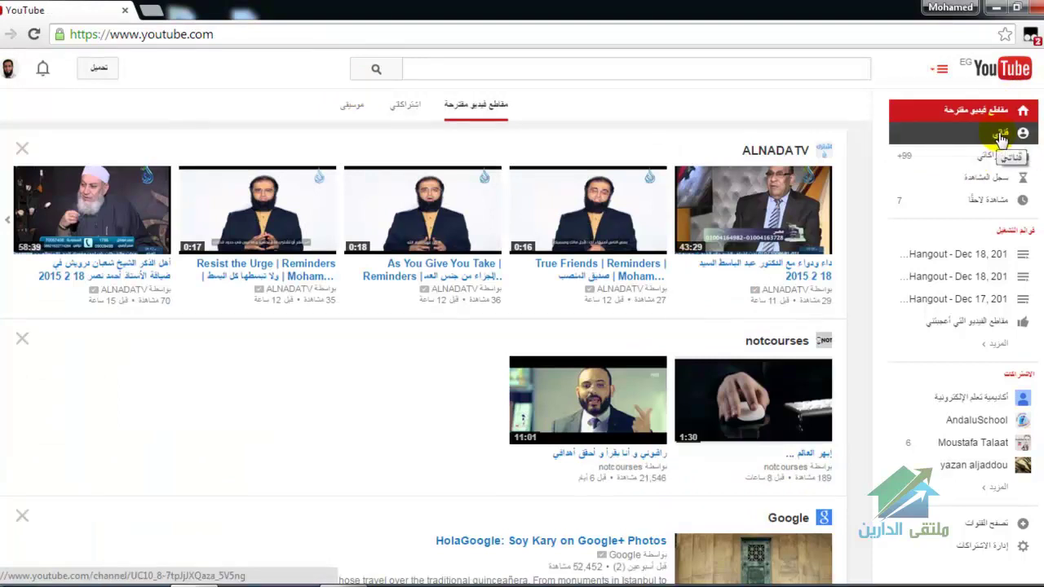
# - Open the account's own YouTube channel, toggle the guide, and look through the channel's activity feed
pyautogui.click(1001, 139)
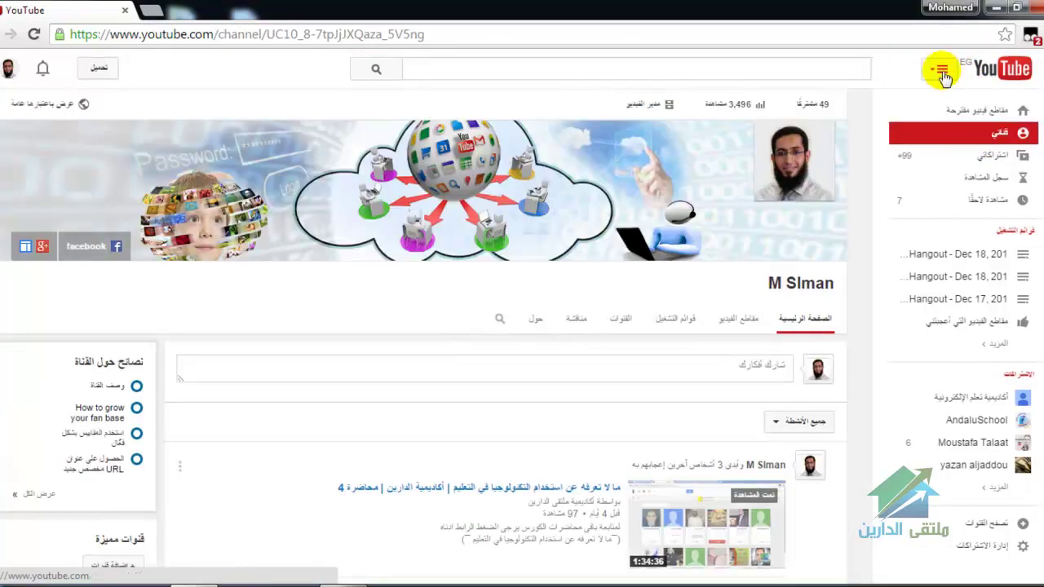
pyautogui.click(941, 70)
pyautogui.click(941, 70)
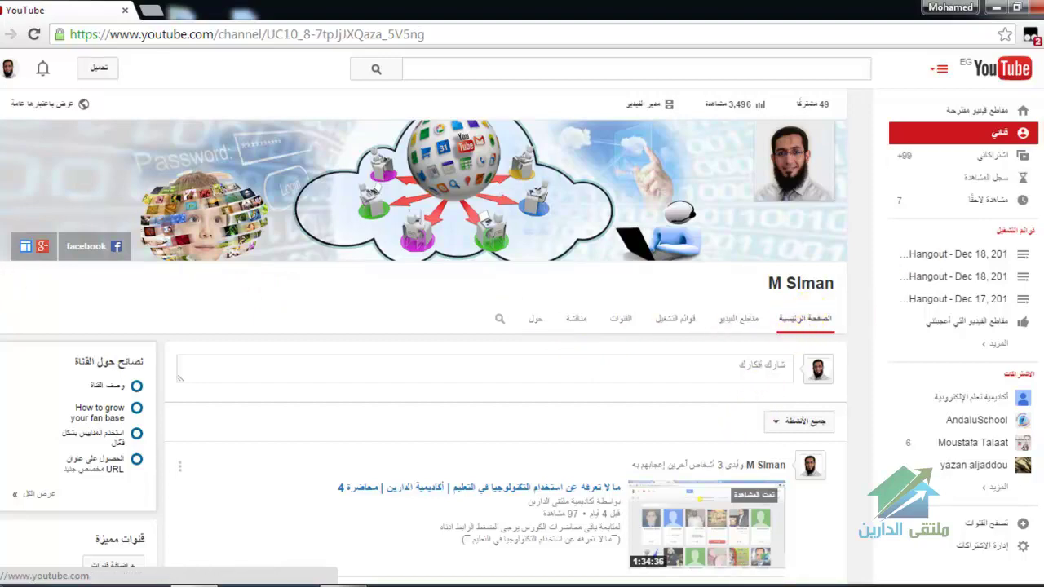
pyautogui.scroll(-10, 506, 342)
pyautogui.scroll(-15, 502, 353)
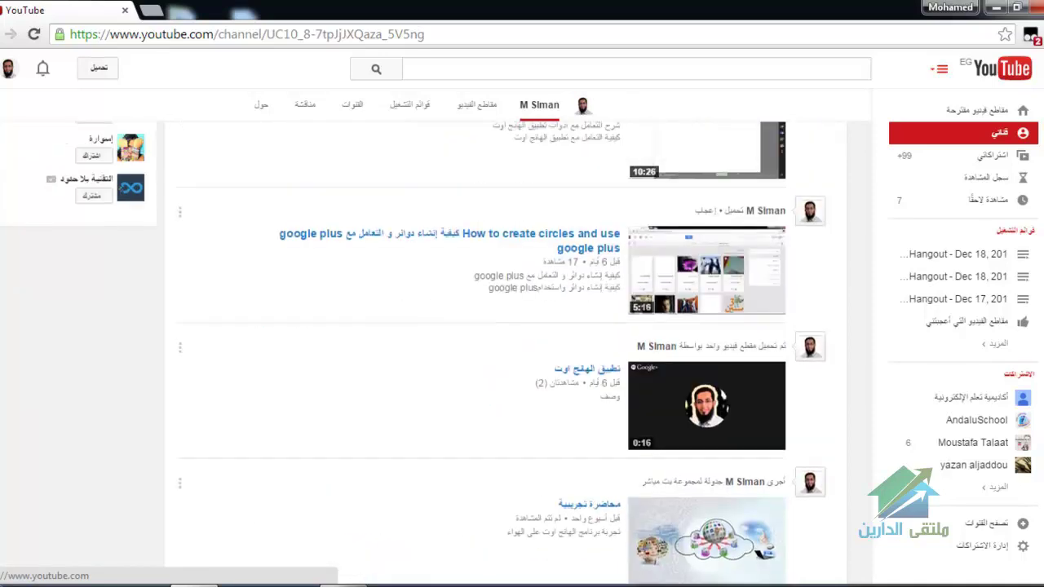
pyautogui.scroll(20, 506, 351)
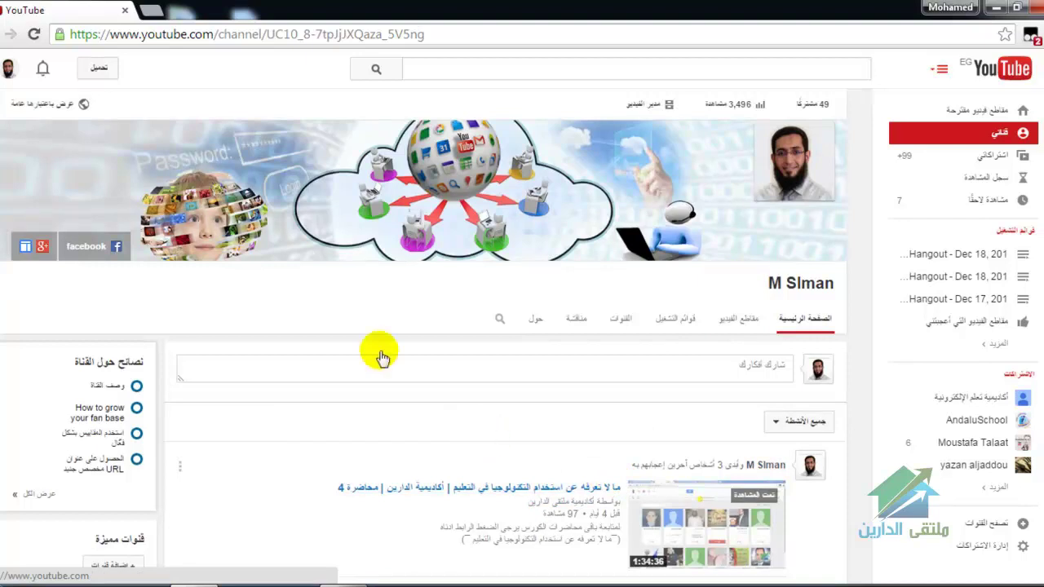
# - Upload the video file كيفية إنشاء حساب بريد إلكتروني على الهوتميل.mp4 from the Desktop to YouTube
pyautogui.click(100, 70)
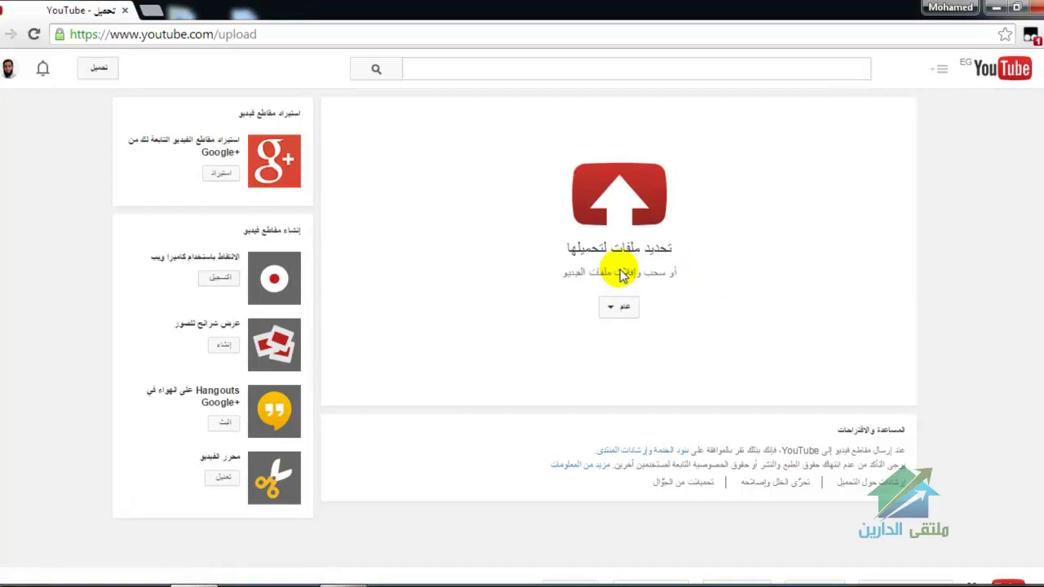
pyautogui.click(619, 276)
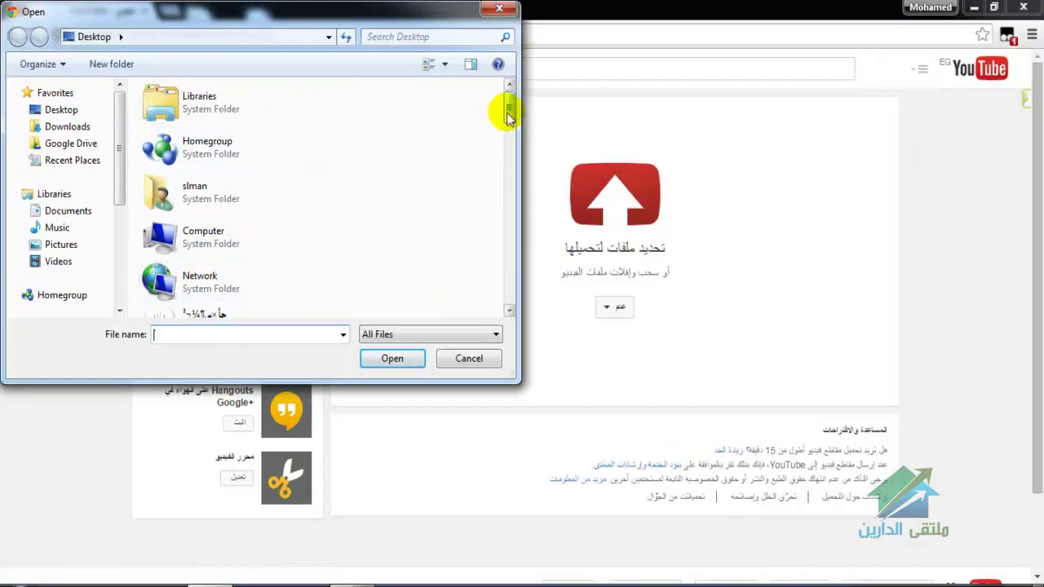
pyautogui.moveTo(507, 114); pyautogui.dragTo(514, 302)
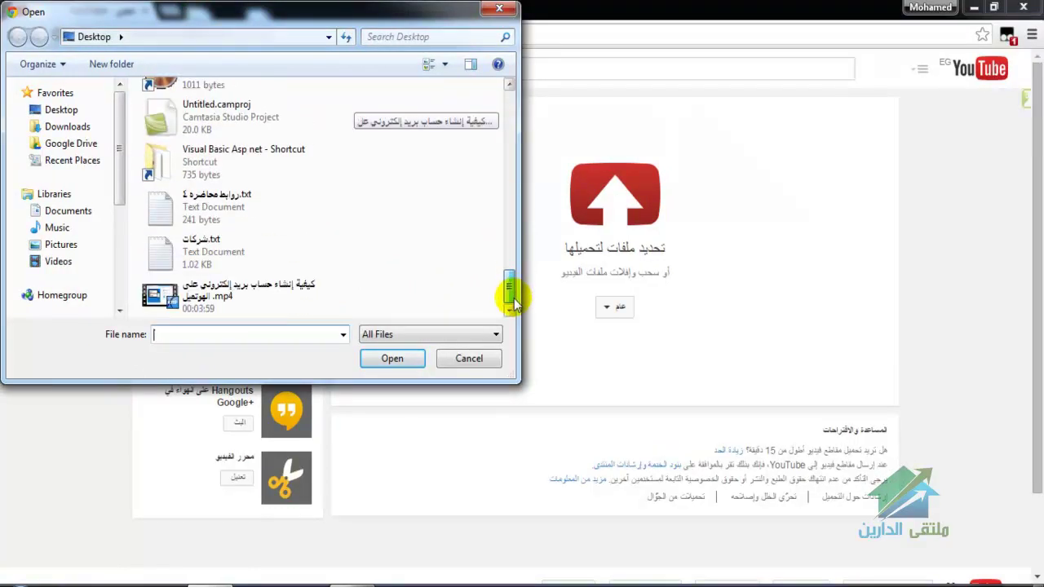
pyautogui.doubleClick(281, 295)
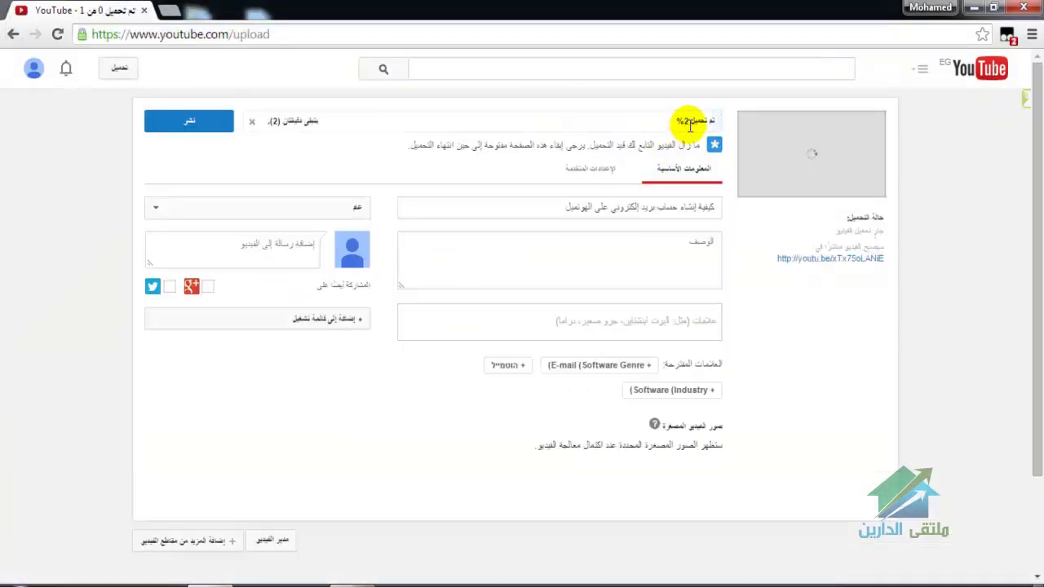
# - Copy the video title كيفية إنشاء حساب بريد إلكتروني على الهوتميل into the video's description
pyautogui.click(554, 210)
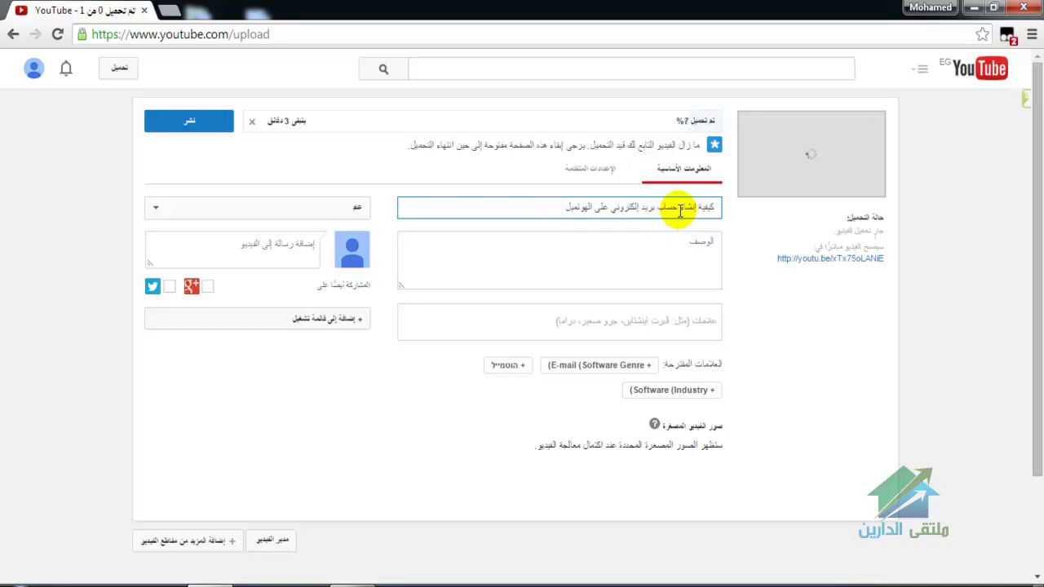
pyautogui.click(682, 245)
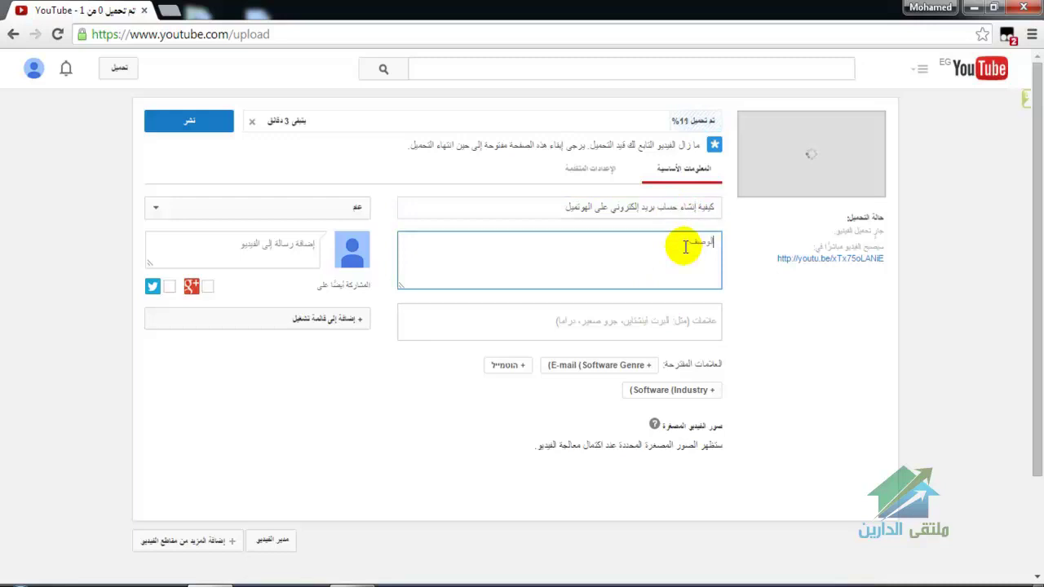
pyautogui.tripleClick(671, 204)
pyautogui.hotkey('ctrl', 'c')
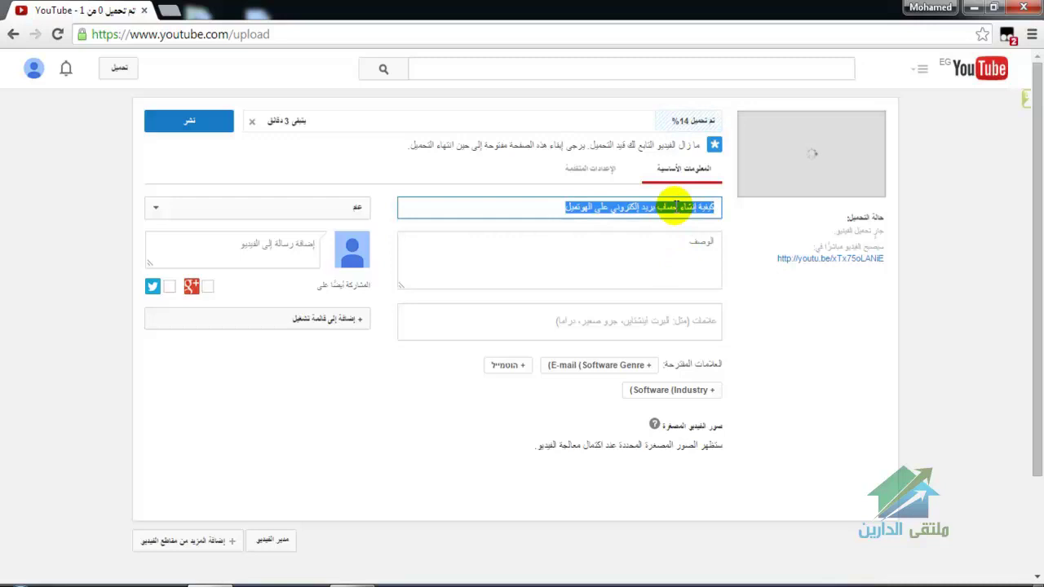
pyautogui.click(672, 237)
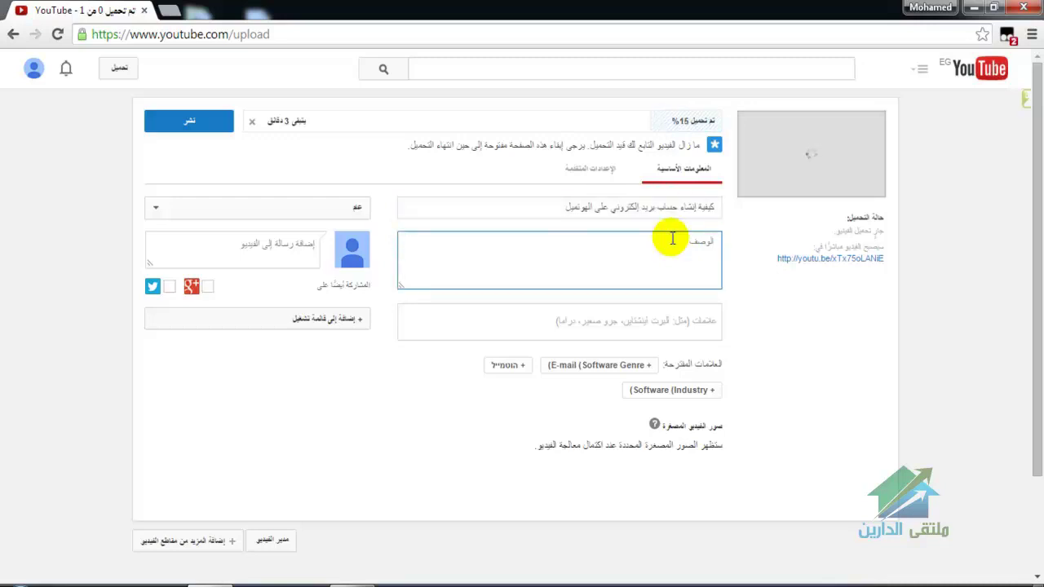
pyautogui.hotkey('ctrl', 'v')
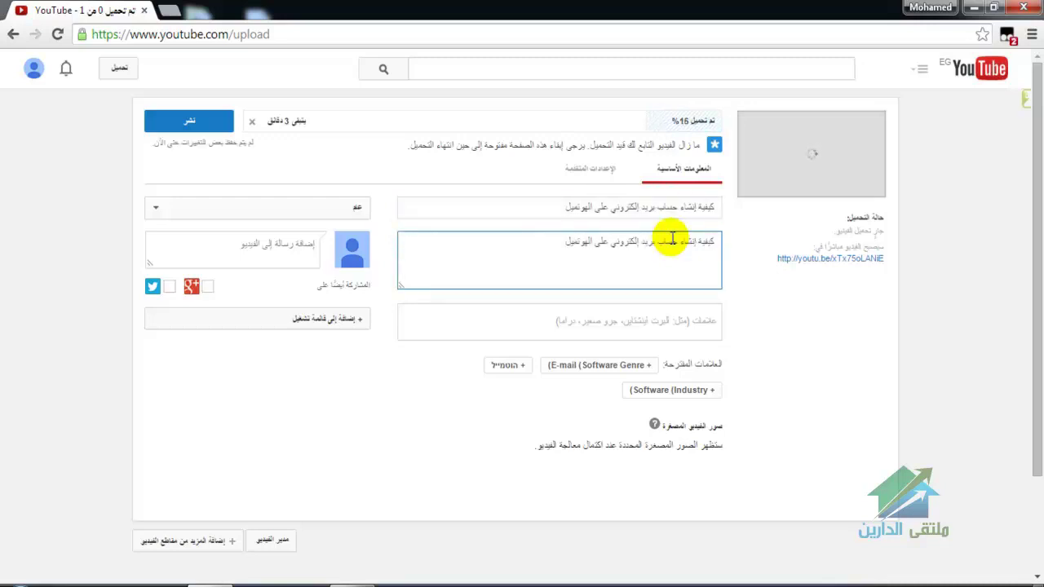
# - Add the copied video title as a tag for the uploaded video
pyautogui.click(641, 325)
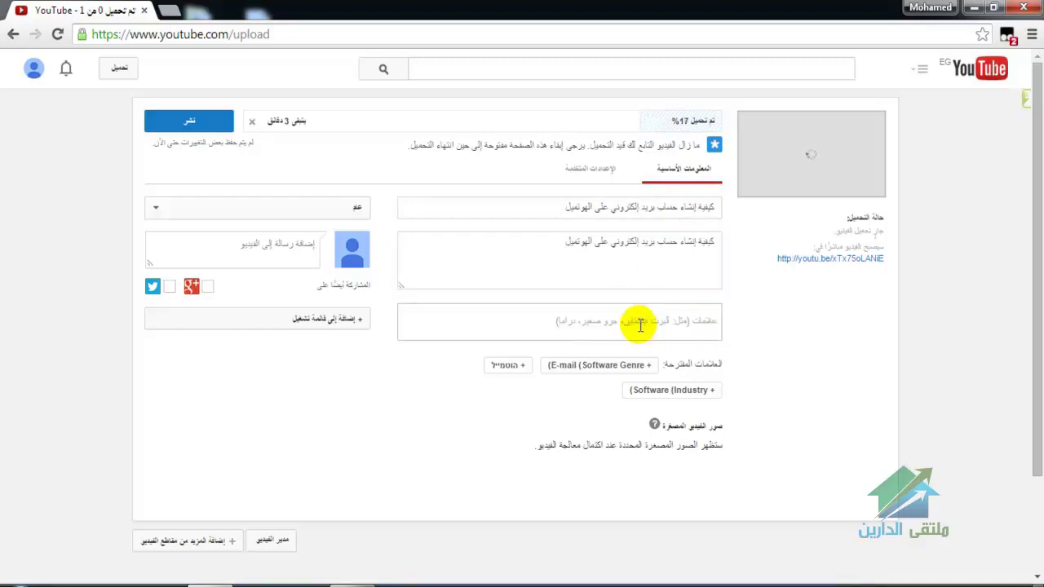
pyautogui.hotkey('ctrl', 'v')
pyautogui.click(522, 260)
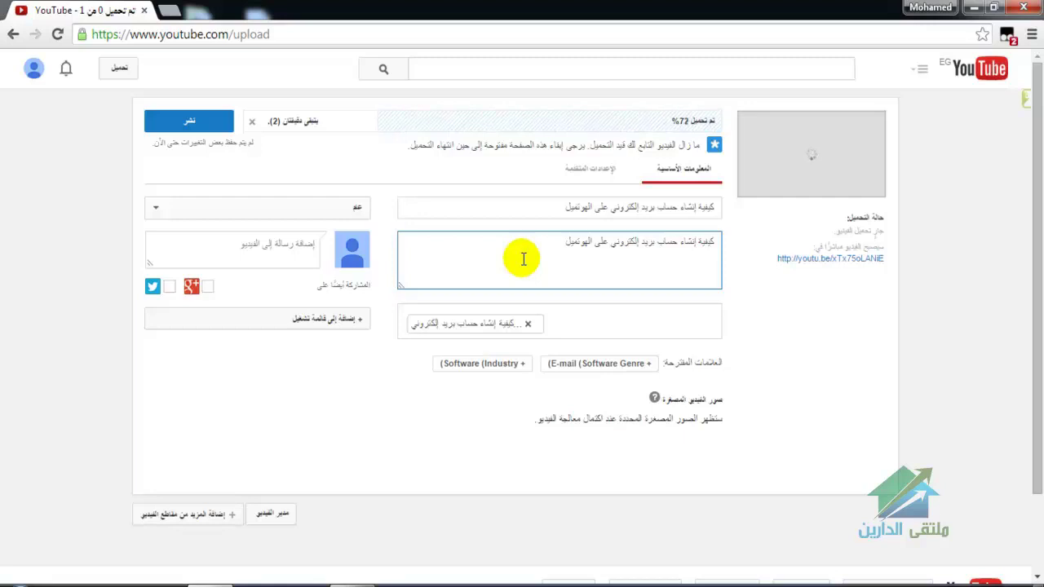
pyautogui.press('Return')
pyautogui.click(529, 205)
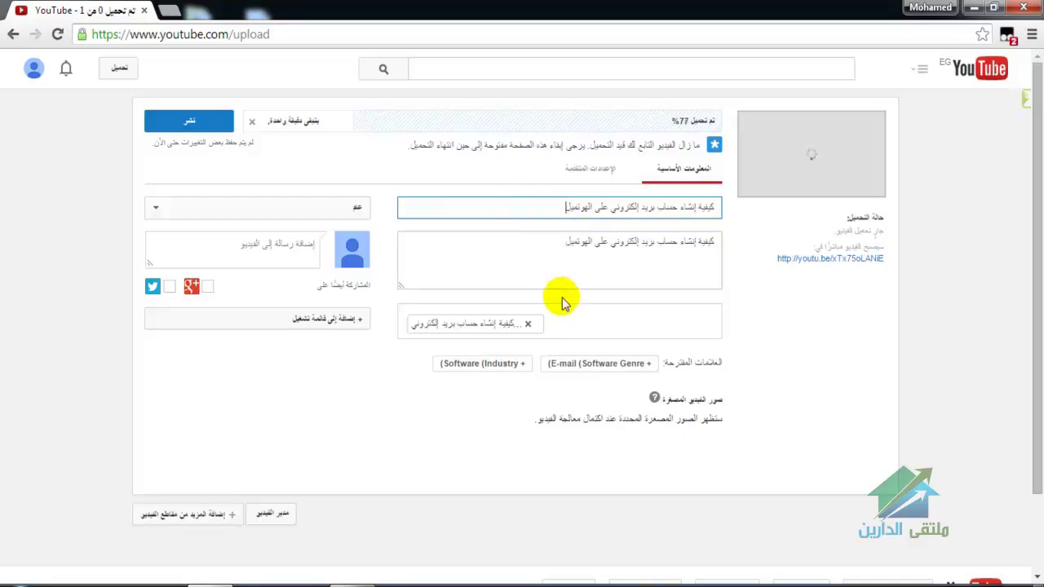
pyautogui.click(580, 322)
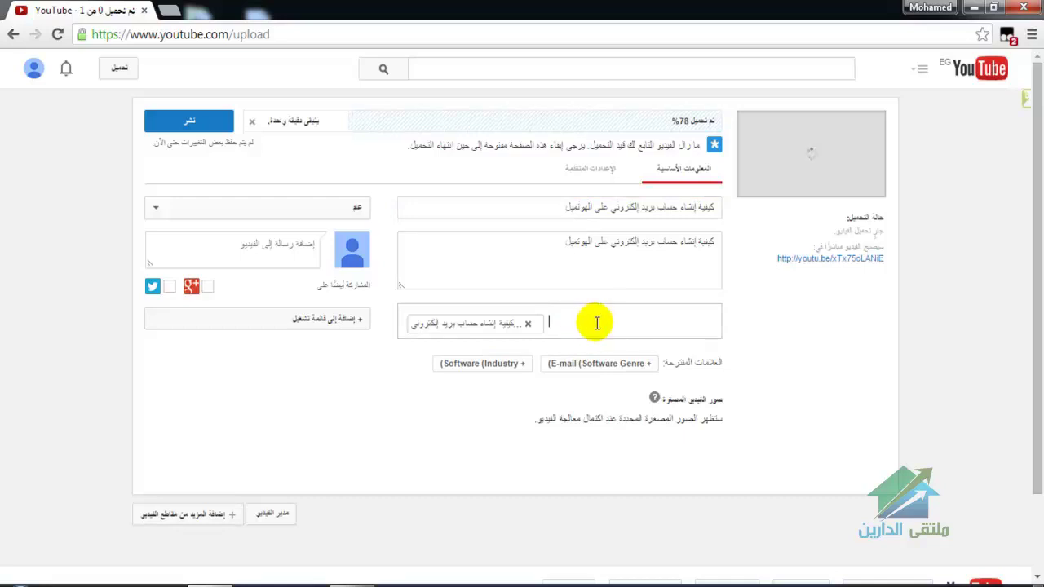
# - Keep the video's privacy set to عام, and add the video to a new public playlist named e-mail
pyautogui.click(326, 206)
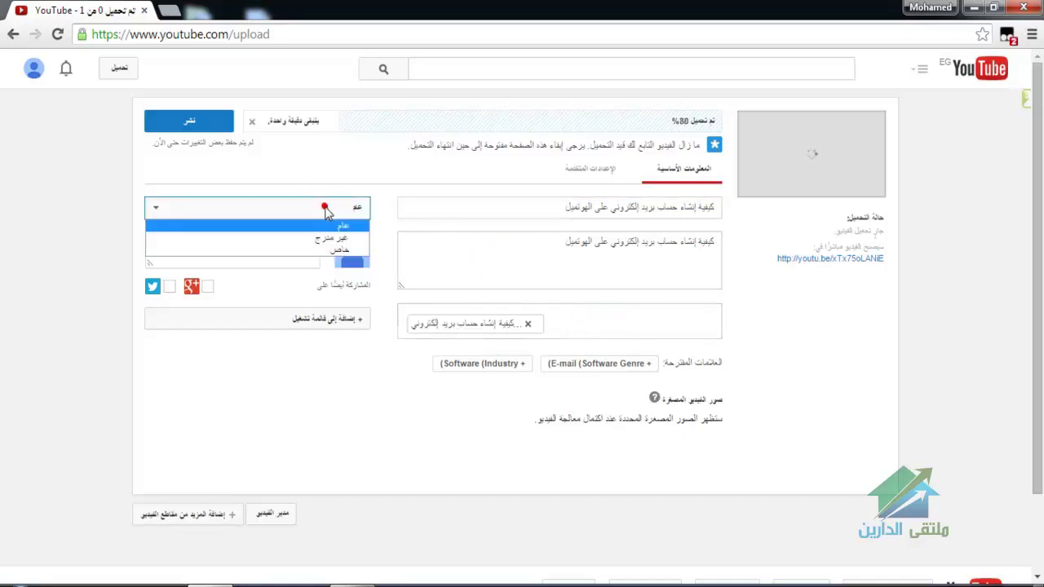
pyautogui.click(382, 212)
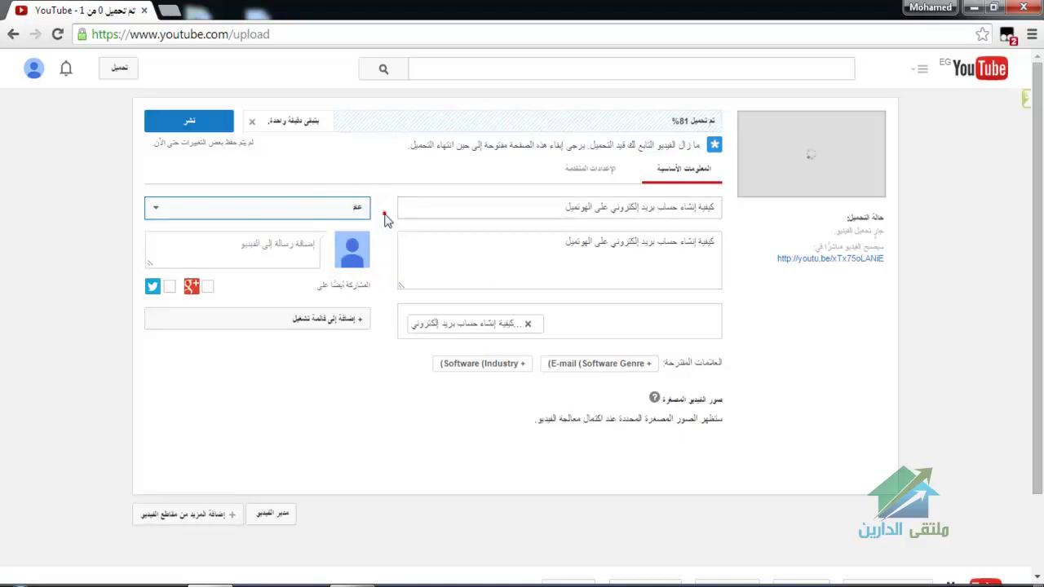
pyautogui.click(355, 323)
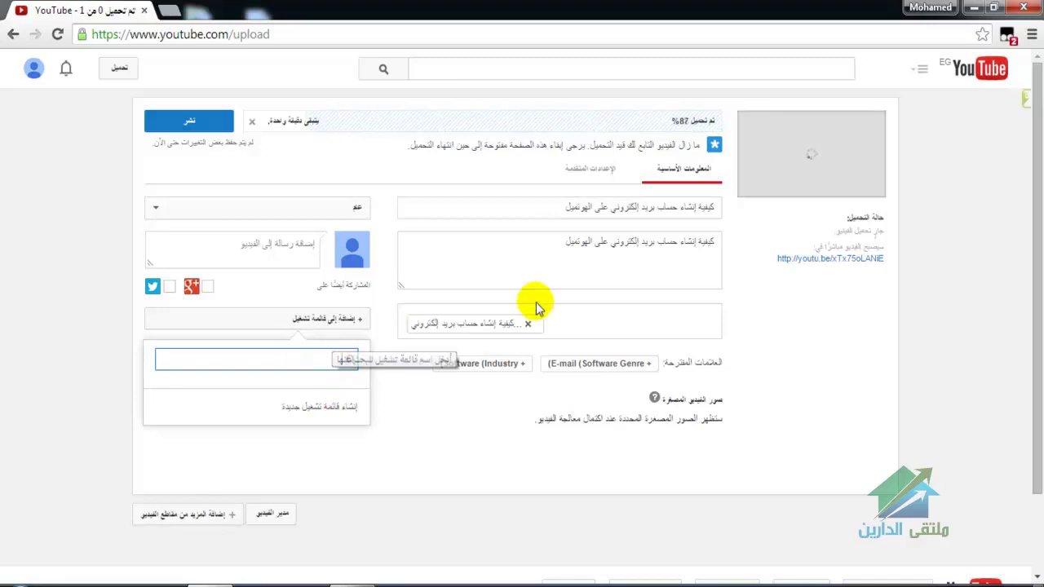
pyautogui.write('hgfv')
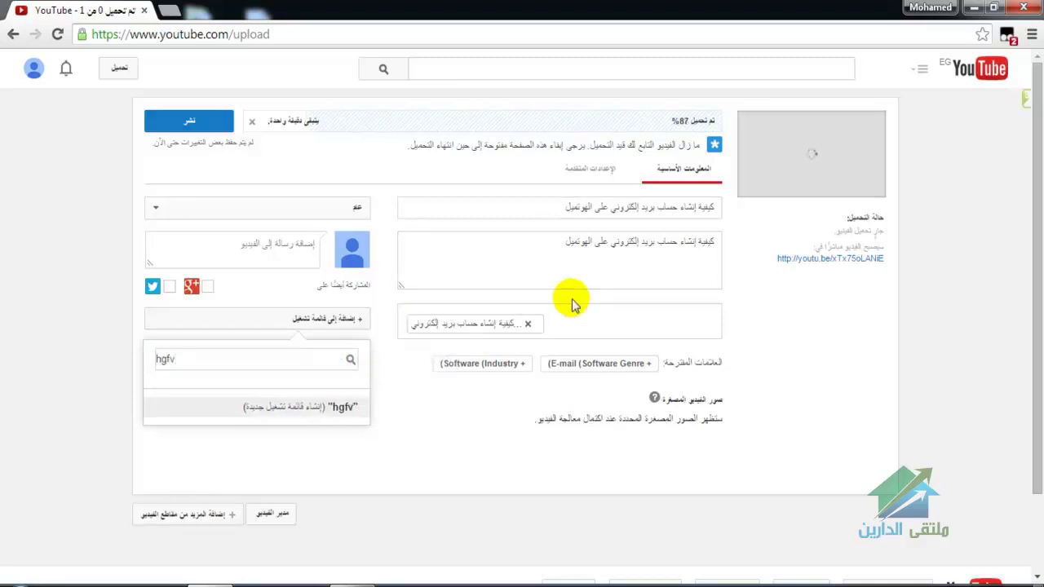
pyautogui.press('BackSpace')
pyautogui.press('BackSpace')
pyautogui.press('BackSpace')
pyautogui.press('BackSpace')
pyautogui.write('e-mail')
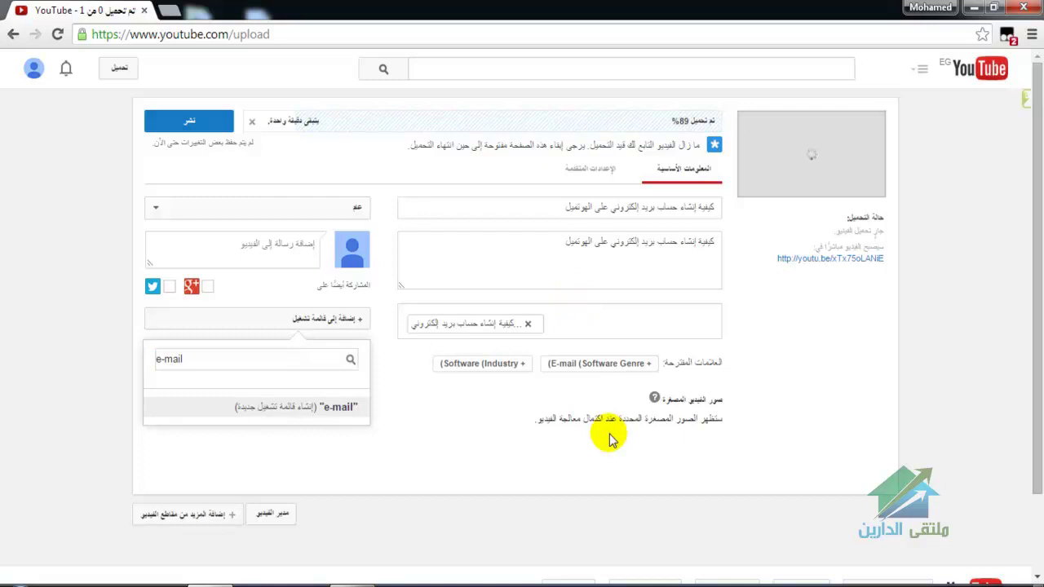
pyautogui.click(310, 359)
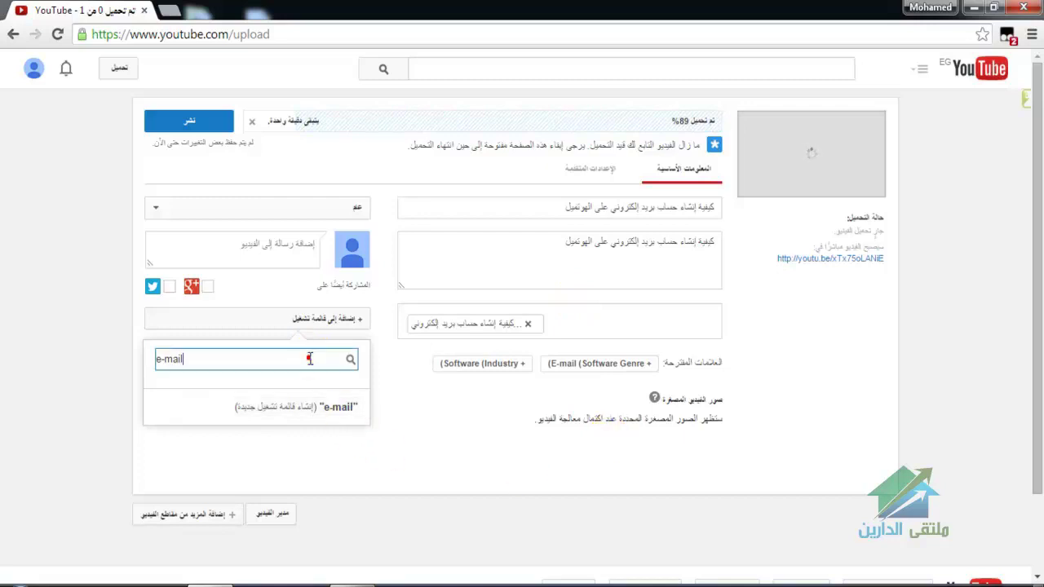
pyautogui.click(293, 406)
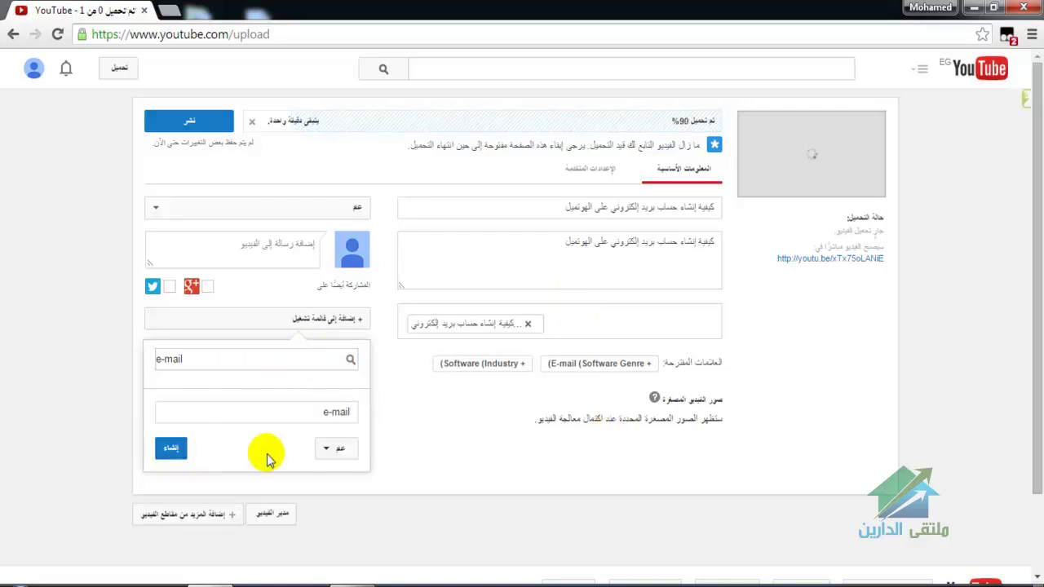
pyautogui.click(330, 449)
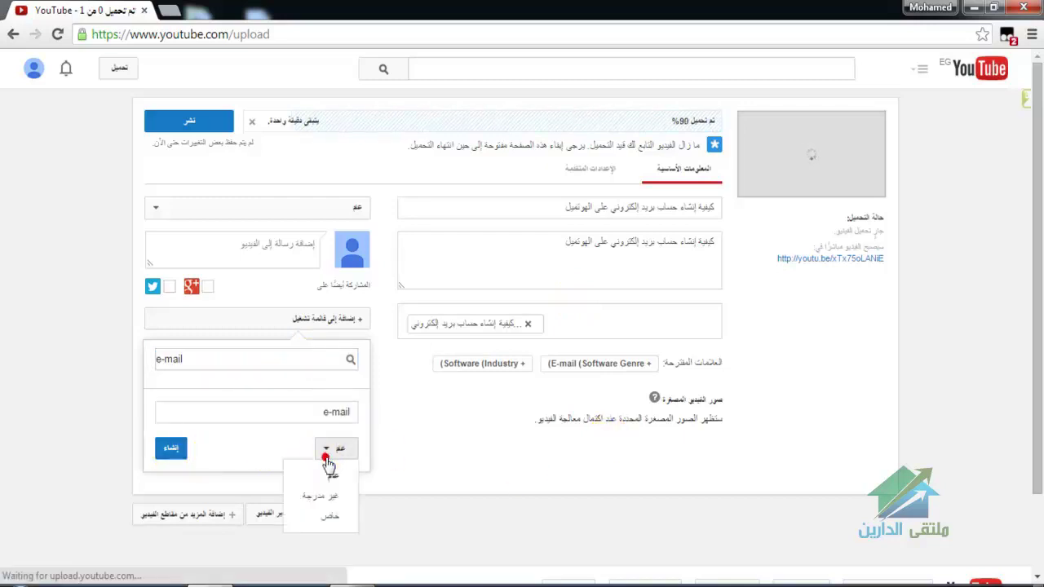
pyautogui.click(172, 449)
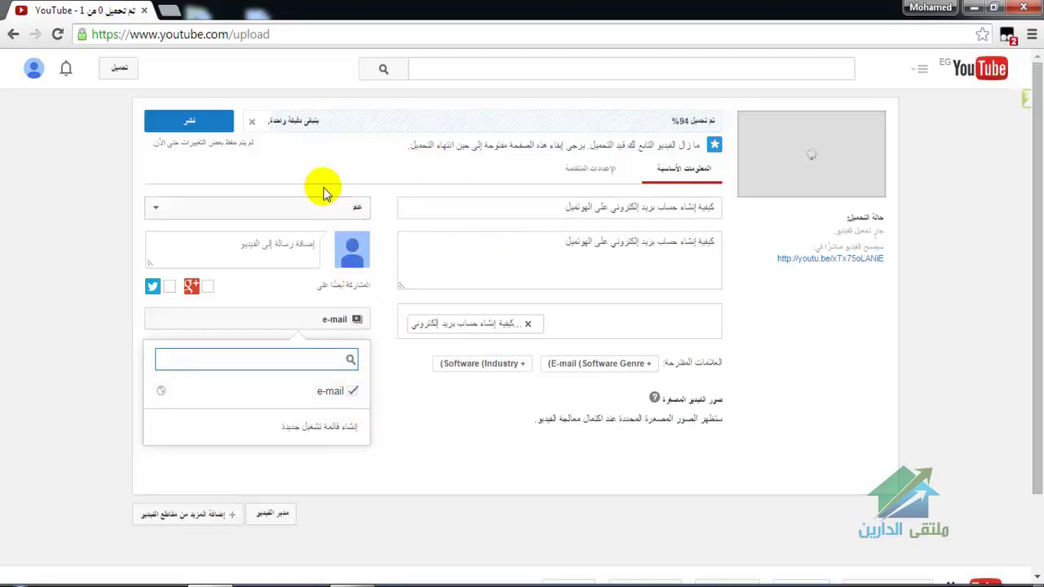
pyautogui.click(294, 163)
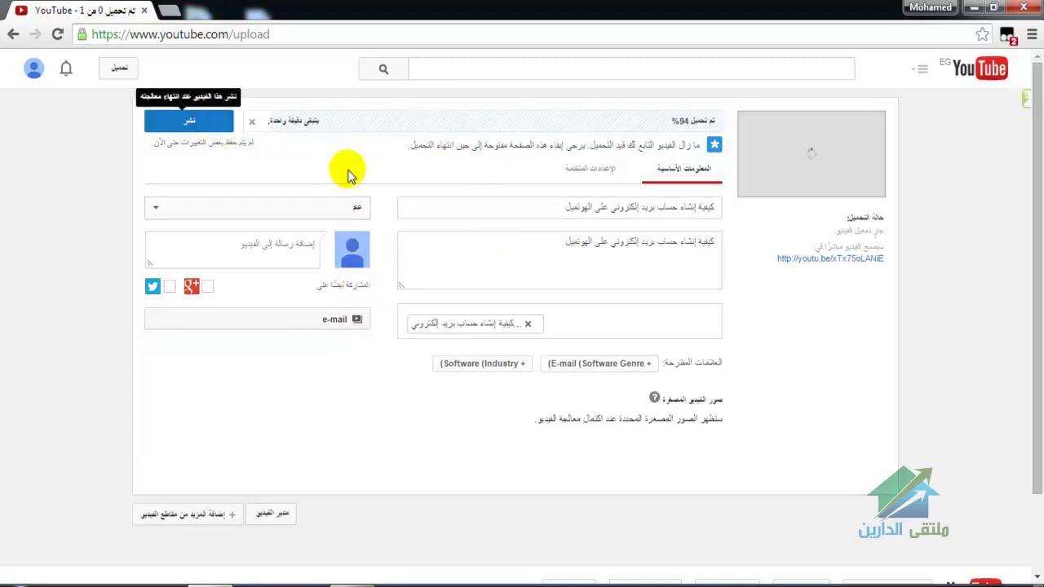
# - Publish the uploaded video, and set its category to علوم وتكنولوجيا in the advanced settings
pyautogui.click(220, 124)
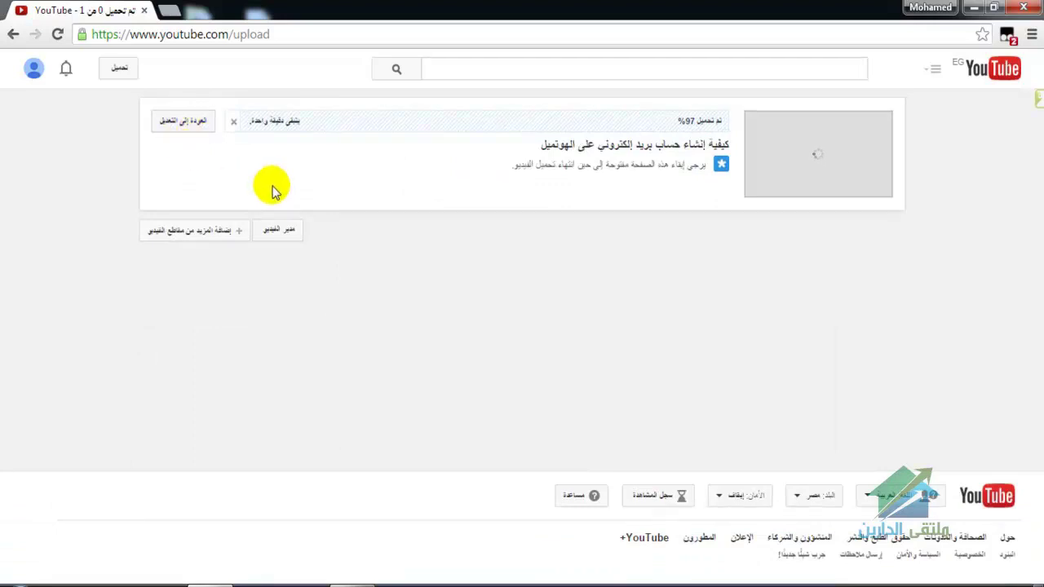
pyautogui.click(194, 122)
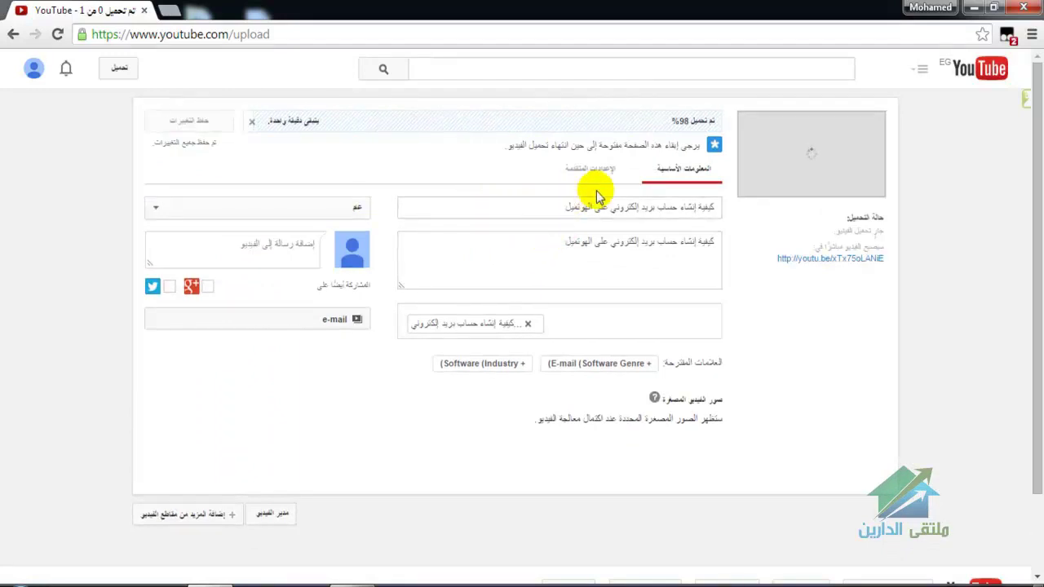
pyautogui.click(593, 175)
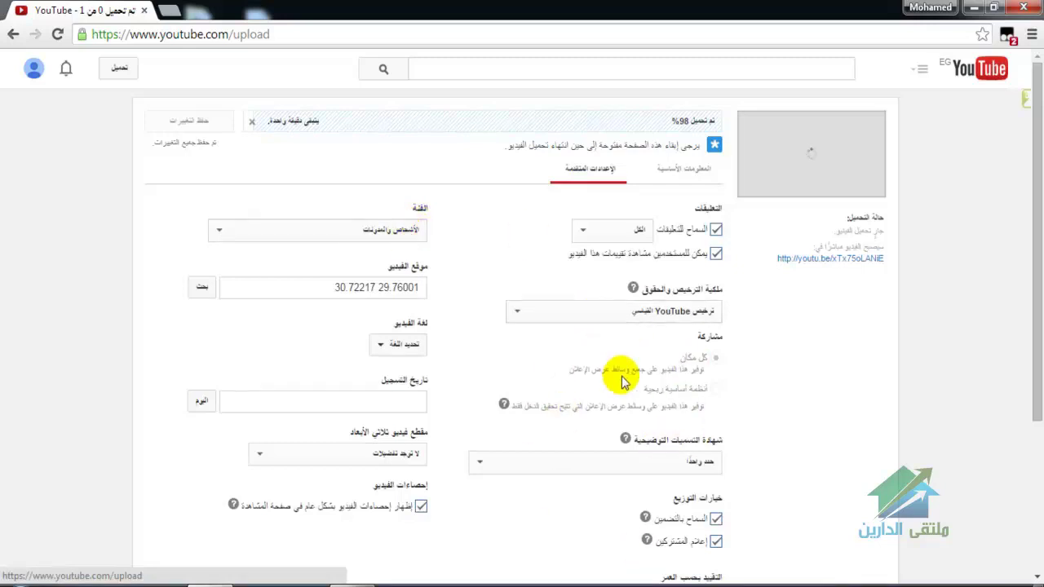
pyautogui.click(392, 232)
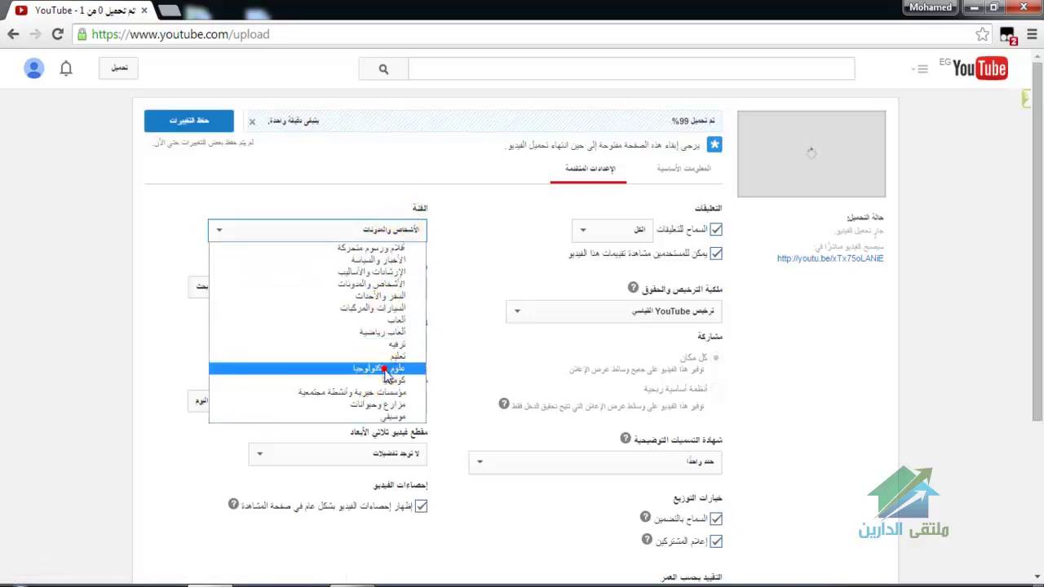
pyautogui.click(388, 371)
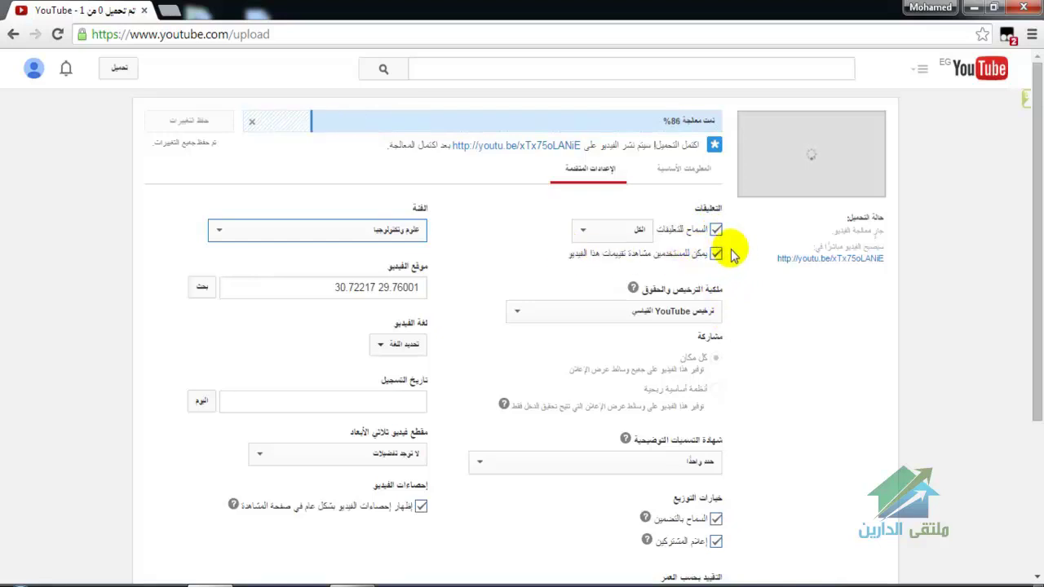
# - Look through the video's remaining advanced settings, from comments and ratings down to distribution and age restriction
pyautogui.click(715, 256)
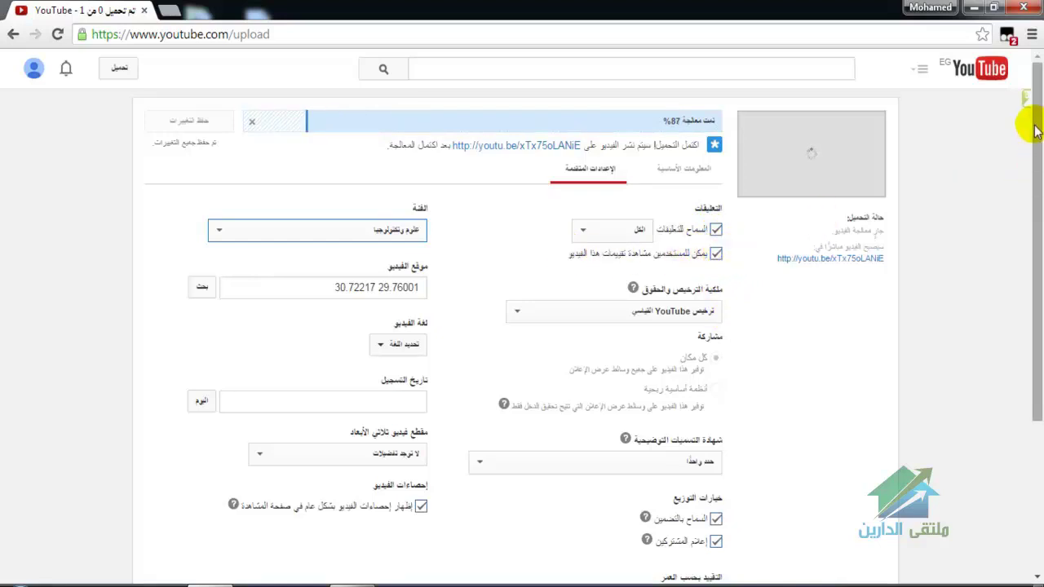
pyautogui.moveTo(1036, 188); pyautogui.dragTo(1032, 342)
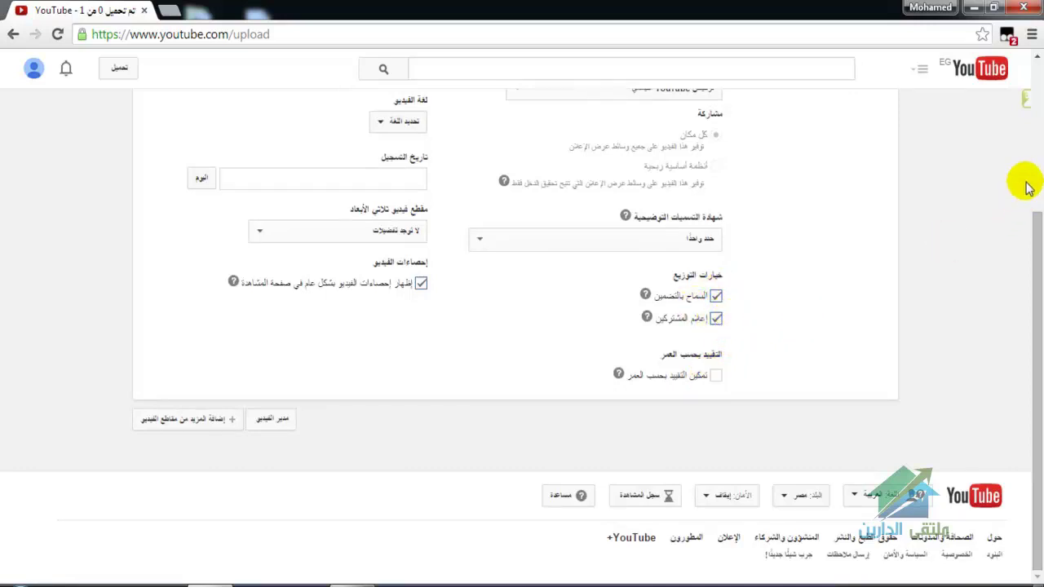
pyautogui.click(1034, 86)
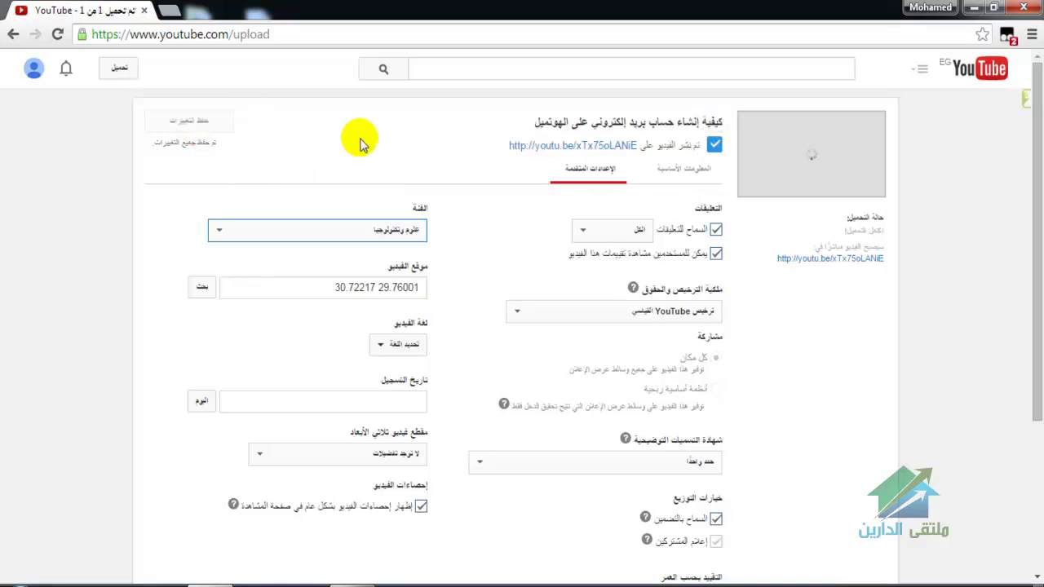
# - Open the published video's page from its link and view its title, full description and category
pyautogui.rightClick(551, 152)
pyautogui.click(559, 156)
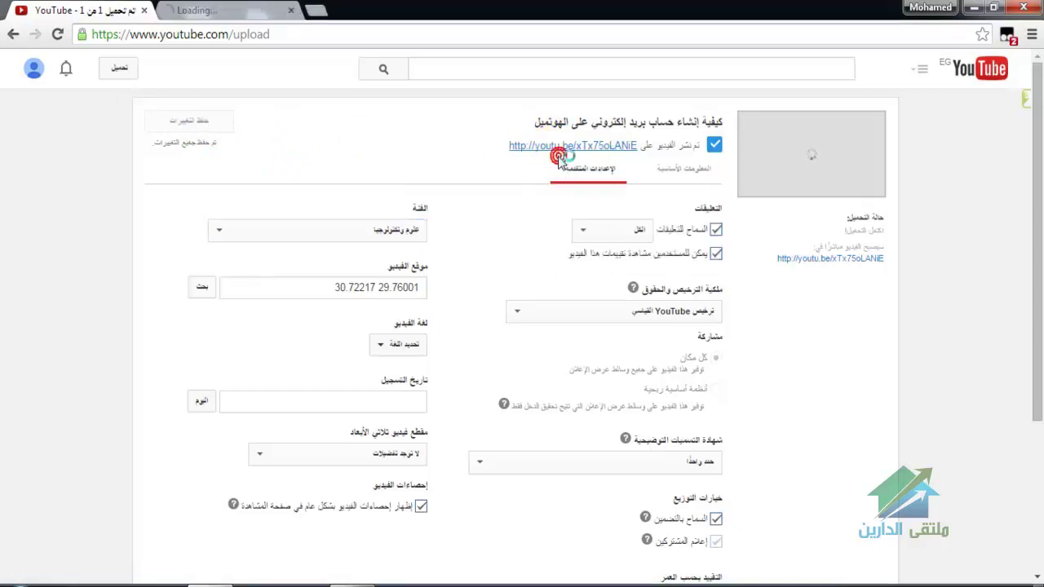
pyautogui.click(189, 11)
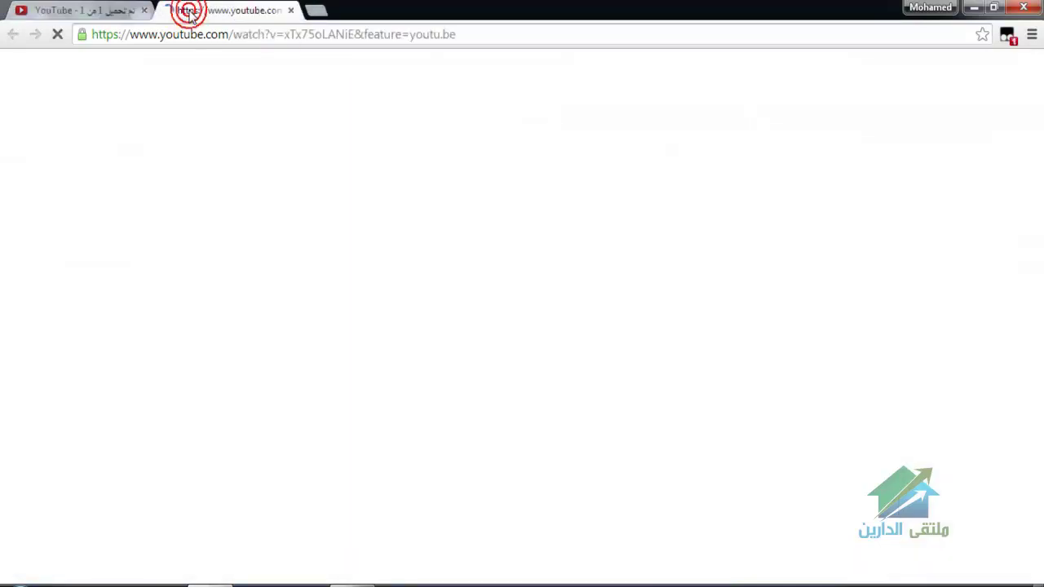
pyautogui.hotkey('ctrl', 'shift', 'Tab')
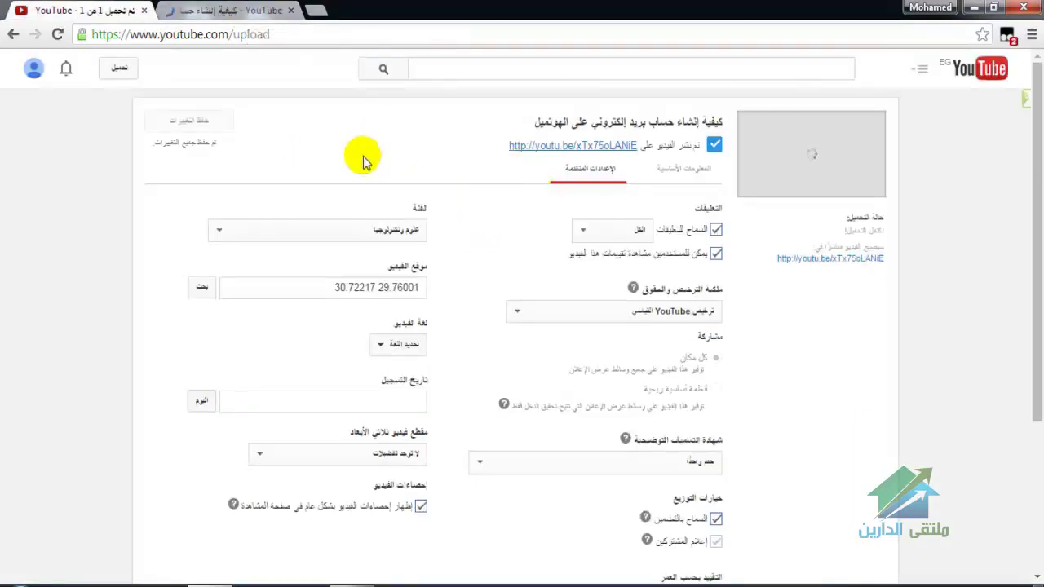
pyautogui.hotkey('ctrl', 'Tab')
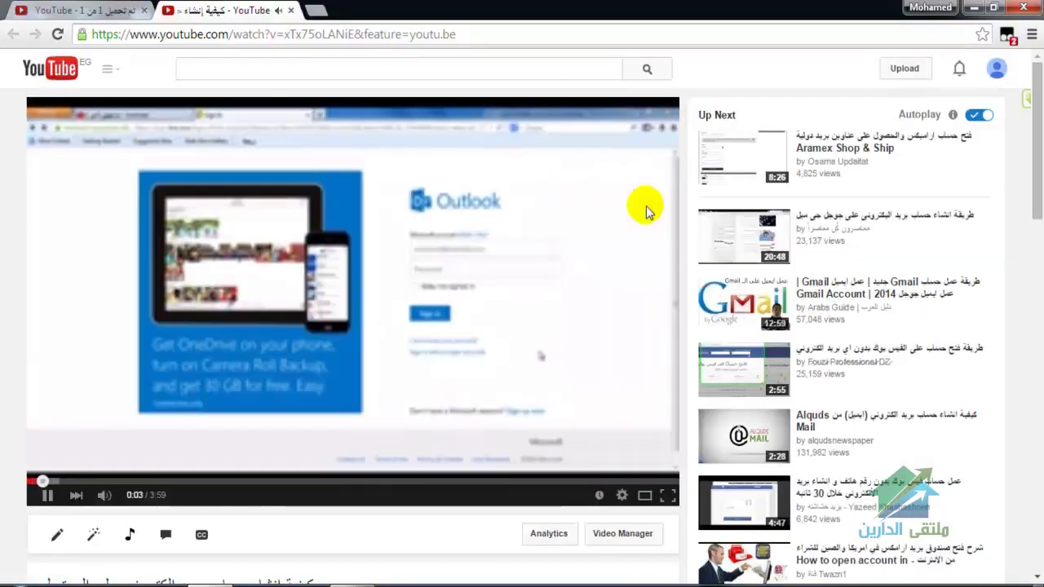
pyautogui.moveTo(1039, 102); pyautogui.dragTo(1032, 225)
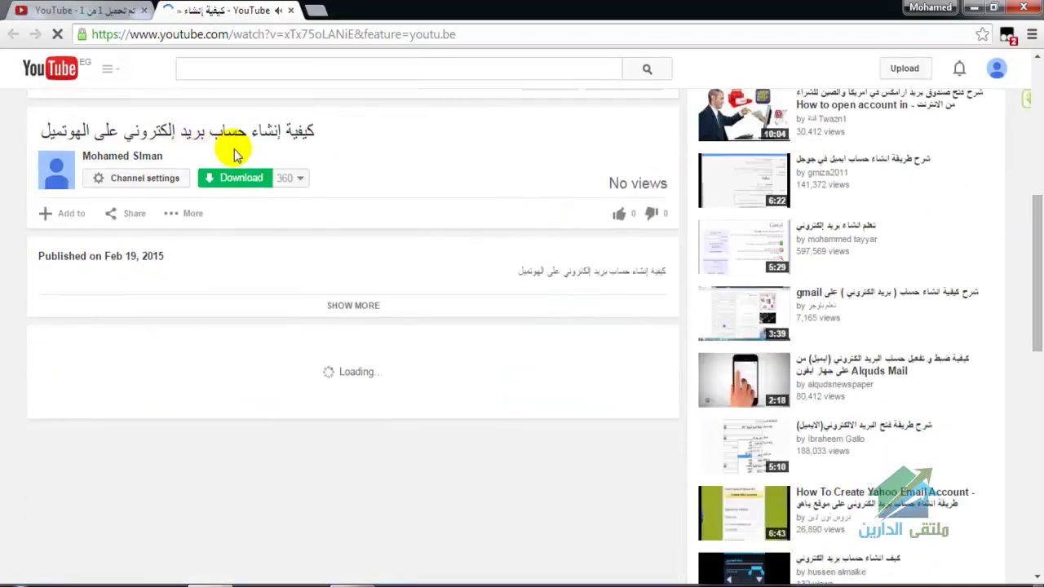
pyautogui.click(340, 300)
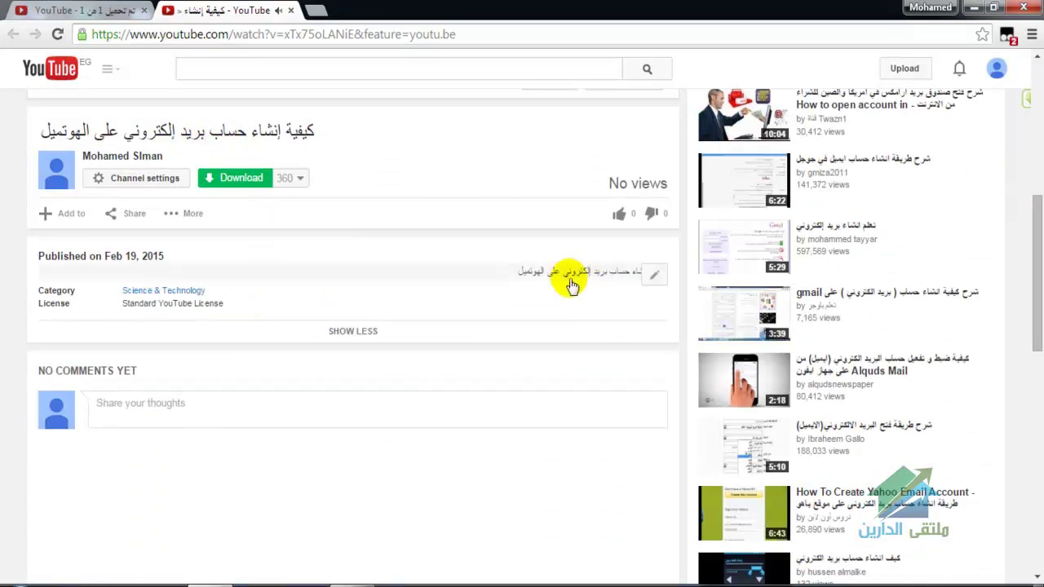
# - Add the line انشاء بريد على الهوتميل to the video's description in the basic info and save the changes
pyautogui.click(65, 11)
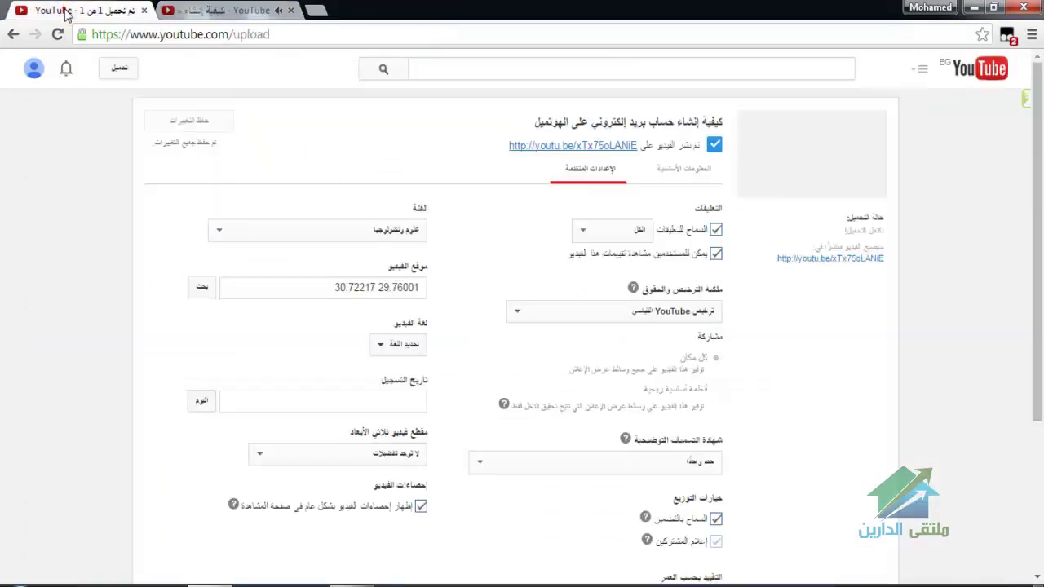
pyautogui.click(684, 178)
pyautogui.click(594, 265)
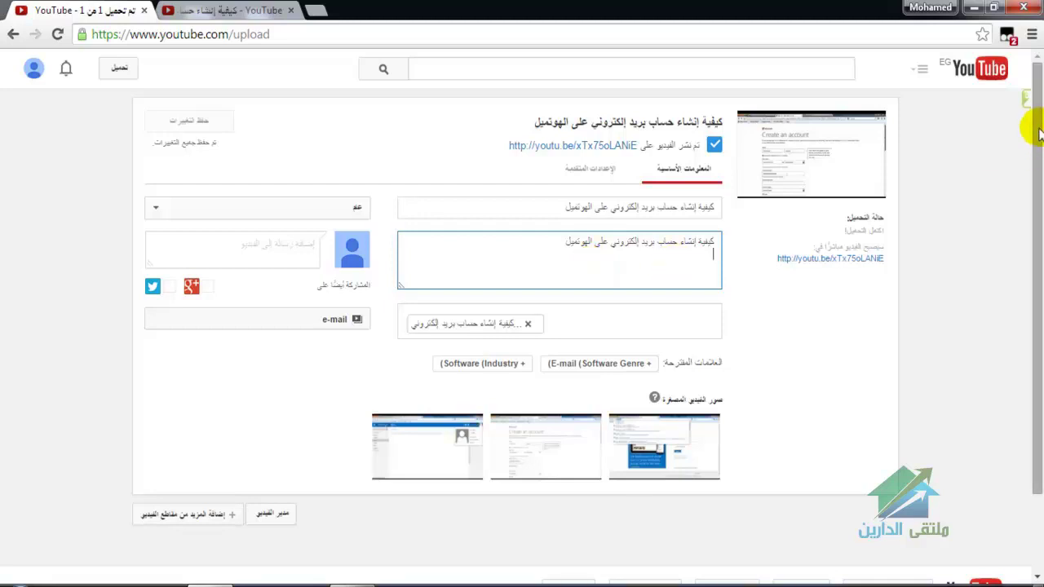
pyautogui.moveTo(1037, 130)
pyautogui.mouseDown()
pyautogui.moveTo(1040, 159)
pyautogui.moveTo(1040, 114)
pyautogui.mouseUp()
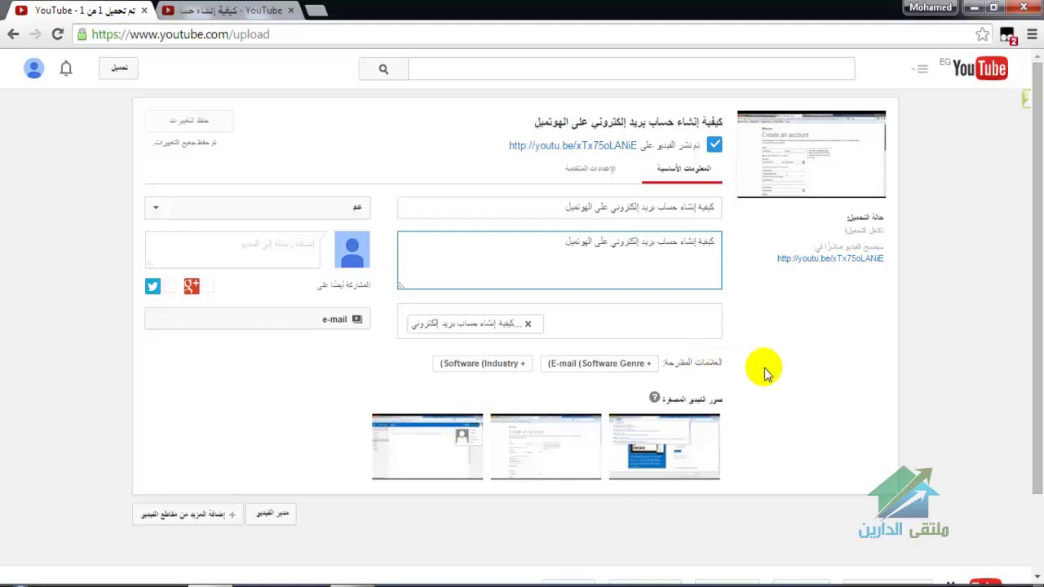
pyautogui.click(704, 258)
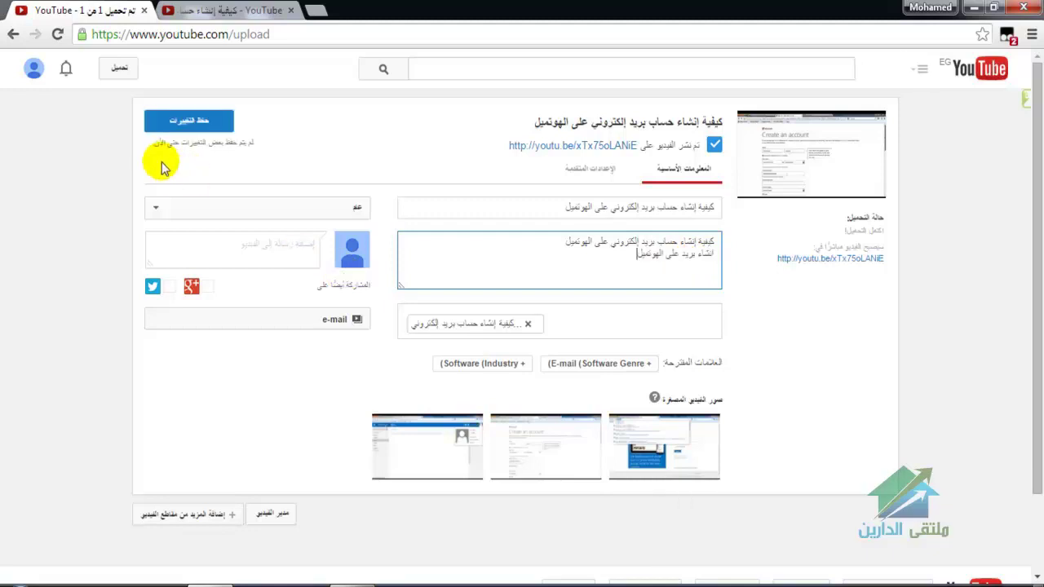
pyautogui.click(201, 128)
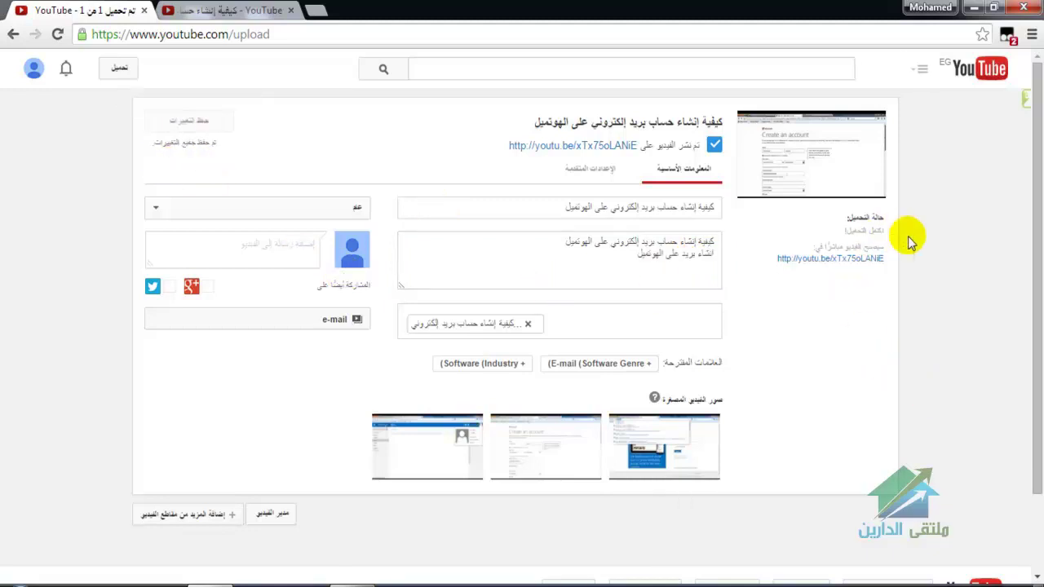
# - Open the account's own channel and view the uploaded video in its activity feed
pyautogui.click(922, 72)
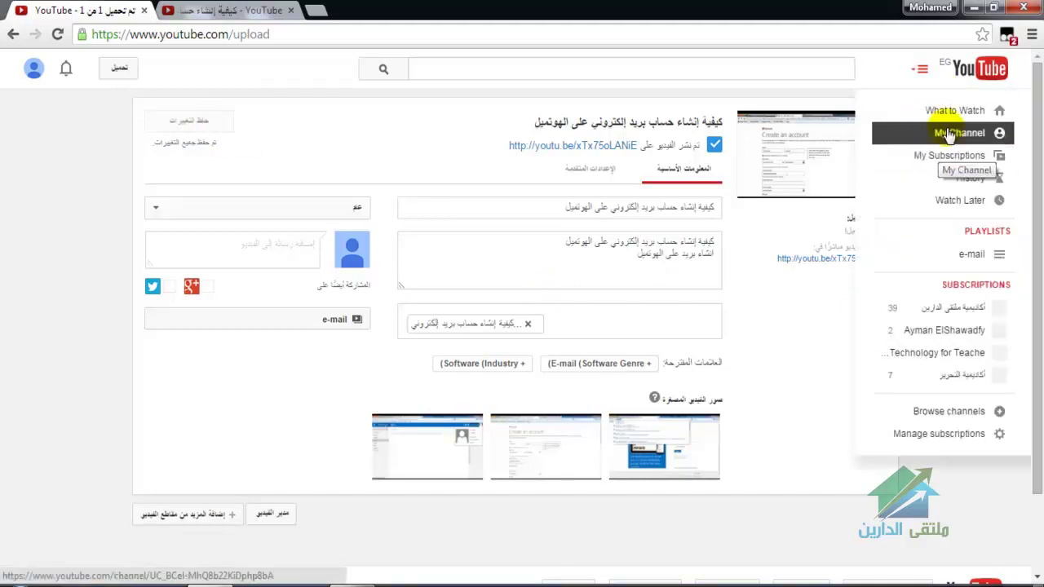
pyautogui.click(947, 133)
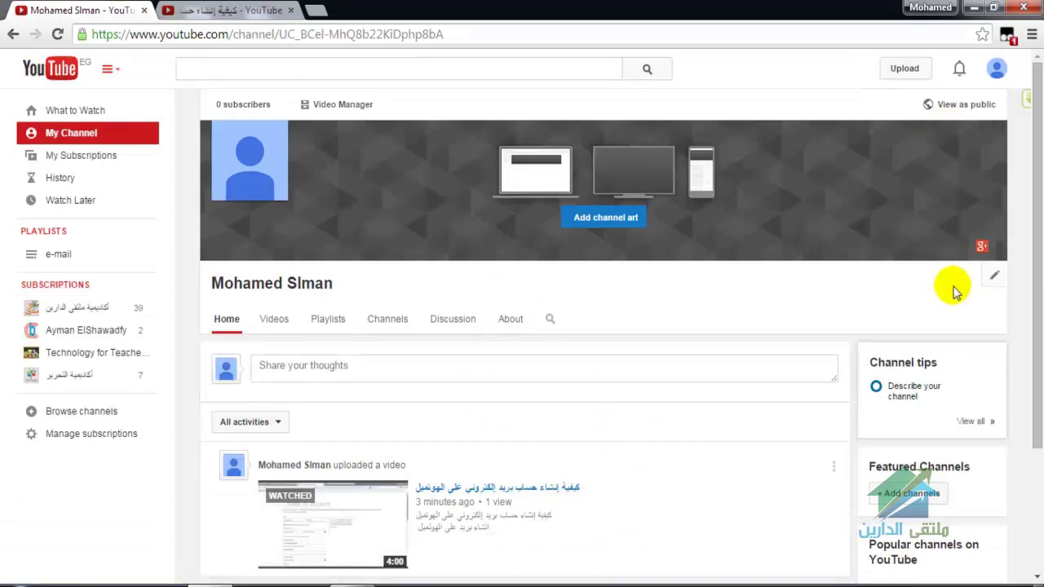
pyautogui.moveTo(1041, 171); pyautogui.dragTo(1033, 216)
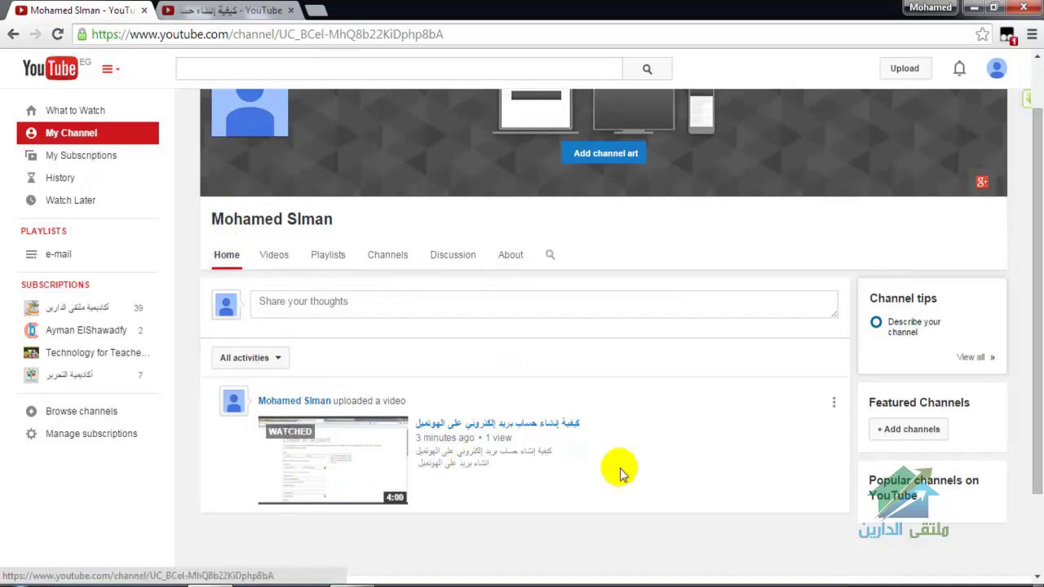
pyautogui.click(655, 472)
# - Change the site's display language to العربية
pyautogui.scroll(-3, 654, 466)
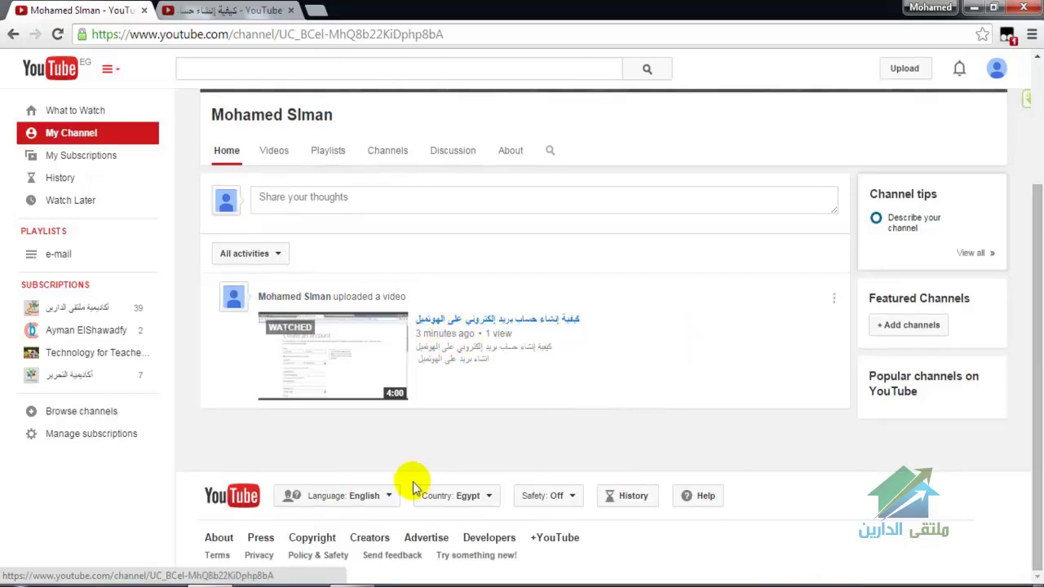
pyautogui.click(381, 499)
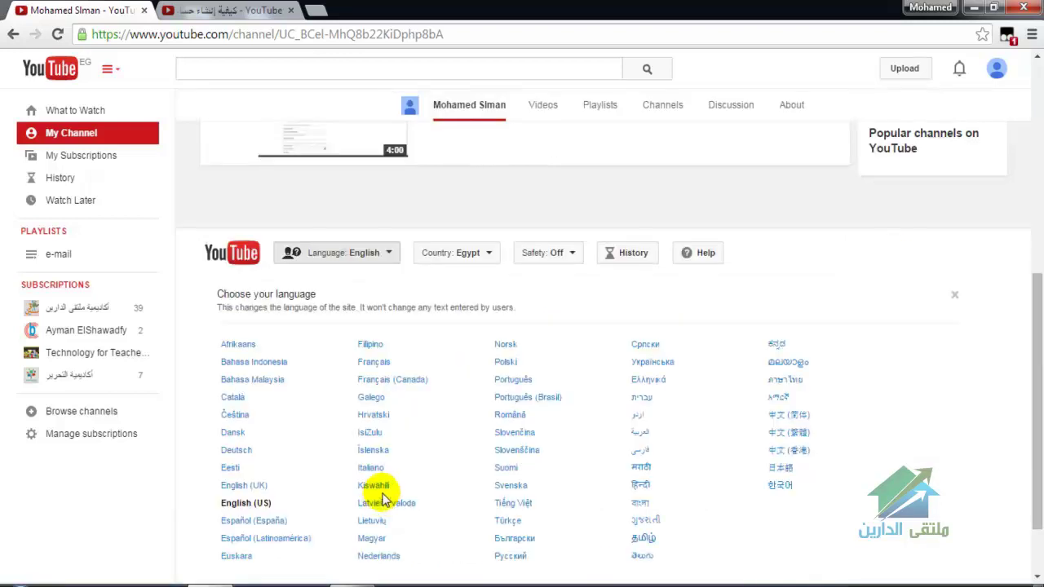
pyautogui.click(642, 436)
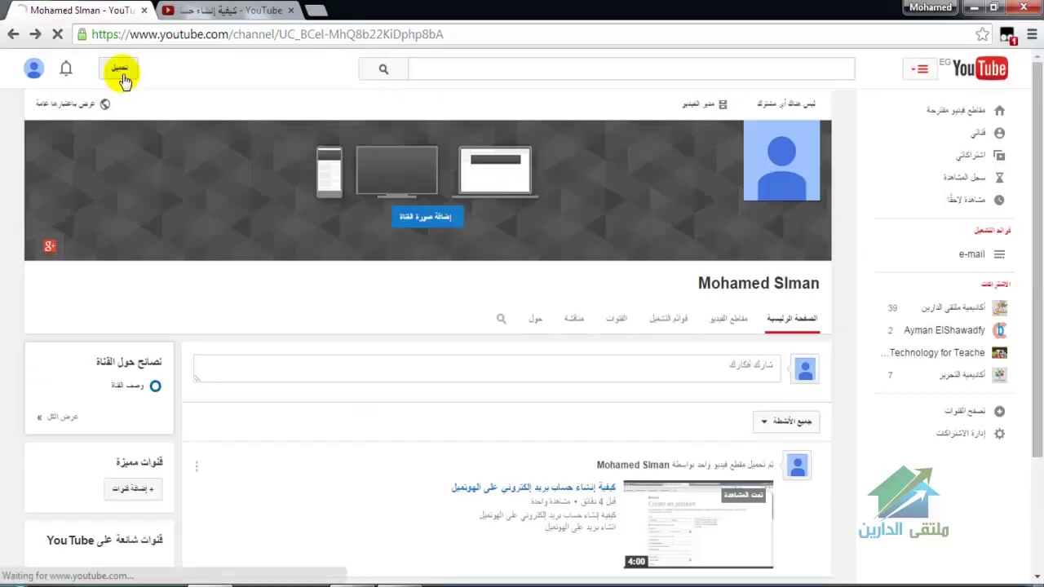
# - Start a webcam recording from the upload page and allow camera and microphone access in both the Flash and browser prompts
pyautogui.click(119, 68)
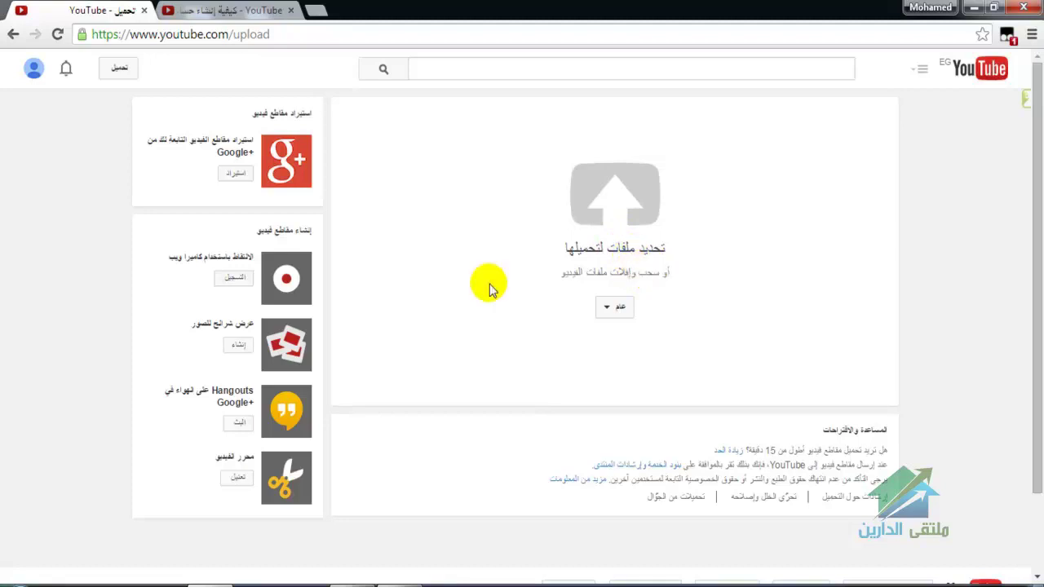
pyautogui.click(282, 279)
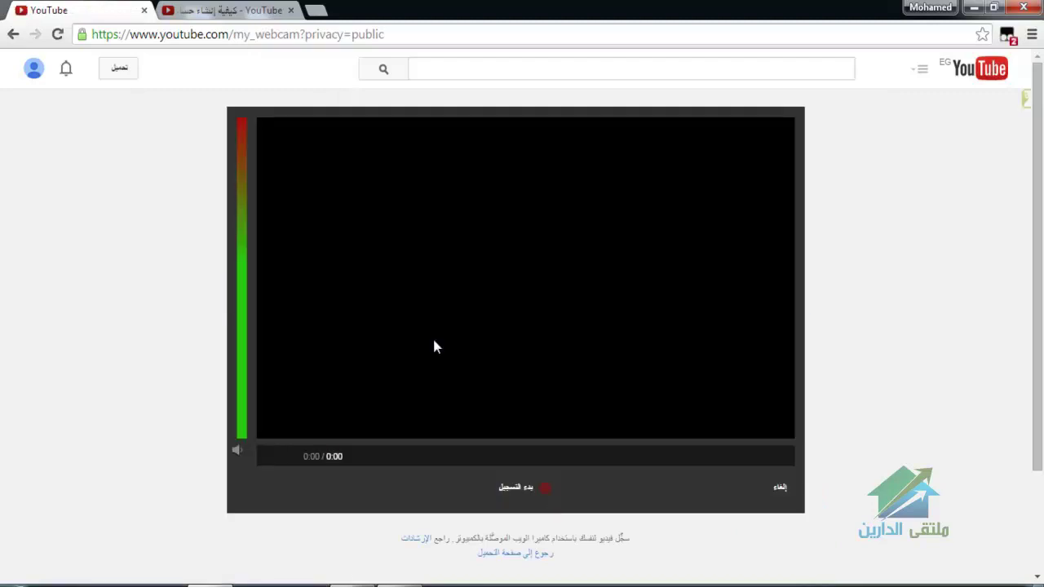
pyautogui.click(538, 489)
pyautogui.click(538, 489)
pyautogui.click(455, 287)
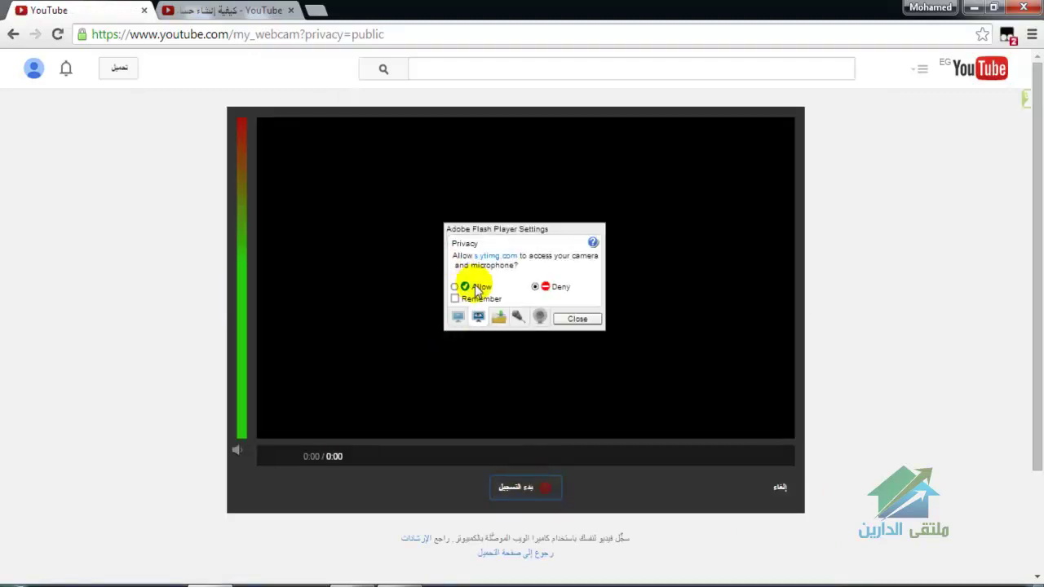
pyautogui.click(418, 66)
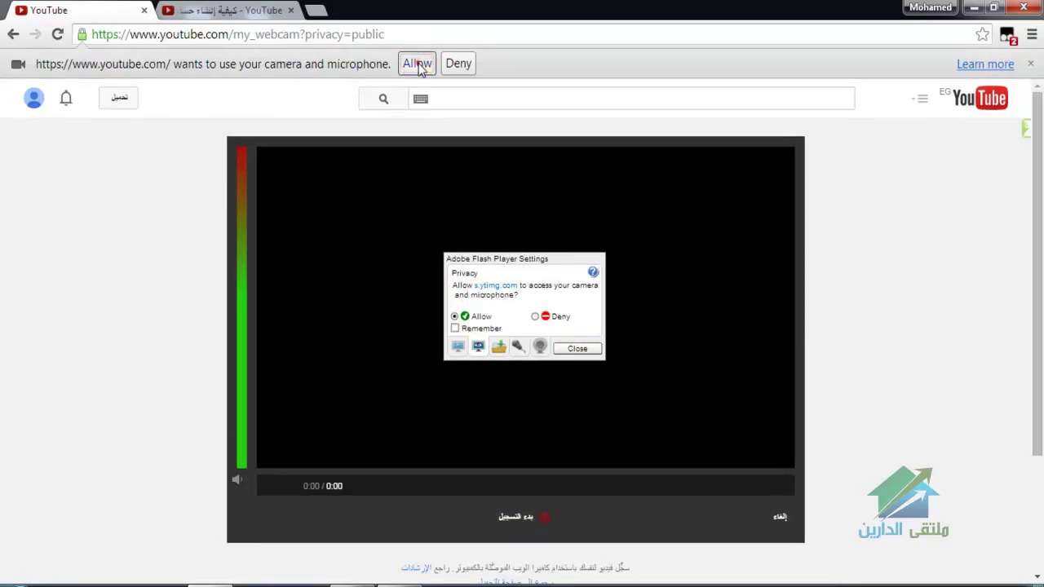
pyautogui.click(418, 65)
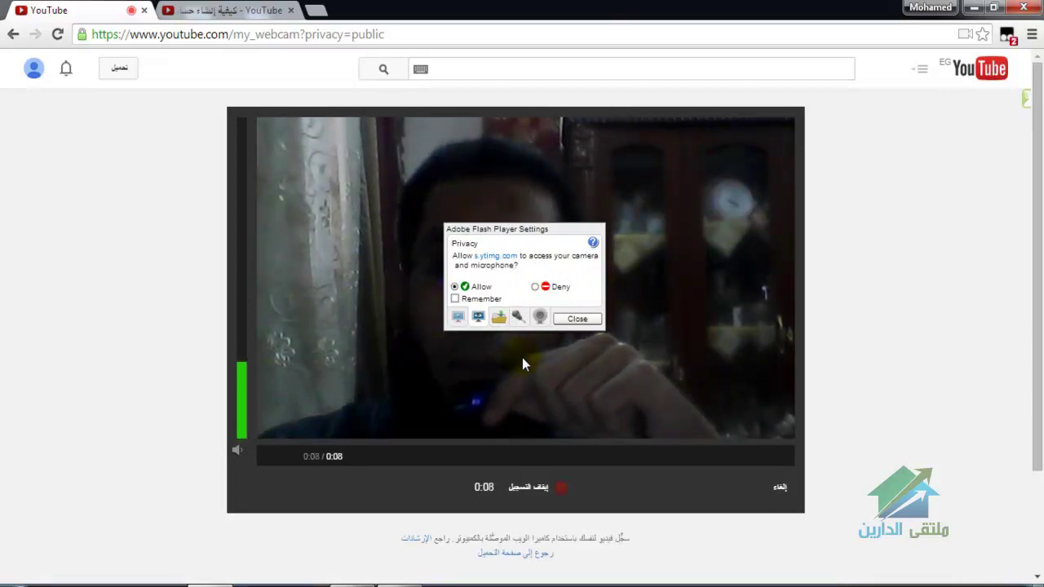
# - Dismiss the Flash privacy settings, stop the webcam recording and continue to the recorded video's details
pyautogui.click(578, 319)
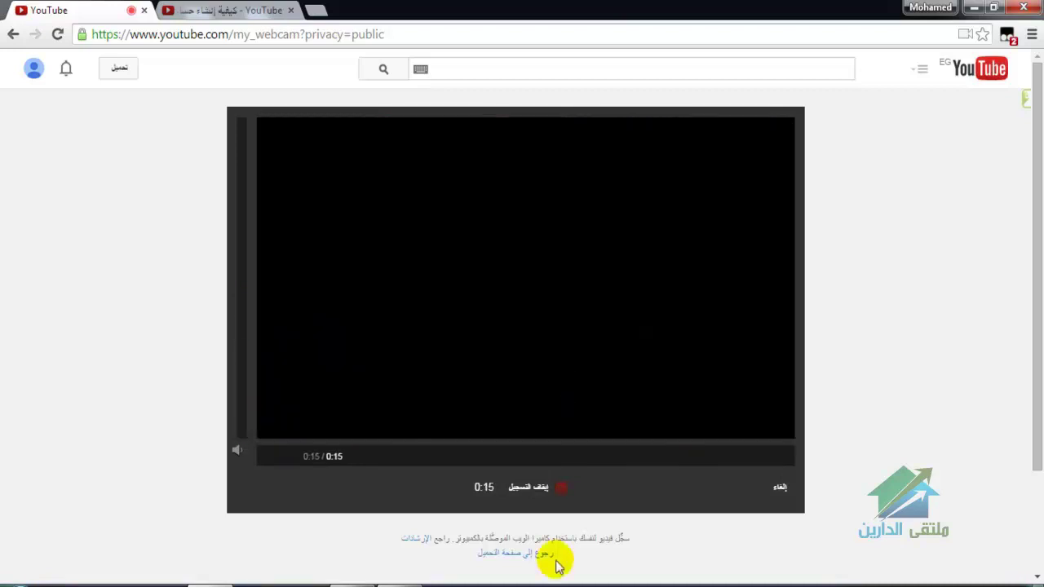
pyautogui.click(555, 488)
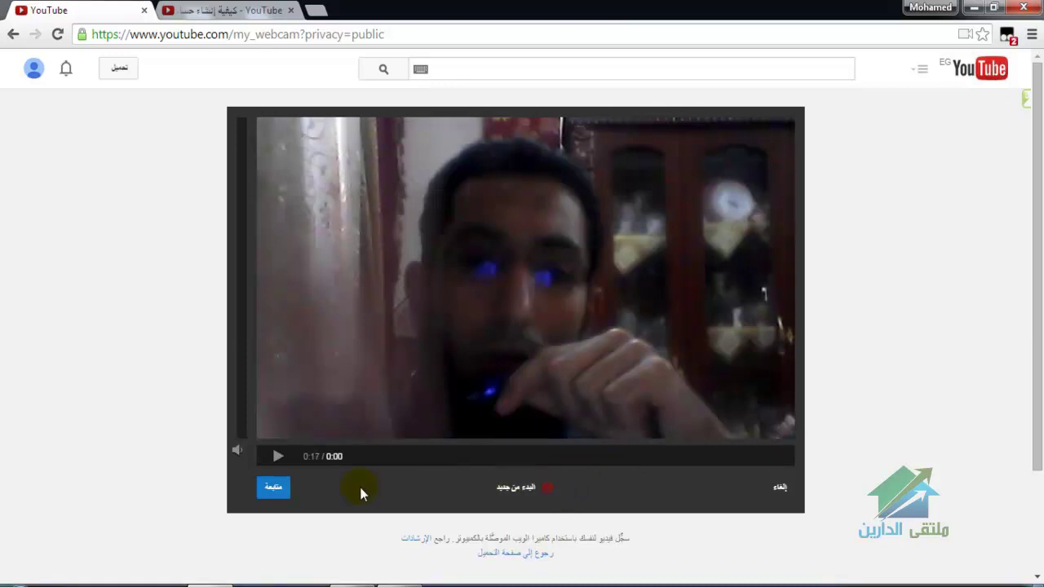
pyautogui.click(275, 488)
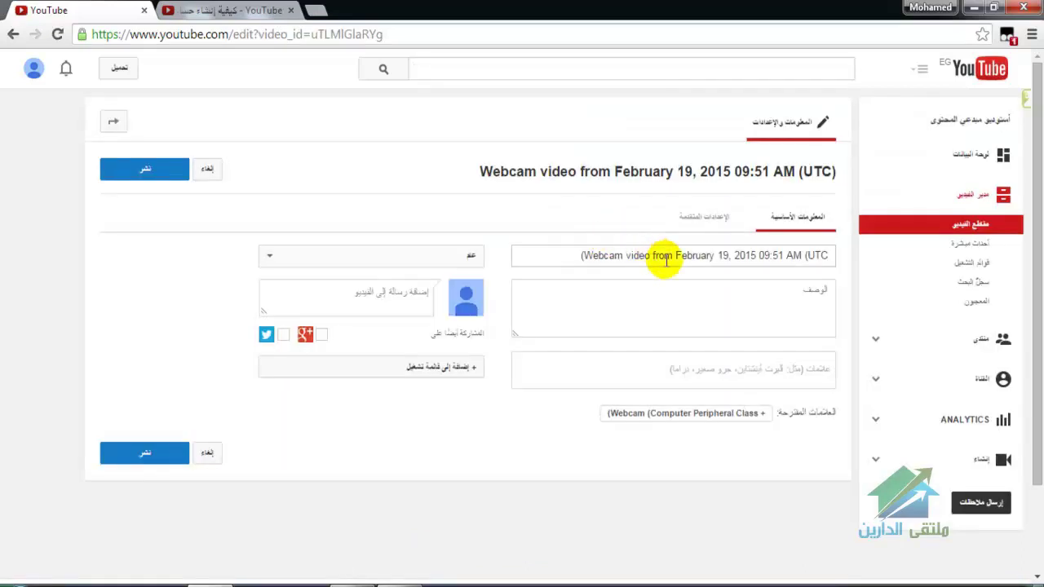
# - Replace the webcam video's title with تسجيل على اليوتيوب مباشر, leaving the description and tags empty
pyautogui.click(693, 292)
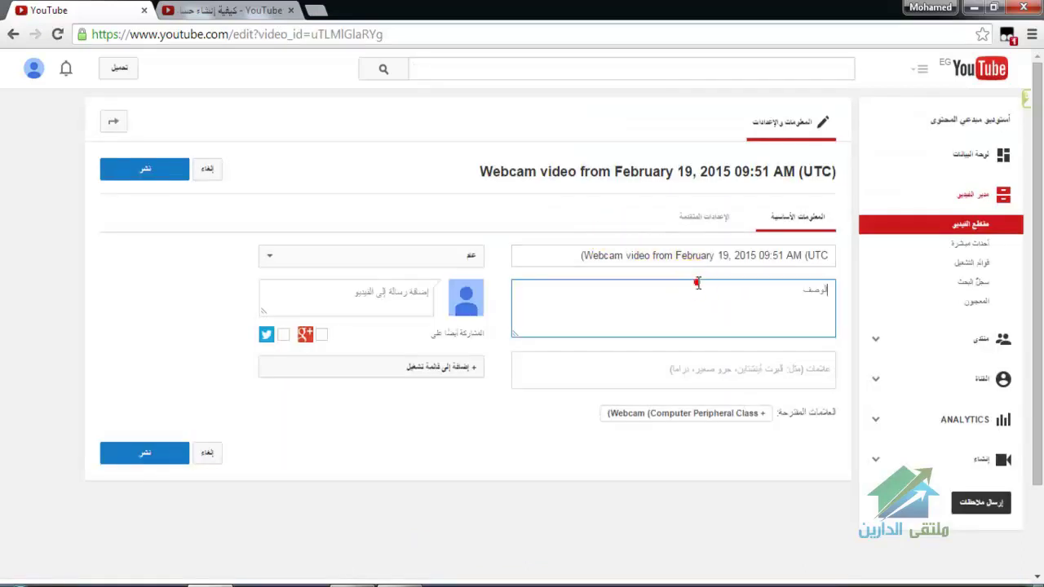
pyautogui.click(691, 254)
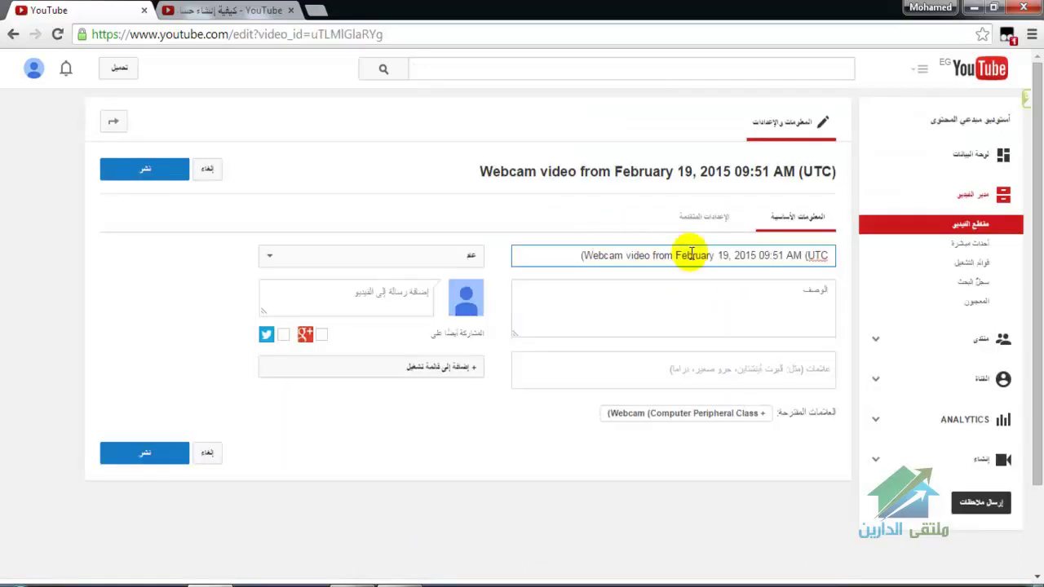
pyautogui.tripleClick(692, 254)
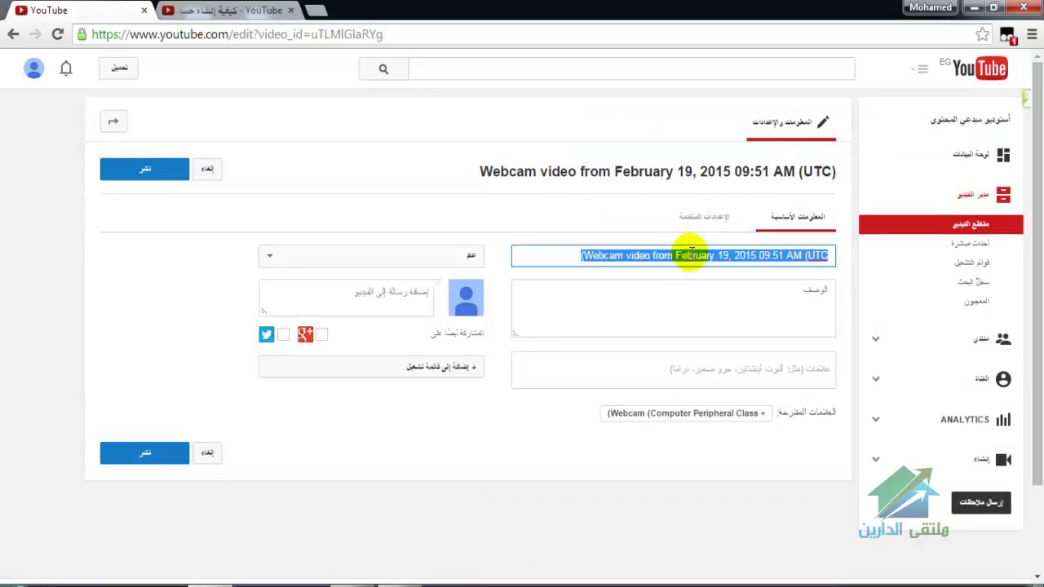
pyautogui.press('BackSpace')
pyautogui.write('تسجيل على اليوتيوب مباشر')
pyautogui.click(755, 294)
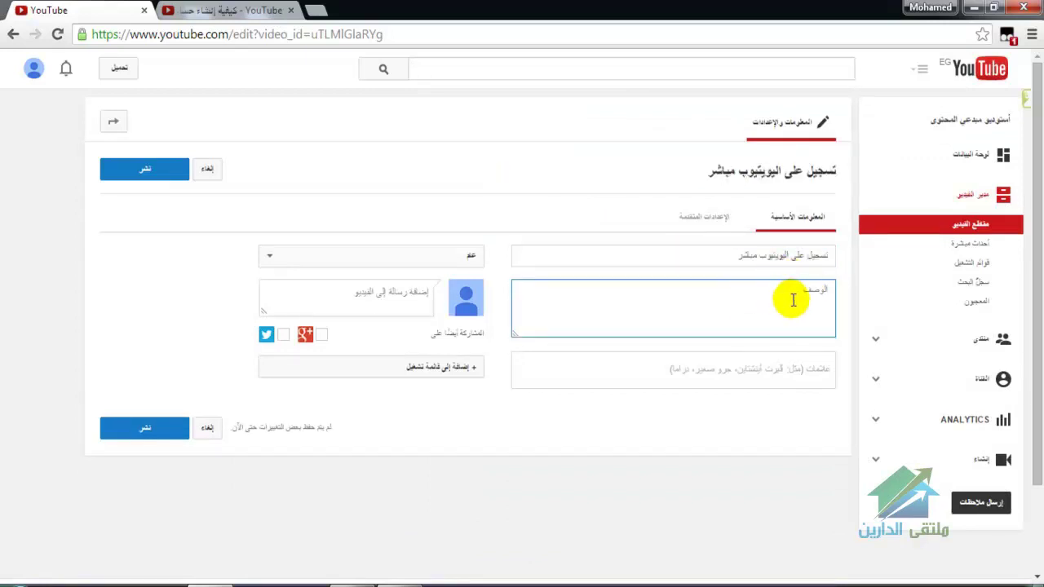
pyautogui.click(739, 372)
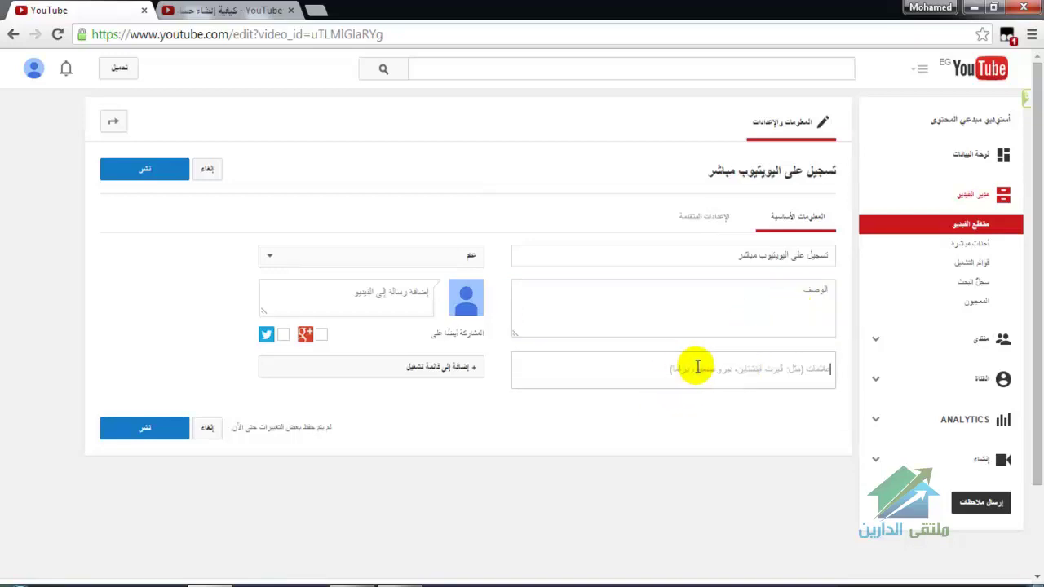
# - Review the webcam video's privacy options, keep it public and add it to the e-mail playlist
pyautogui.click(448, 260)
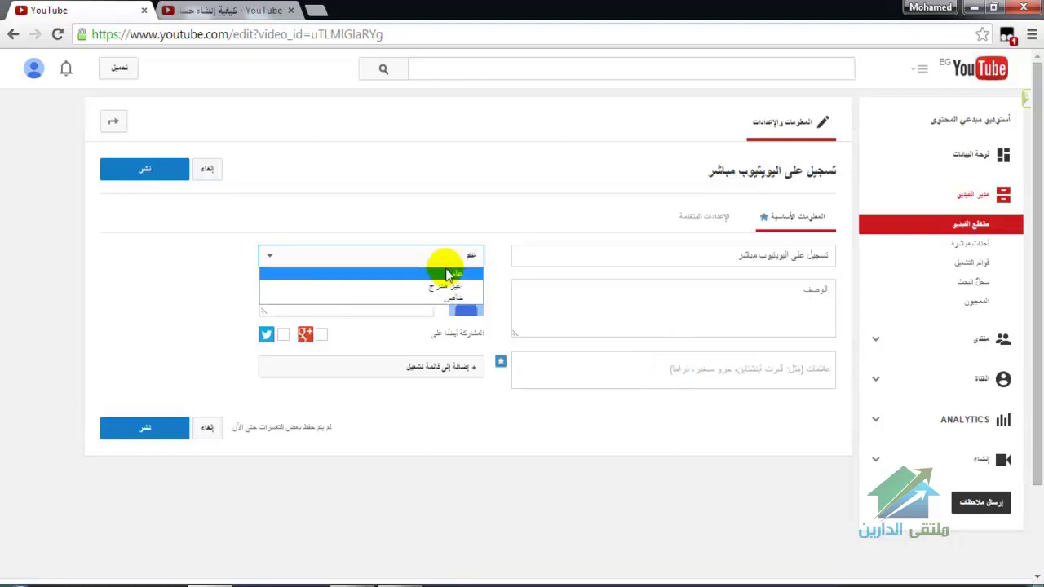
pyautogui.click(478, 222)
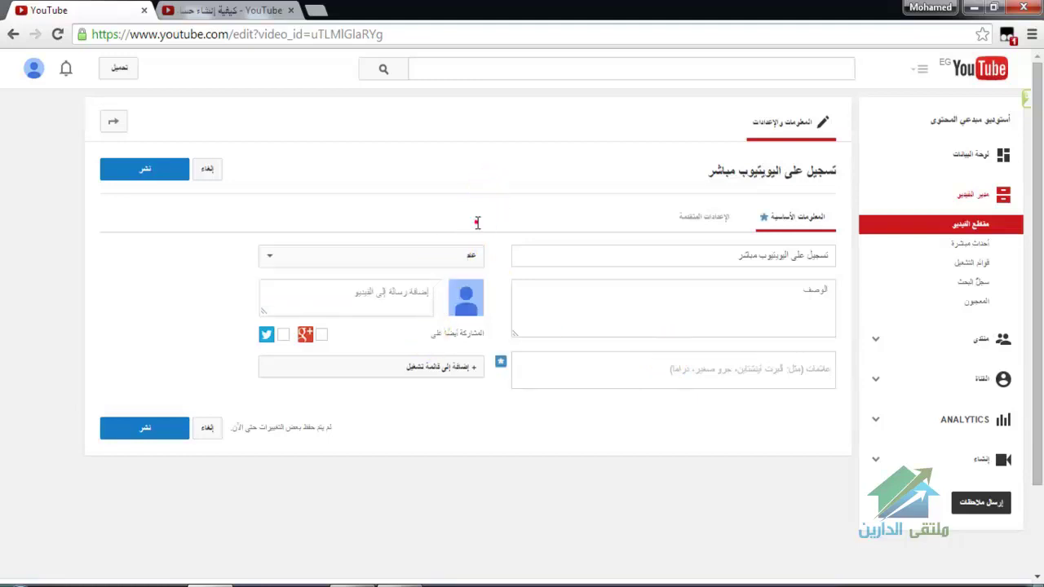
pyautogui.click(447, 371)
pyautogui.click(465, 440)
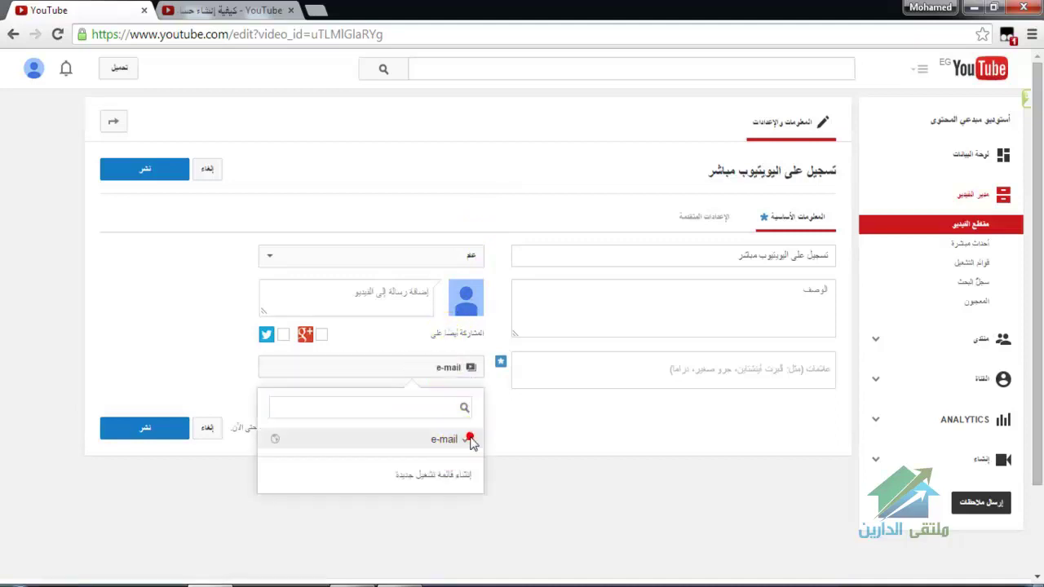
# - In the advanced settings, place the video's location marker in Saudi Arabia, at about 24.28, 41.44, and publish the video
pyautogui.click(708, 221)
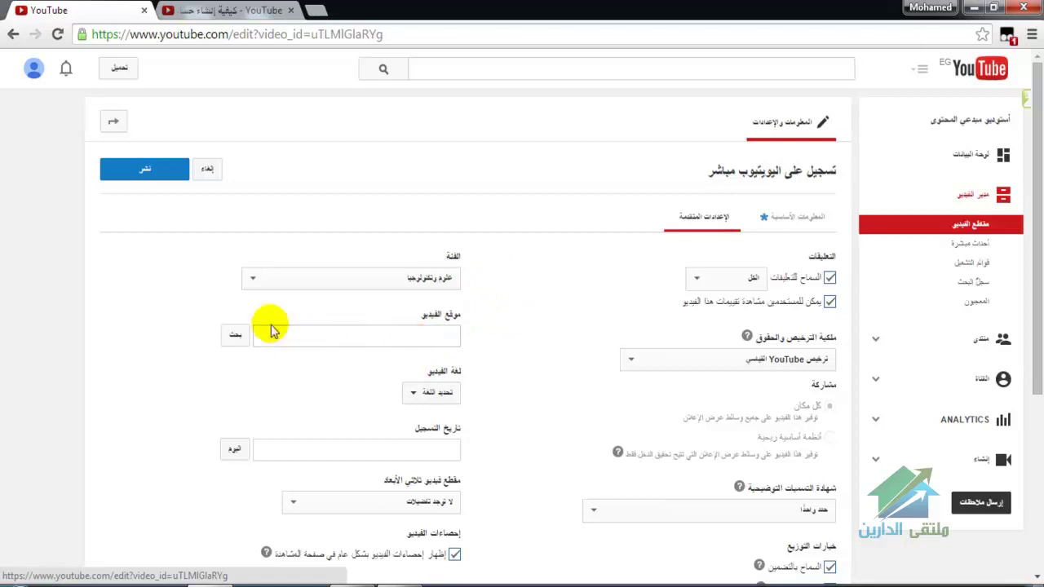
pyautogui.click(235, 338)
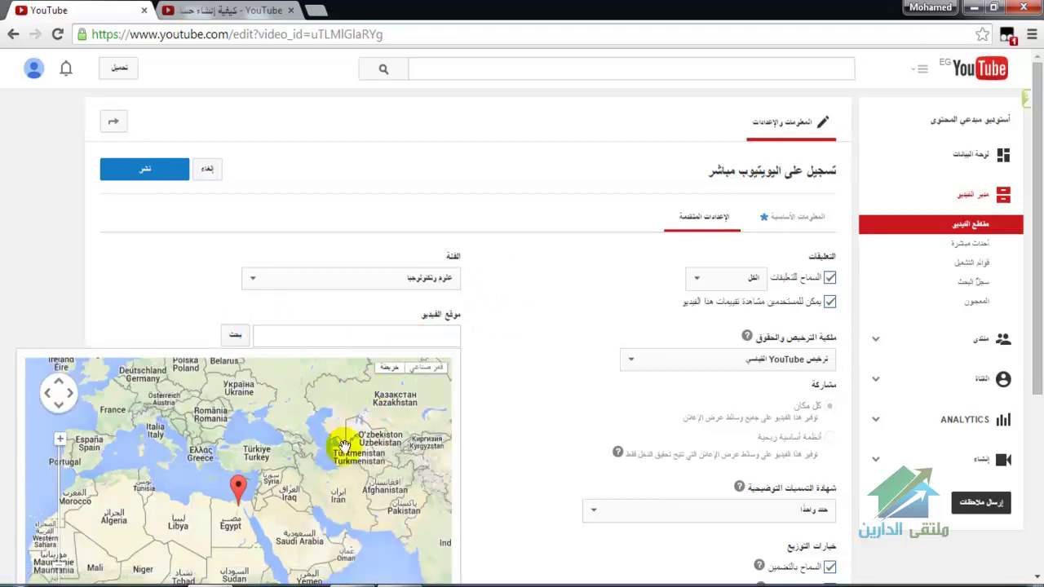
pyautogui.click(242, 495)
pyautogui.moveTo(245, 495); pyautogui.dragTo(283, 519)
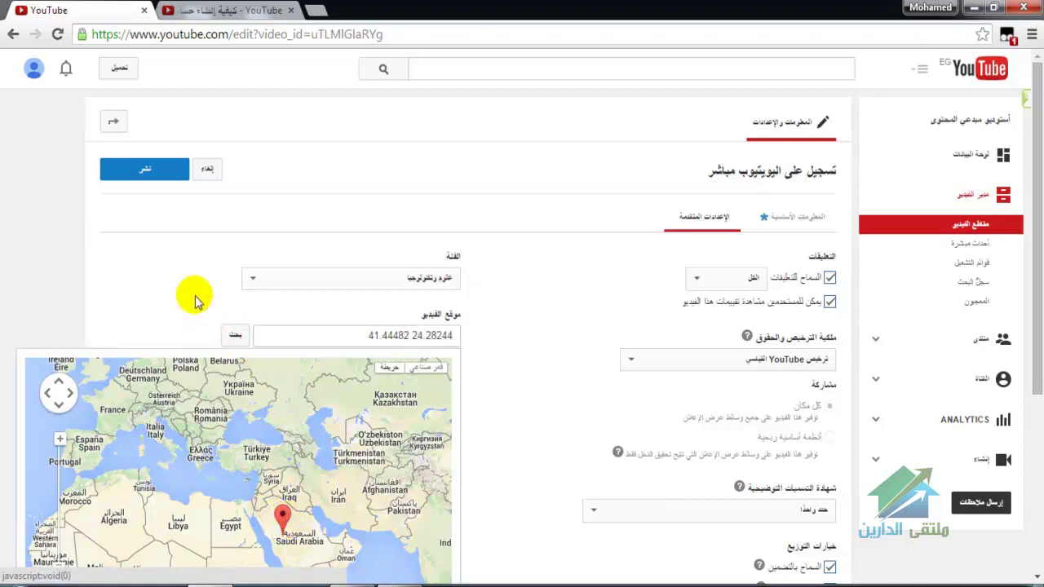
pyautogui.click(187, 260)
pyautogui.click(123, 169)
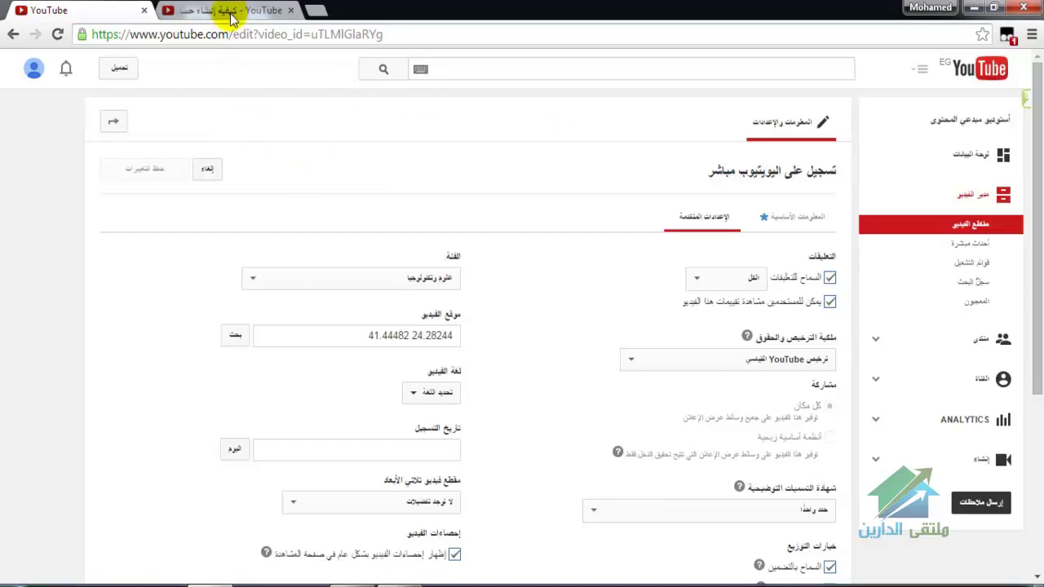
# - Open the account's own channel and view its list of uploaded videos
pyautogui.click(924, 68)
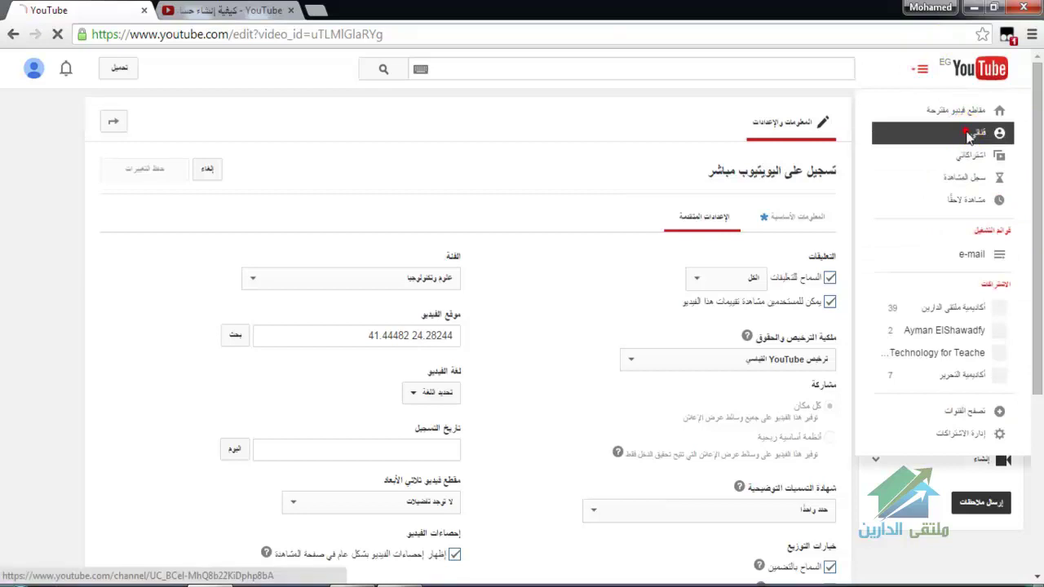
pyautogui.click(969, 133)
pyautogui.click(722, 321)
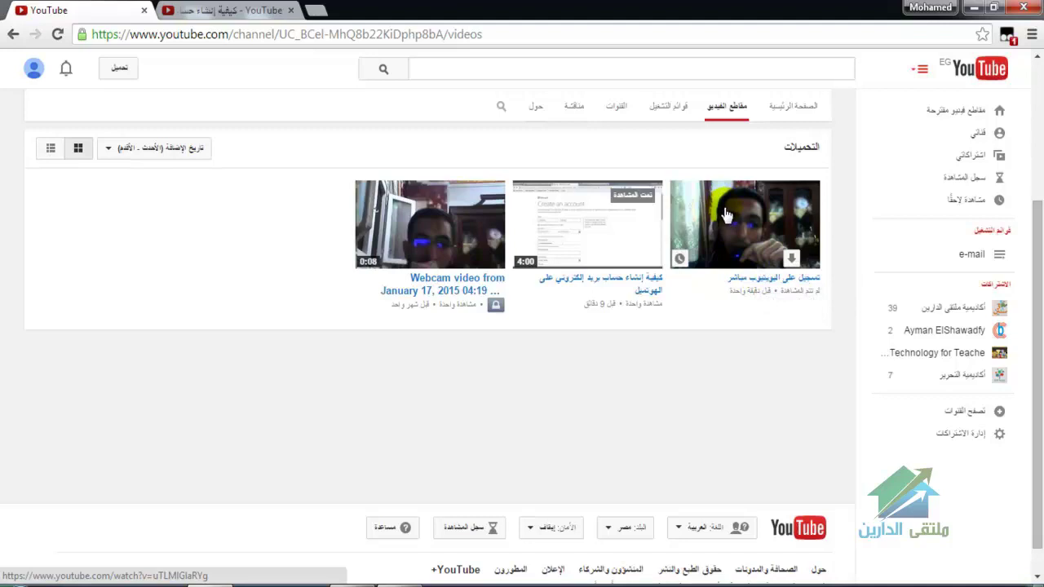
# - Open the channel's playlists, play the e-mail playlist to view its videos, and pause playback
pyautogui.click(672, 107)
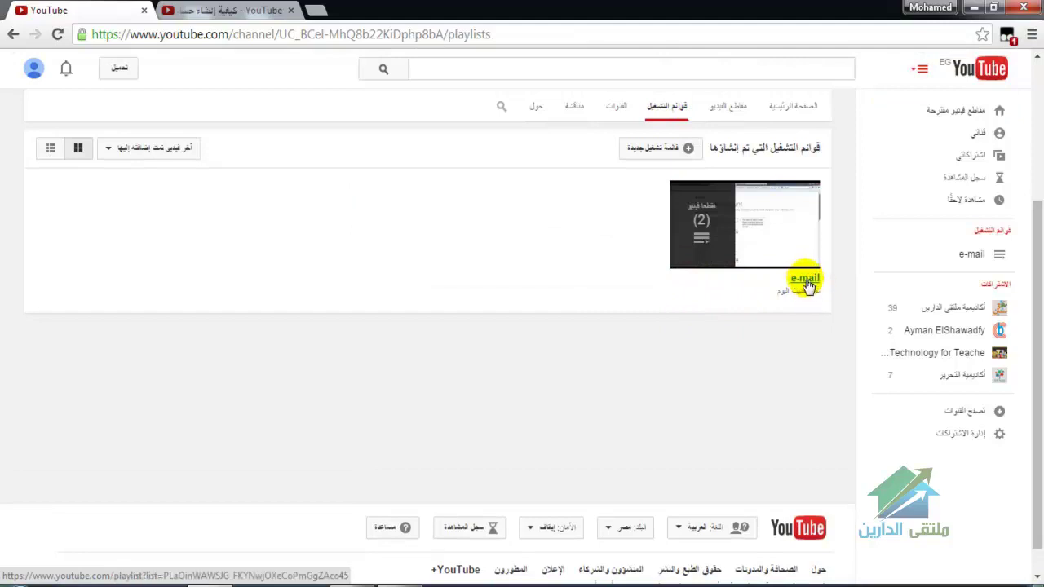
pyautogui.moveTo(734, 224)
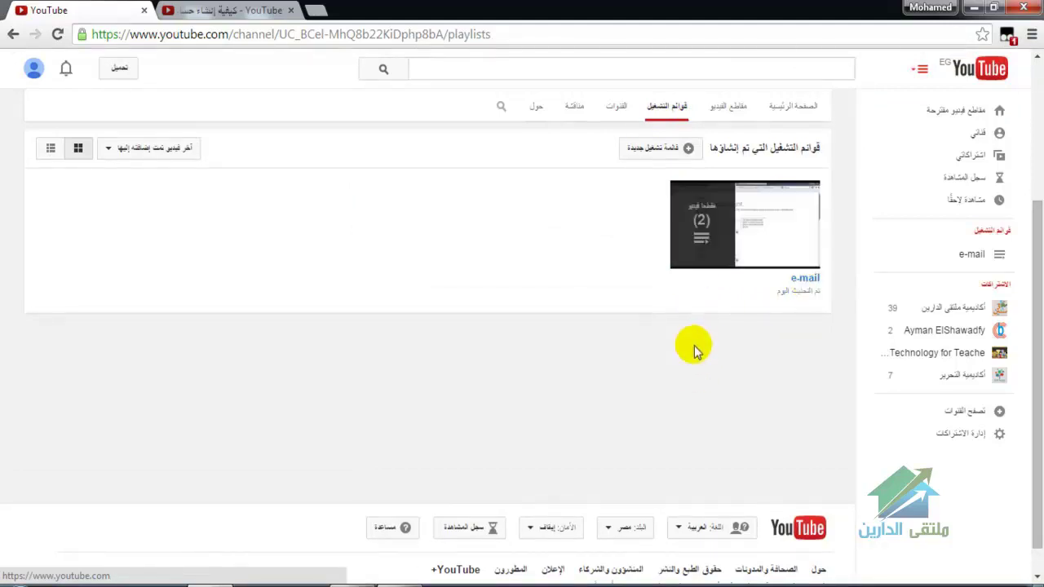
pyautogui.click(734, 191)
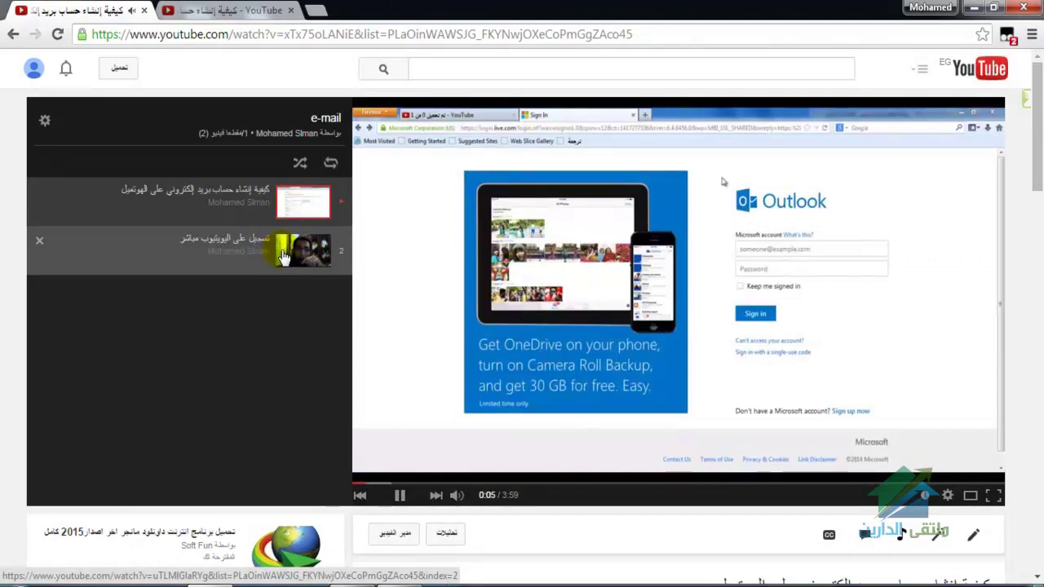
pyautogui.press('space')
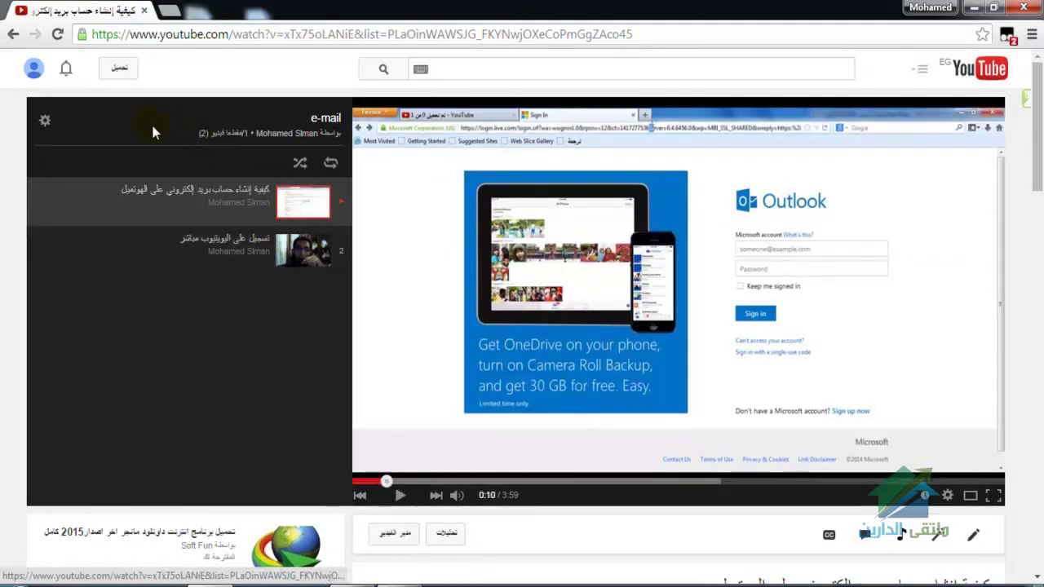
# - Start creating a photo slideshow from the upload page and select the profile photos album (صور الملف الشخصي)
pyautogui.click(131, 71)
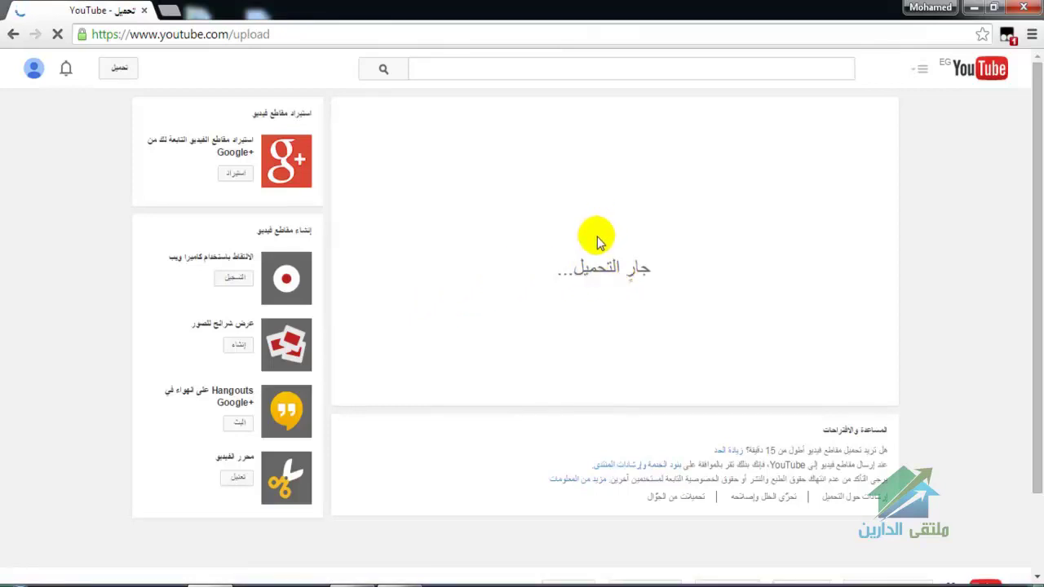
pyautogui.click(289, 279)
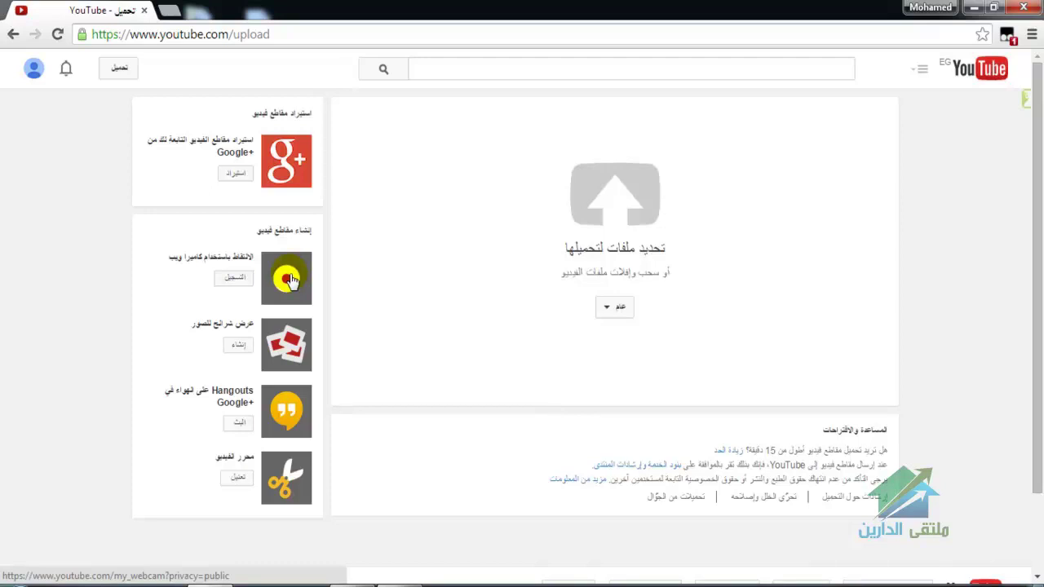
pyautogui.click(291, 344)
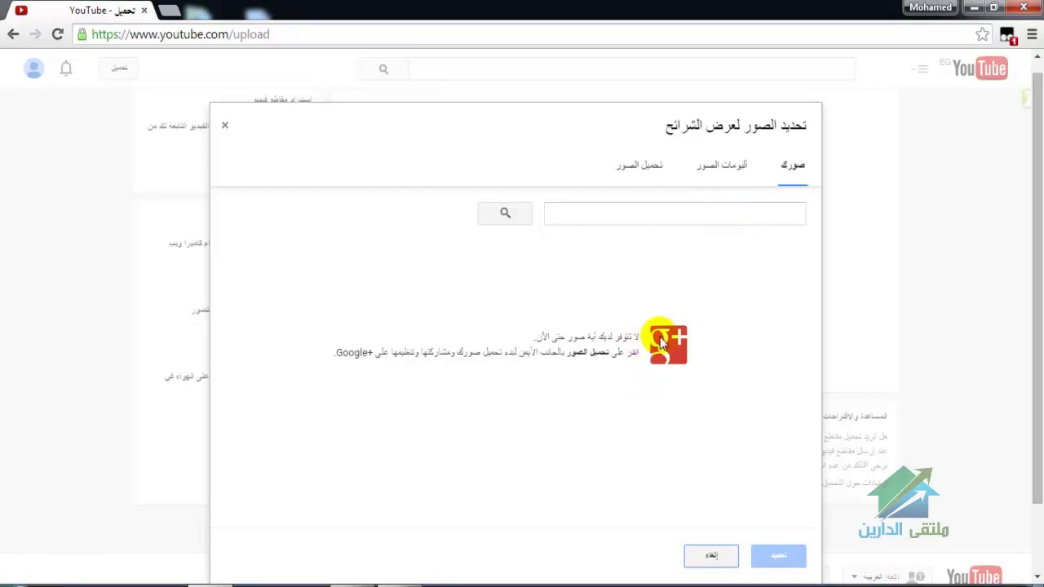
pyautogui.click(719, 167)
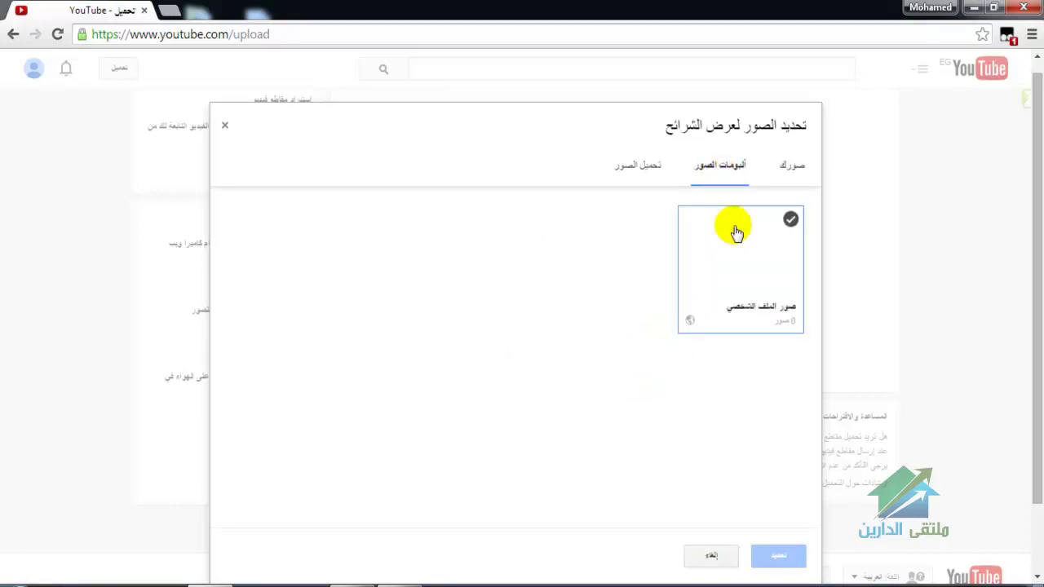
pyautogui.click(790, 222)
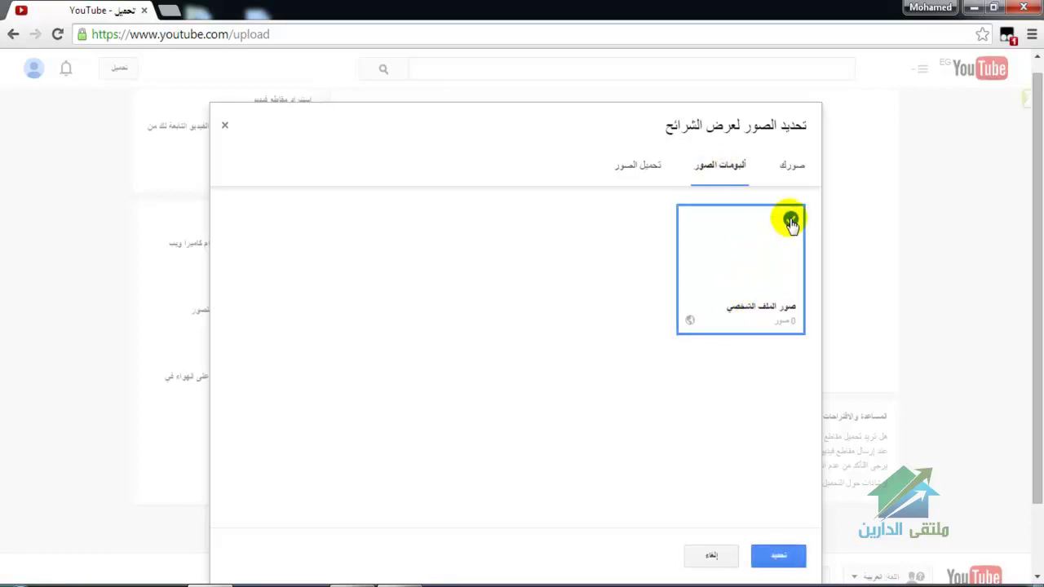
# - Upload all the pictures in the Sample Pictures folder from the computer for the slideshow
pyautogui.click(644, 166)
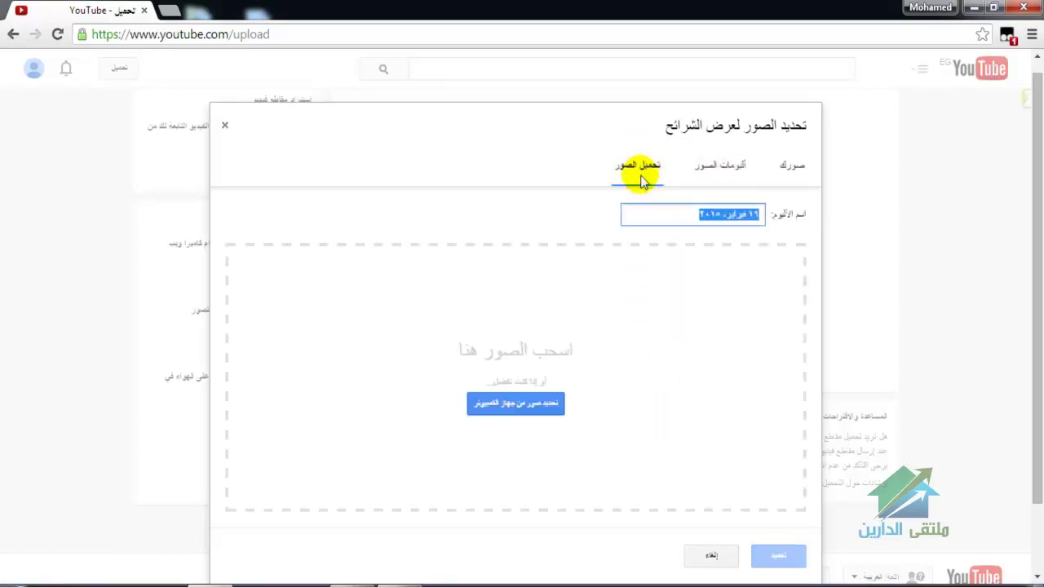
pyautogui.click(549, 412)
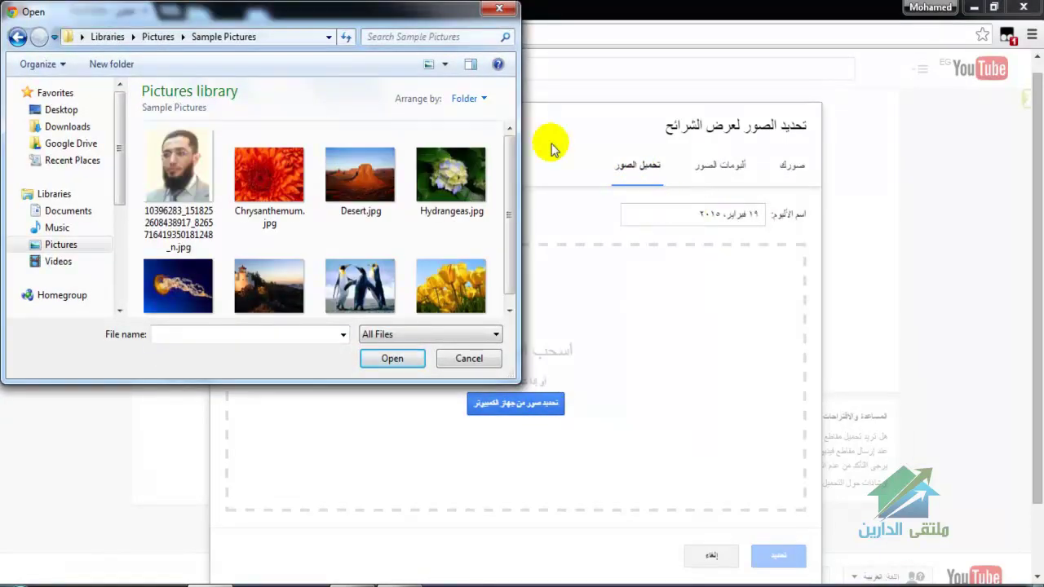
pyautogui.click(434, 211)
pyautogui.hotkey('ctrl', 'a')
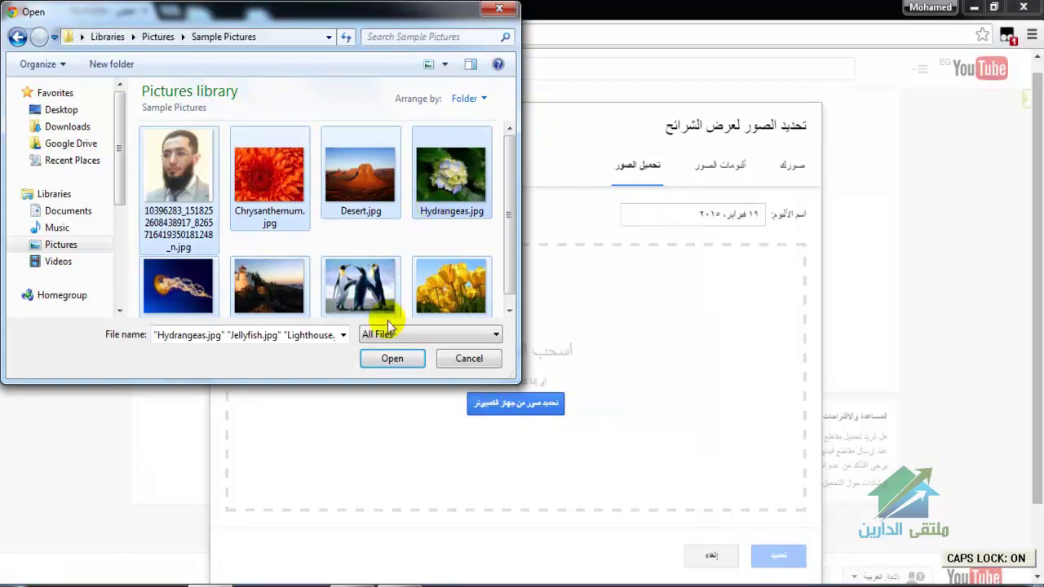
pyautogui.click(392, 359)
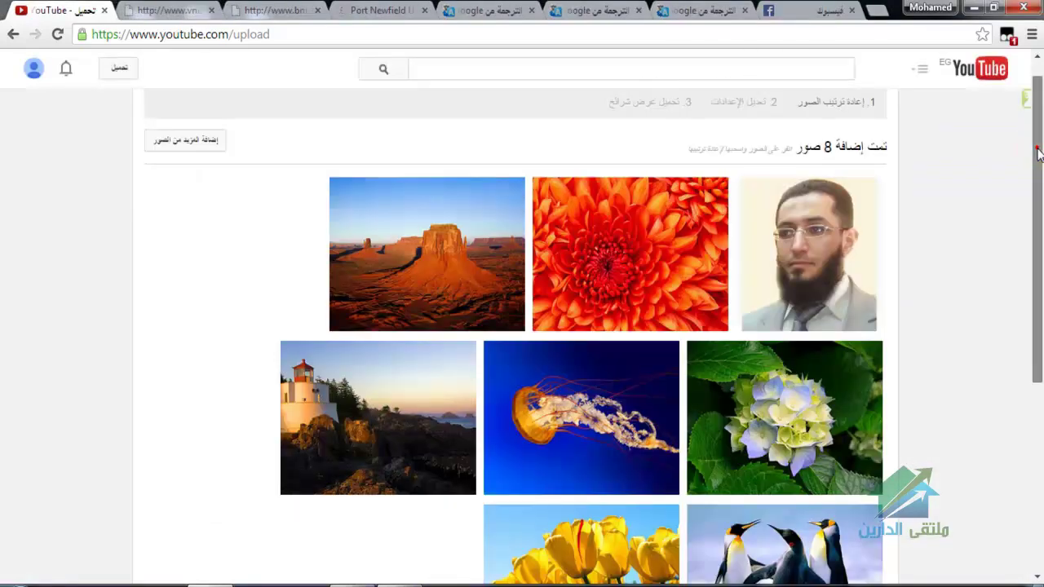
pyautogui.moveTo(1037, 149); pyautogui.dragTo(987, 53)
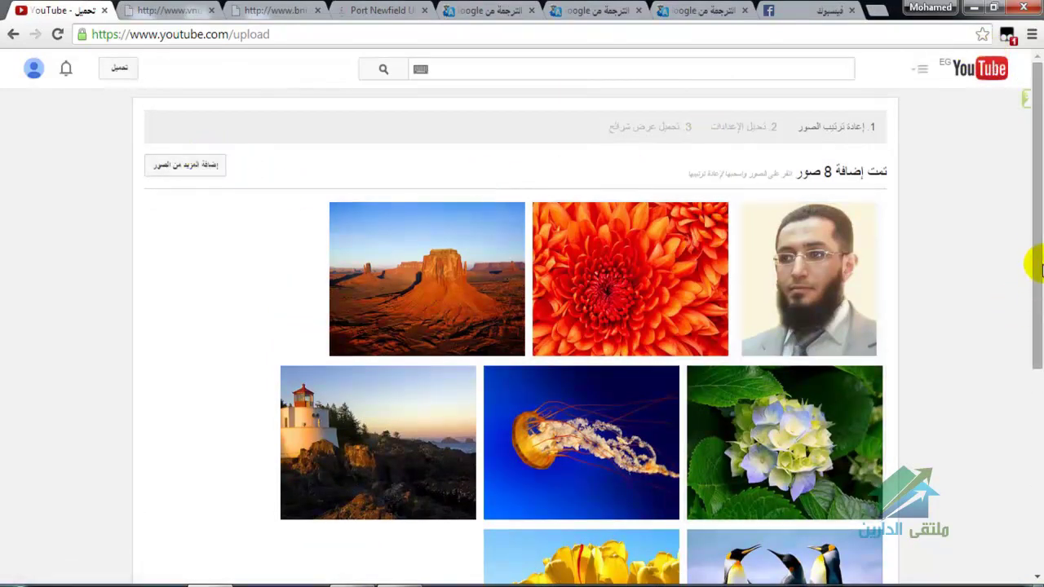
pyautogui.moveTo(1040, 269); pyautogui.dragTo(1029, 444)
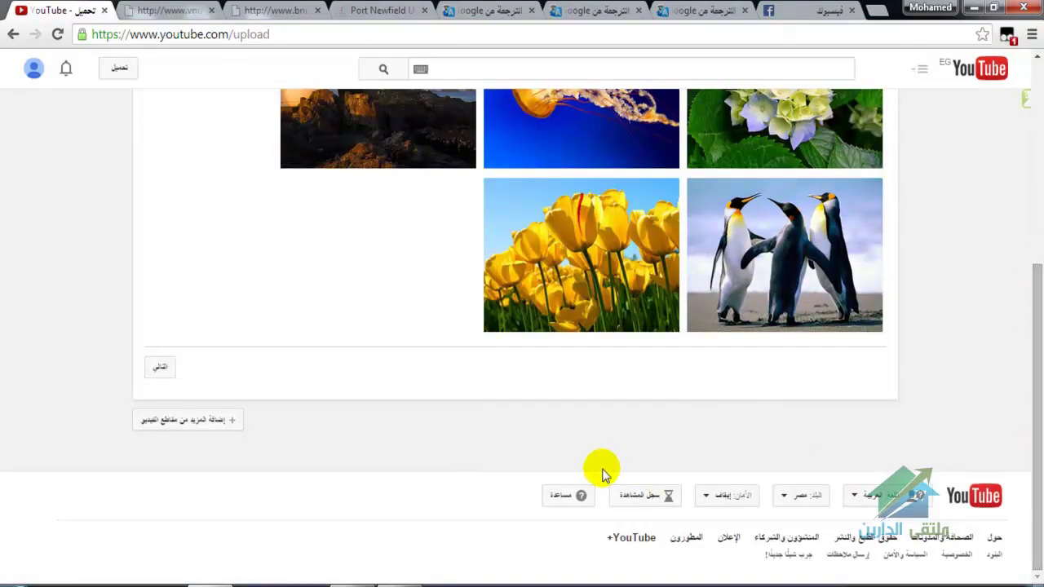
pyautogui.click(229, 426)
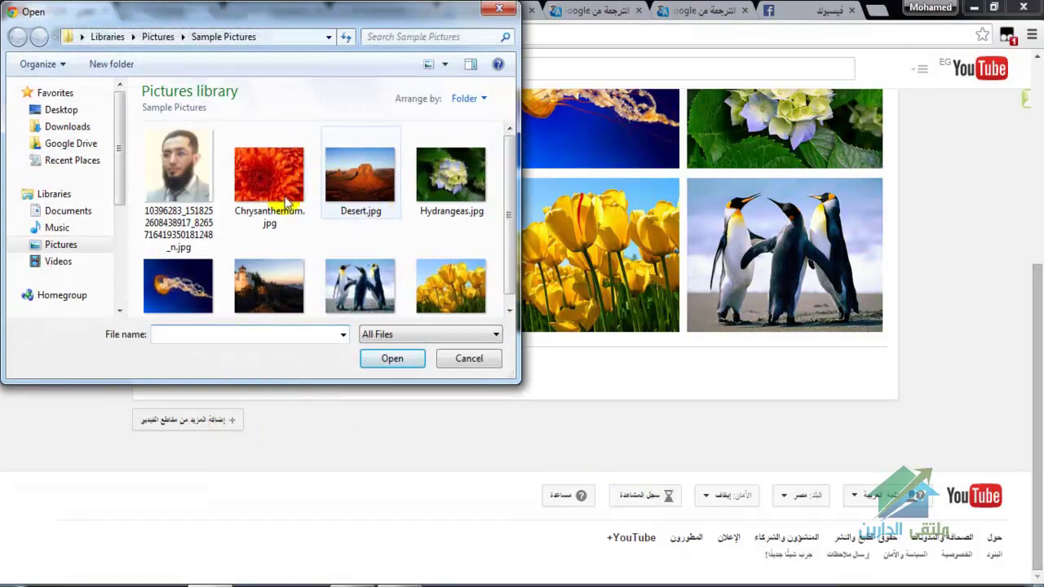
pyautogui.click(462, 364)
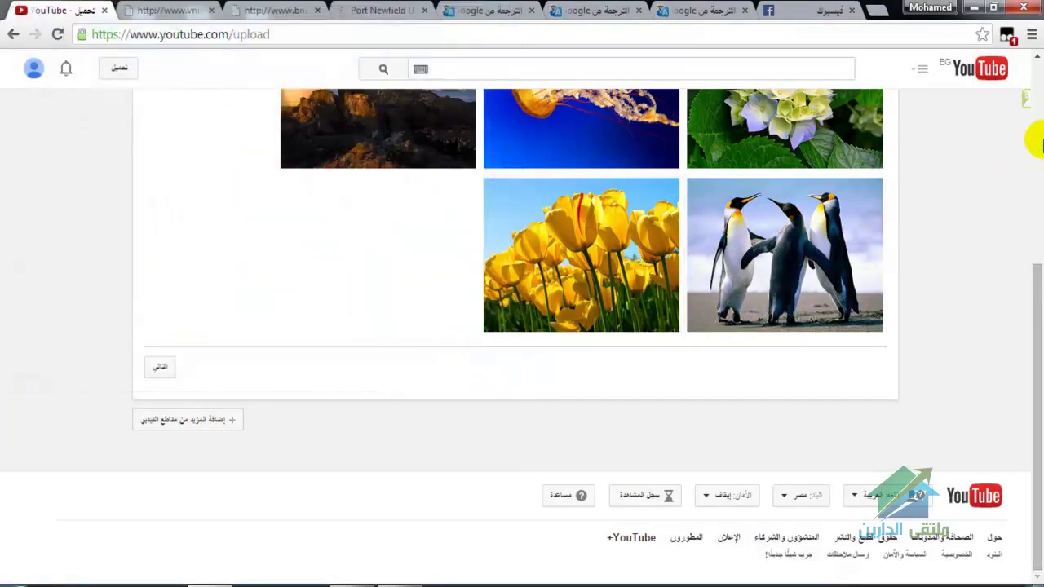
# - Review the arrangement of the added photos, keep their order and continue to the slideshow settings
pyautogui.scroll(4, 1038, 143)
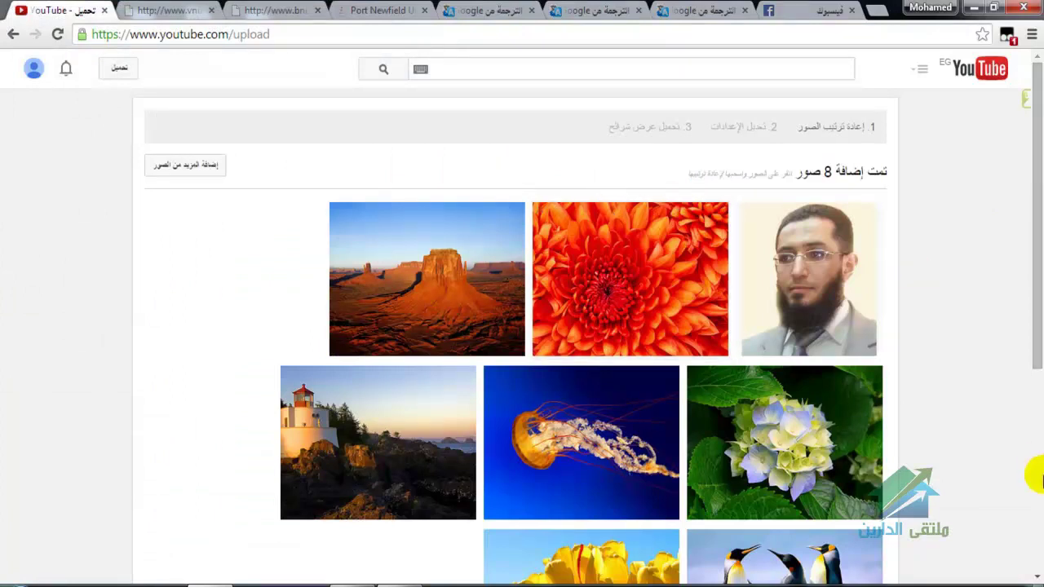
pyautogui.scroll(-4, 1040, 455)
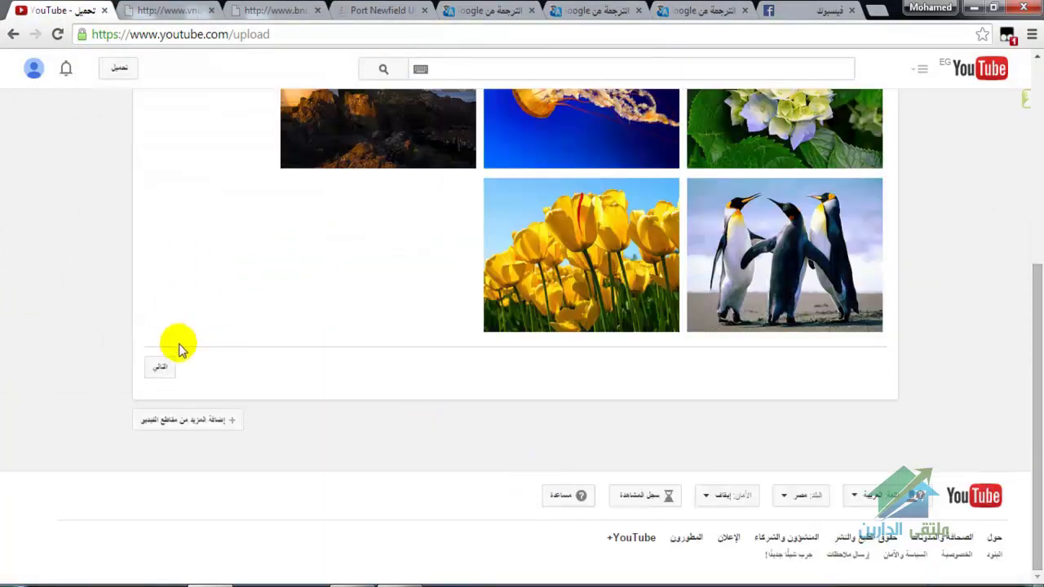
pyautogui.click(160, 368)
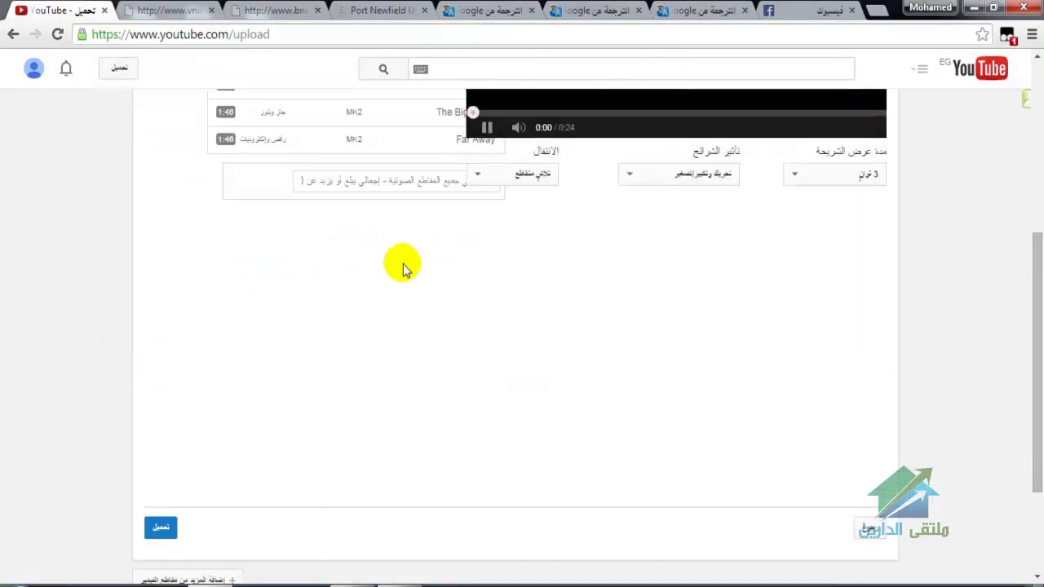
# - Examine the slideshow preview, the featured audio tracks, and the slide duration, slide effect and transition options
pyautogui.scroll(5, 1034, 208)
pyautogui.scroll(-1, 1041, 210)
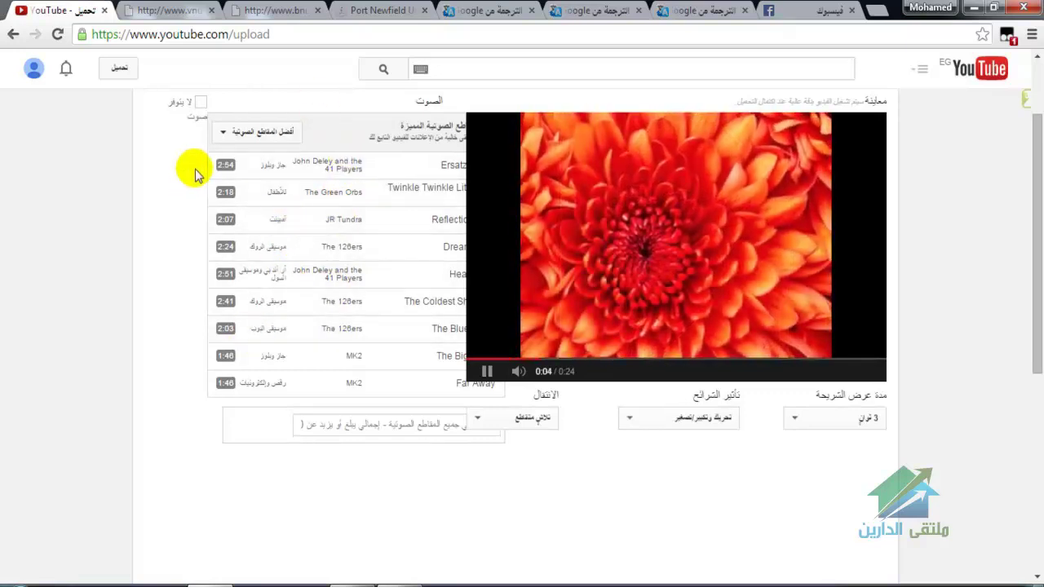
pyautogui.click(680, 261)
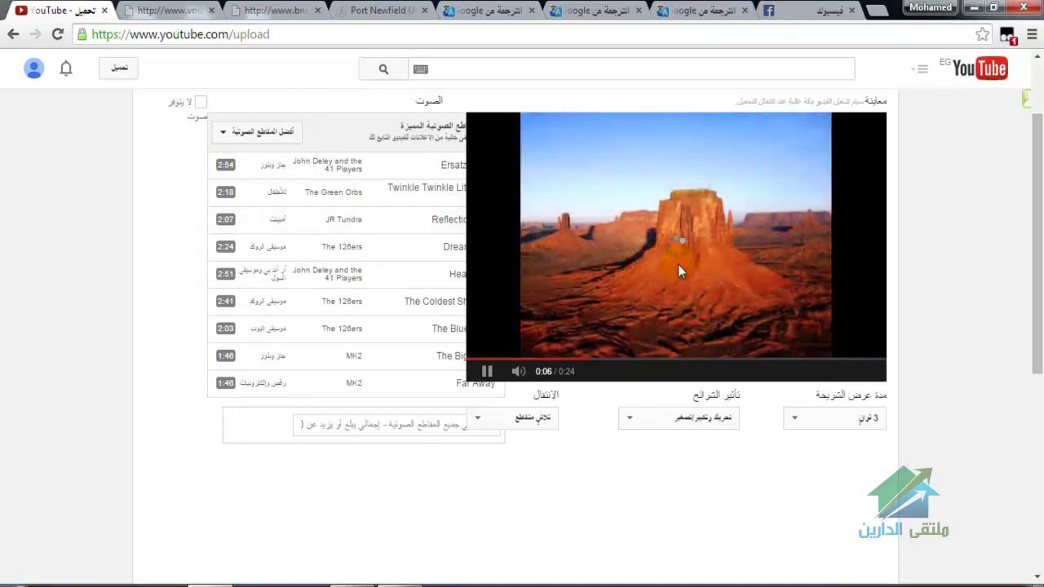
pyautogui.click(795, 420)
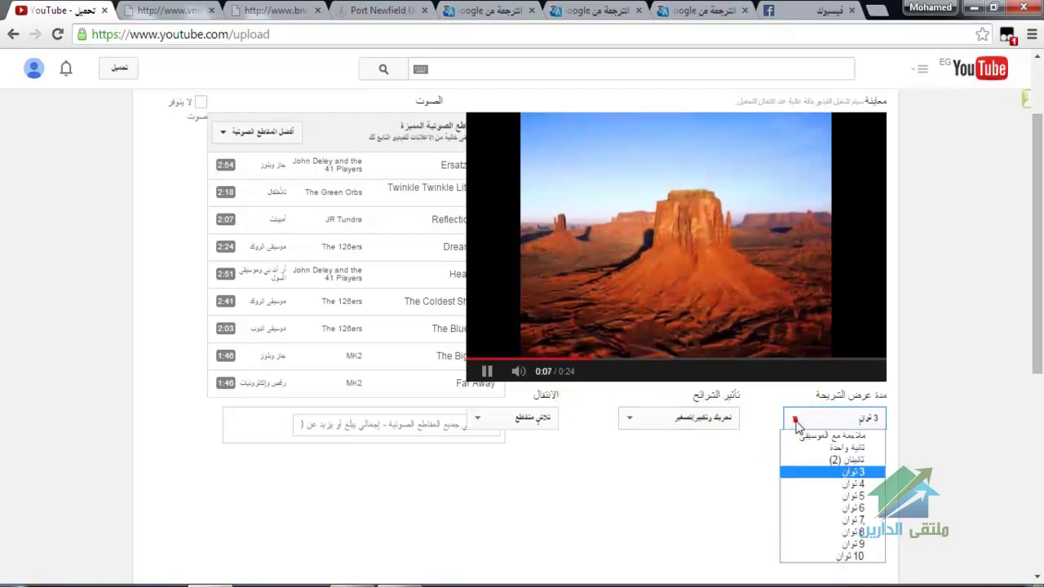
pyautogui.click(677, 418)
pyautogui.click(779, 453)
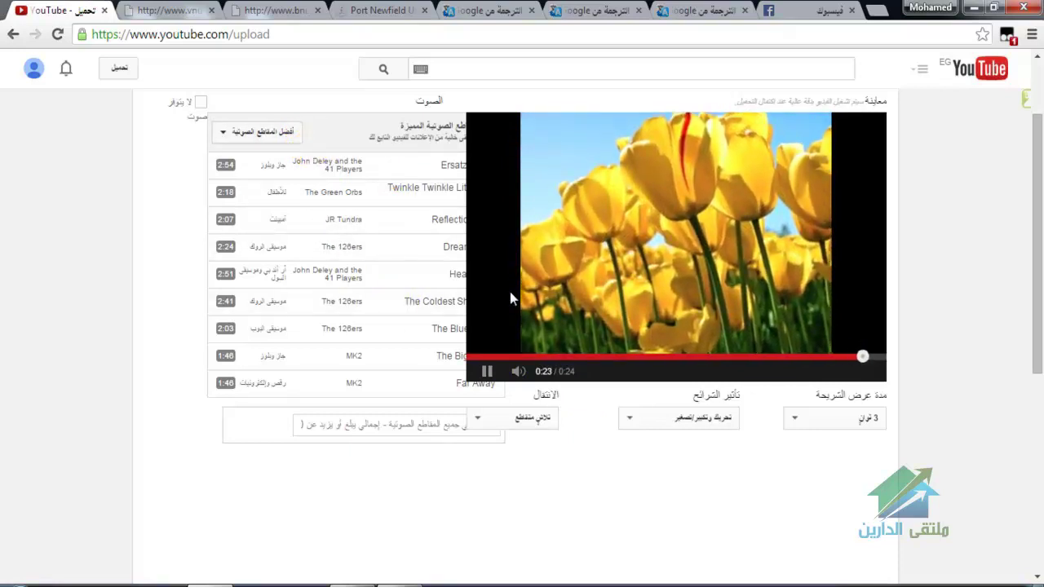
pyautogui.click(179, 194)
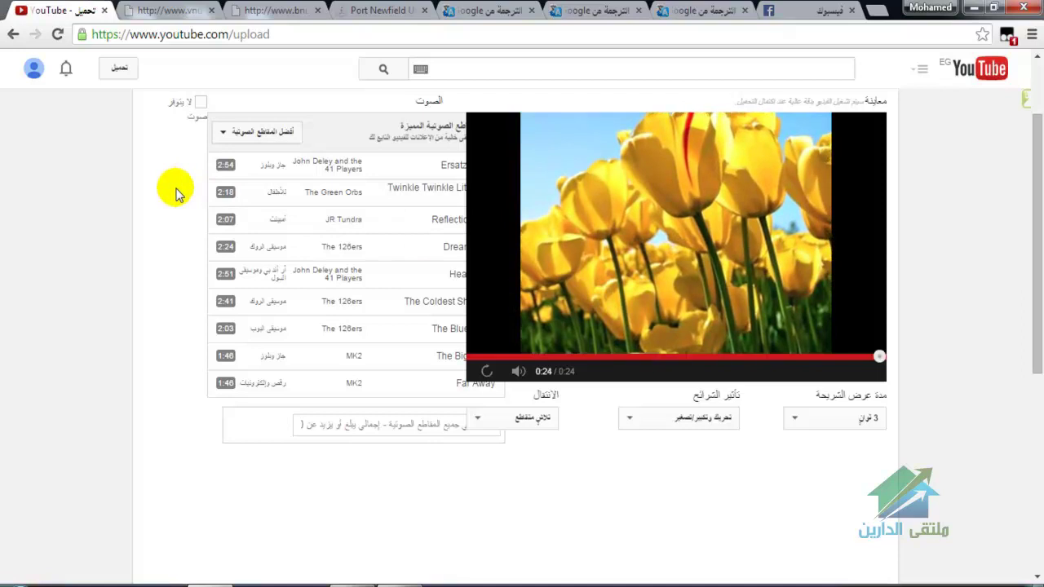
pyautogui.scroll(-4, 179, 194)
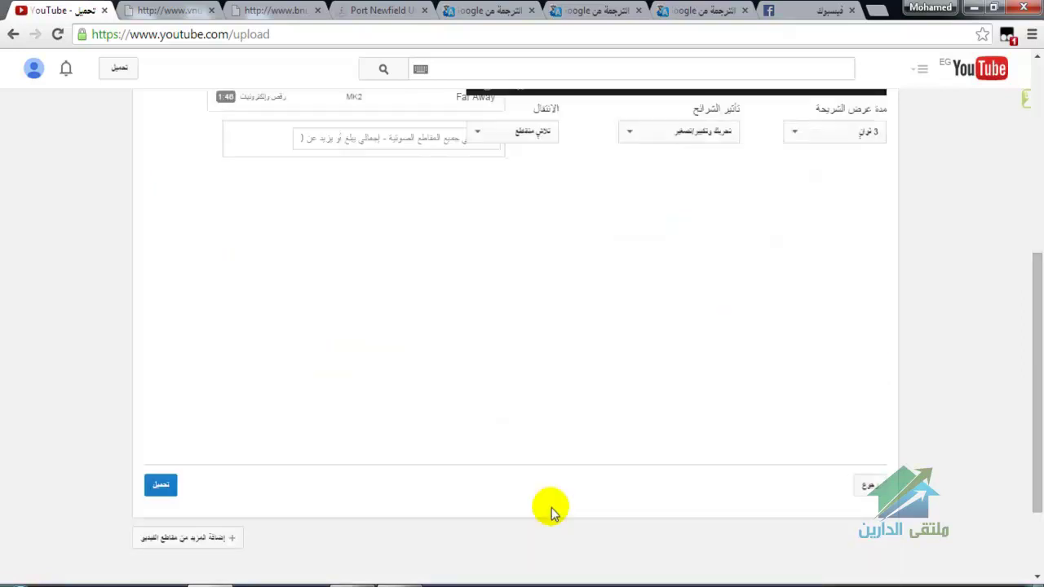